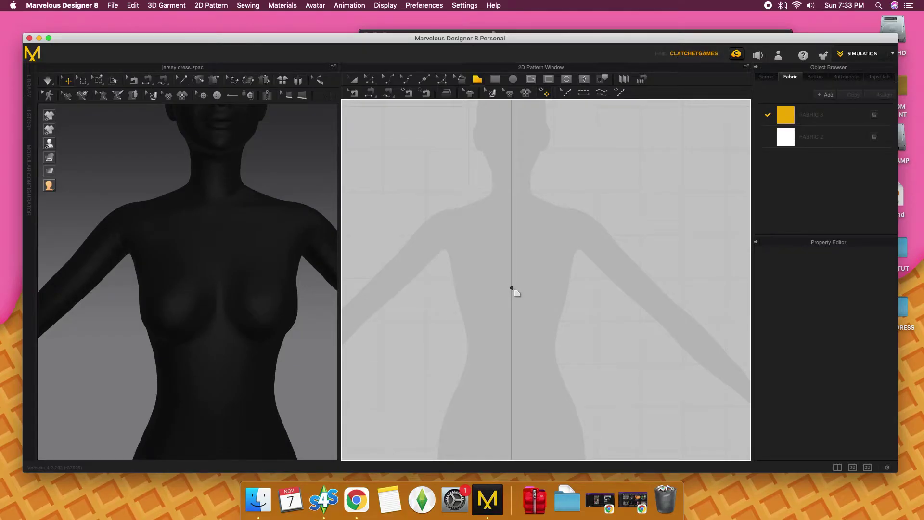
# Draw a closed trapezoid bodice panel just right of the chest centre line.
pyautogui.click(512, 288)
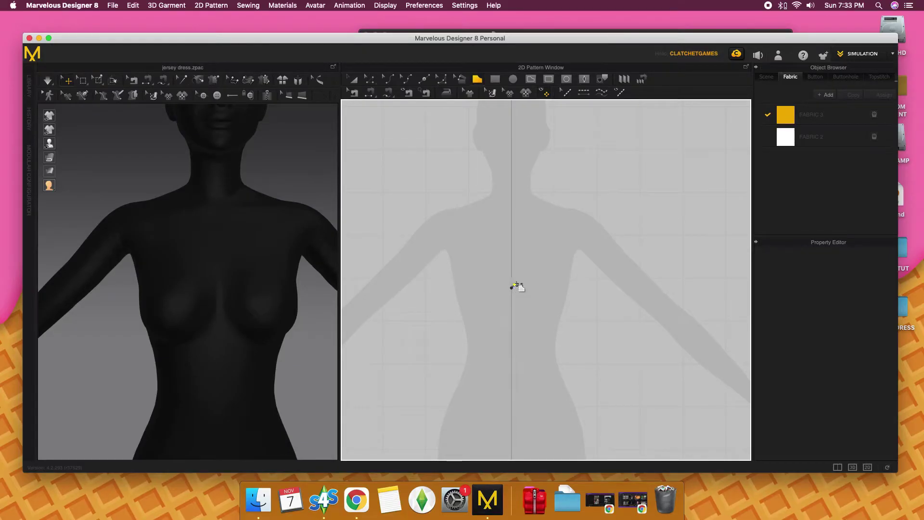
pyautogui.click(545, 238)
pyautogui.click(576, 287)
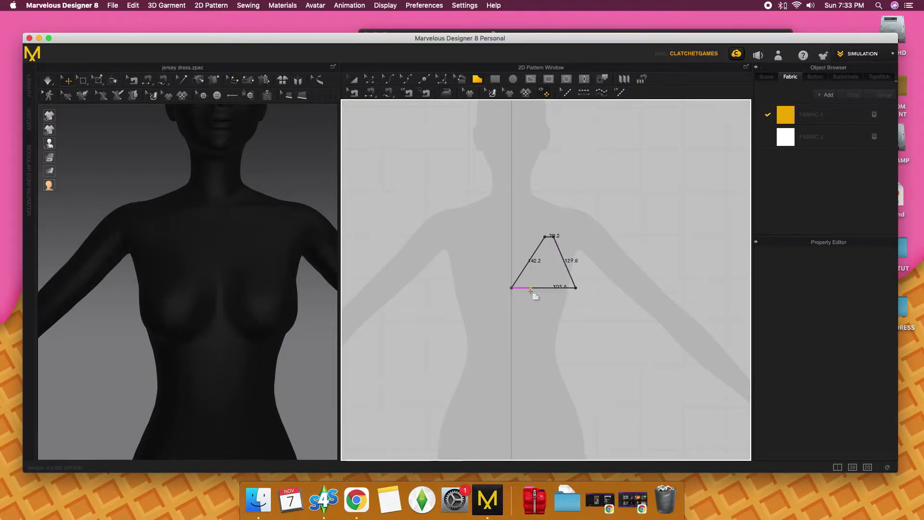
pyautogui.click(513, 288)
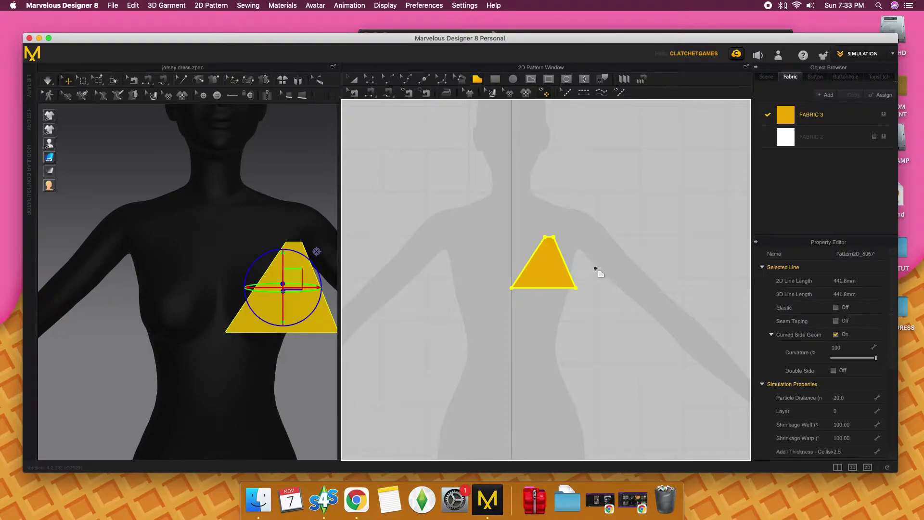
# Bend the panel's outer side edge into a curve with Edit Curvature.
pyautogui.click(355, 80)
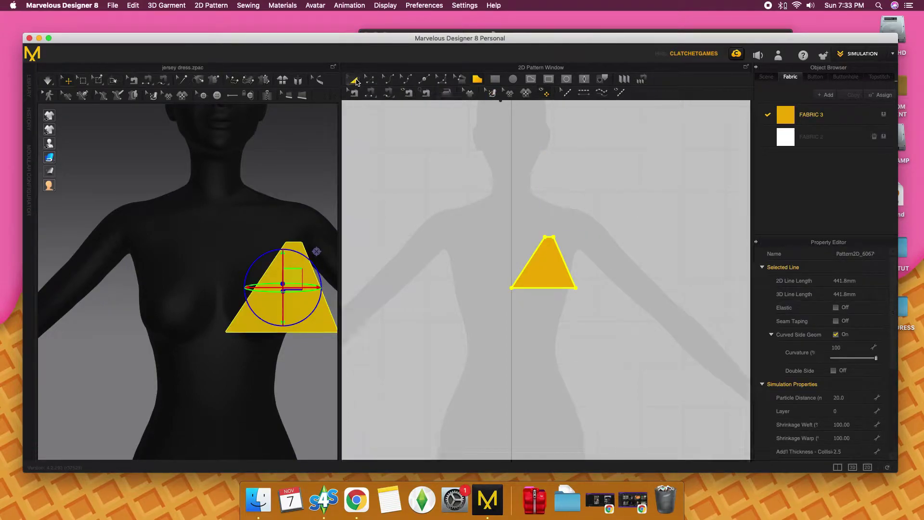
pyautogui.click(454, 206)
pyautogui.click(567, 279)
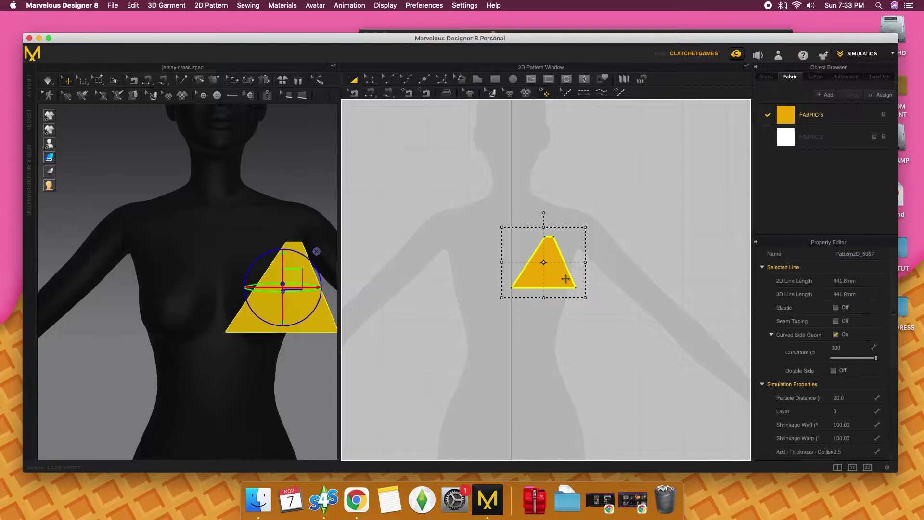
pyautogui.click(388, 79)
pyautogui.moveTo(527, 256); pyautogui.dragTo(567, 273)
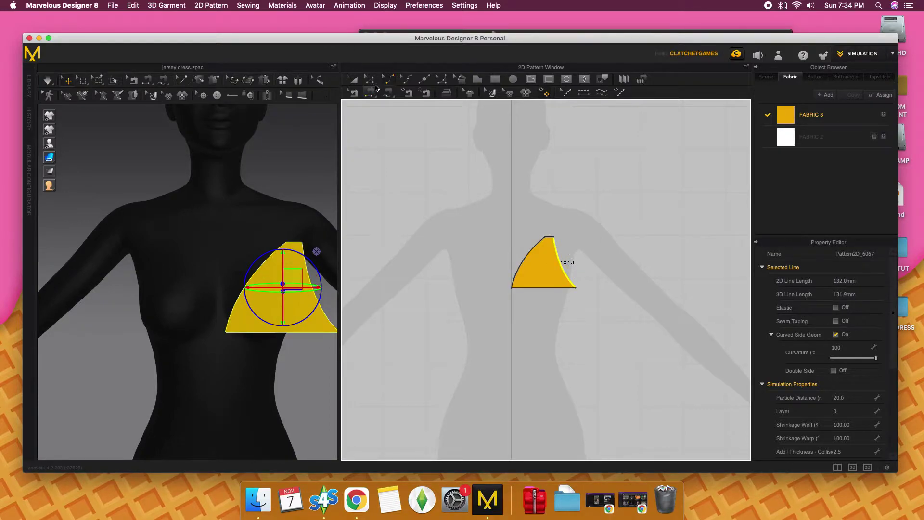
# Copy the bodice panel and place a mirrored symmetric copy left of the centre line.
pyautogui.click(354, 79)
pyautogui.click(552, 276)
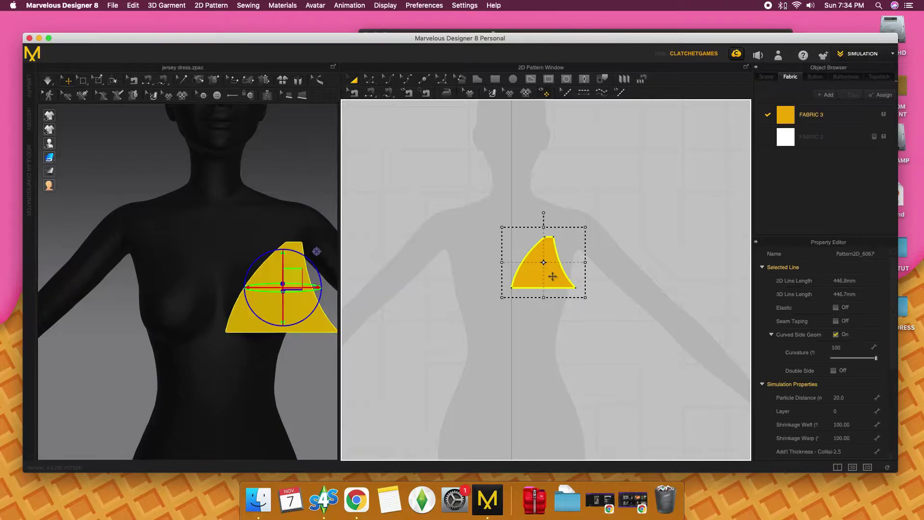
pyautogui.rightClick(558, 275)
pyautogui.click(586, 67)
pyautogui.rightClick(546, 255)
pyautogui.click(584, 148)
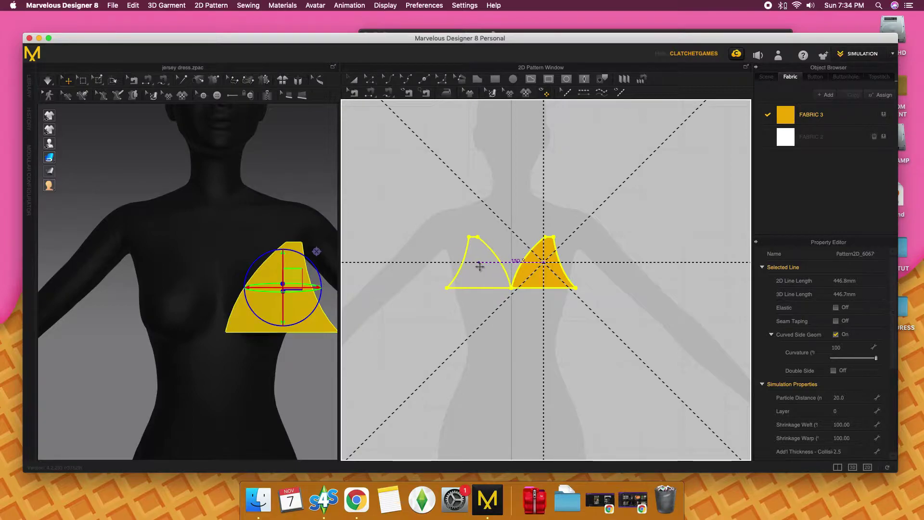
pyautogui.click(480, 267)
# Select both bust panels and move them up and to the right.
pyautogui.click(625, 239)
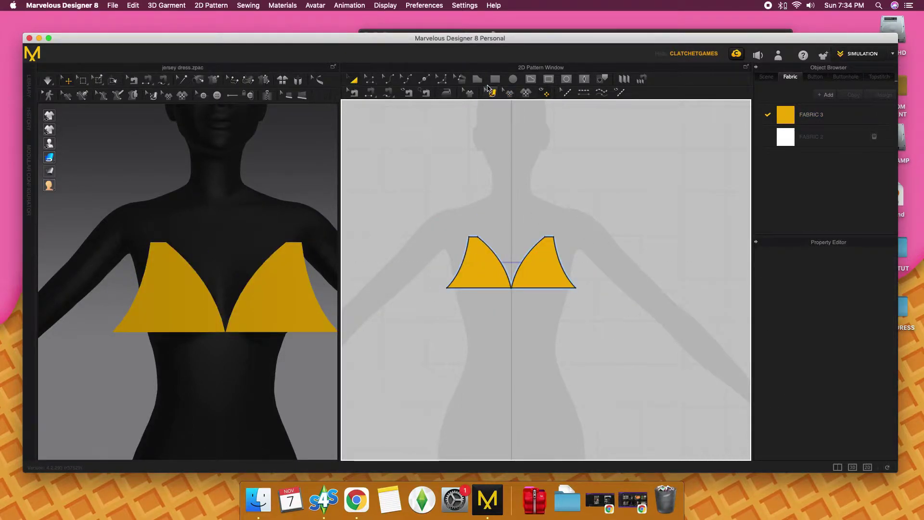
pyautogui.moveTo(420, 207); pyautogui.dragTo(639, 350)
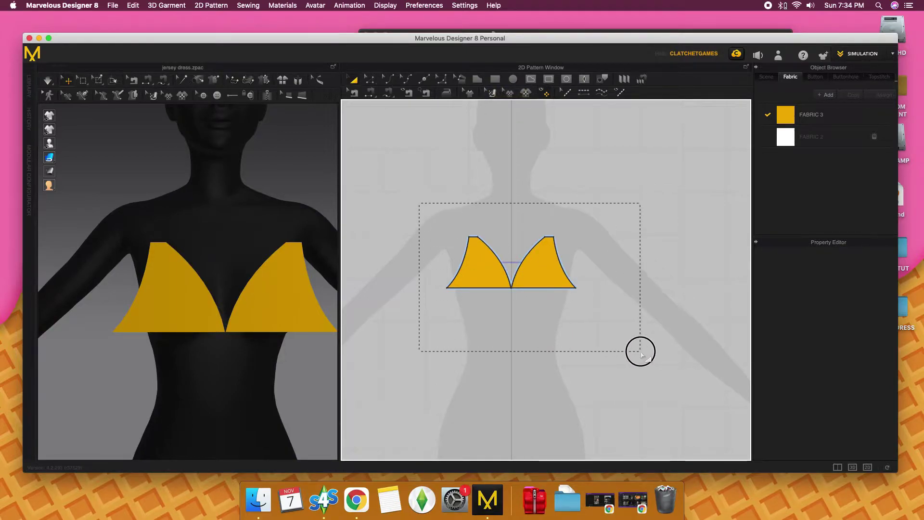
pyautogui.moveTo(545, 262); pyautogui.dragTo(695, 176)
# Drop the bust pair at upper right and start a tall panel with a curved side.
pyautogui.click(635, 277)
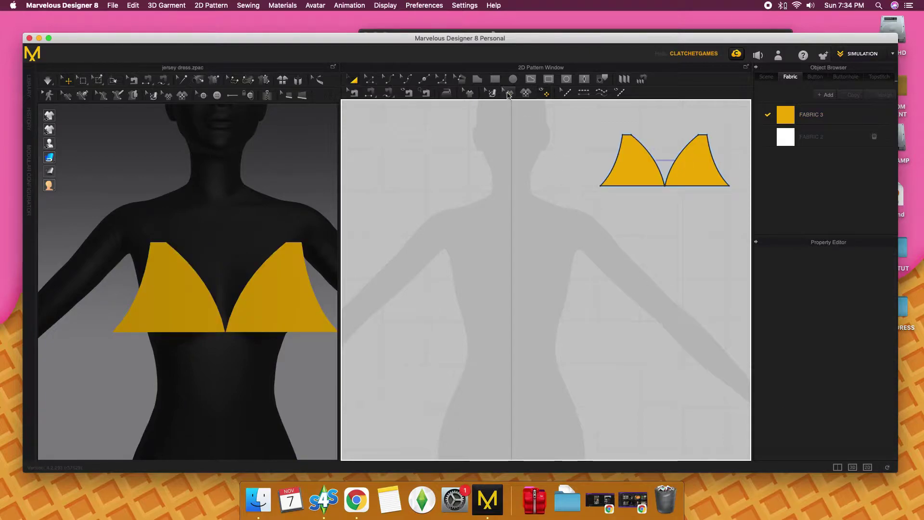
pyautogui.click(481, 81)
pyautogui.click(567, 309)
pyautogui.moveTo(567, 359); pyautogui.dragTo(576, 383)
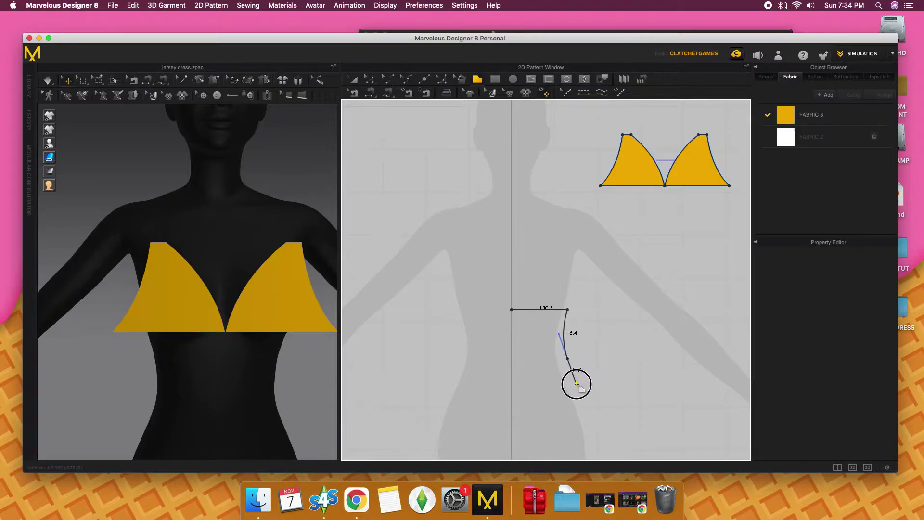
pyautogui.moveTo(573, 392); pyautogui.dragTo(545, 277, button='middle')
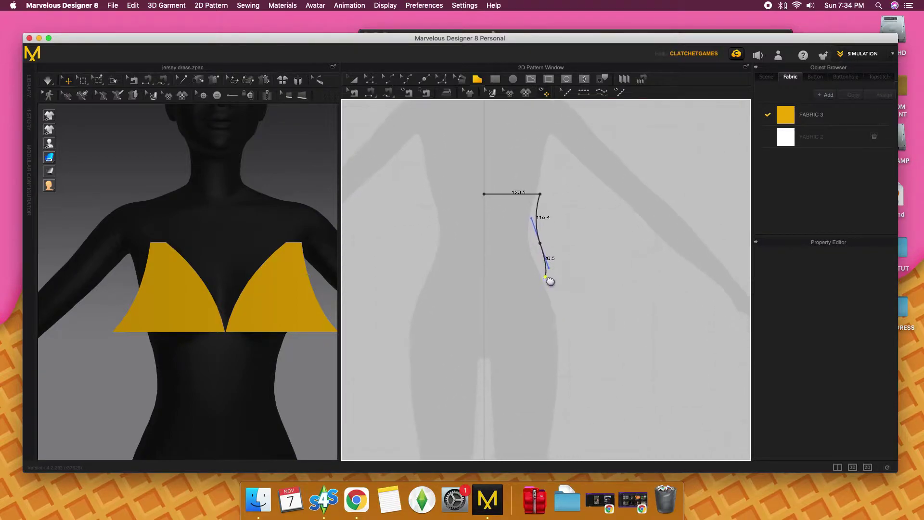
pyautogui.moveTo(572, 338); pyautogui.dragTo(580, 382)
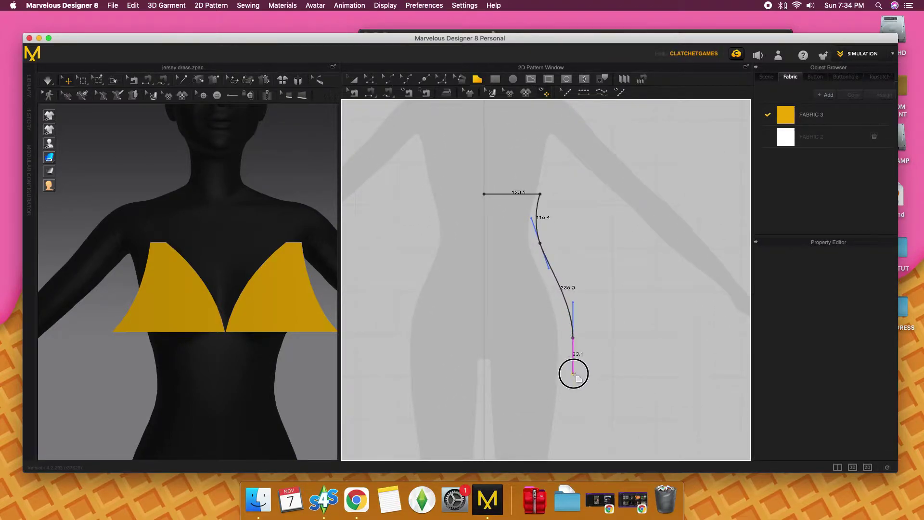
pyautogui.moveTo(580, 382); pyautogui.dragTo(580, 290, button='middle')
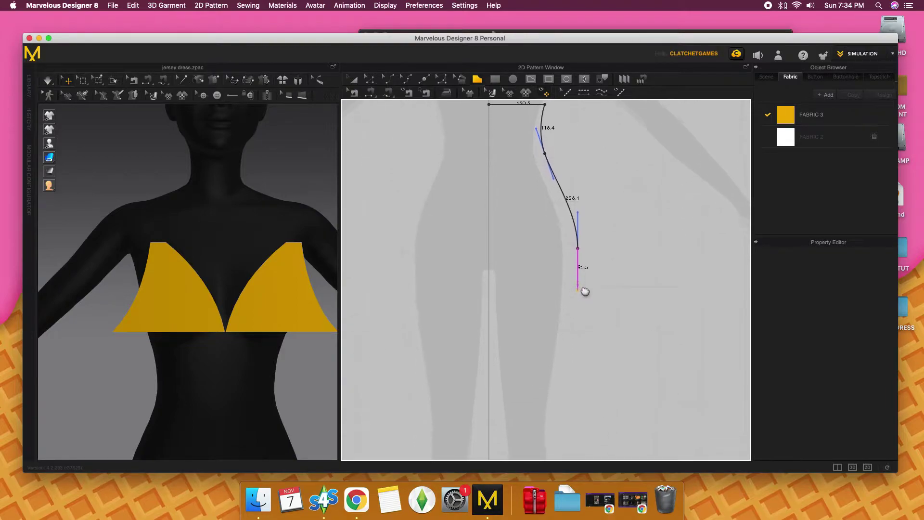
# Finish the tall panel with a straight lower side and hem, closed along the centre line.
pyautogui.click(576, 370)
pyautogui.click(488, 367)
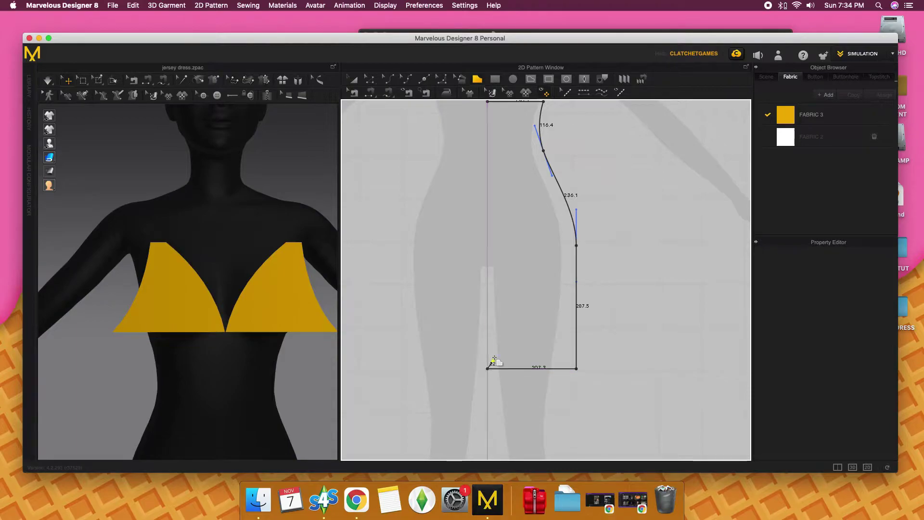
pyautogui.moveTo(495, 289); pyautogui.dragTo(506, 346, button='middle')
pyautogui.click(499, 162)
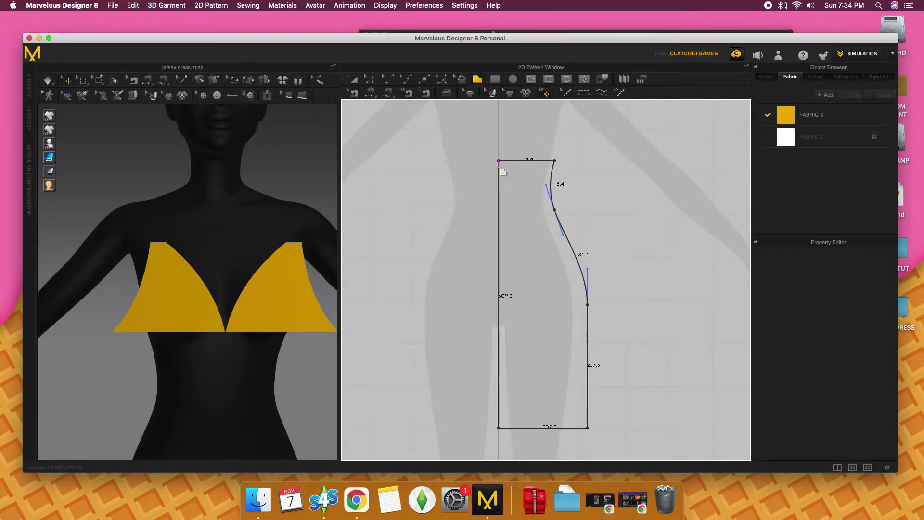
pyautogui.click(499, 161)
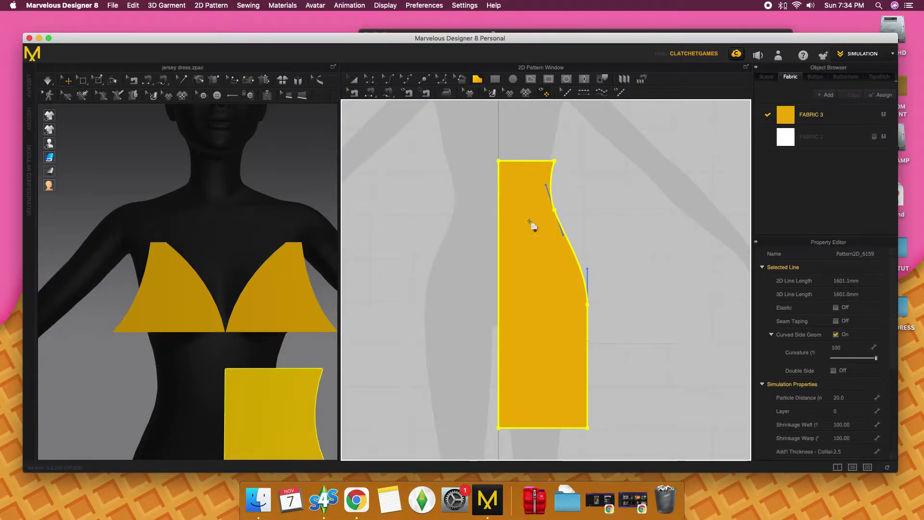
pyautogui.scroll(-2, 485, 172)
pyautogui.moveTo(481, 179); pyautogui.dragTo(497, 249, button='middle')
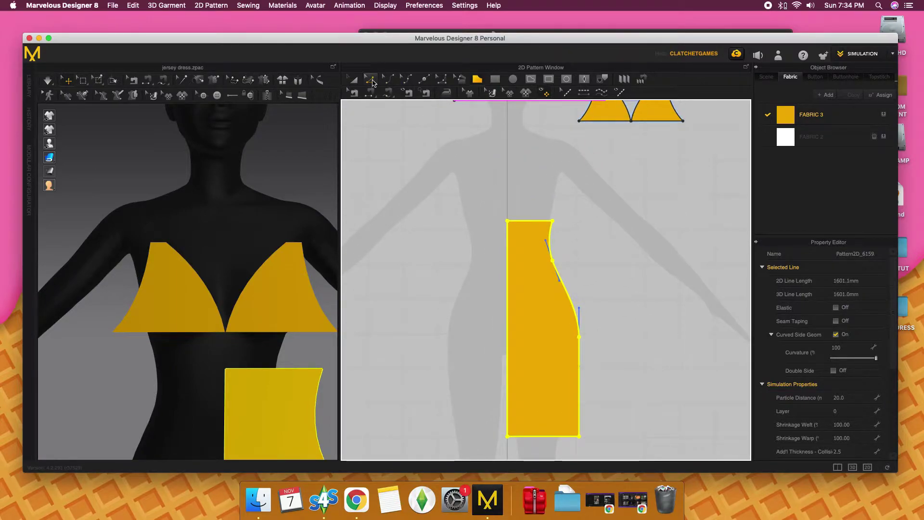
# Reshape the dress panel's side curve near the waist.
pyautogui.click(372, 83)
pyautogui.click(438, 218)
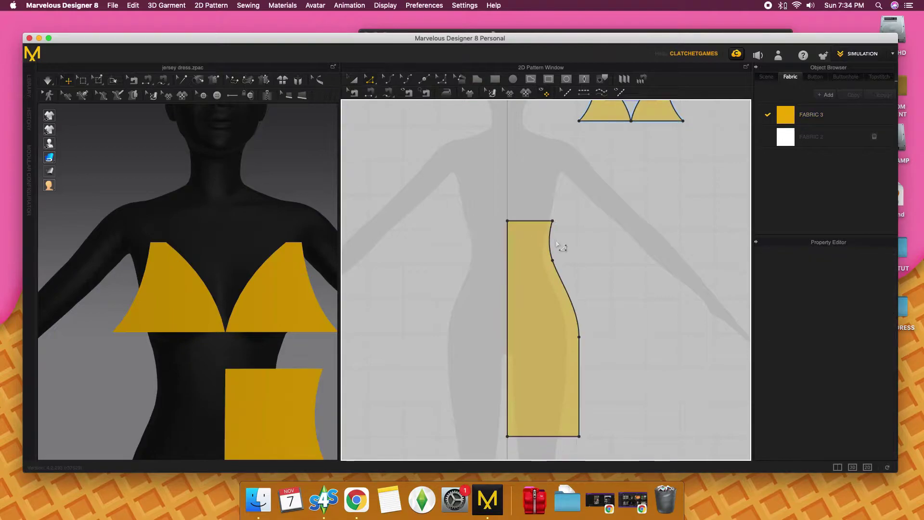
pyautogui.click(552, 261)
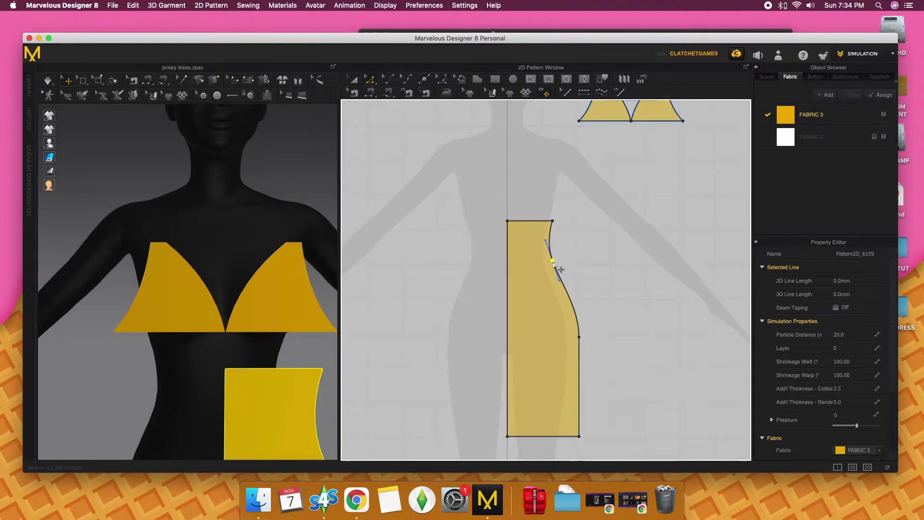
pyautogui.moveTo(552, 262); pyautogui.dragTo(574, 287)
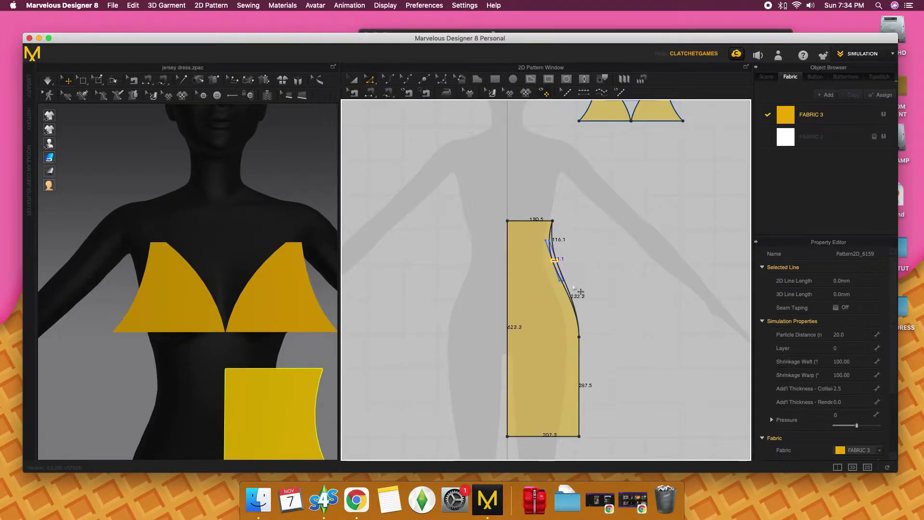
pyautogui.click(585, 278)
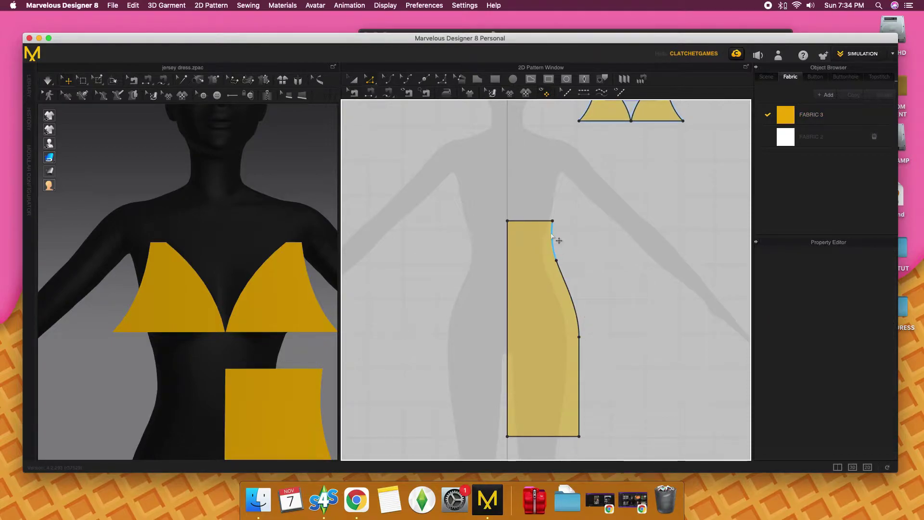
# Smooth the lower curved segment of the side edge.
pyautogui.click(551, 235)
pyautogui.click(551, 241)
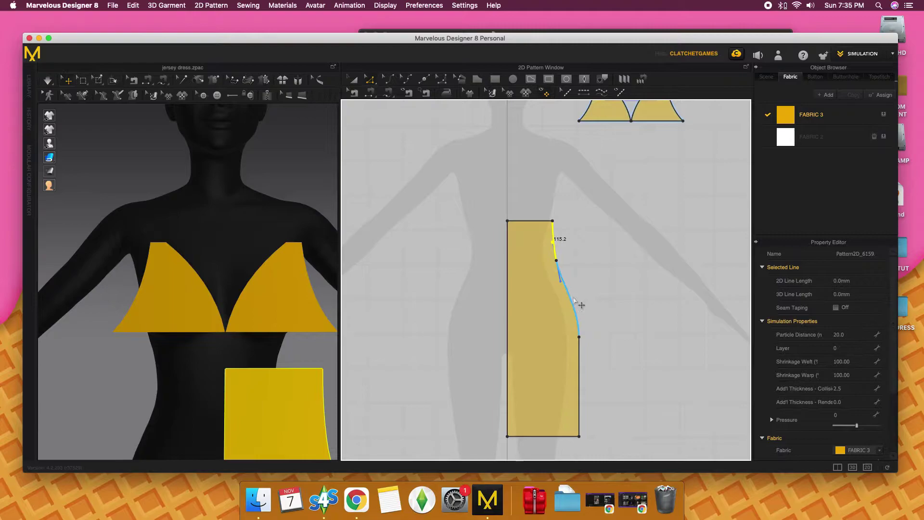
pyautogui.click(559, 281)
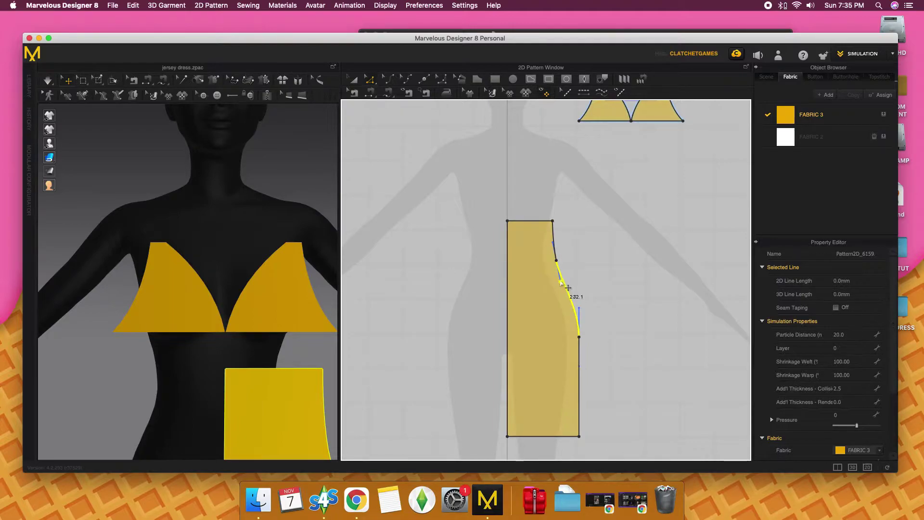
pyautogui.moveTo(577, 306); pyautogui.dragTo(578, 300)
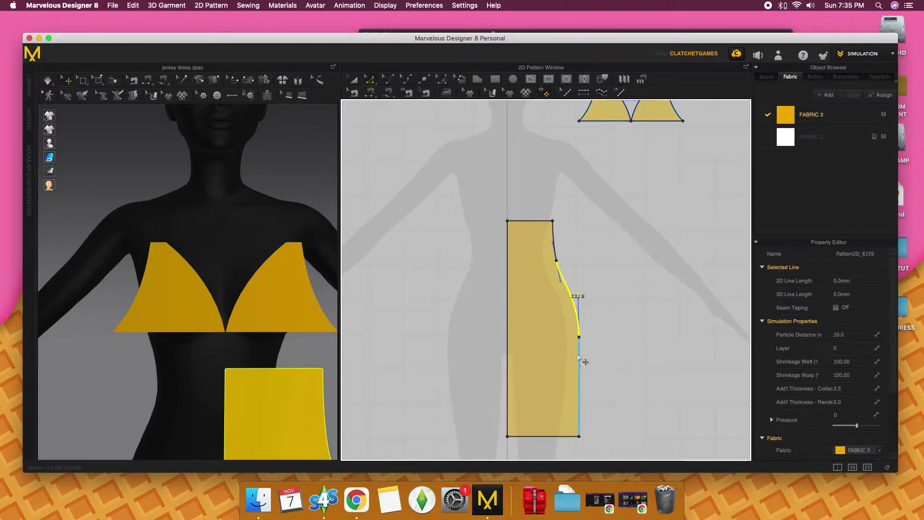
pyautogui.click(597, 351)
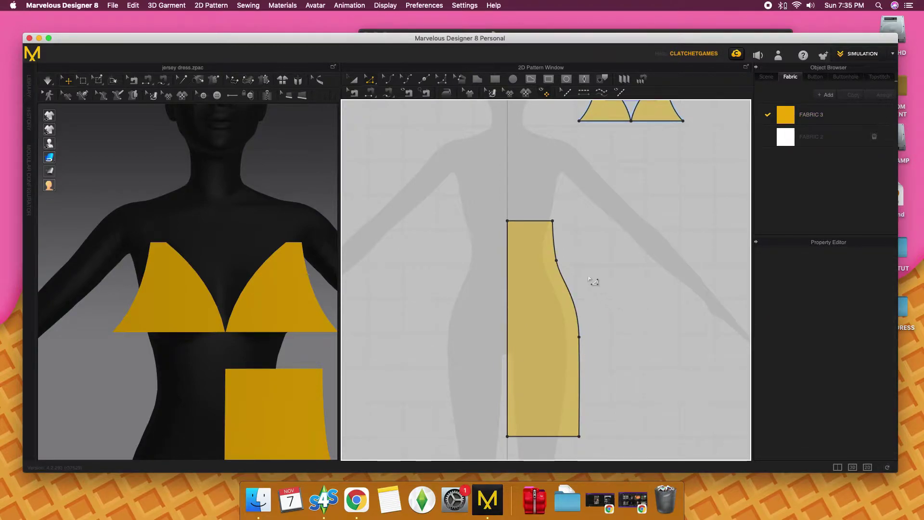
# Convert the hip corner on the side edge into a curve point.
pyautogui.click(557, 261)
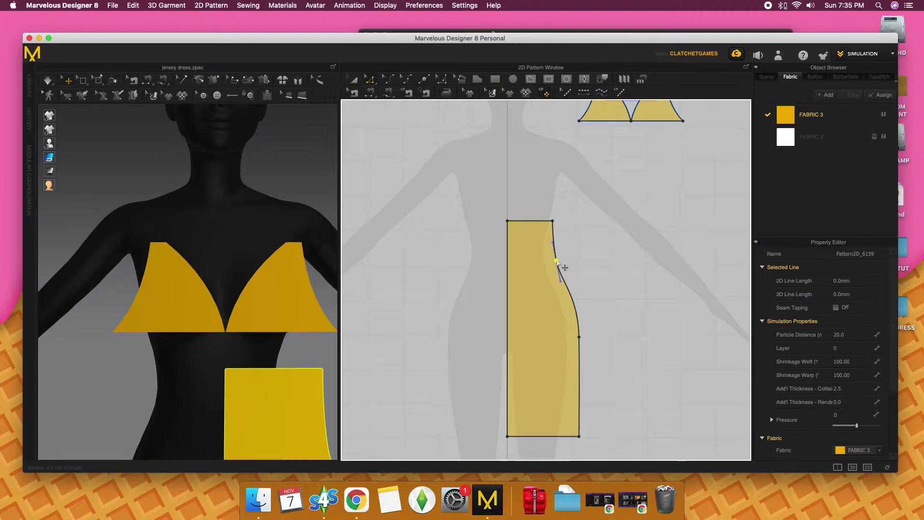
pyautogui.rightClick(557, 262)
pyautogui.click(593, 321)
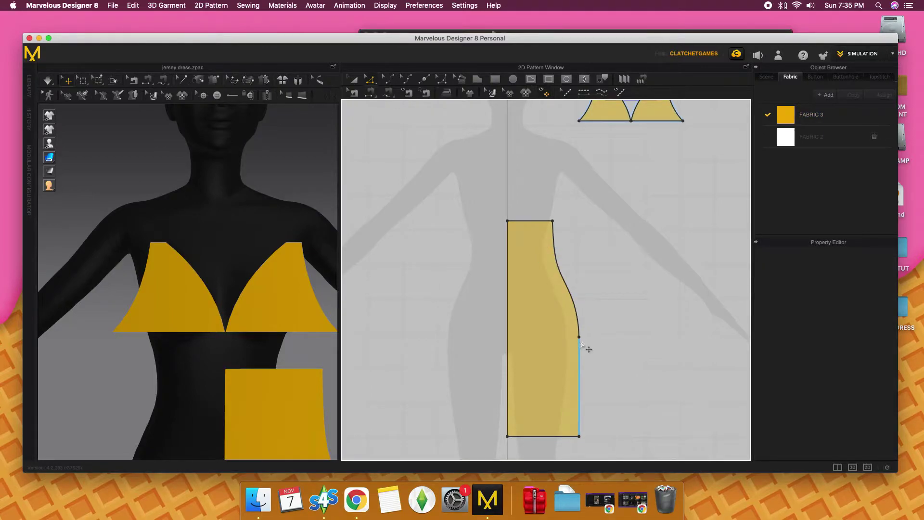
pyautogui.click(580, 339)
pyautogui.rightClick(579, 338)
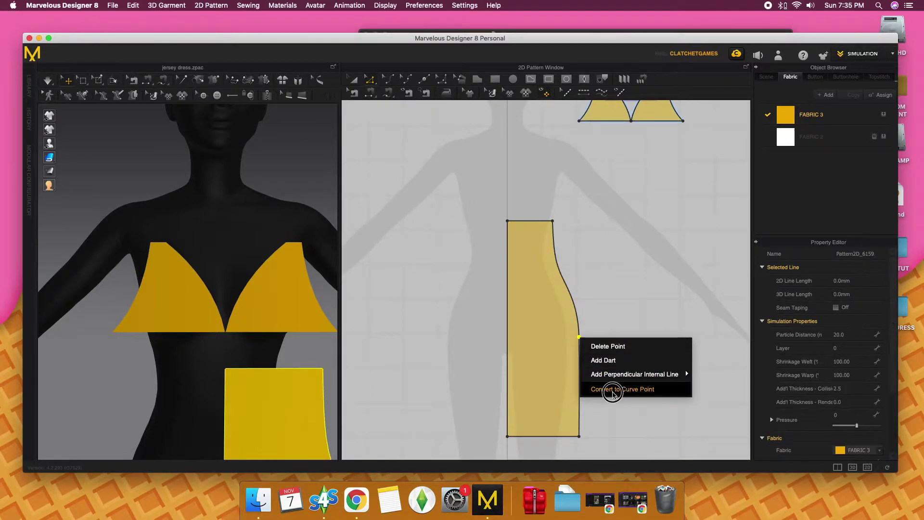
pyautogui.click(613, 388)
pyautogui.click(509, 316)
# Unfold the half dress panel along its centre edge and delete the waist and hem midpoints.
pyautogui.rightClick(508, 316)
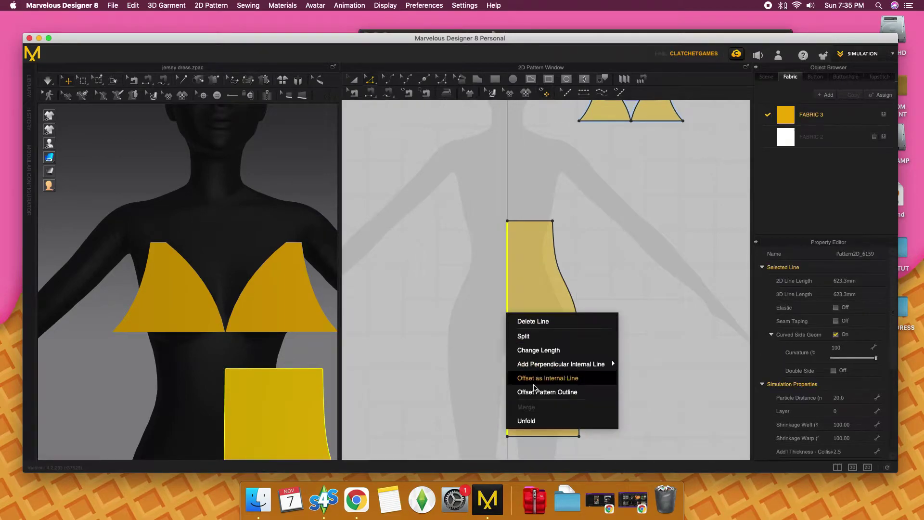
pyautogui.click(533, 421)
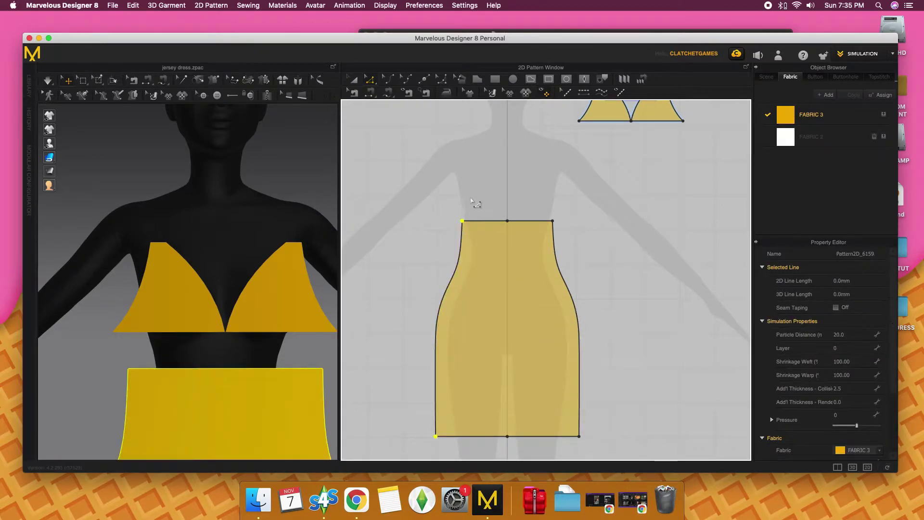
pyautogui.rightClick(509, 224)
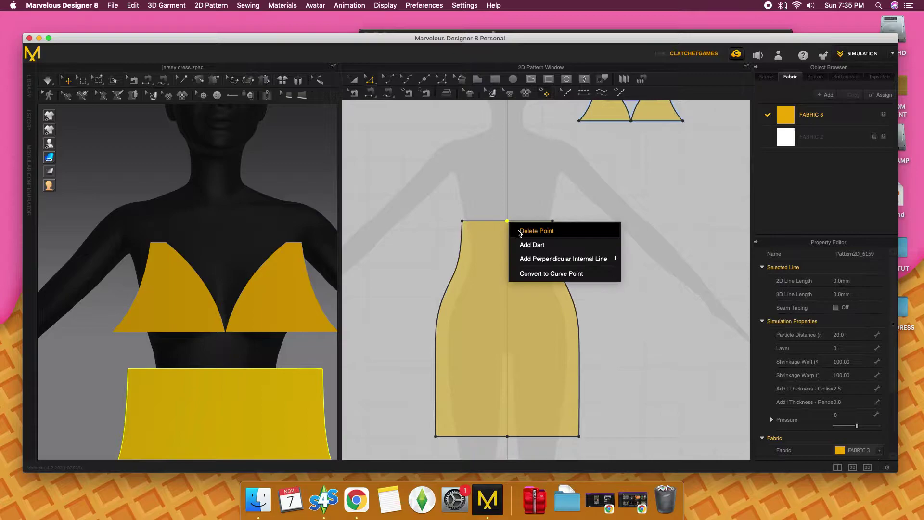
pyautogui.click(521, 231)
pyautogui.click(507, 437)
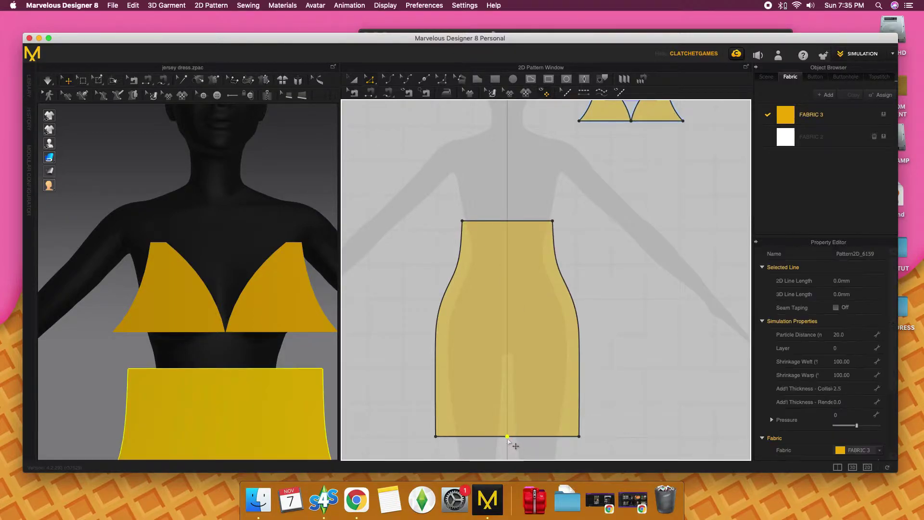
pyautogui.rightClick(508, 437)
pyautogui.click(527, 385)
pyautogui.scroll(-2, 529, 390)
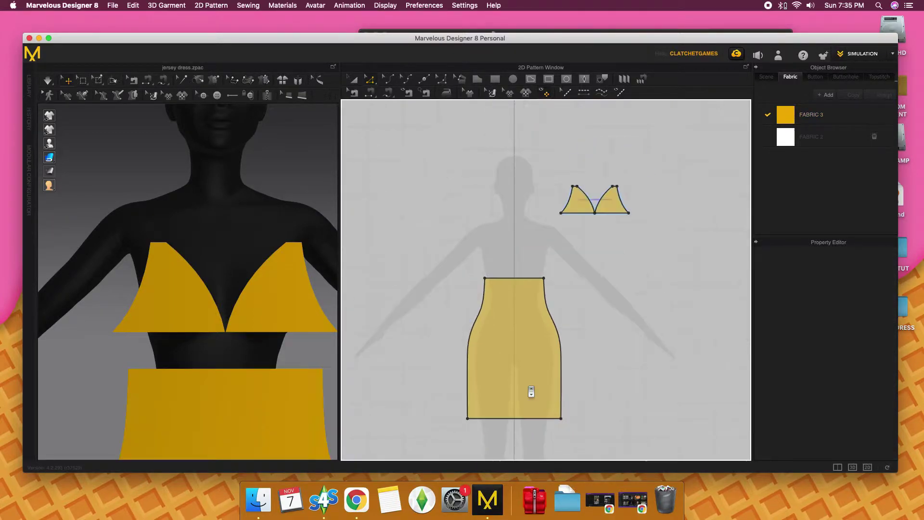
pyautogui.scroll(-1, 530, 390)
# Place a linked symmetric copy of the dress panel to the right of the original.
pyautogui.click(352, 80)
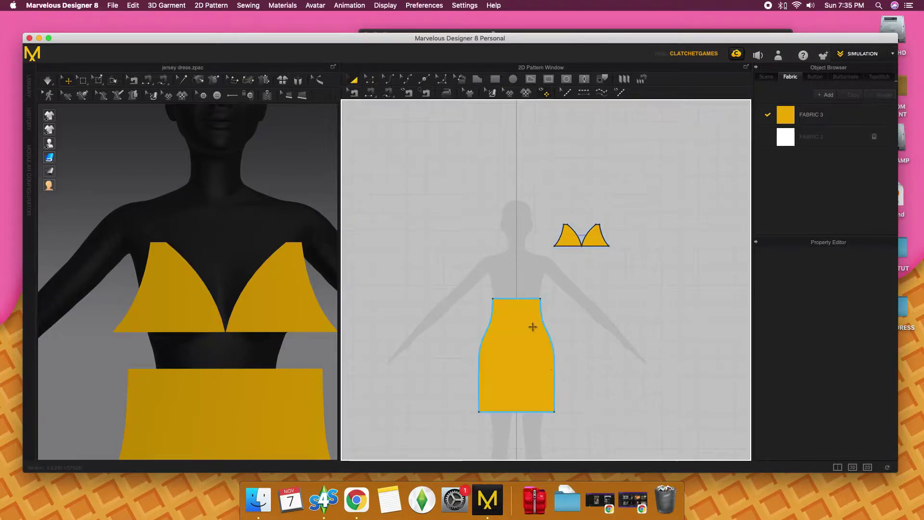
pyautogui.click(533, 369)
pyautogui.rightClick(539, 382)
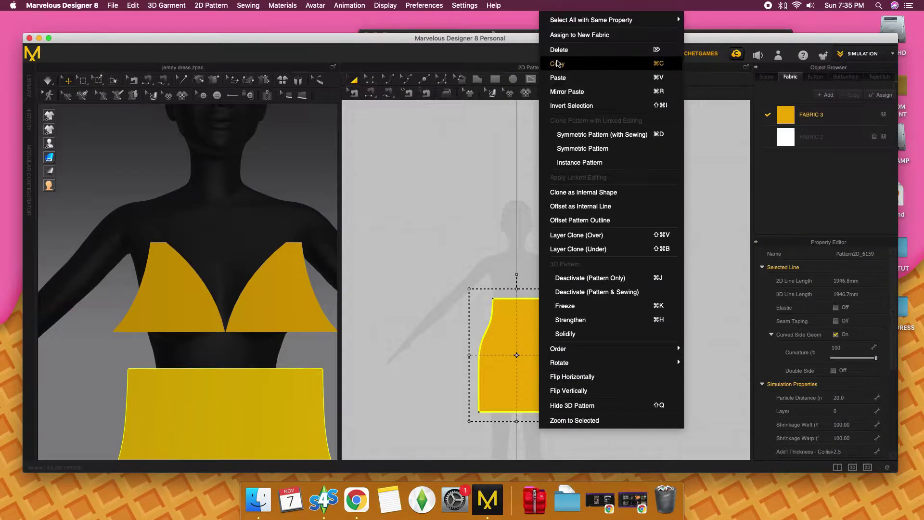
pyautogui.click(559, 64)
pyautogui.rightClick(534, 385)
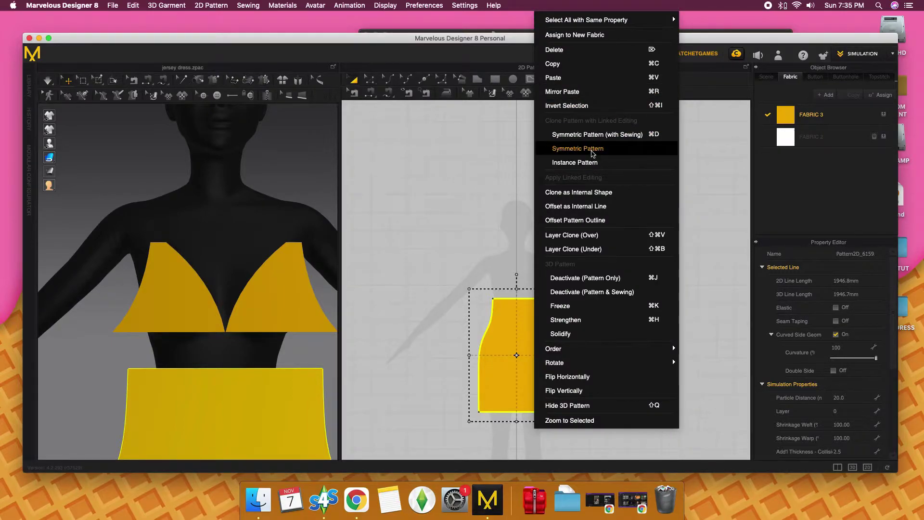
pyautogui.click(592, 149)
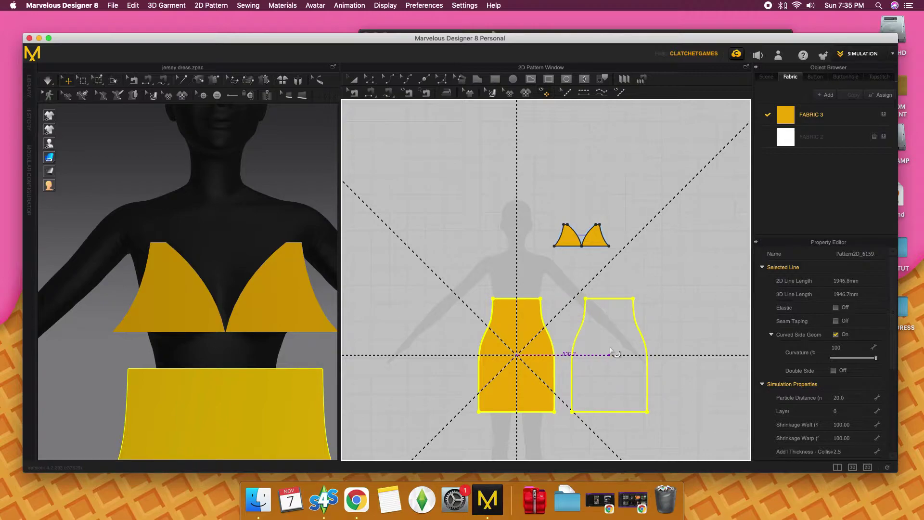
pyautogui.click(609, 353)
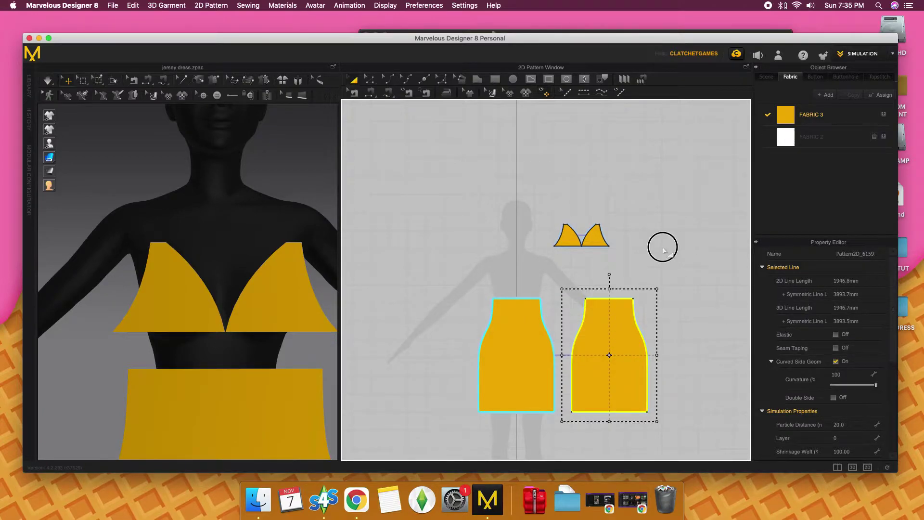
pyautogui.click(662, 246)
pyautogui.scroll(-3, 251, 389)
pyautogui.scroll(-2, 305, 346)
# Rotate the copied dress panel in 3D so it sits behind the avatar's hips.
pyautogui.scroll(-2, 289, 359)
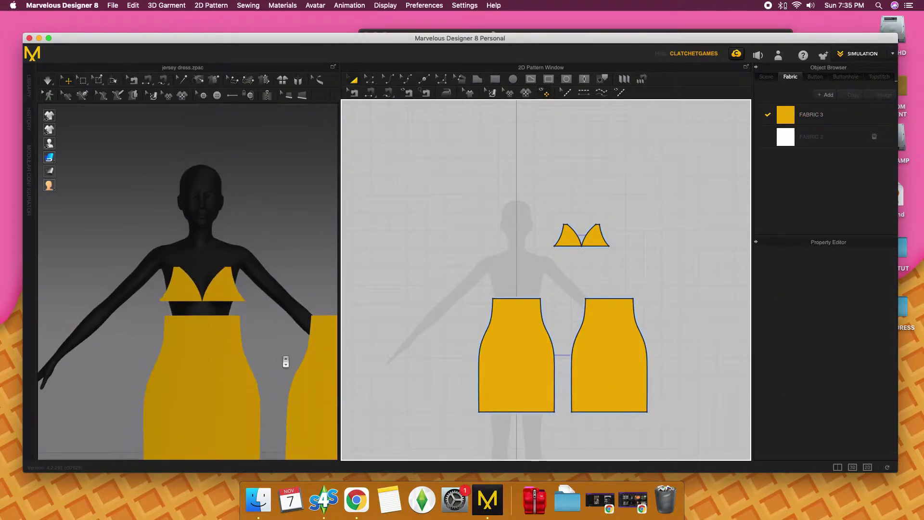
pyautogui.scroll(-2, 255, 356)
pyautogui.scroll(-3, 231, 337)
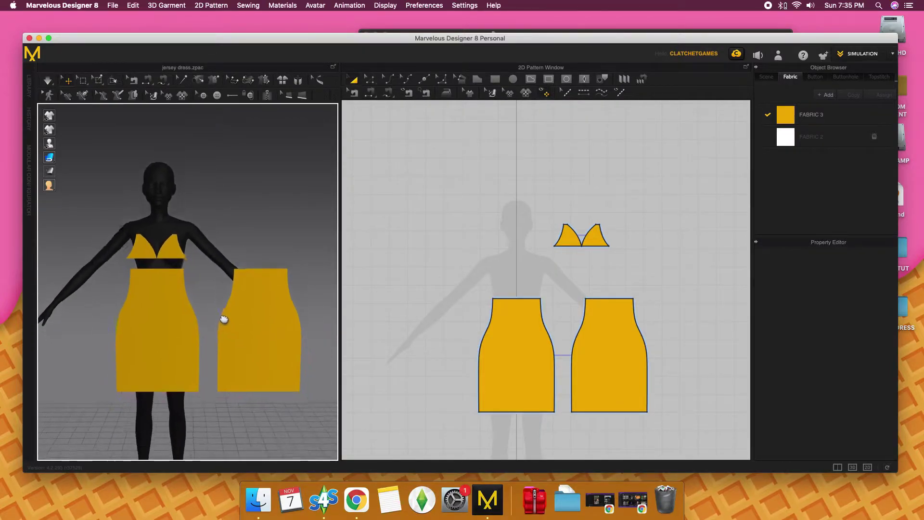
pyautogui.scroll(-2, 219, 320)
pyautogui.click(225, 332)
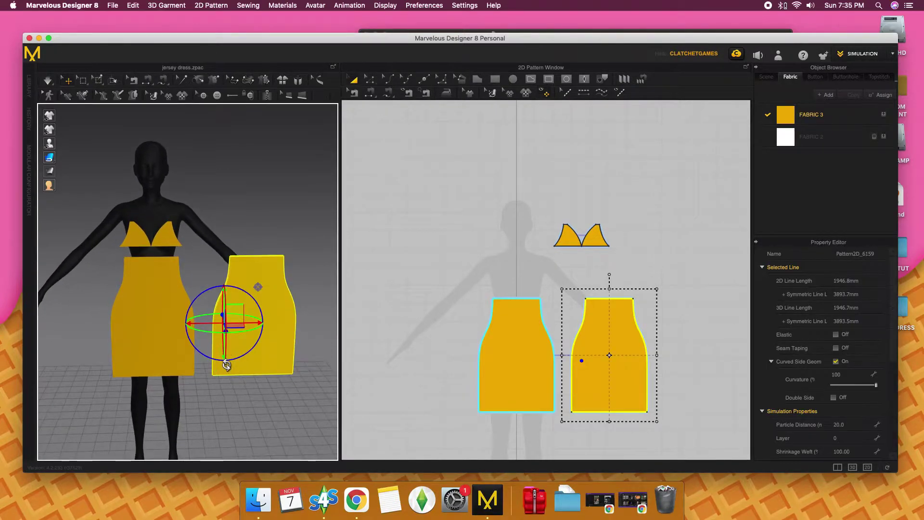
pyautogui.moveTo(213, 330); pyautogui.dragTo(296, 319)
pyautogui.moveTo(217, 336)
pyautogui.mouseDown()
pyautogui.moveTo(240, 329)
pyautogui.moveTo(175, 330)
pyautogui.mouseUp()
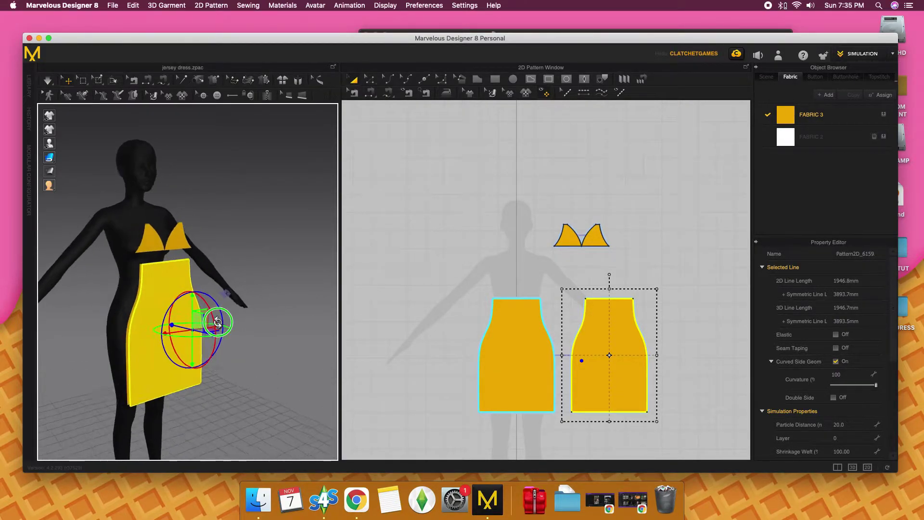
pyautogui.moveTo(175, 330); pyautogui.dragTo(134, 334, button='right')
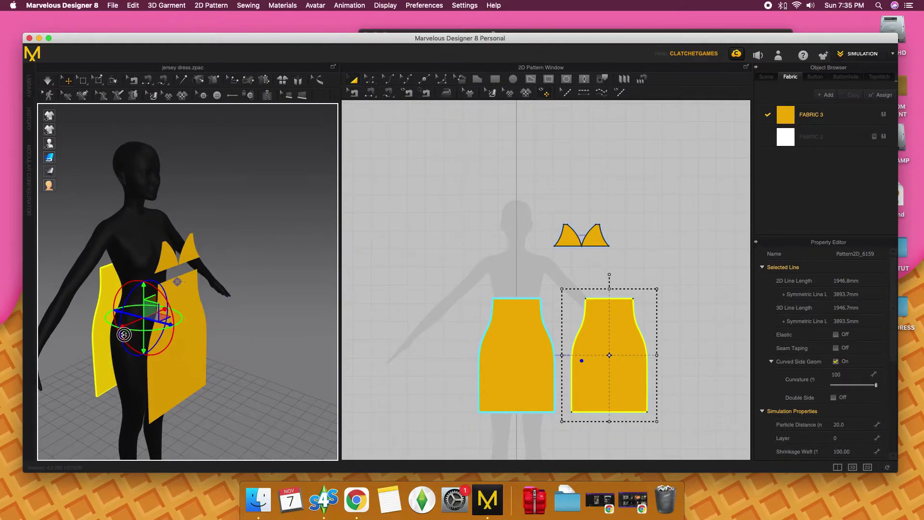
pyautogui.moveTo(134, 334)
pyautogui.mouseDown(button='right')
pyautogui.moveTo(190, 352)
pyautogui.moveTo(173, 341)
pyautogui.mouseUp(button='right')
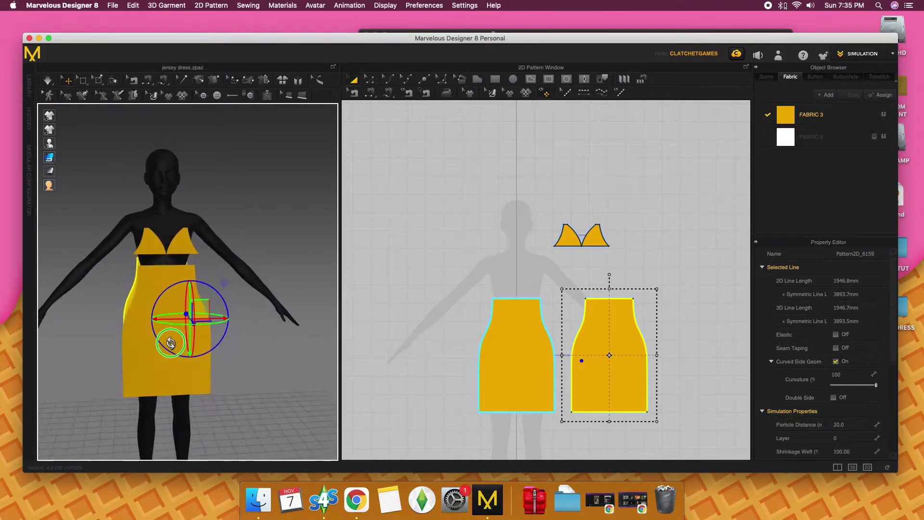
# Remove linked editing between the two dress panels.
pyautogui.click(423, 120)
pyautogui.click(590, 336)
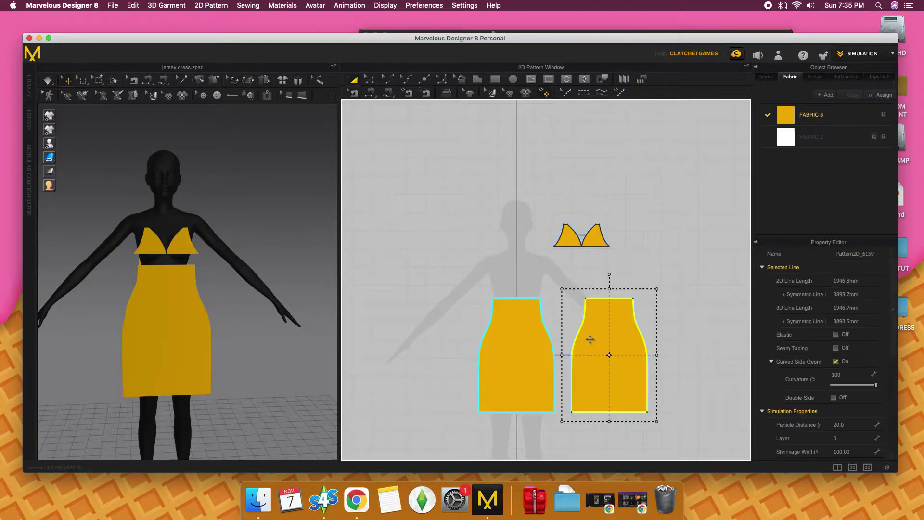
pyautogui.rightClick(599, 350)
pyautogui.click(657, 165)
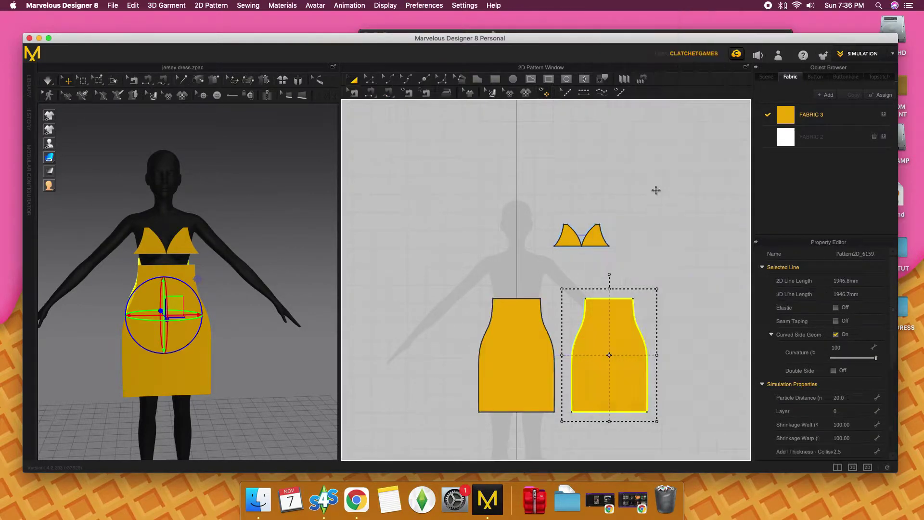
pyautogui.click(370, 81)
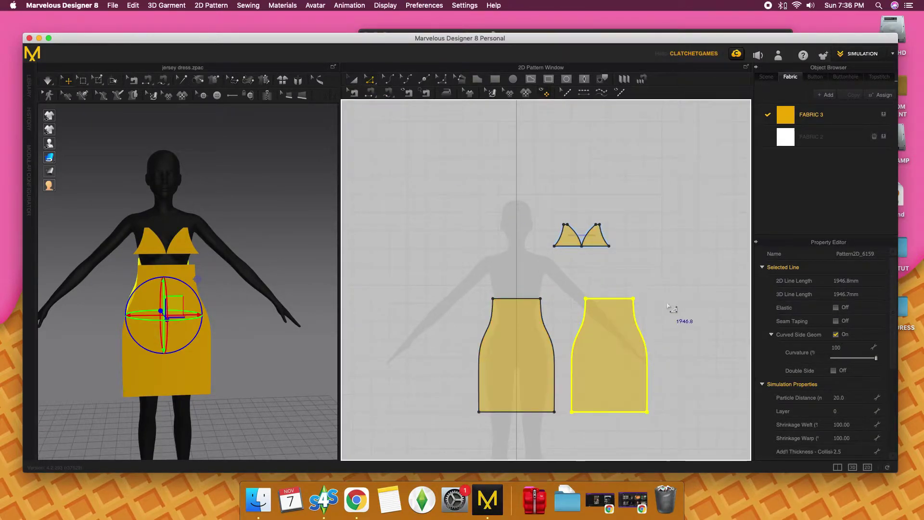
pyautogui.click(658, 301)
pyautogui.scroll(3, 640, 303)
# Try an offset on the right panel's top edge, cancel it, and check the cup edge length.
pyautogui.click(610, 302)
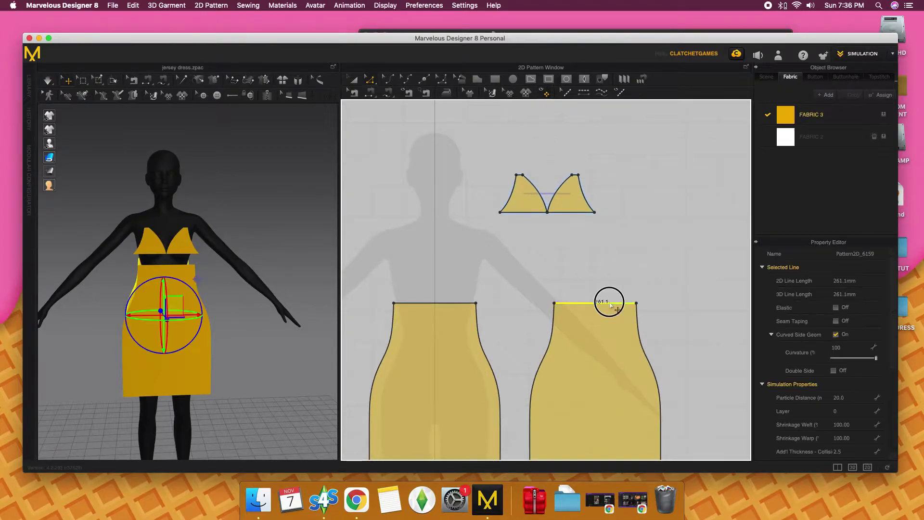
pyautogui.rightClick(609, 302)
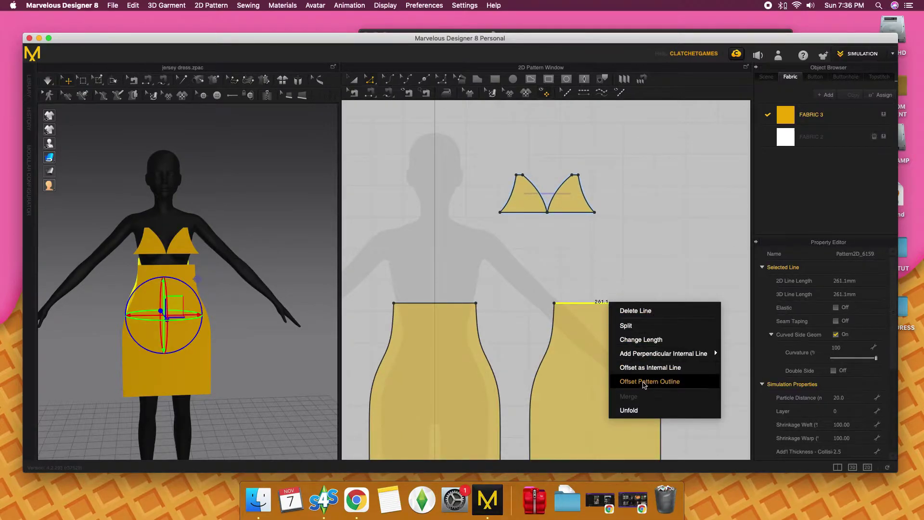
pyautogui.click(642, 381)
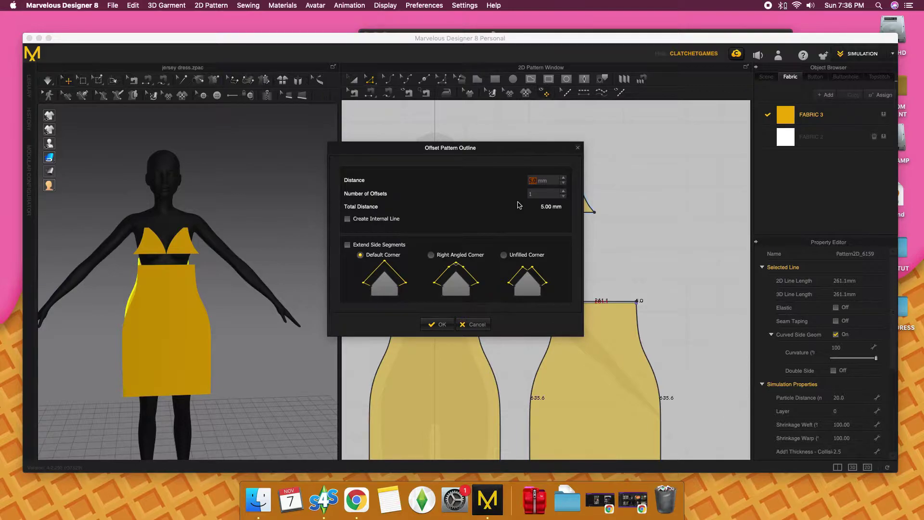
pyautogui.write('0')
pyautogui.click(483, 325)
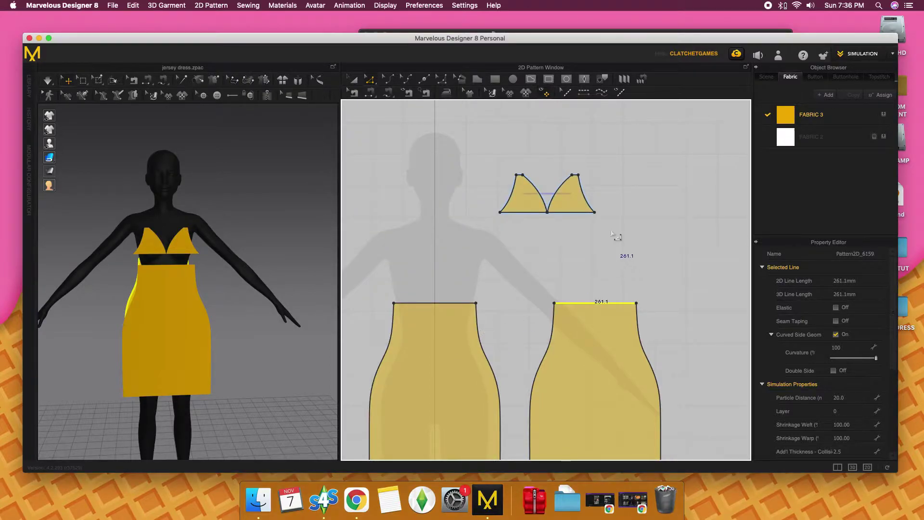
pyautogui.scroll(3, 591, 184)
pyautogui.click(566, 173)
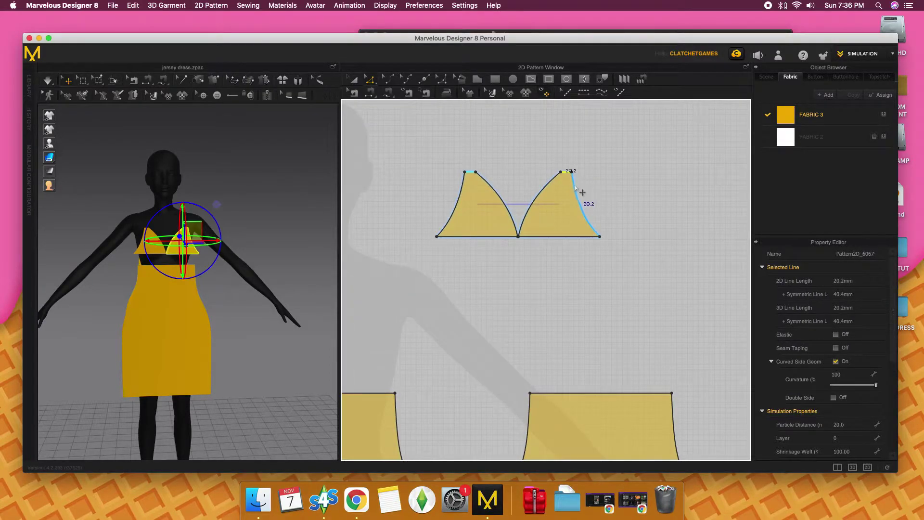
pyautogui.scroll(2, 586, 200)
pyautogui.scroll(-3, 580, 195)
# Offset the skirt panel's top edge by 20 mm, then undo it.
pyautogui.click(586, 330)
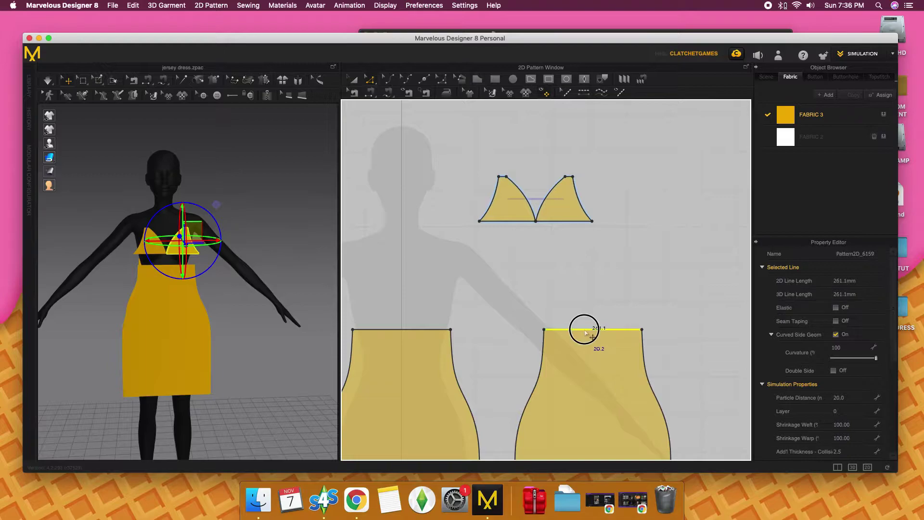
pyautogui.rightClick(584, 330)
pyautogui.click(611, 409)
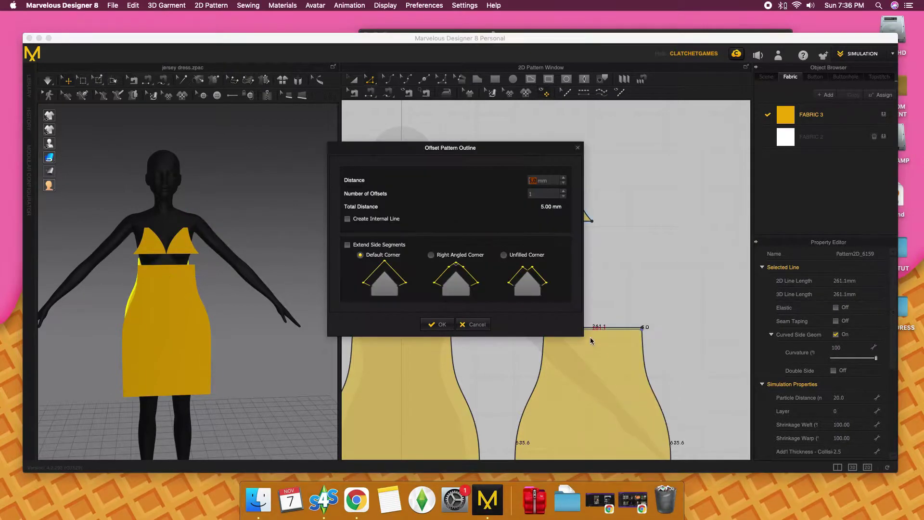
pyautogui.write('20')
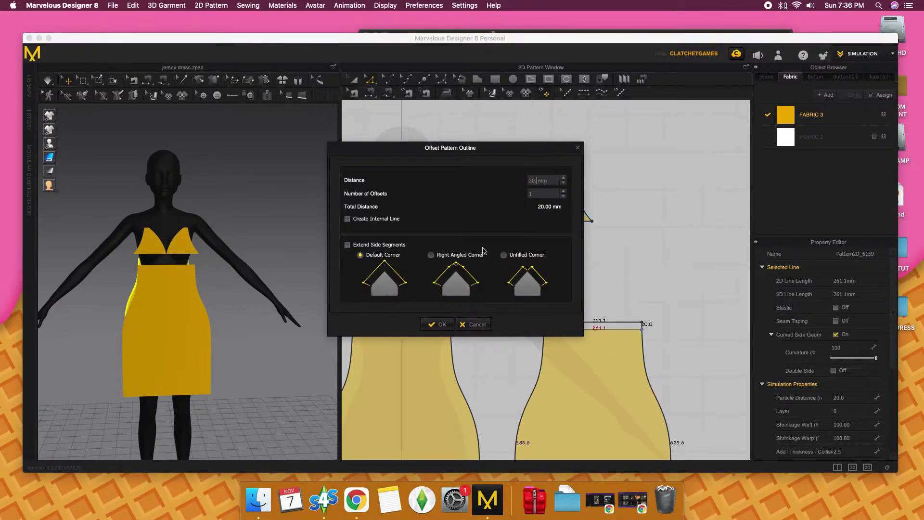
pyautogui.click(437, 325)
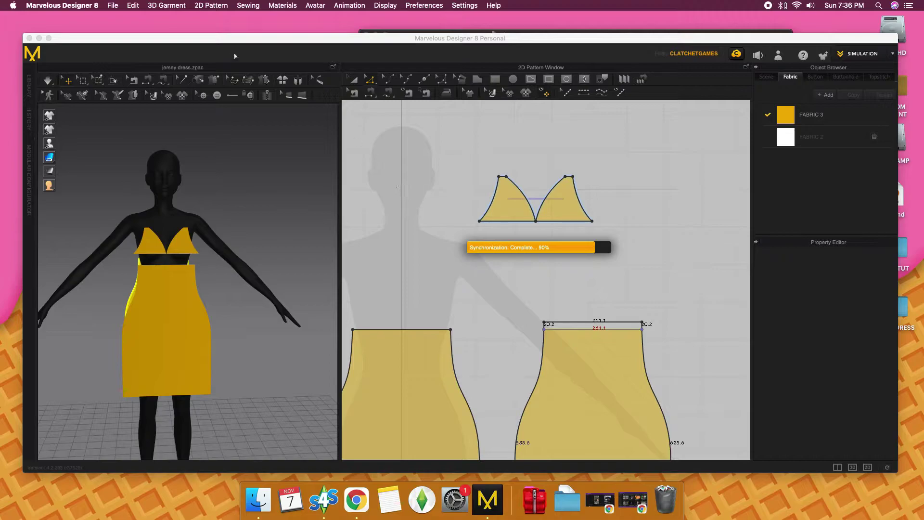
pyautogui.click(133, 5)
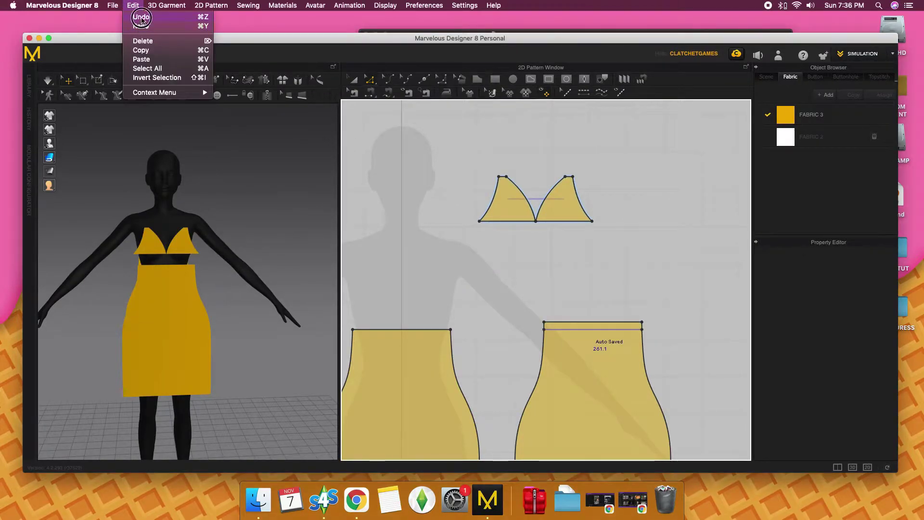
pyautogui.click(141, 18)
# Offset the top edge 20.2 mm as an internal line and cut-and-sew the band off.
pyautogui.click(592, 330)
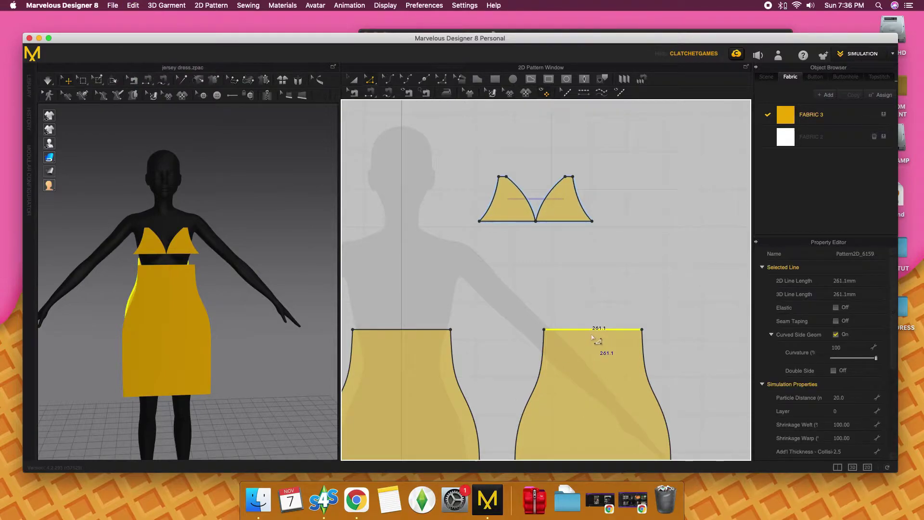
pyautogui.rightClick(593, 334)
pyautogui.click(625, 409)
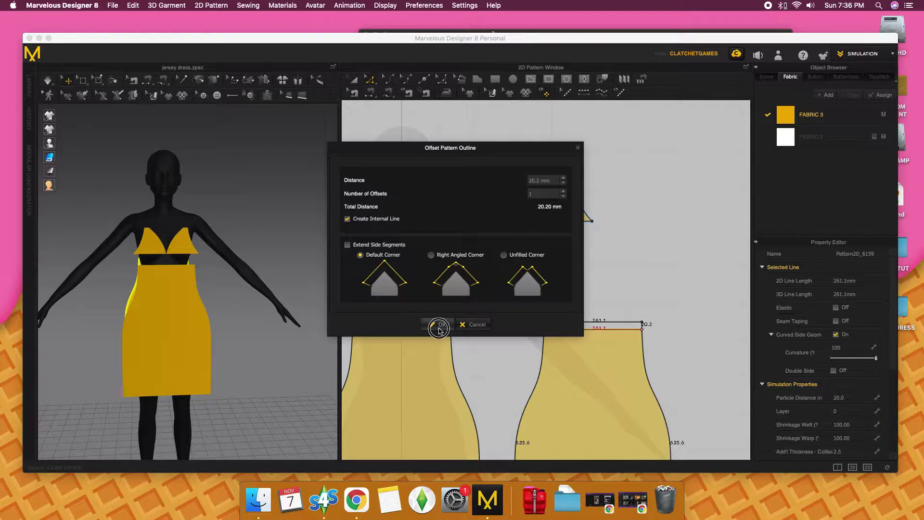
pyautogui.click(437, 323)
pyautogui.click(607, 330)
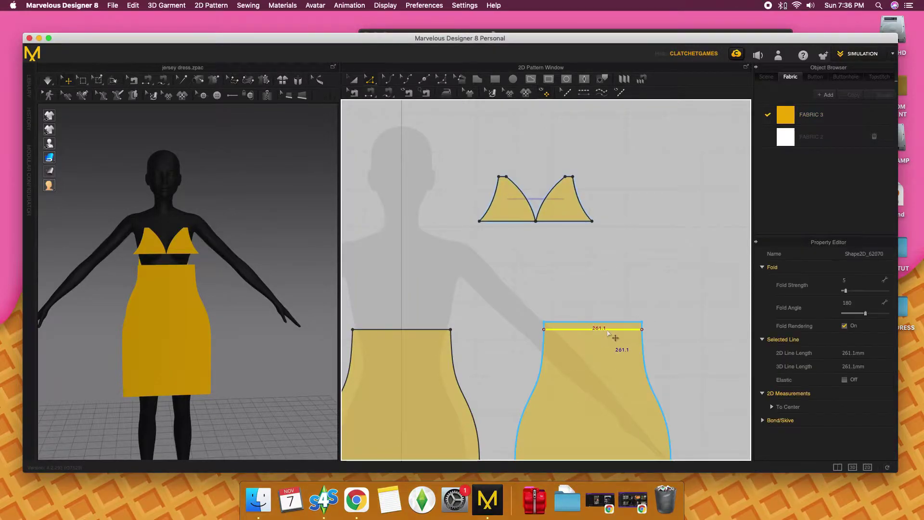
pyautogui.rightClick(607, 330)
pyautogui.click(654, 254)
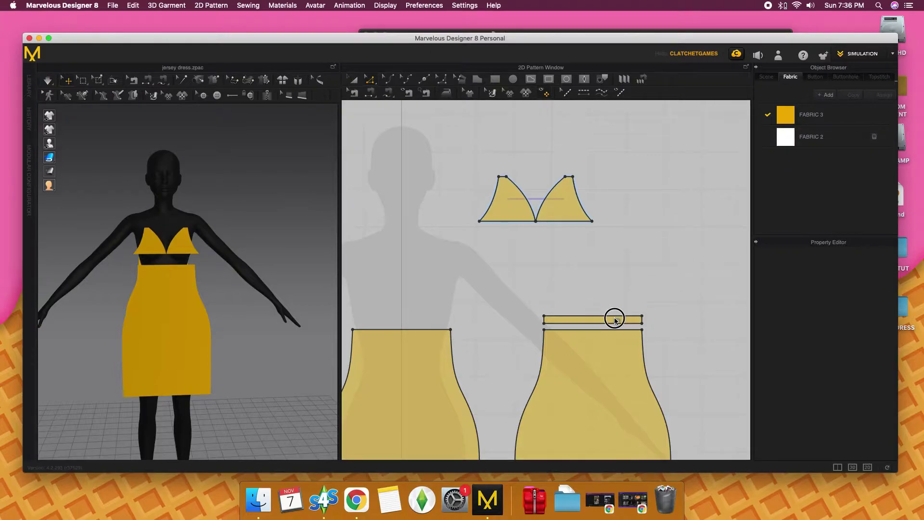
# Offset both cup edges inward by 20.2 mm to create internal lines.
pyautogui.click(613, 318)
pyautogui.click(621, 254)
pyautogui.click(583, 209)
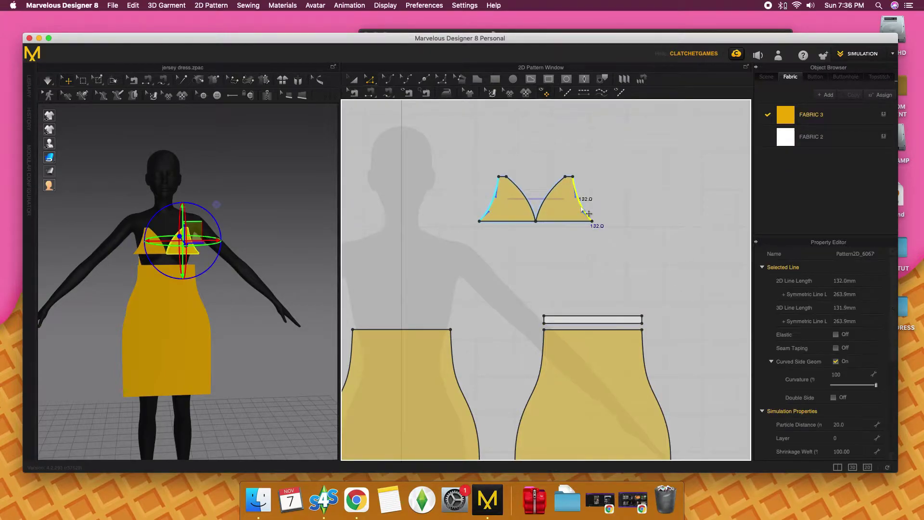
pyautogui.rightClick(581, 207)
pyautogui.click(562, 262)
pyautogui.keyDown('shift'); pyautogui.click(549, 198); pyautogui.keyUp('shift')
pyautogui.rightClick(547, 198)
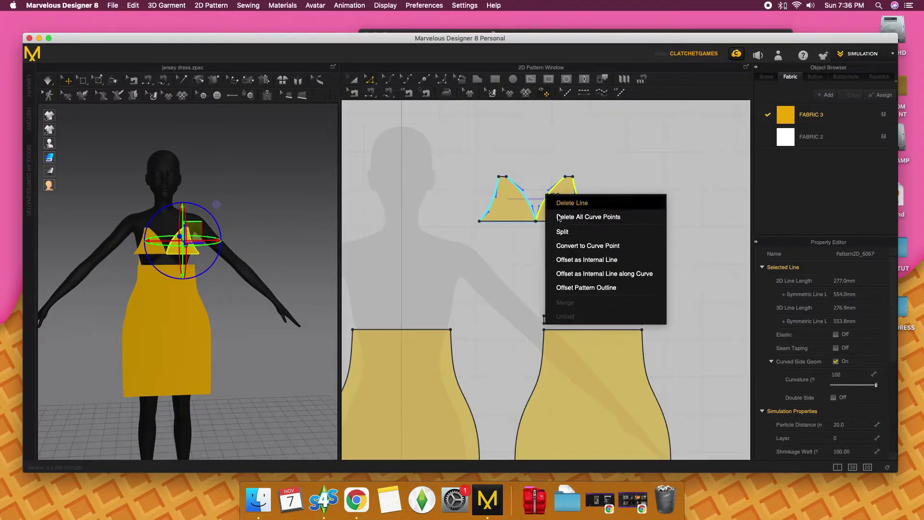
pyautogui.click(593, 289)
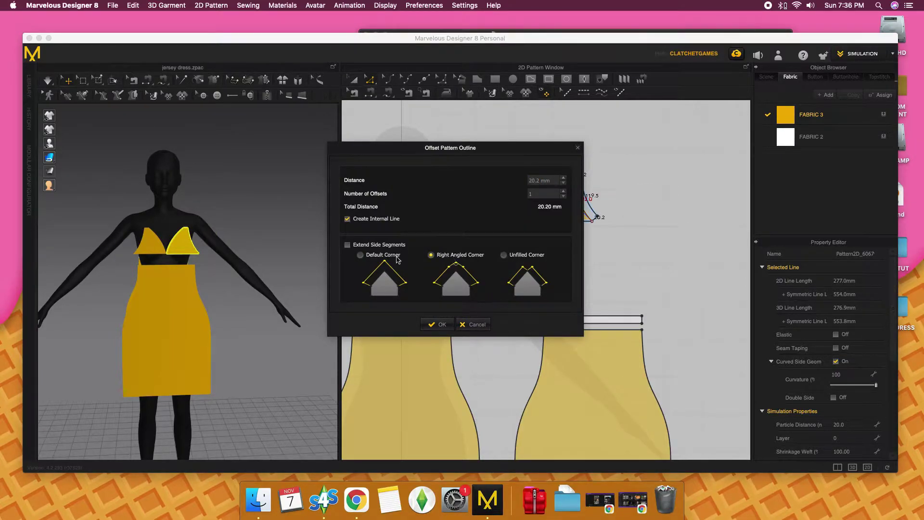
pyautogui.click(377, 248)
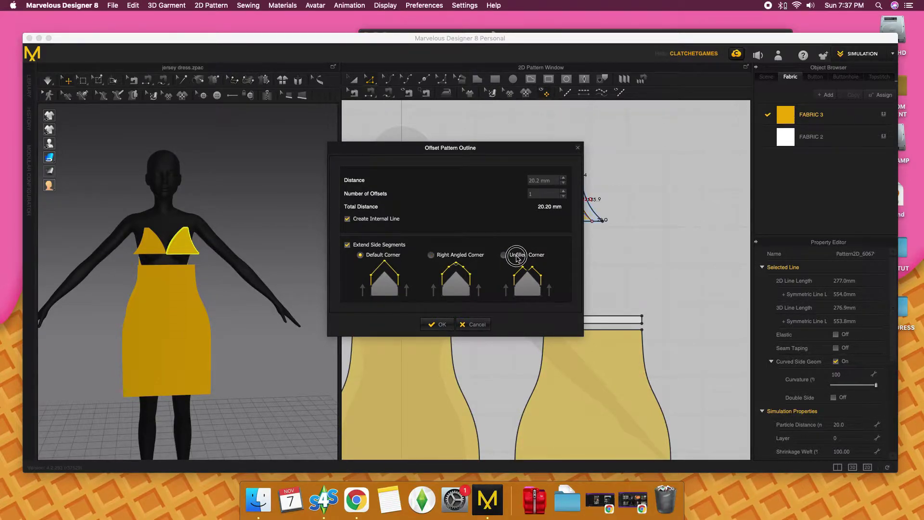
pyautogui.click(380, 244)
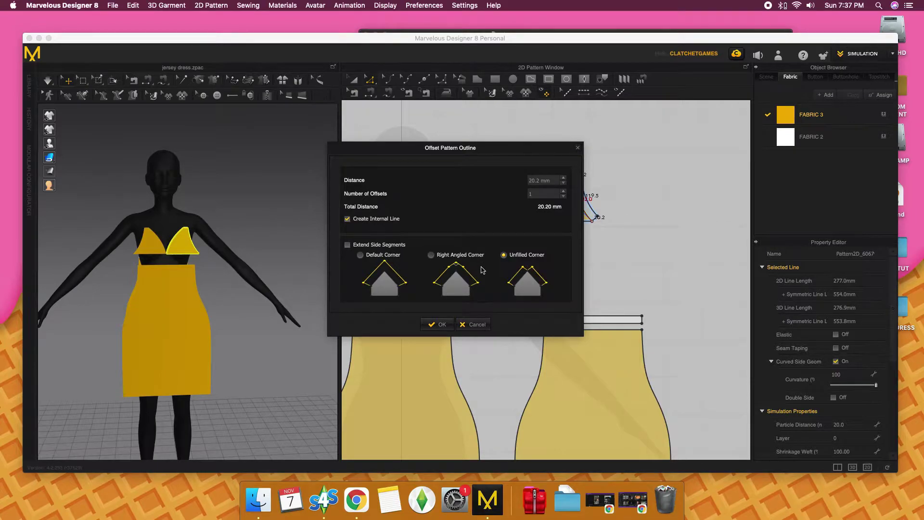
pyautogui.click(437, 327)
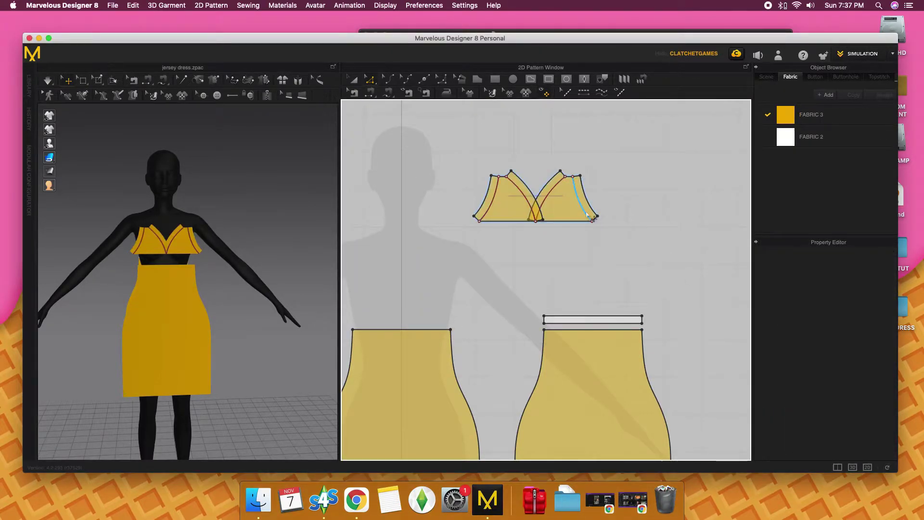
# Cut and sew both cups along the offset lines into edge strips.
pyautogui.click(584, 211)
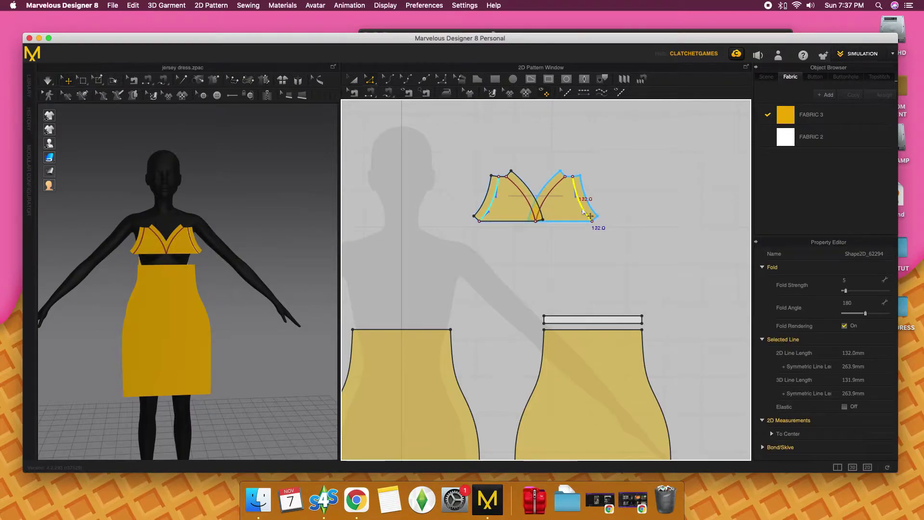
pyautogui.keyDown('shift'); pyautogui.click(551, 196); pyautogui.keyUp('shift')
pyautogui.rightClick(551, 197)
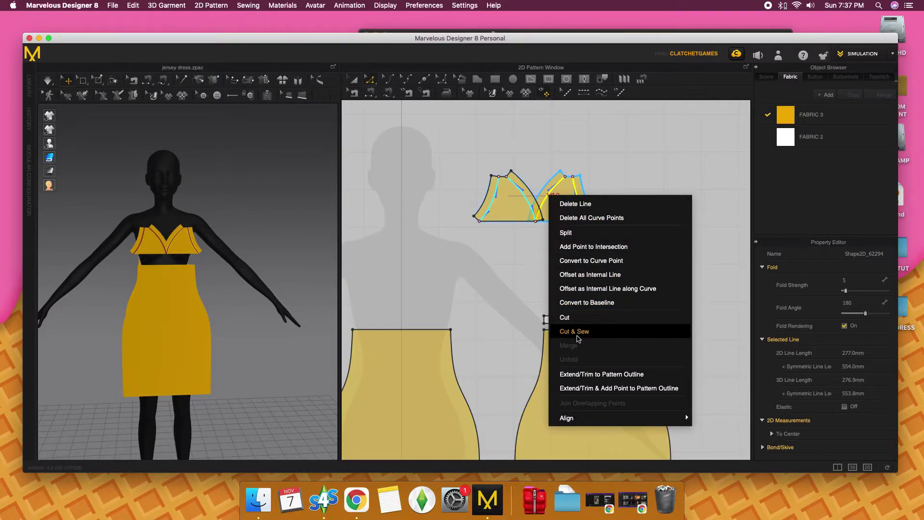
pyautogui.click(580, 332)
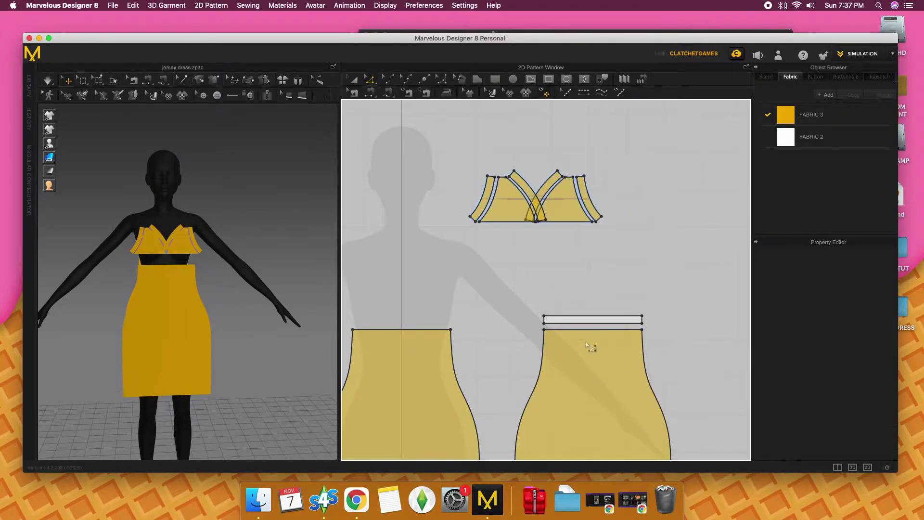
pyautogui.click(354, 81)
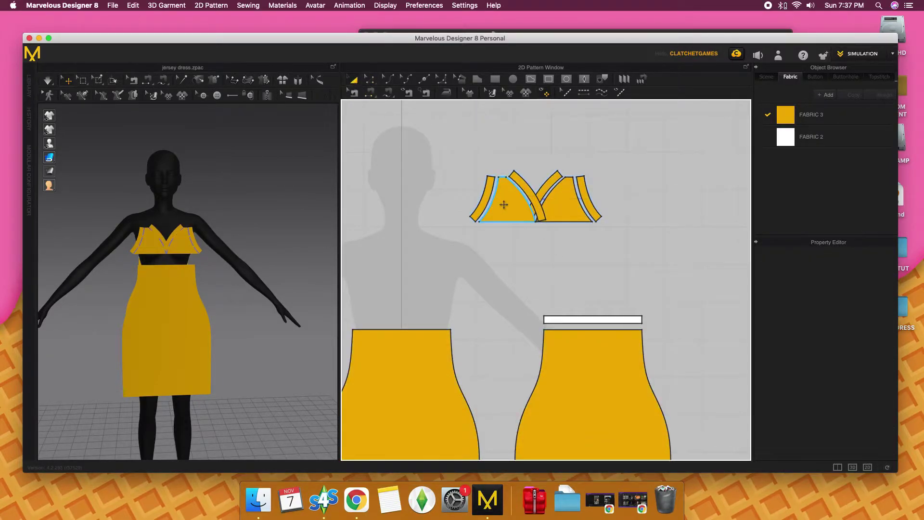
# Move the inner cup triangles down-left and apply white FABRIC 2 to both edge strips.
pyautogui.moveTo(502, 202)
pyautogui.mouseDown()
pyautogui.moveTo(382, 293)
pyautogui.moveTo(374, 283)
pyautogui.mouseUp()
pyautogui.moveTo(569, 216); pyautogui.dragTo(434, 299)
pyautogui.click(530, 269)
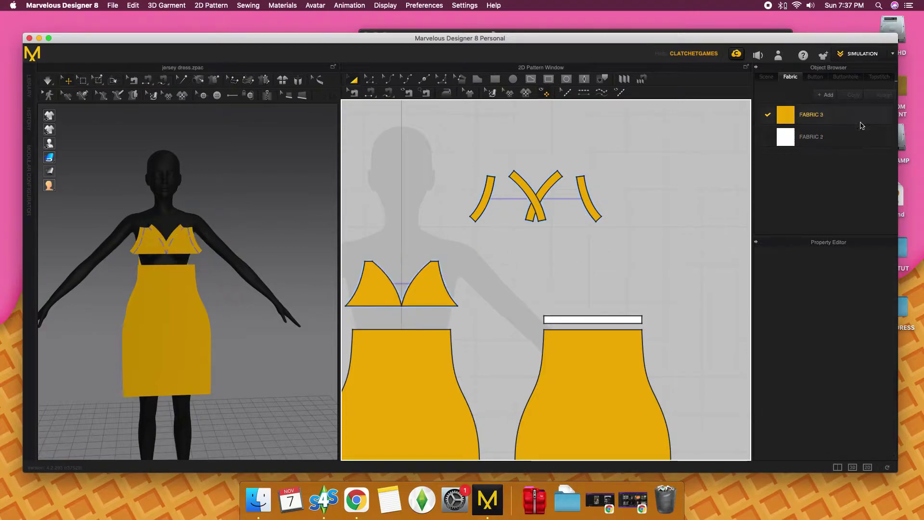
pyautogui.click(584, 195)
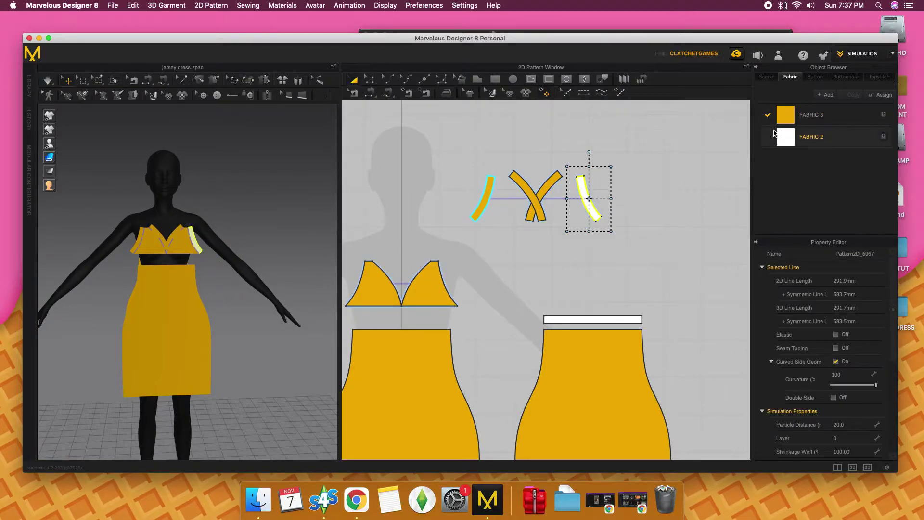
pyautogui.moveTo(775, 133)
pyautogui.mouseDown()
pyautogui.moveTo(582, 185)
pyautogui.moveTo(530, 188)
pyautogui.mouseUp()
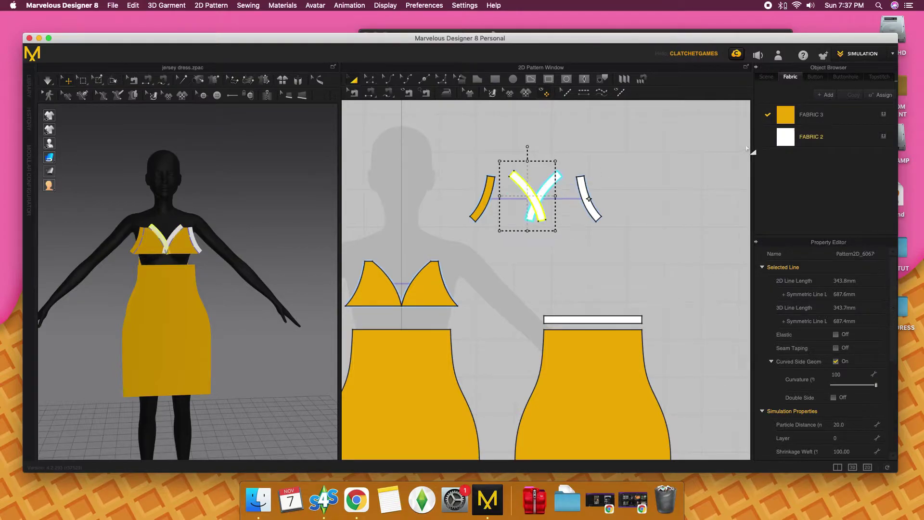
pyautogui.moveTo(789, 137); pyautogui.dragTo(481, 204)
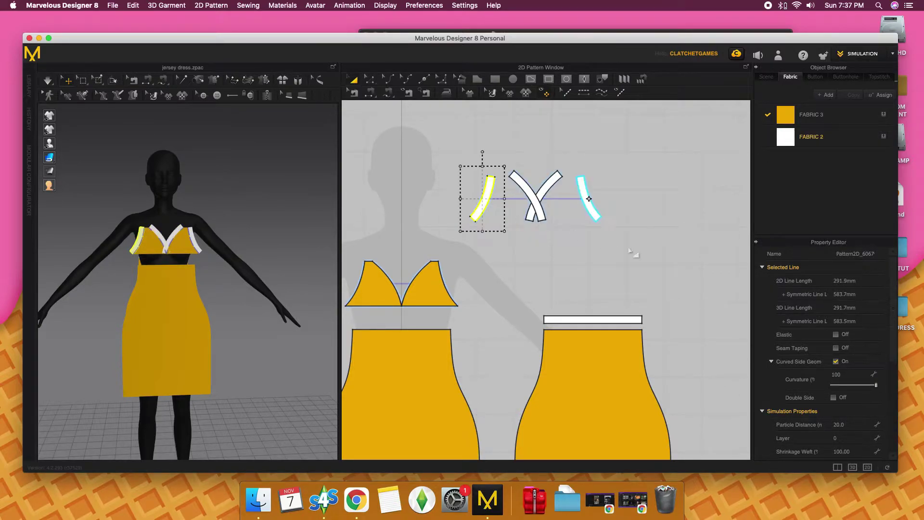
pyautogui.click(632, 249)
# Set FABRIC 2's physical property preset to a Trim_Full_Grain option.
pyautogui.click(801, 139)
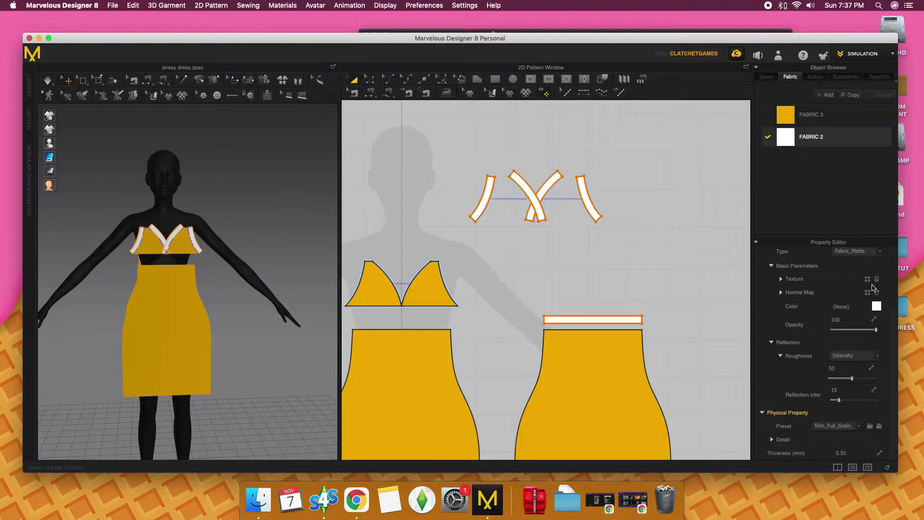
pyautogui.click(859, 427)
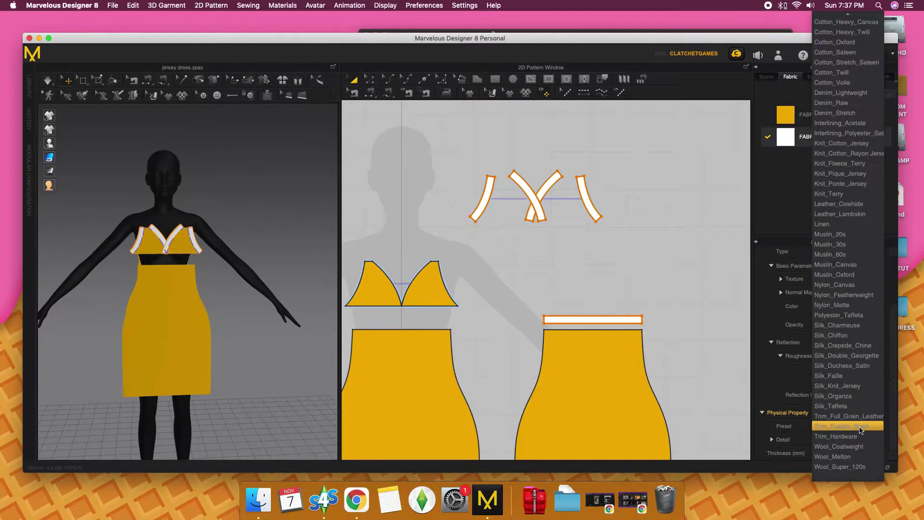
pyautogui.click(866, 417)
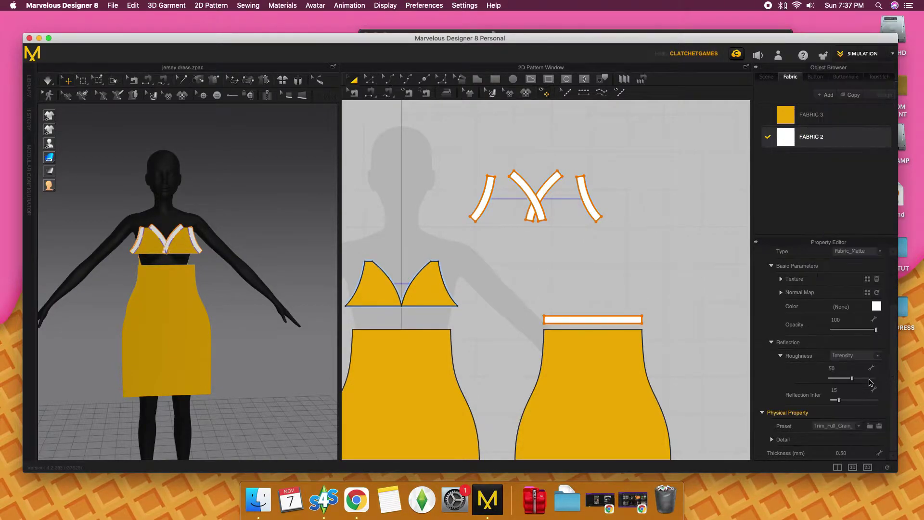
pyautogui.click(614, 240)
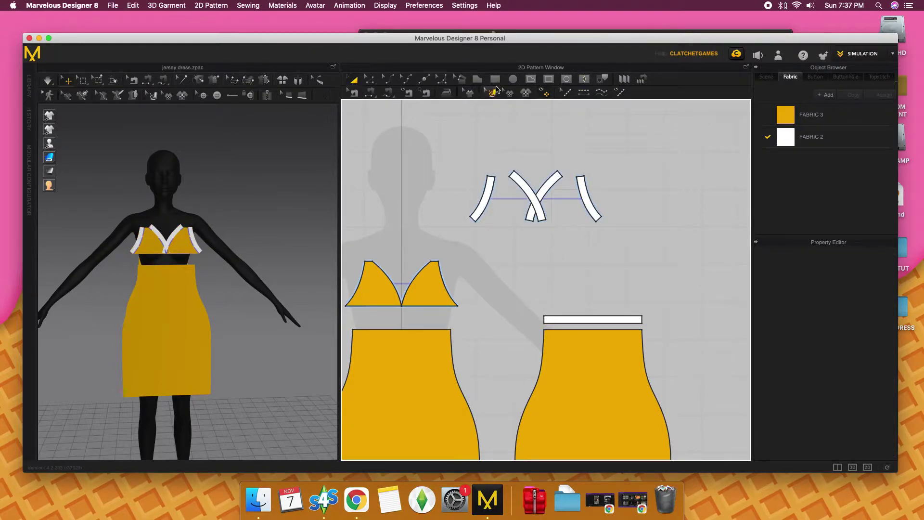
# Create a 20.2 mm wide vertical strap rectangle and shorten it to 758.1 mm.
pyautogui.click(495, 81)
pyautogui.click(441, 223)
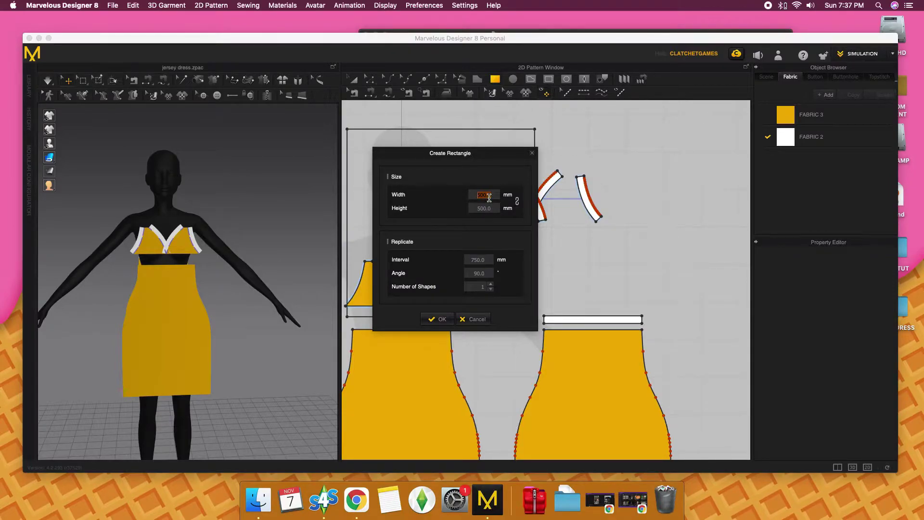
pyautogui.press('BackSpace')
pyautogui.write('20.2')
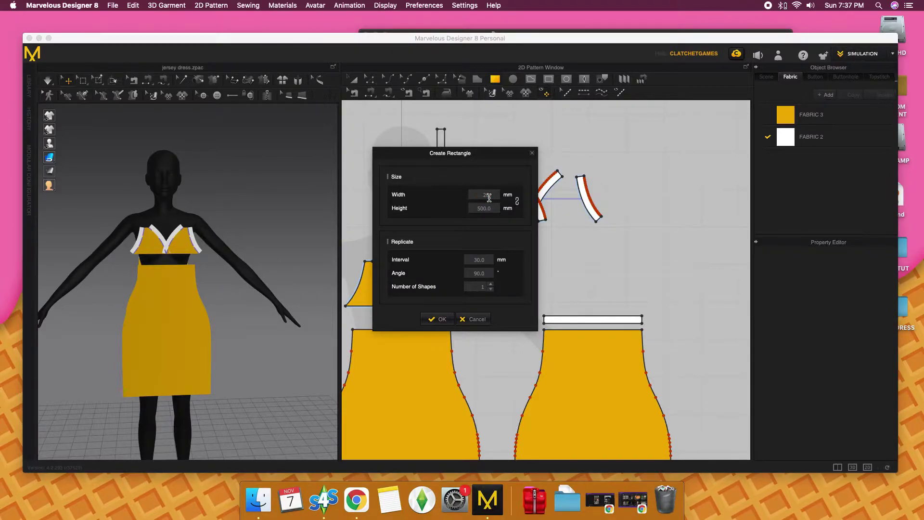
pyautogui.click(441, 321)
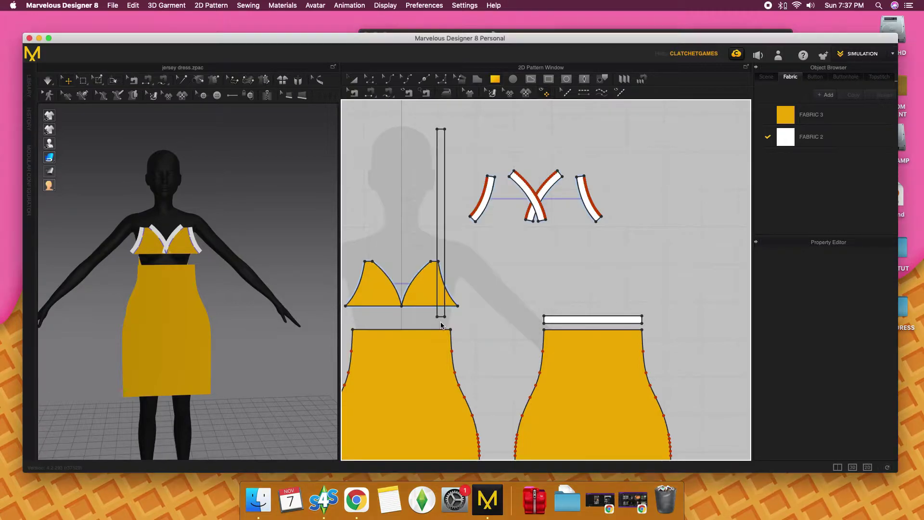
pyautogui.click(355, 81)
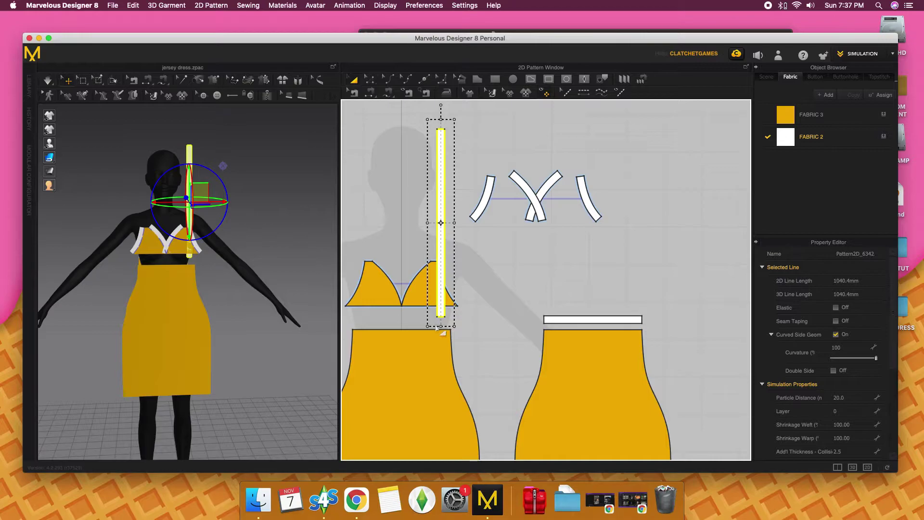
pyautogui.moveTo(454, 326); pyautogui.dragTo(454, 273)
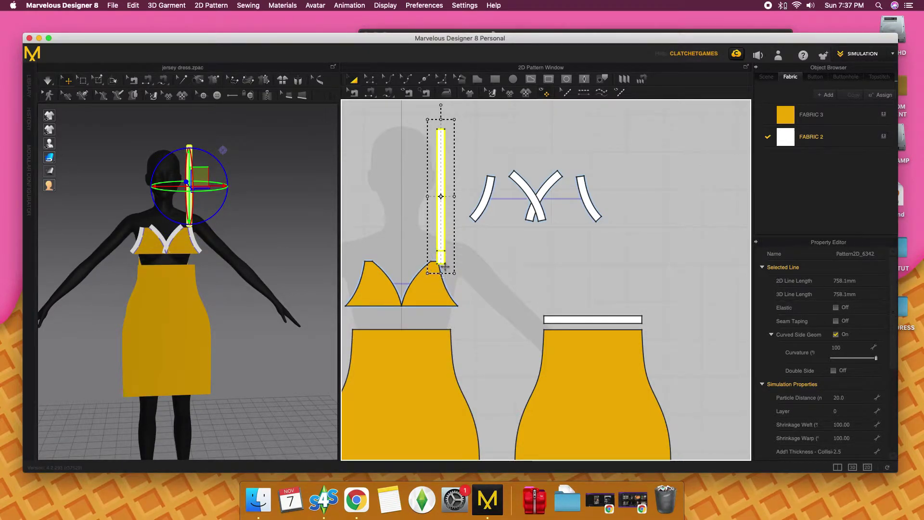
pyautogui.click(462, 282)
# Make a symmetric copy of the strap and place it on the avatar's other side.
pyautogui.moveTo(459, 281); pyautogui.dragTo(539, 288, button='middle')
pyautogui.click(519, 227)
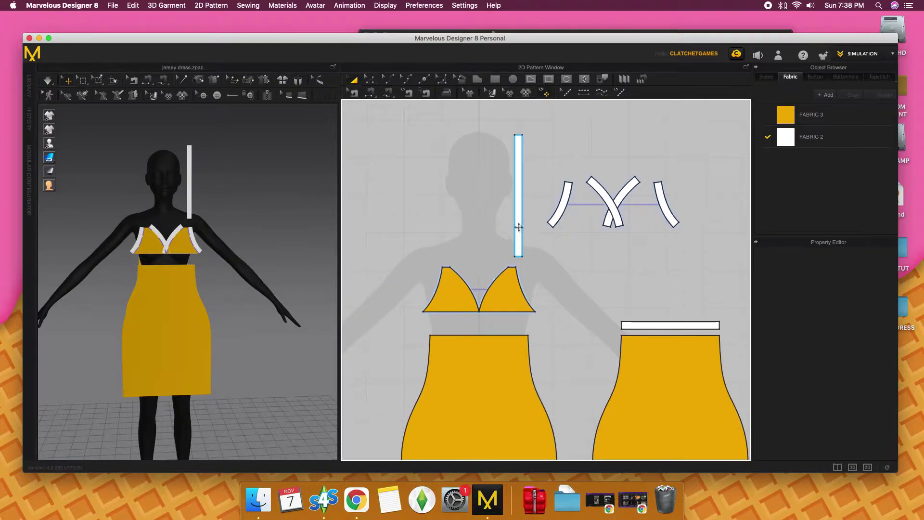
pyautogui.click(522, 230)
pyautogui.rightClick(519, 229)
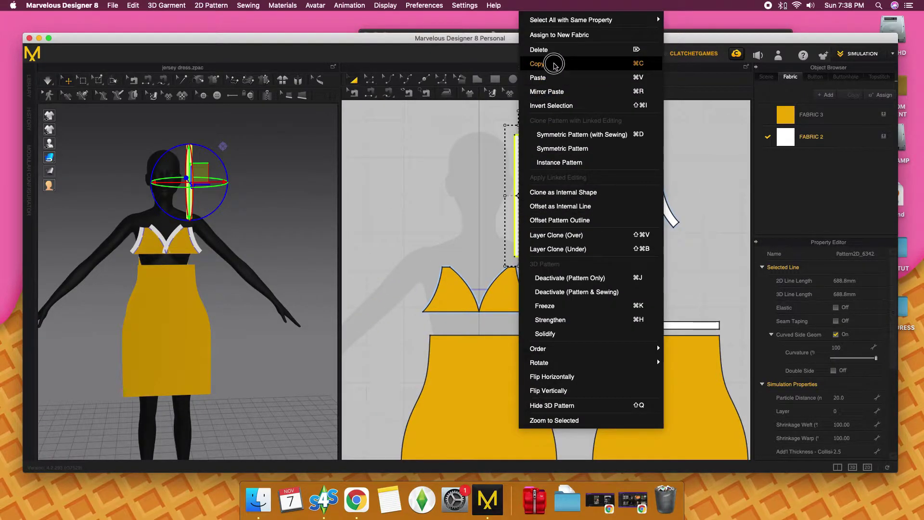
pyautogui.click(555, 65)
pyautogui.rightClick(514, 233)
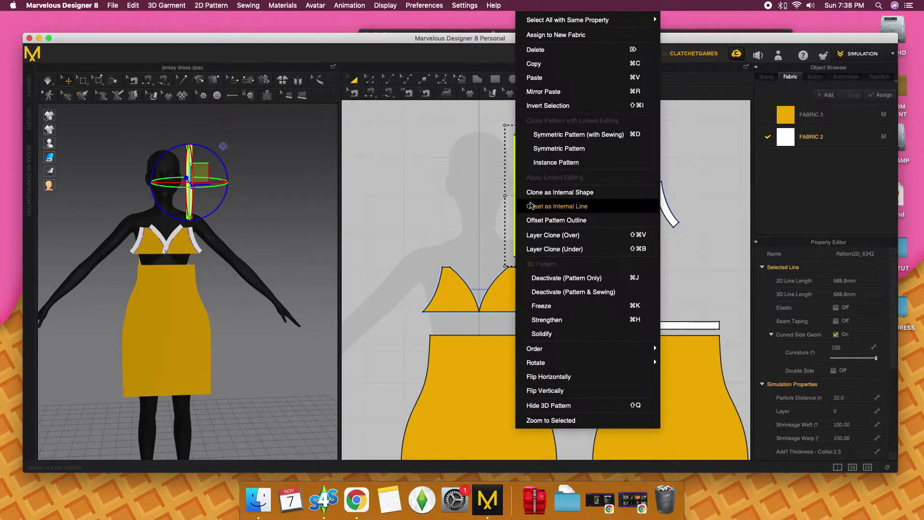
pyautogui.click(560, 149)
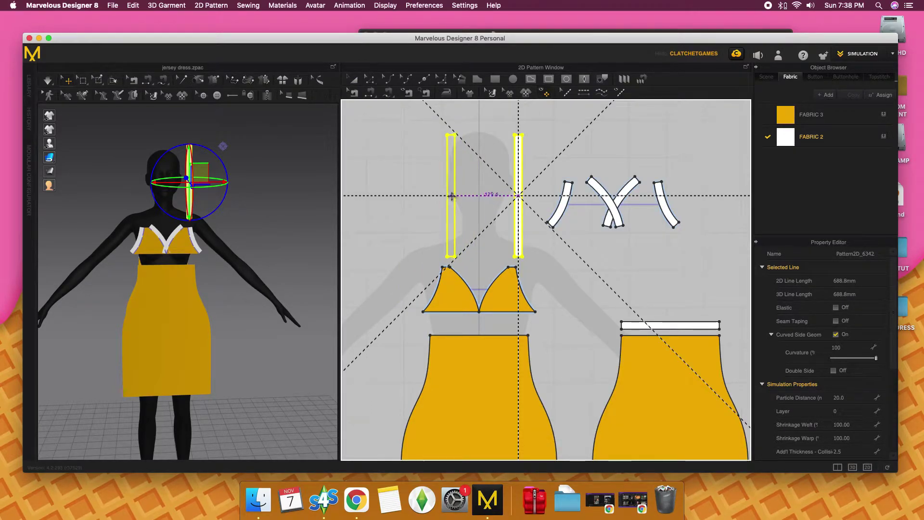
pyautogui.click(423, 253)
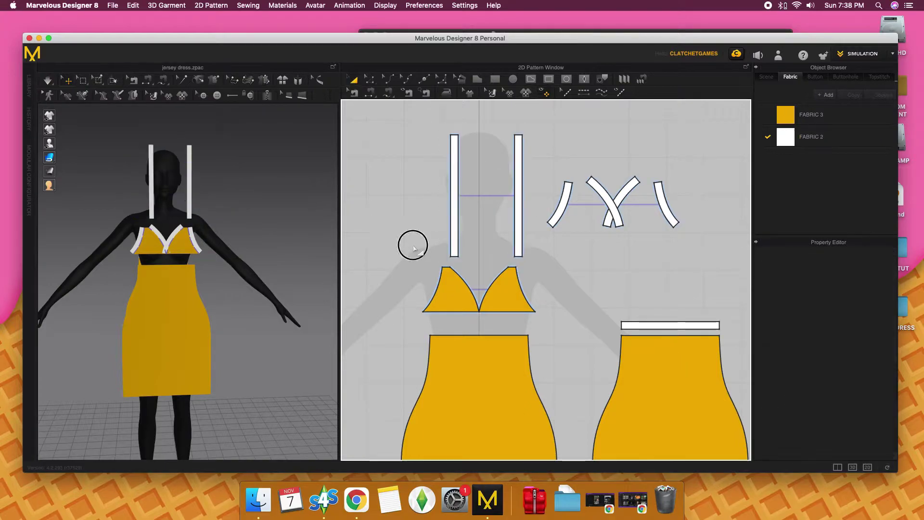
# Sew the right and left strap bottom ends to the top edges of the matching bra cups.
pyautogui.scroll(3, 544, 249)
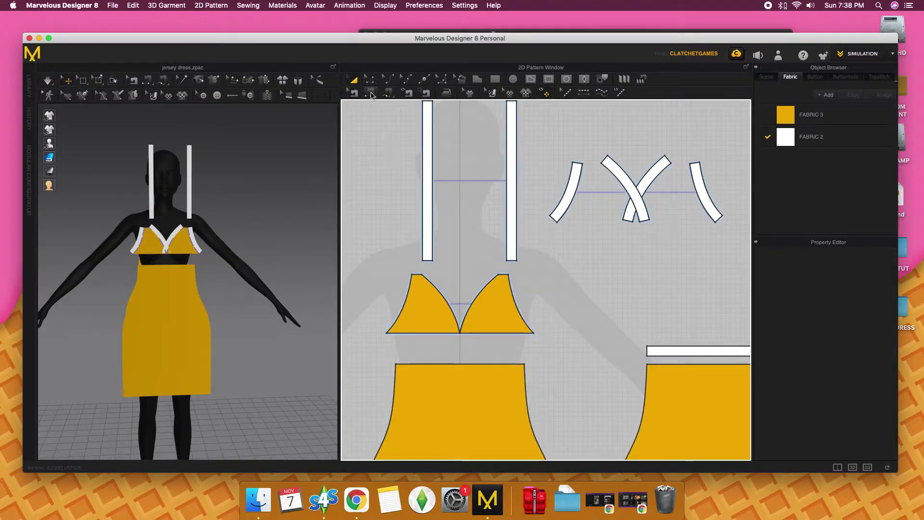
pyautogui.click(511, 261)
pyautogui.click(511, 279)
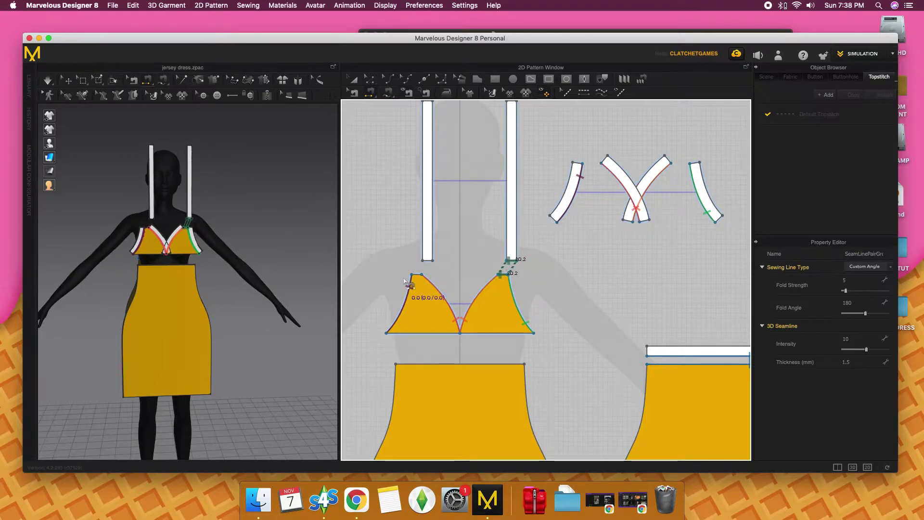
pyautogui.click(427, 260)
pyautogui.click(428, 280)
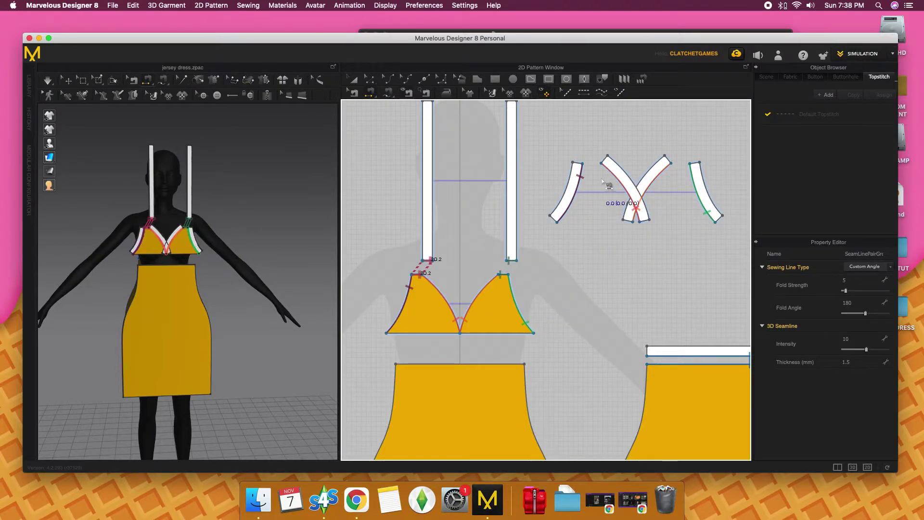
pyautogui.click(353, 82)
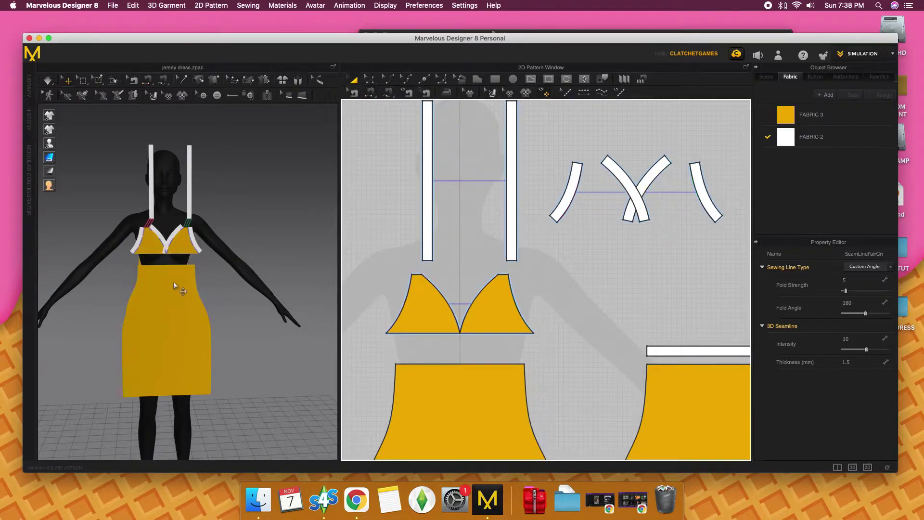
# Select both straps, rotate them horizontal and move them up toward the avatar's head.
pyautogui.click(426, 215)
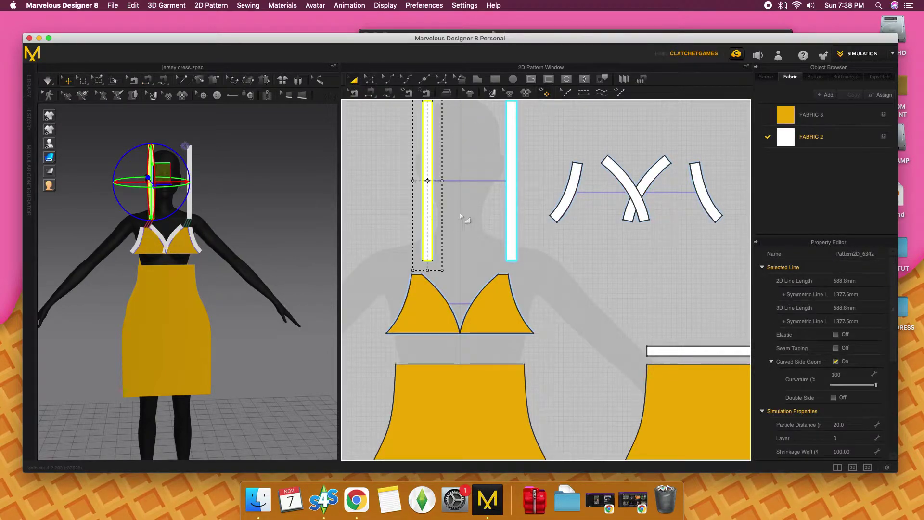
pyautogui.keyDown('shift'); pyautogui.click(504, 217); pyautogui.keyUp('shift')
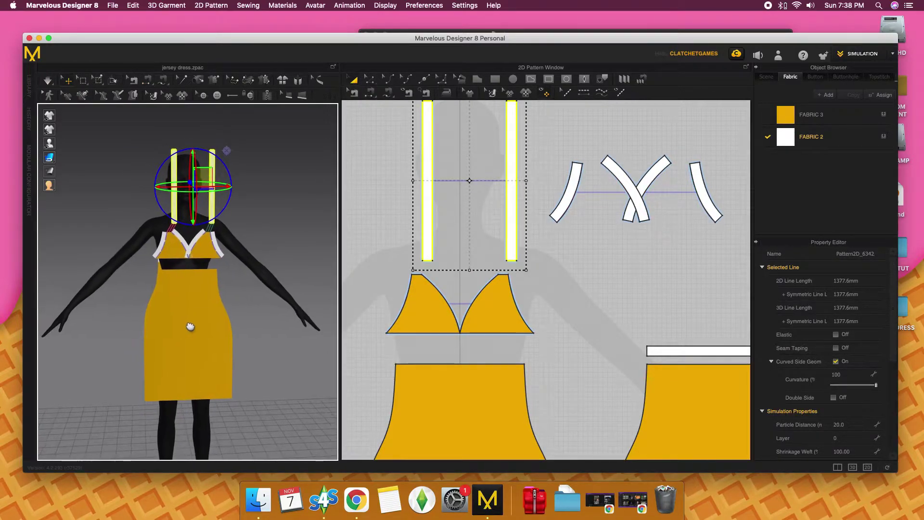
pyautogui.moveTo(178, 319)
pyautogui.mouseDown(button='right')
pyautogui.moveTo(223, 332)
pyautogui.moveTo(265, 231)
pyautogui.mouseUp(button='right')
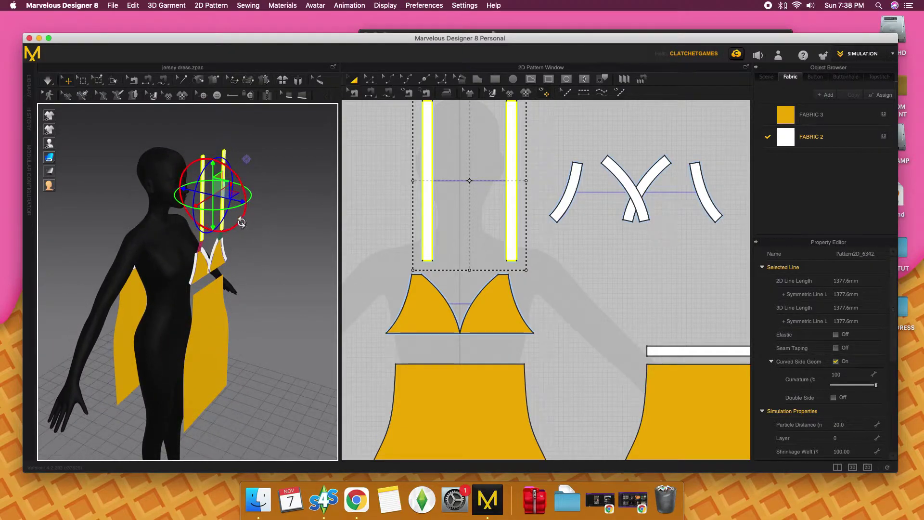
pyautogui.moveTo(241, 222); pyautogui.dragTo(224, 178)
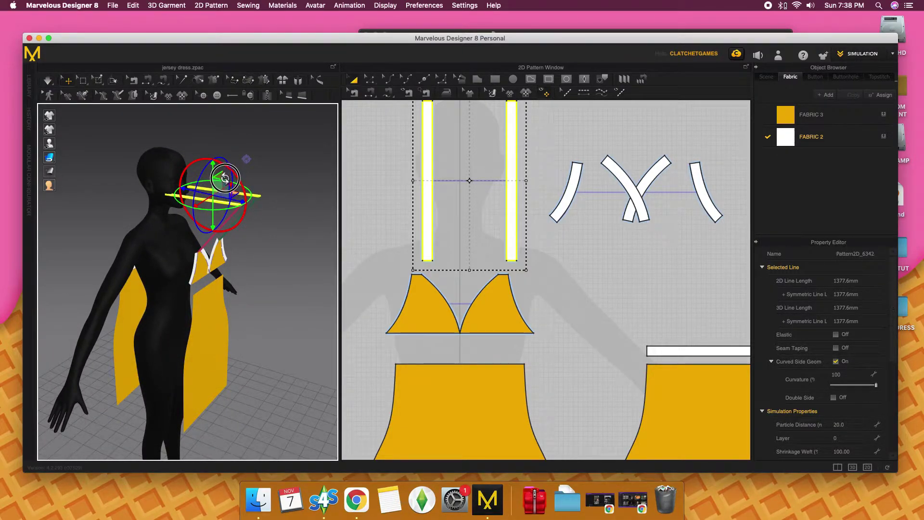
pyautogui.moveTo(185, 189)
pyautogui.mouseDown()
pyautogui.moveTo(142, 191)
pyautogui.moveTo(162, 191)
pyautogui.mouseUp()
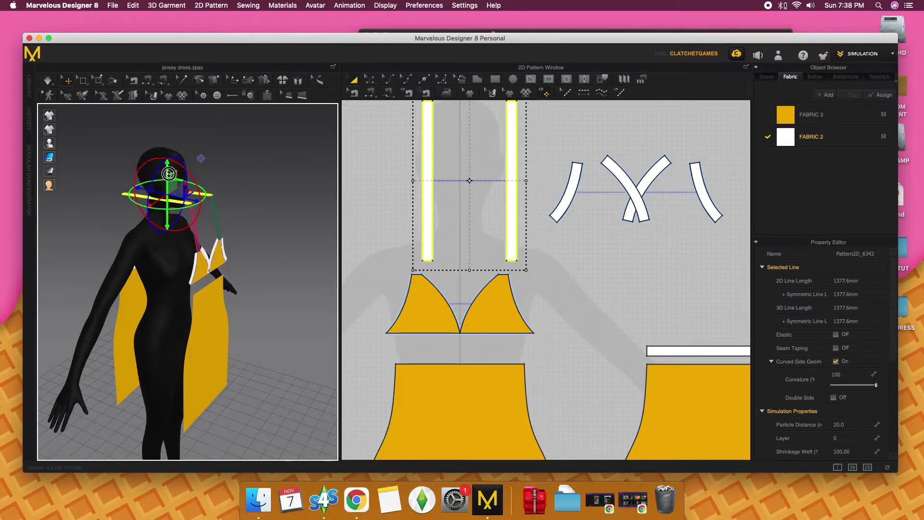
# Sew both side panel edges to the left and right edges of the front skirt.
pyautogui.click(265, 293)
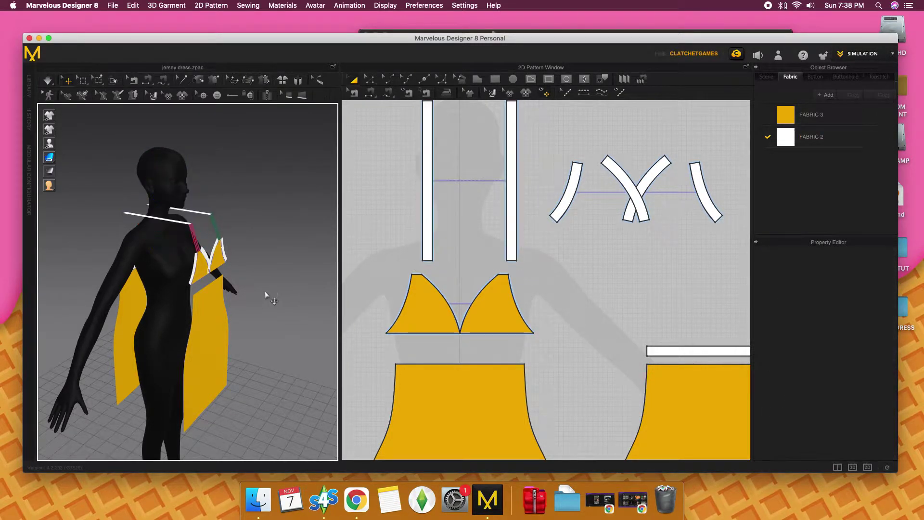
pyautogui.click(369, 92)
pyautogui.moveTo(217, 340); pyautogui.dragTo(189, 323, button='right')
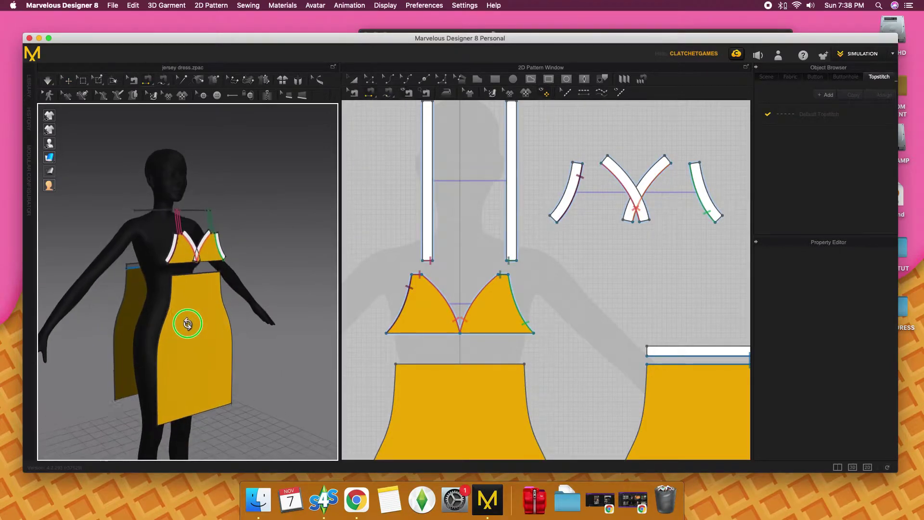
pyautogui.click(130, 291)
pyautogui.click(169, 288)
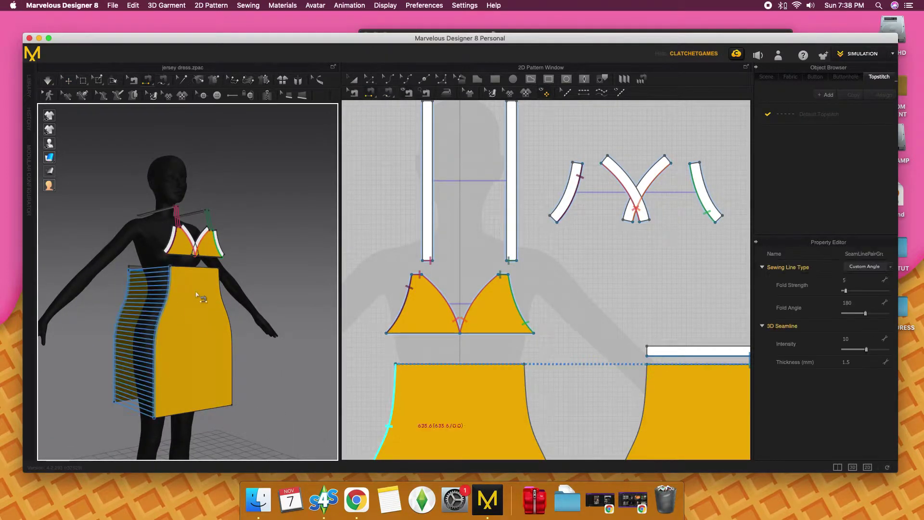
pyautogui.moveTo(168, 289)
pyautogui.mouseDown(button='right')
pyautogui.moveTo(221, 319)
pyautogui.moveTo(196, 325)
pyautogui.moveTo(208, 319)
pyautogui.moveTo(198, 340)
pyautogui.moveTo(278, 327)
pyautogui.moveTo(155, 324)
pyautogui.mouseUp(button='right')
pyautogui.click(219, 318)
pyautogui.click(193, 313)
# Simulate so the skirt wraps around the avatar, then view the avatar's back.
pyautogui.press('space')
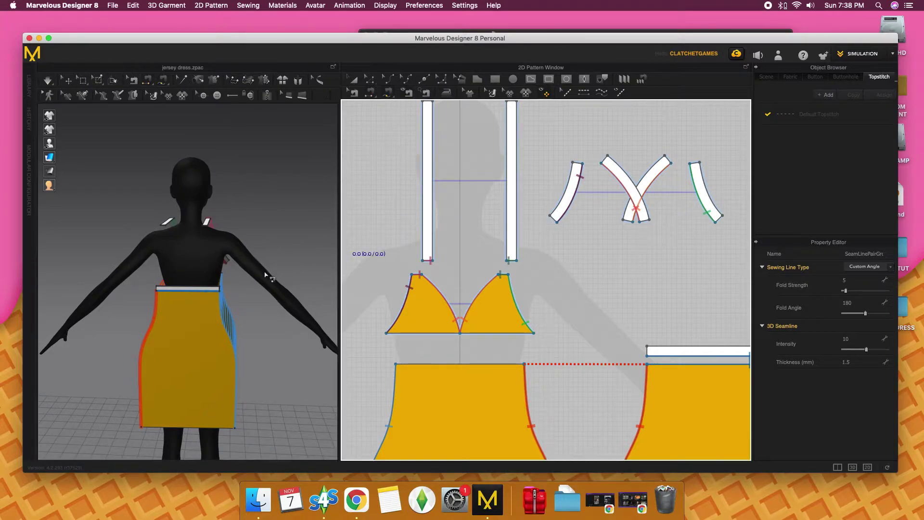
pyautogui.scroll(2, 223, 284)
pyautogui.scroll(2, 222, 284)
pyautogui.moveTo(223, 284)
pyautogui.mouseDown(button='right')
pyautogui.moveTo(245, 276)
pyautogui.moveTo(200, 212)
pyautogui.moveTo(196, 244)
pyautogui.mouseUp(button='right')
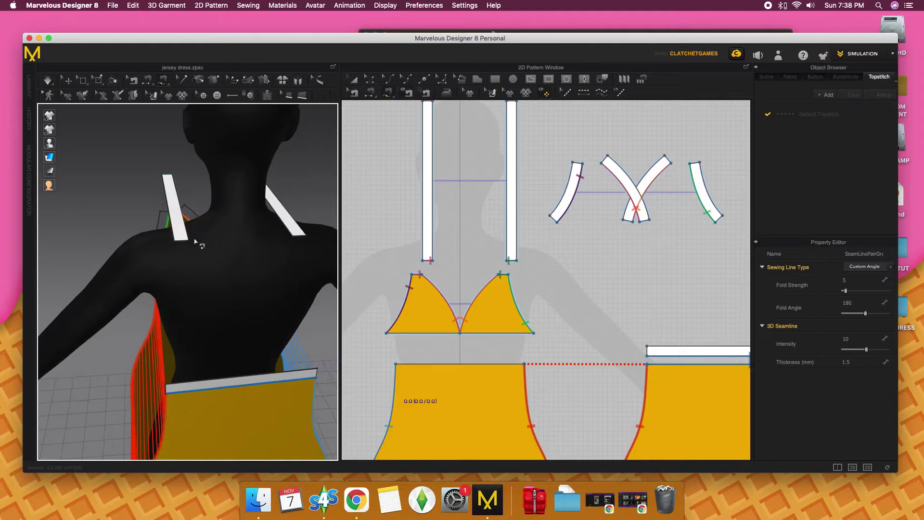
pyautogui.click(174, 241)
# Sew both strap back ends down to the white band along the back waistband.
pyautogui.click(208, 383)
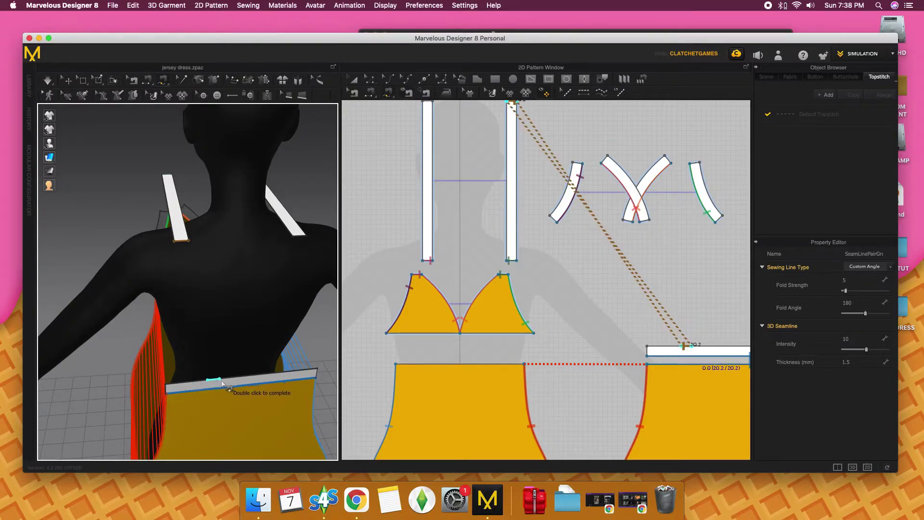
pyautogui.doubleClick(221, 382)
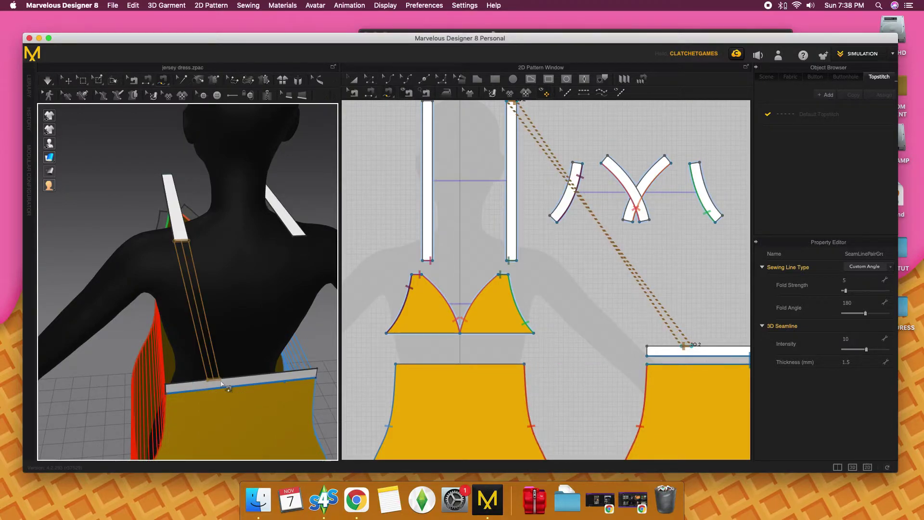
pyautogui.click(306, 236)
pyautogui.click(281, 373)
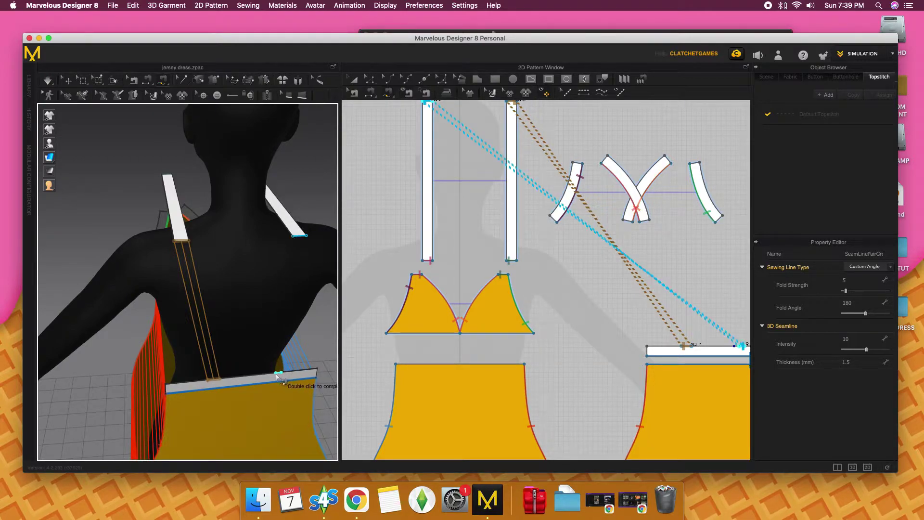
pyautogui.doubleClick(270, 376)
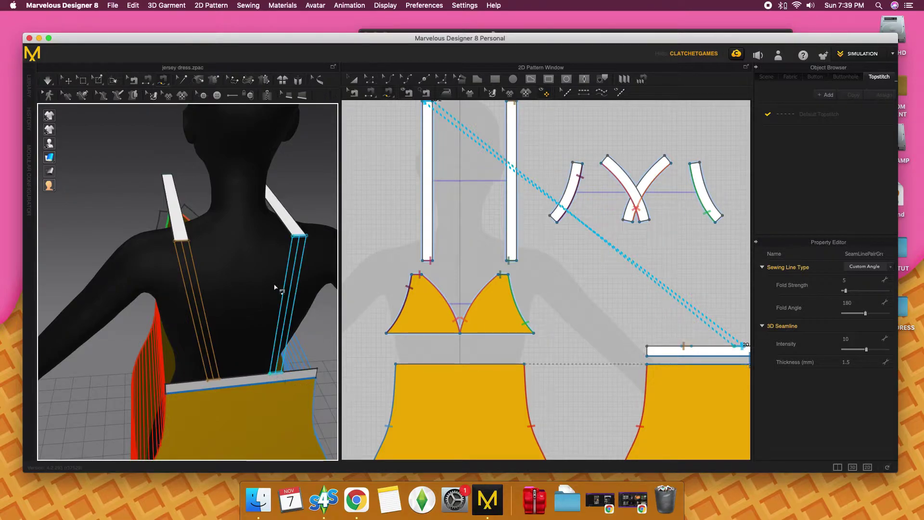
pyautogui.moveTo(275, 287); pyautogui.dragTo(167, 322, button='right')
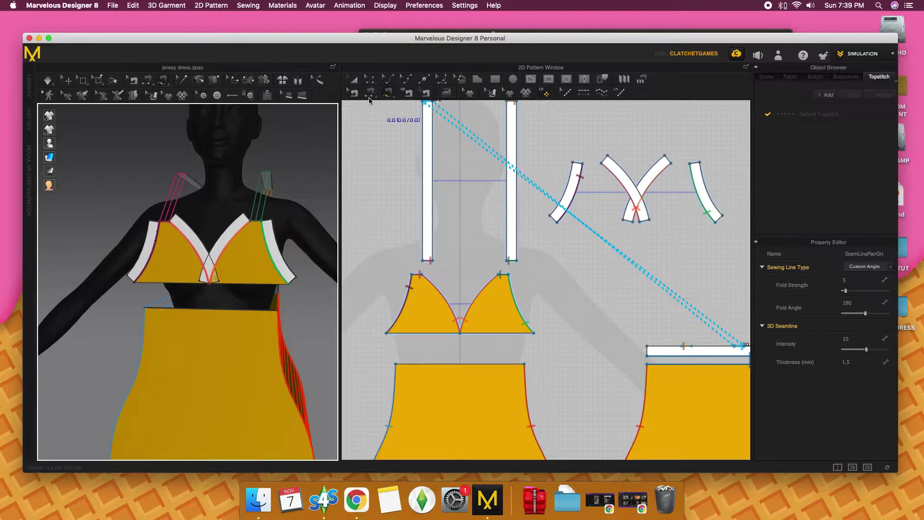
# Sew the front skirt's top edge to both bra cup bottom edges using M:N Segment Sewing.
pyautogui.click(369, 94)
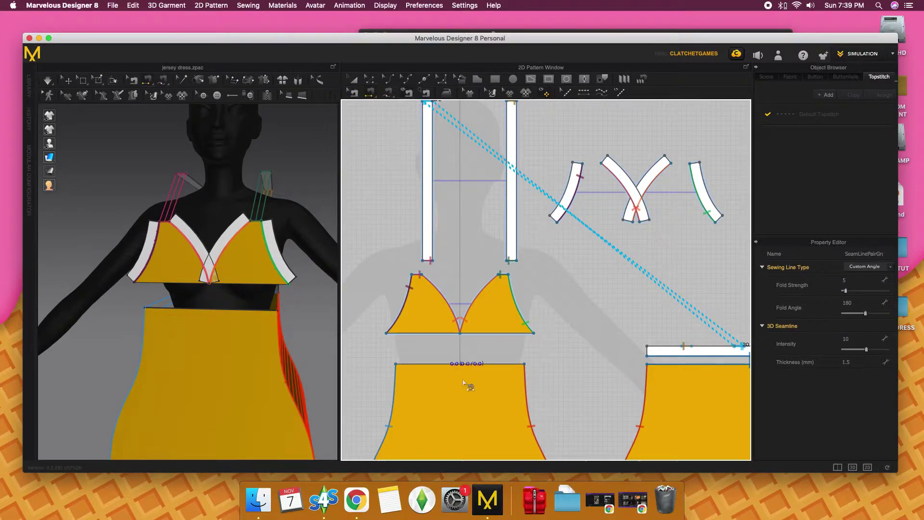
pyautogui.click(508, 365)
pyautogui.click(517, 333)
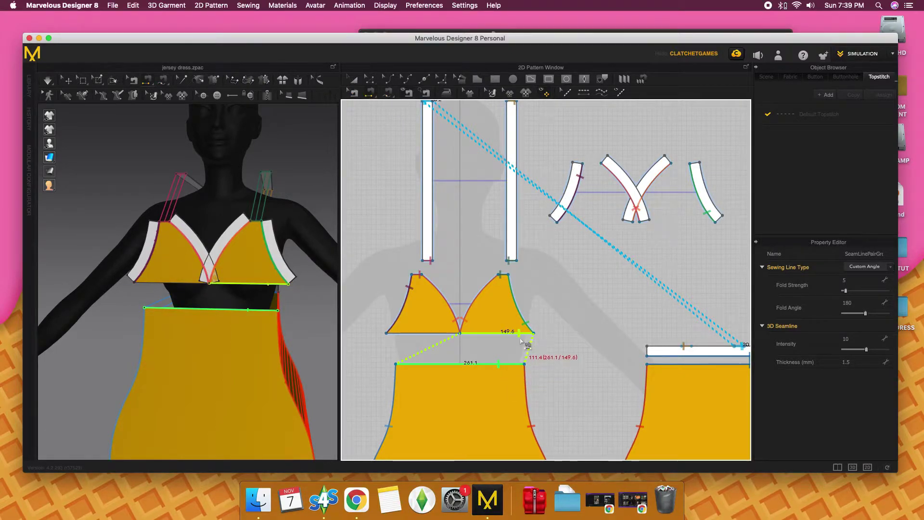
pyautogui.press('Return')
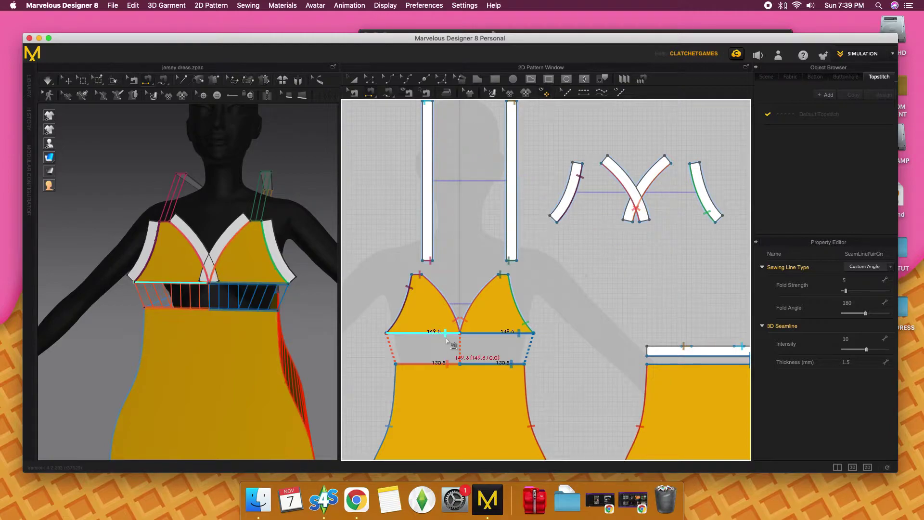
pyautogui.moveTo(247, 357)
pyautogui.mouseDown(button='right')
pyautogui.moveTo(195, 351)
pyautogui.moveTo(246, 352)
pyautogui.mouseUp(button='right')
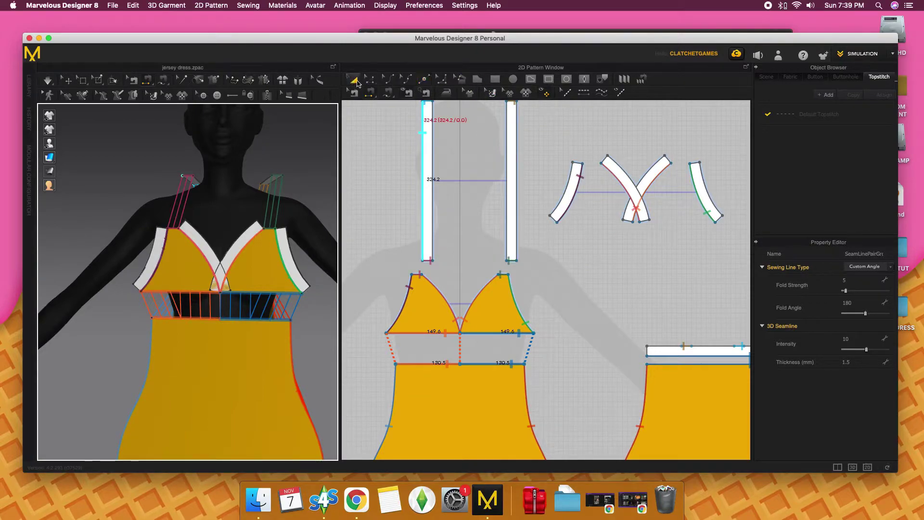
# Copy the right shoulder strap and paste the copy below the other pattern pieces.
pyautogui.click(353, 80)
pyautogui.click(512, 171)
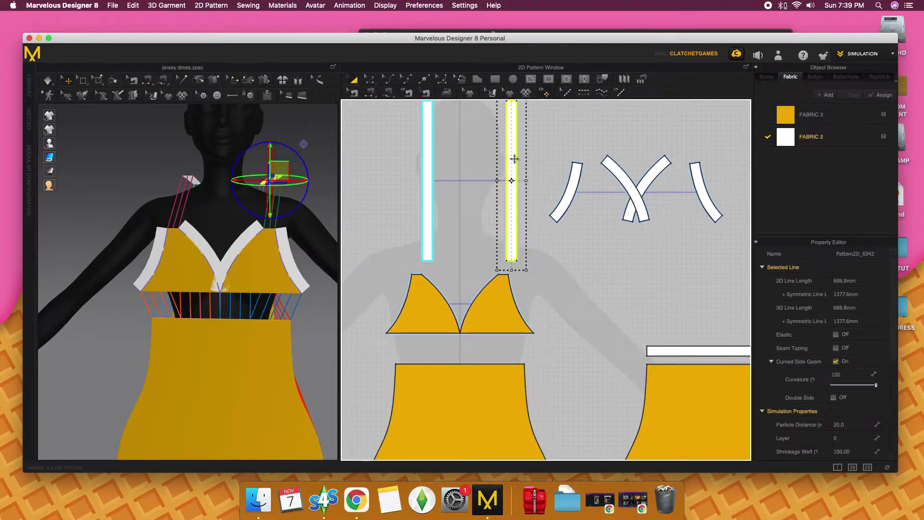
pyautogui.rightClick(514, 157)
pyautogui.click(554, 63)
pyautogui.rightClick(512, 155)
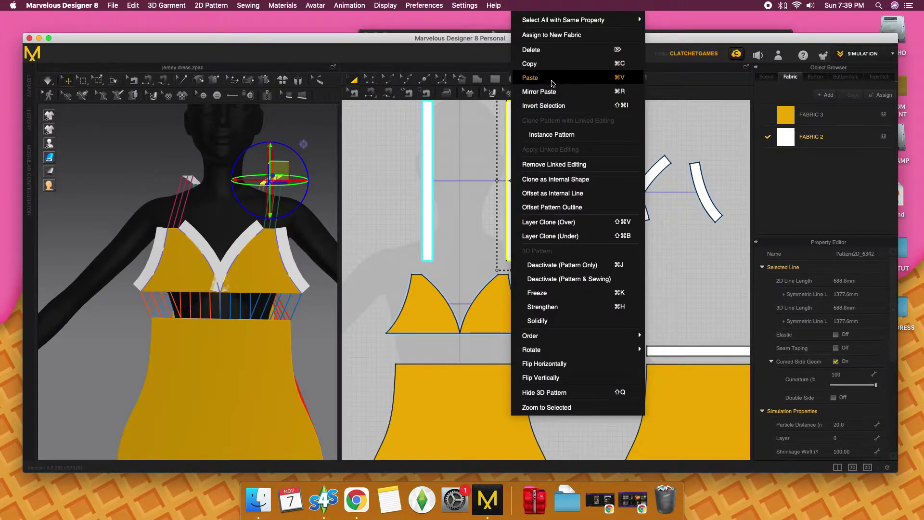
pyautogui.click(552, 73)
pyautogui.click(597, 306)
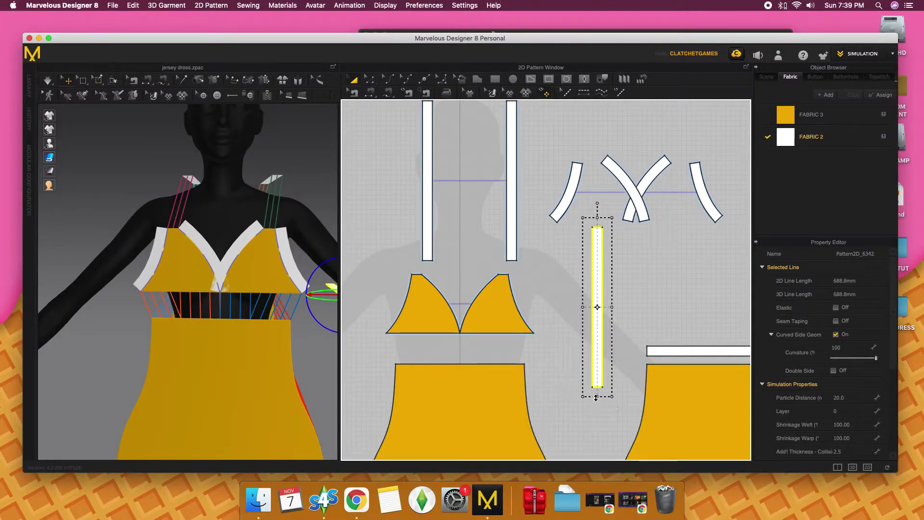
# Shorten the pasted strap copy from 688.8 mm to 421.1 mm.
pyautogui.click(601, 296)
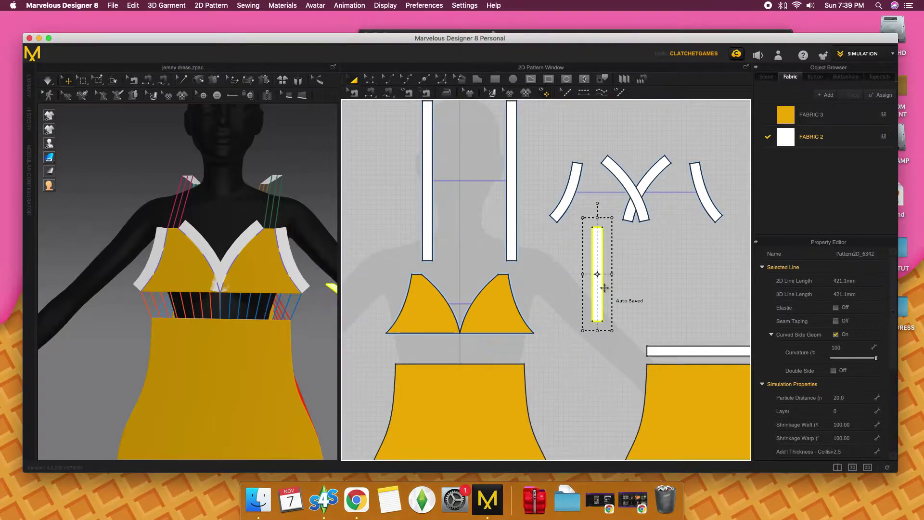
pyautogui.rightClick(598, 293)
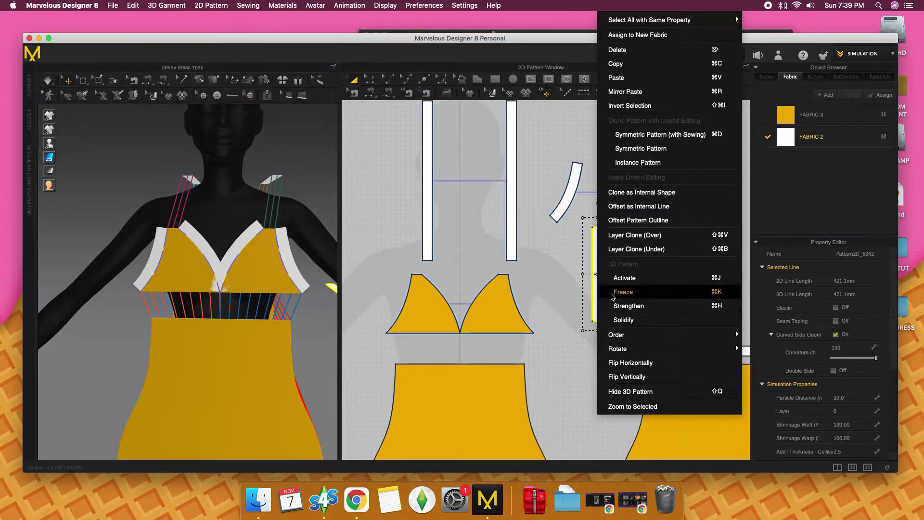
pyautogui.click(646, 192)
# Move the 421.1 mm white strip with the gizmo onto the dress front below the bust.
pyautogui.moveTo(231, 313); pyautogui.dragTo(284, 321, button='right')
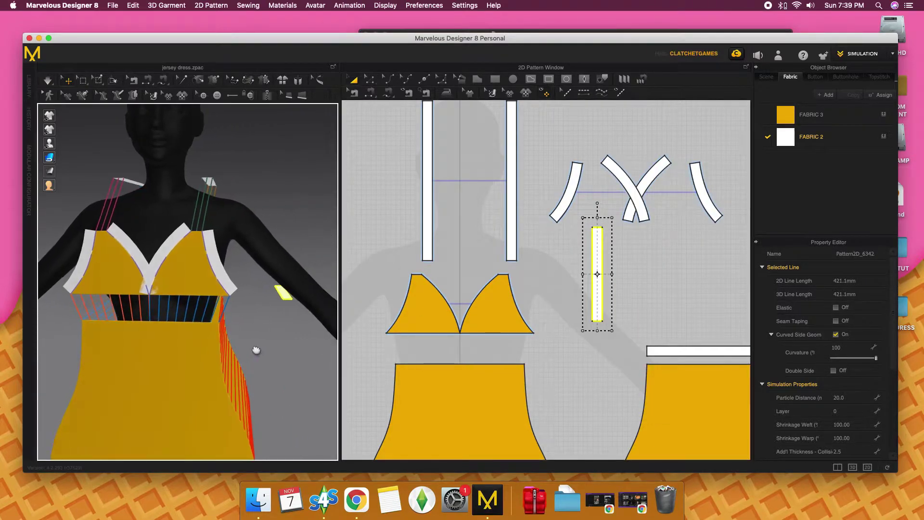
pyautogui.moveTo(285, 292)
pyautogui.mouseDown()
pyautogui.moveTo(264, 337)
pyautogui.moveTo(269, 356)
pyautogui.moveTo(266, 350)
pyautogui.mouseUp()
pyautogui.click(265, 355)
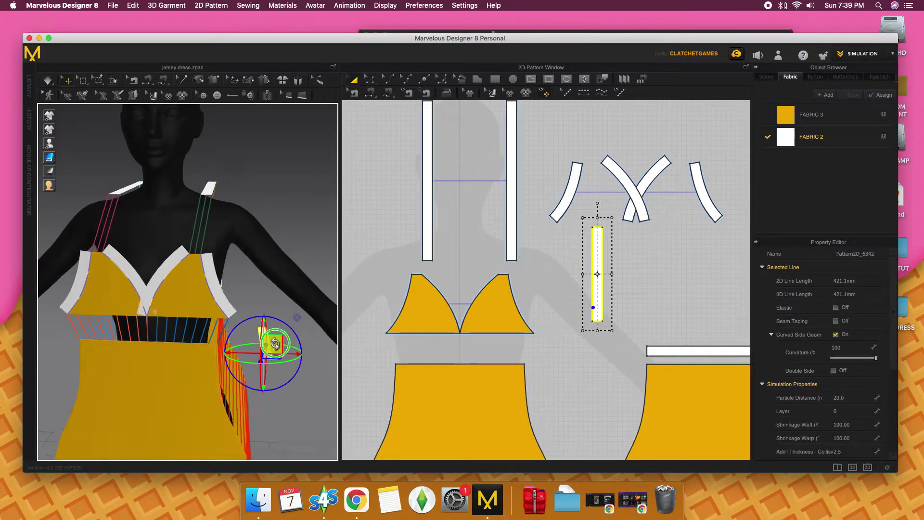
pyautogui.moveTo(265, 342); pyautogui.dragTo(240, 348, button='right')
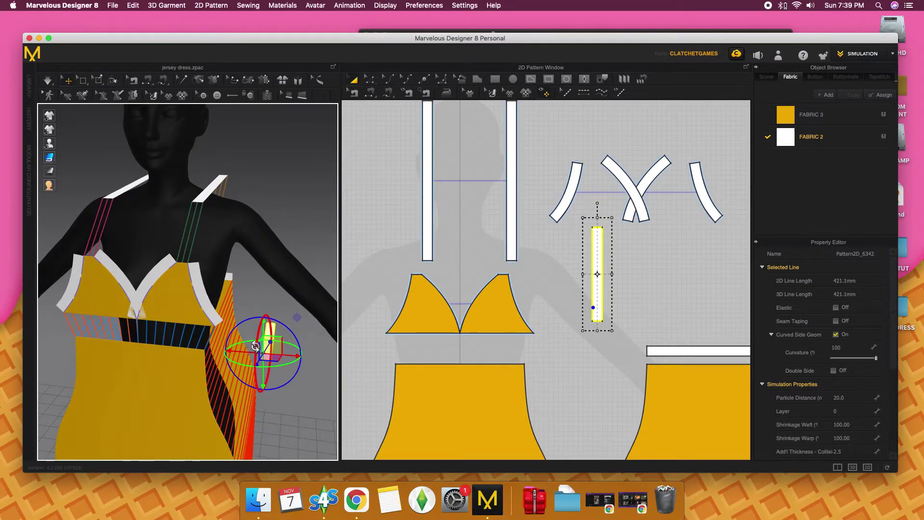
pyautogui.moveTo(255, 346); pyautogui.dragTo(261, 361)
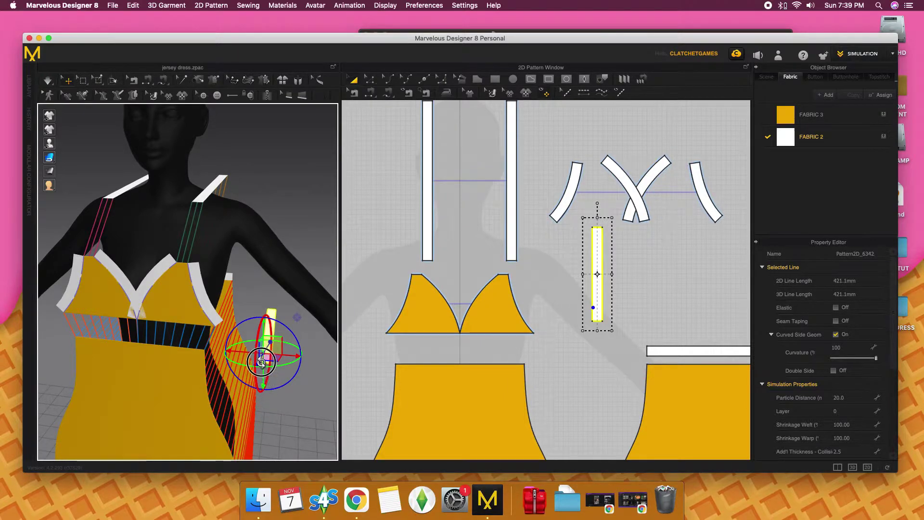
pyautogui.moveTo(261, 362); pyautogui.dragTo(246, 370, button='right')
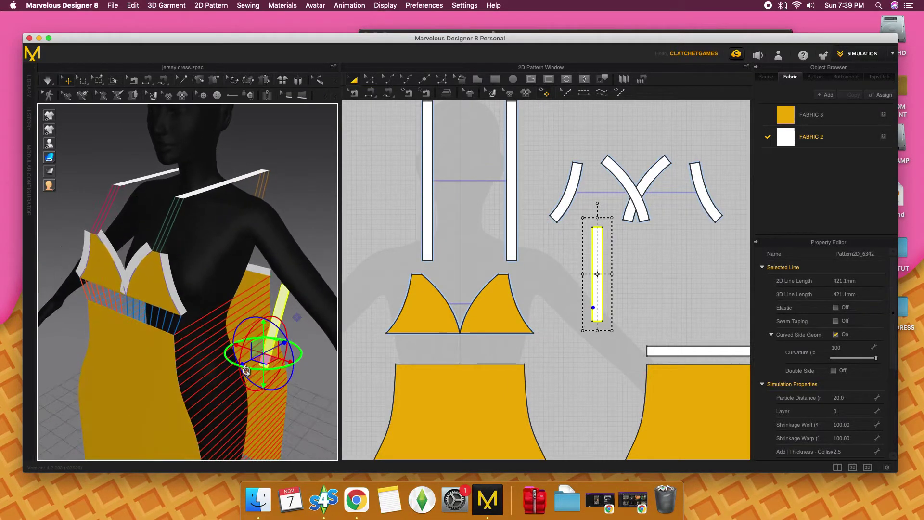
pyautogui.moveTo(246, 370); pyautogui.dragTo(215, 391)
pyautogui.moveTo(215, 390)
pyautogui.mouseDown(button='right')
pyautogui.moveTo(209, 387)
pyautogui.moveTo(240, 385)
pyautogui.mouseUp(button='right')
pyautogui.moveTo(241, 385); pyautogui.dragTo(89, 402)
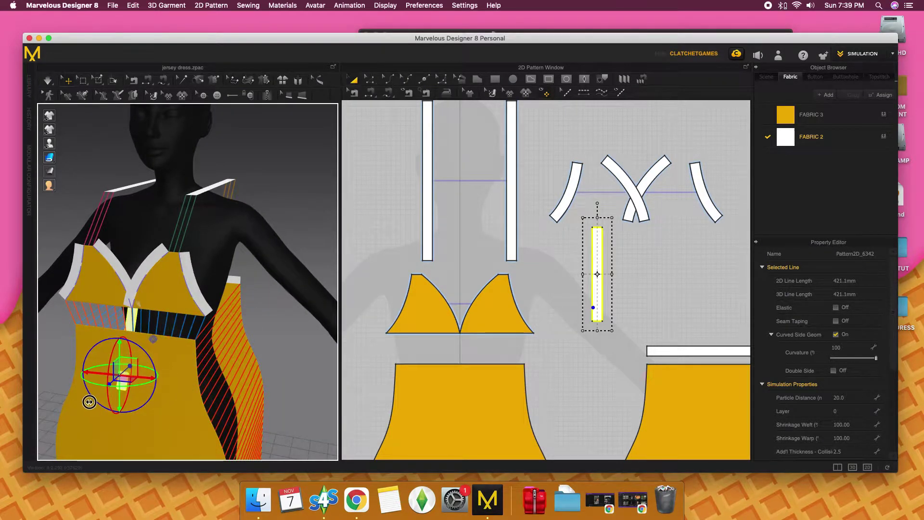
pyautogui.moveTo(89, 401); pyautogui.dragTo(112, 377, button='right')
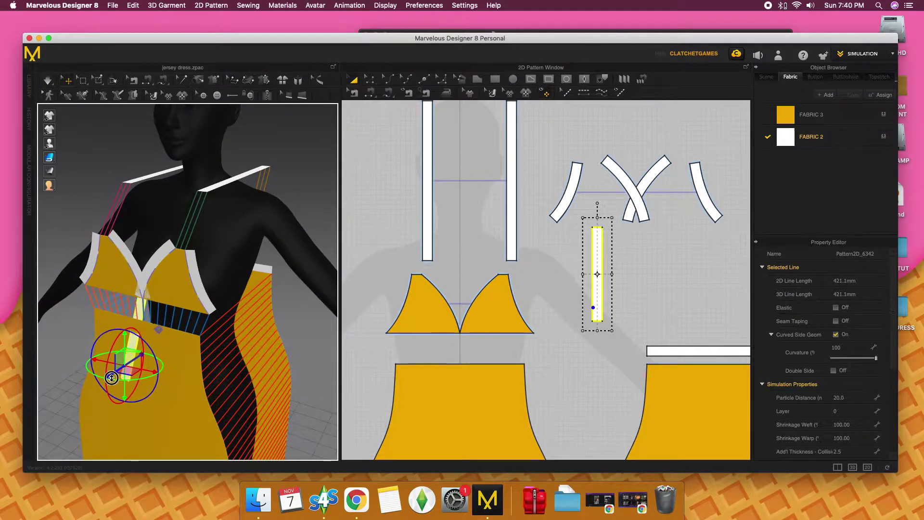
pyautogui.moveTo(111, 377); pyautogui.dragTo(323, 370)
# Merge the strip's top edge with the crossed strap's bottom edge into one 724.5 mm band.
pyautogui.click(307, 355)
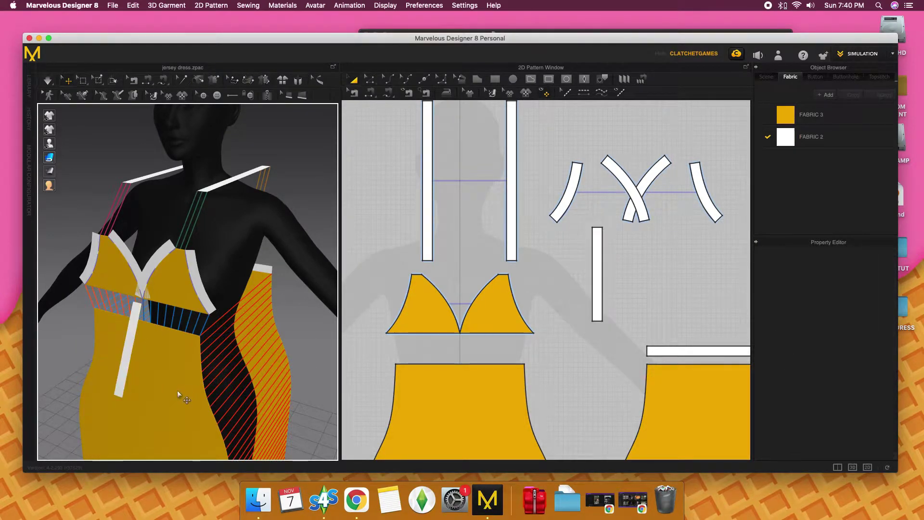
pyautogui.moveTo(177, 390); pyautogui.dragTo(201, 385, button='right')
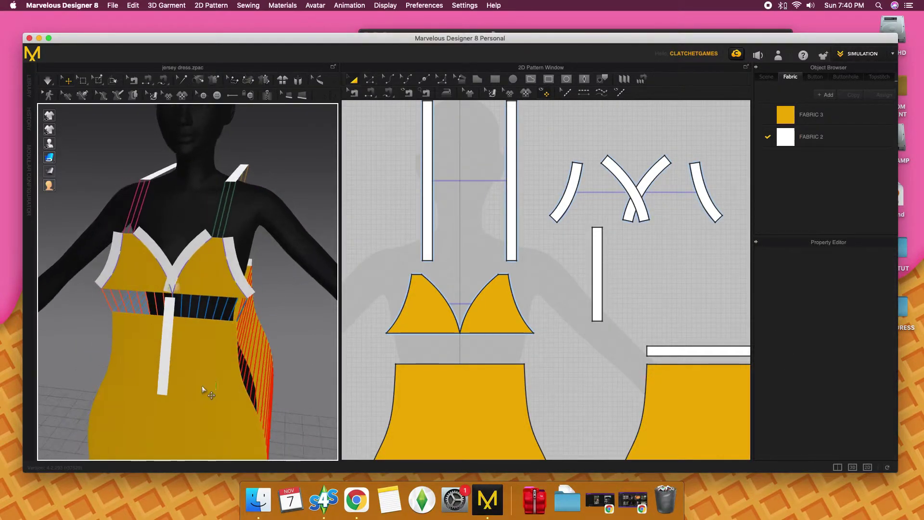
pyautogui.click(645, 183)
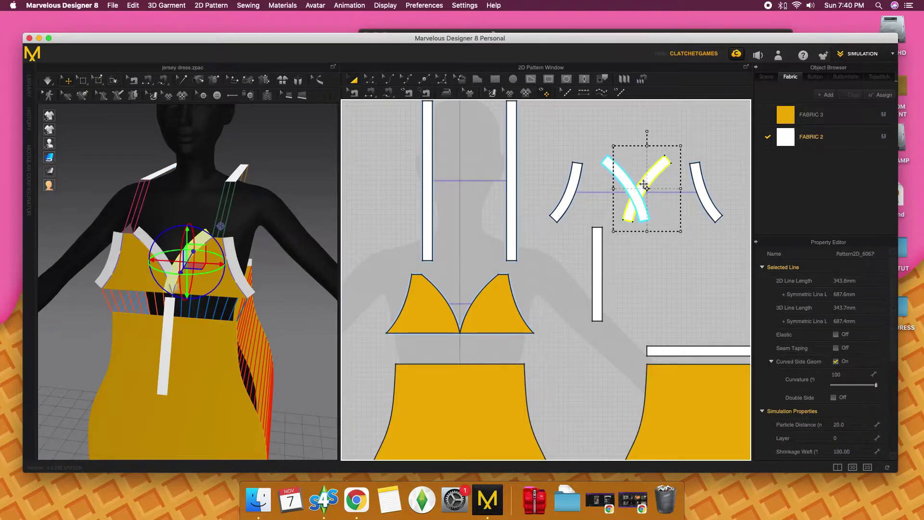
pyautogui.click(637, 263)
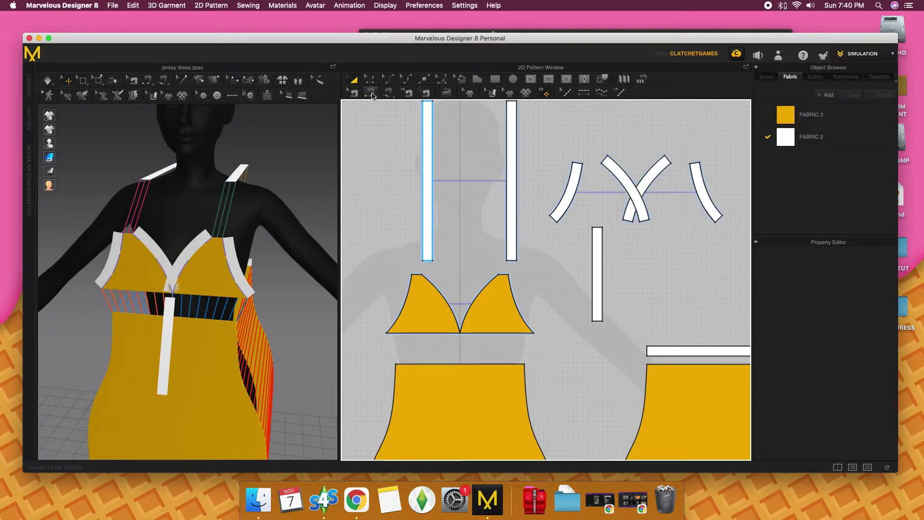
pyautogui.click(370, 80)
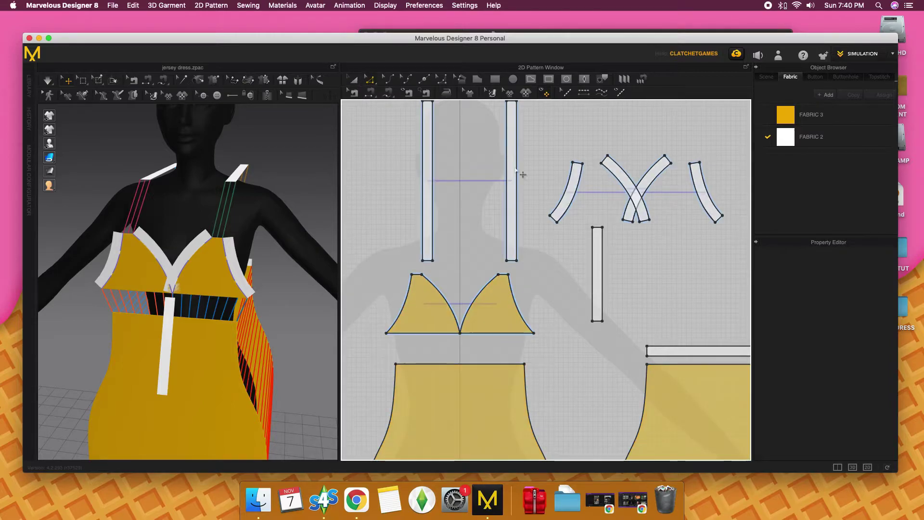
pyautogui.click(627, 221)
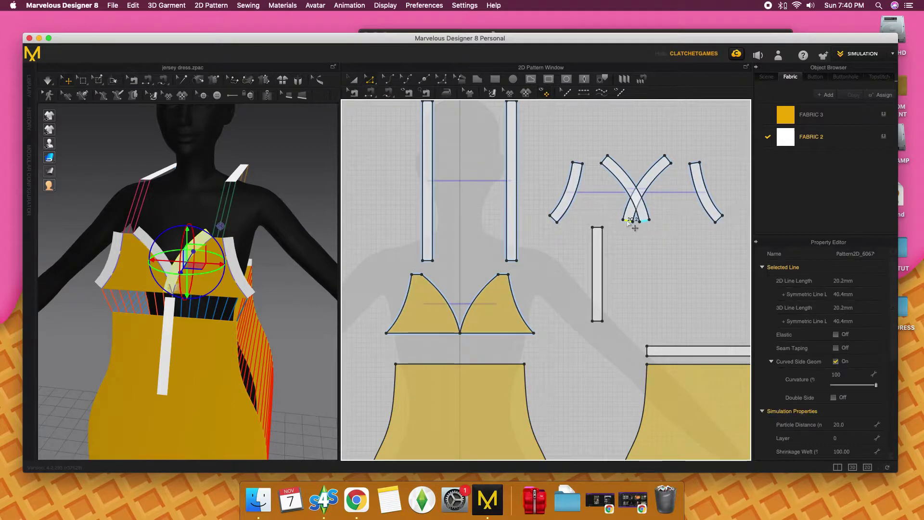
pyautogui.keyDown('shift'); pyautogui.click(598, 228); pyautogui.keyUp('shift')
pyautogui.rightClick(597, 228)
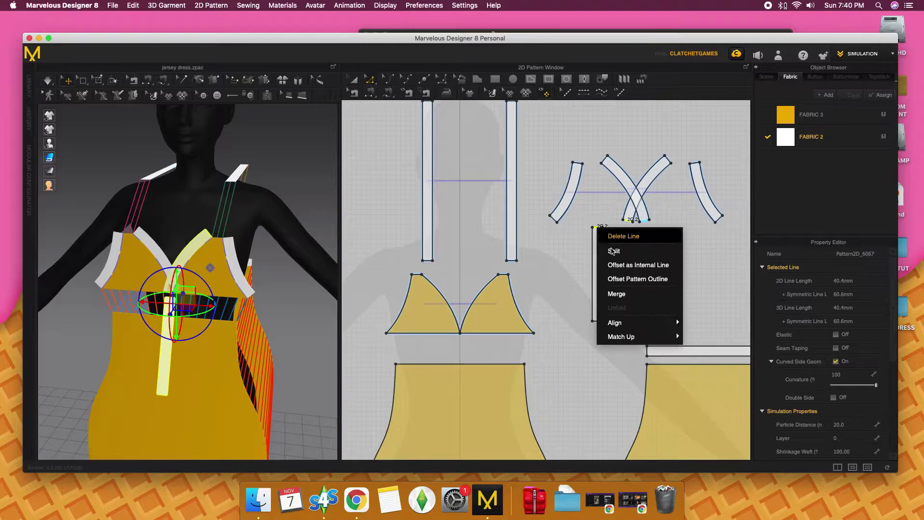
pyautogui.click(665, 300)
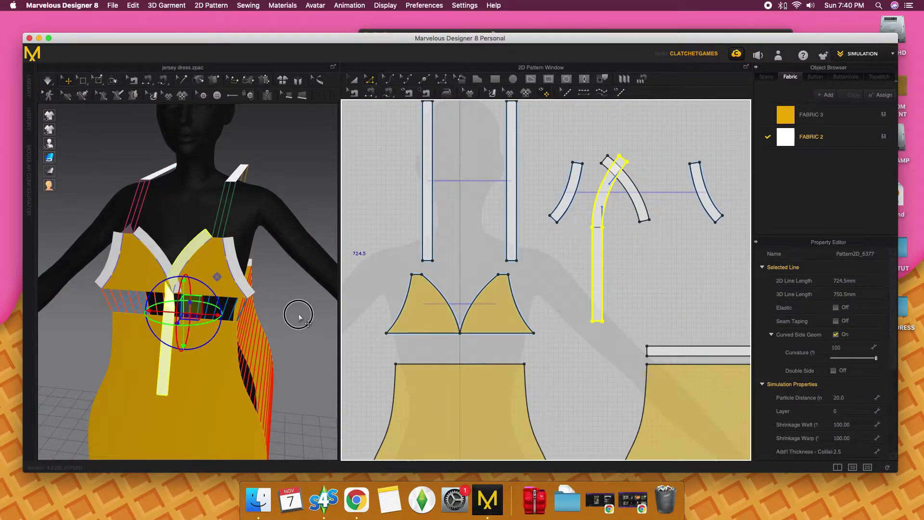
pyautogui.click(299, 315)
# Run the simulation and orbit to check the diagonal white wrap across the bust.
pyautogui.click(52, 83)
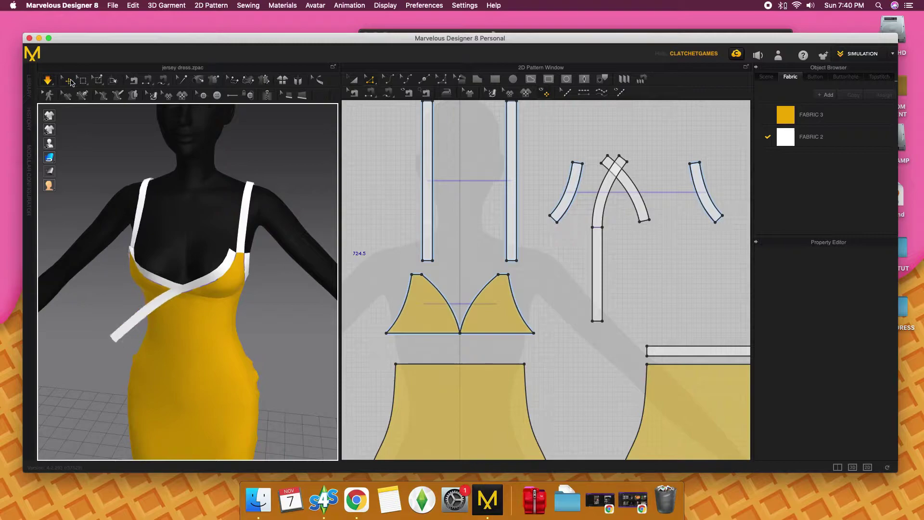
pyautogui.moveTo(98, 212)
pyautogui.mouseDown(button='right')
pyautogui.moveTo(192, 253)
pyautogui.moveTo(113, 270)
pyautogui.mouseUp(button='right')
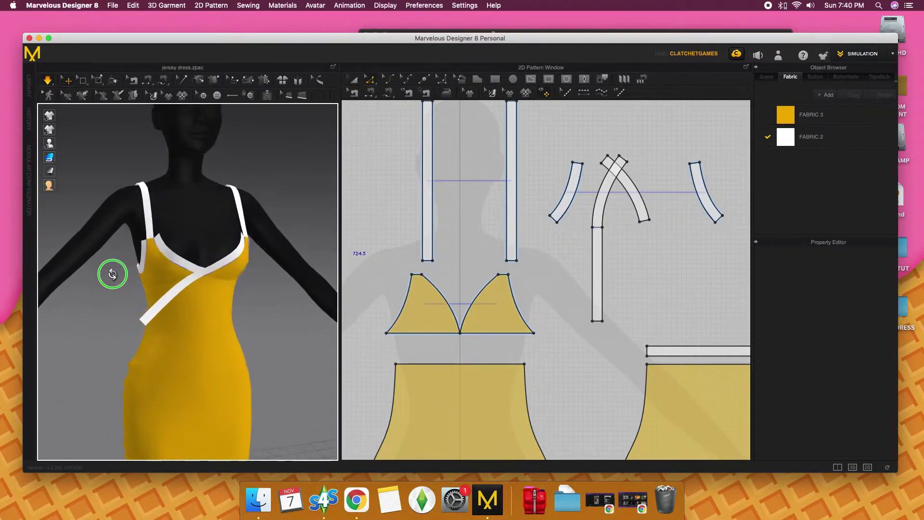
# Show the sewing lines and inspect the bodice's armhole and neckline seams up close.
pyautogui.click(370, 92)
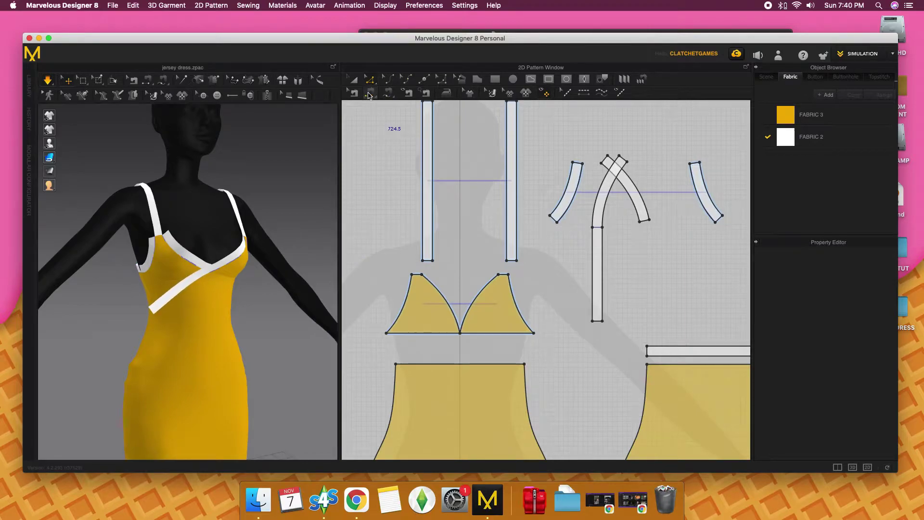
pyautogui.scroll(5, 152, 279)
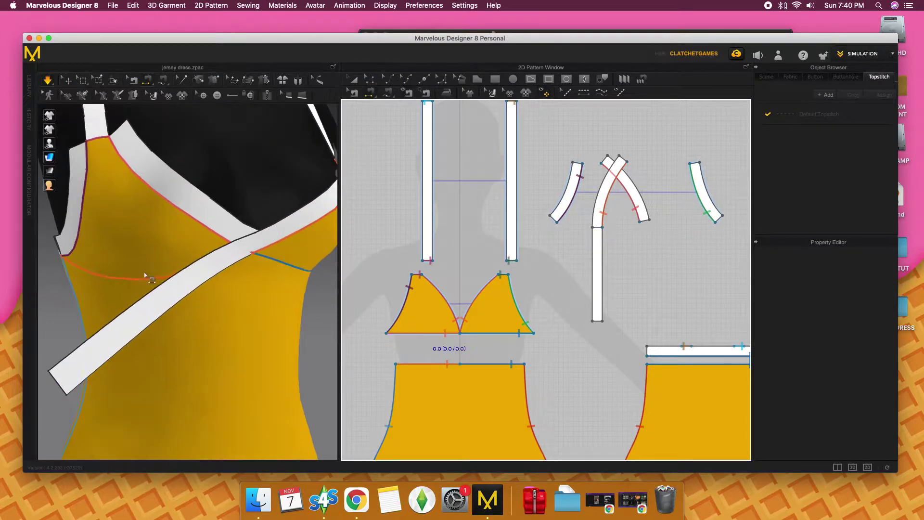
pyautogui.moveTo(152, 279); pyautogui.dragTo(173, 264, button='right')
pyautogui.scroll(5, 173, 264)
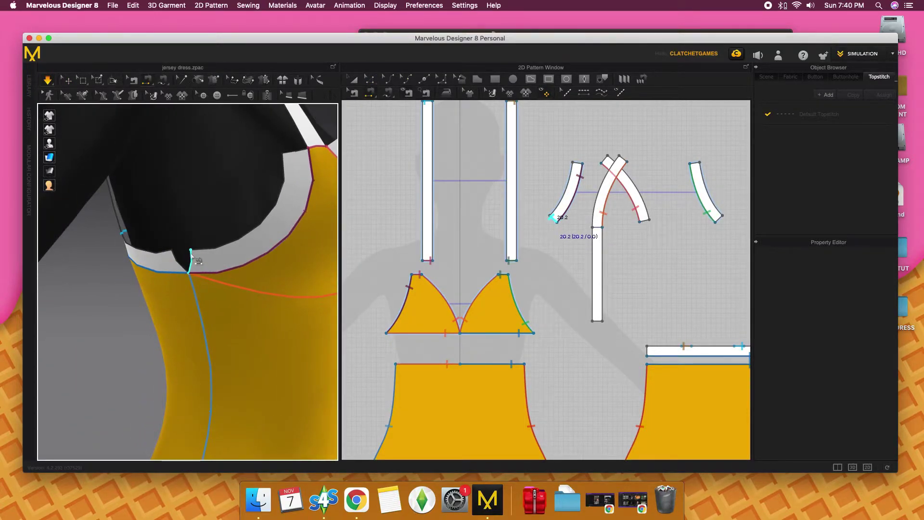
pyautogui.click(177, 257)
pyautogui.moveTo(186, 255); pyautogui.dragTo(113, 254, button='right')
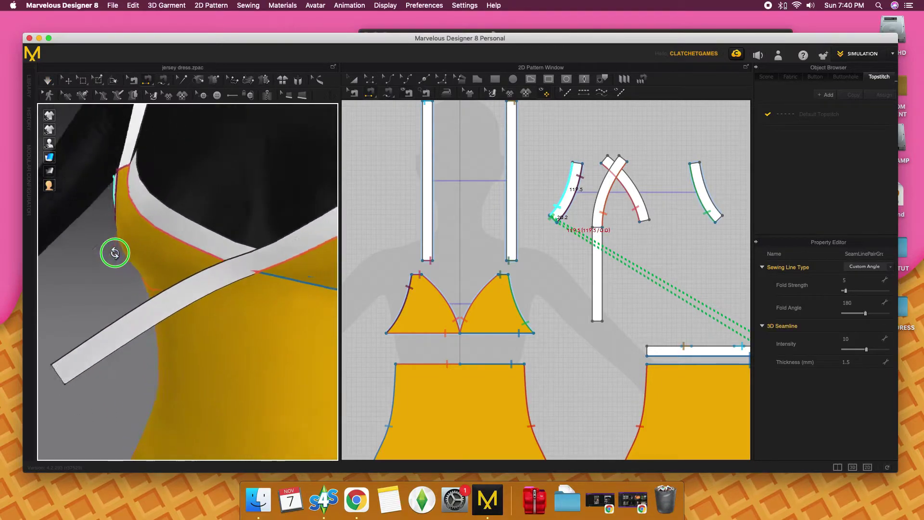
pyautogui.moveTo(243, 262)
pyautogui.mouseDown(button='right')
pyautogui.moveTo(192, 262)
pyautogui.moveTo(171, 272)
pyautogui.moveTo(128, 258)
pyautogui.mouseUp(button='right')
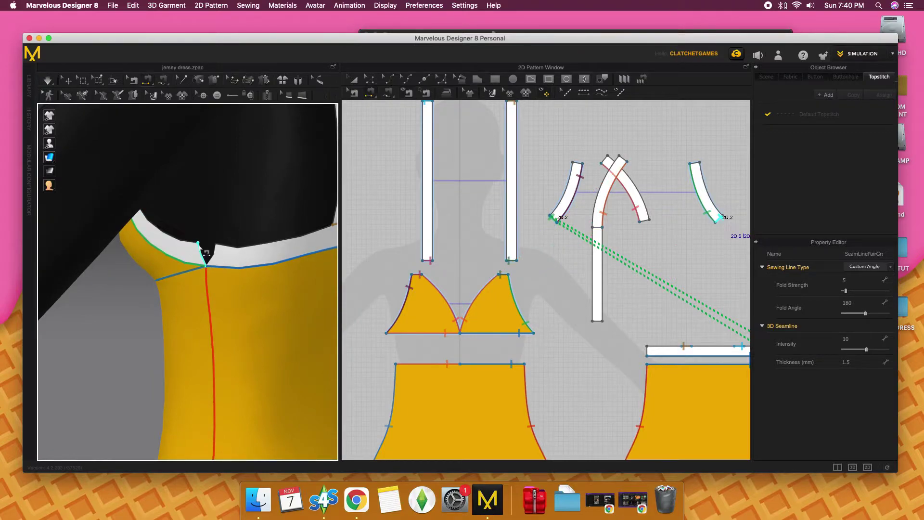
pyautogui.click(218, 248)
pyautogui.moveTo(140, 264)
pyautogui.mouseDown(button='right')
pyautogui.moveTo(237, 268)
pyautogui.moveTo(173, 307)
pyautogui.moveTo(202, 289)
pyautogui.mouseUp(button='right')
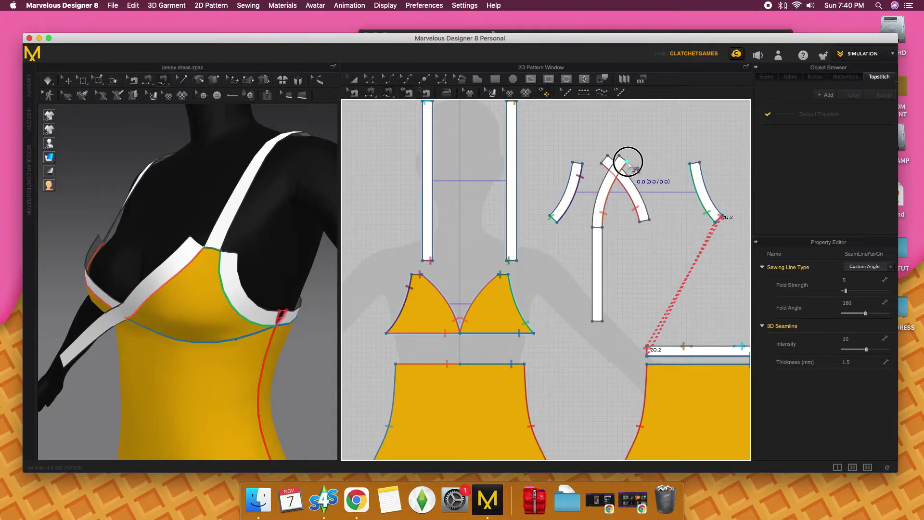
# Sew the curved strip to the strap's 20.2 bottom end and the right strap corner.
pyautogui.click(507, 260)
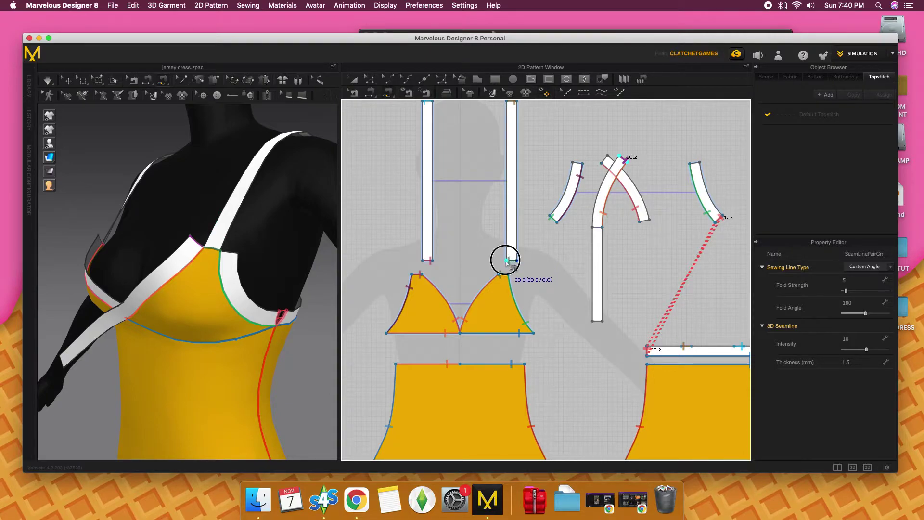
pyautogui.click(507, 262)
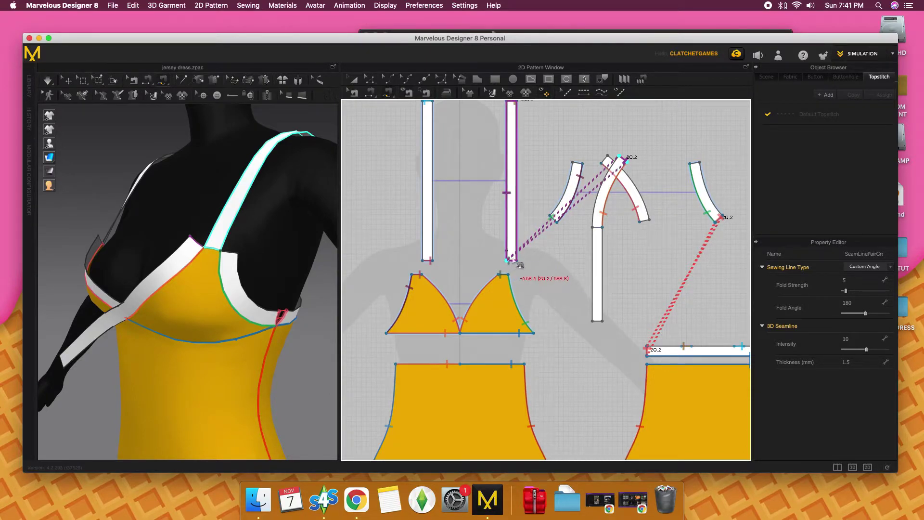
pyautogui.click(506, 258)
pyautogui.click(509, 258)
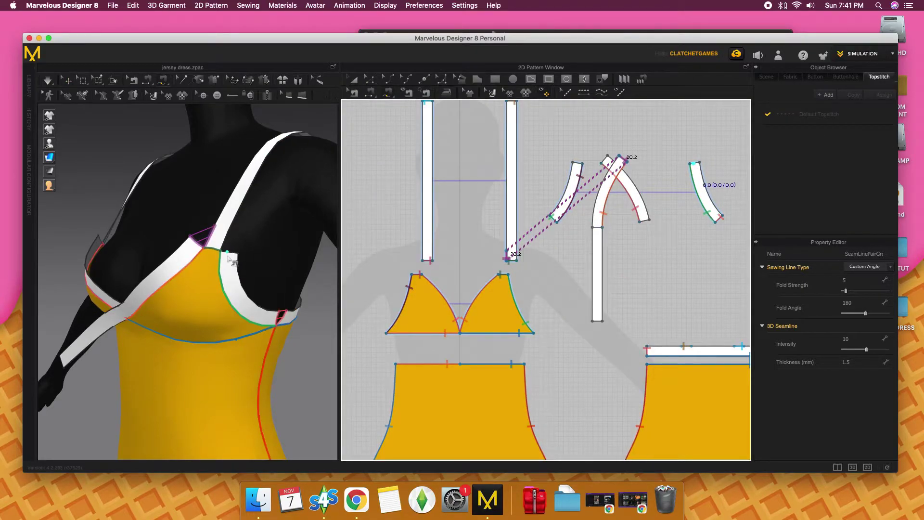
pyautogui.click(691, 165)
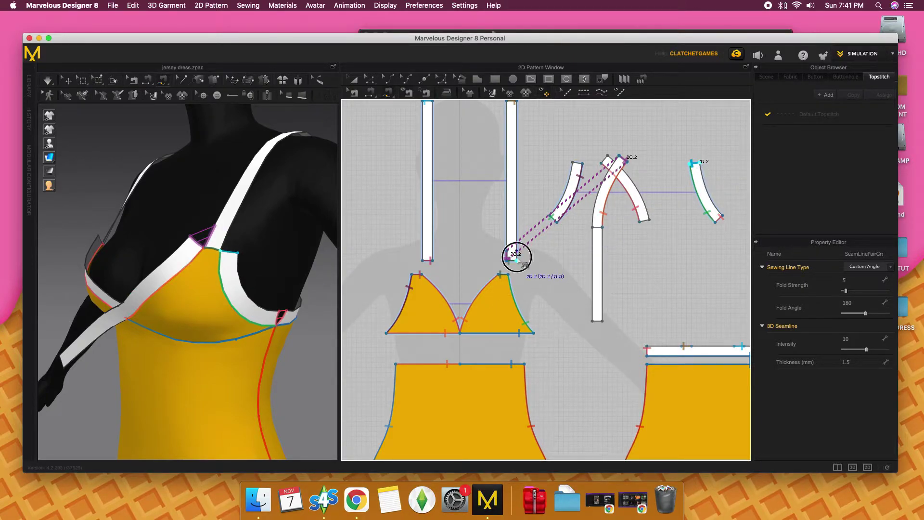
pyautogui.click(516, 260)
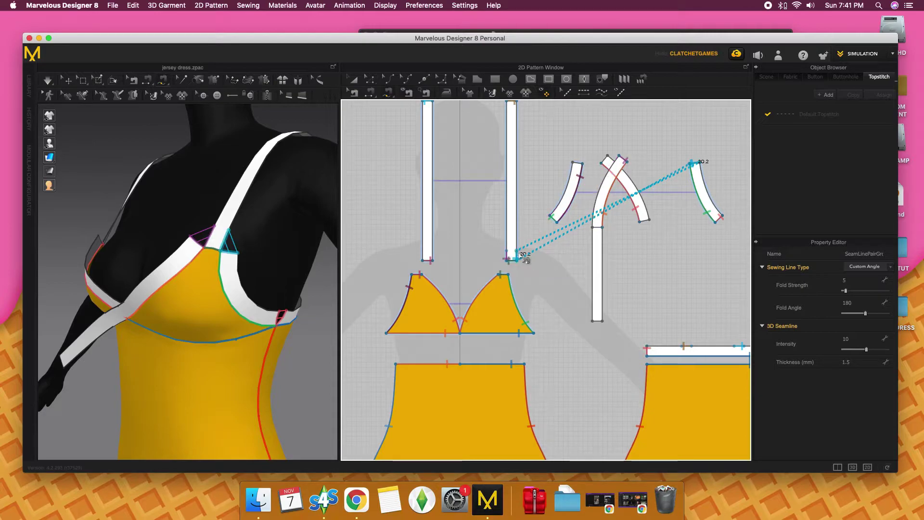
# Sew the left strap's bottom end to the curved piece.
pyautogui.moveTo(288, 258); pyautogui.dragTo(183, 244, button='right')
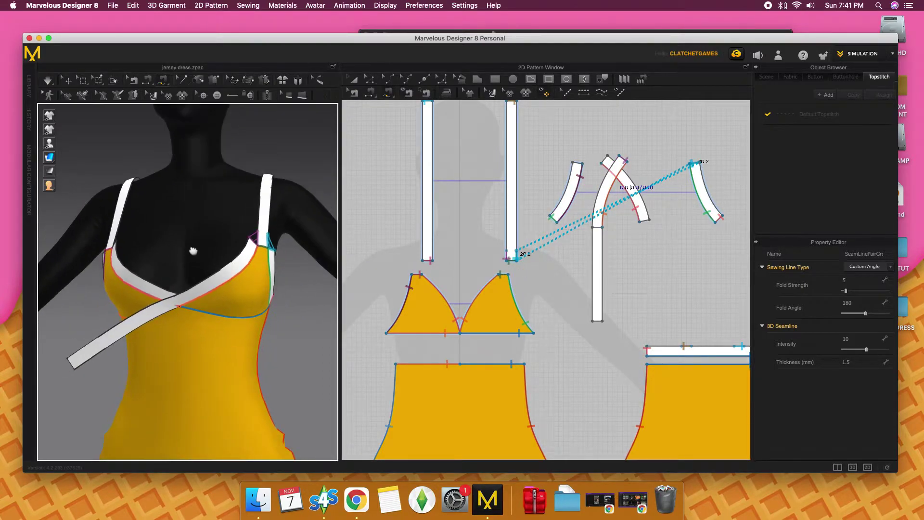
pyautogui.scroll(3, 233, 248)
pyautogui.scroll(2, 221, 256)
pyautogui.moveTo(221, 255); pyautogui.dragTo(224, 260, button='right')
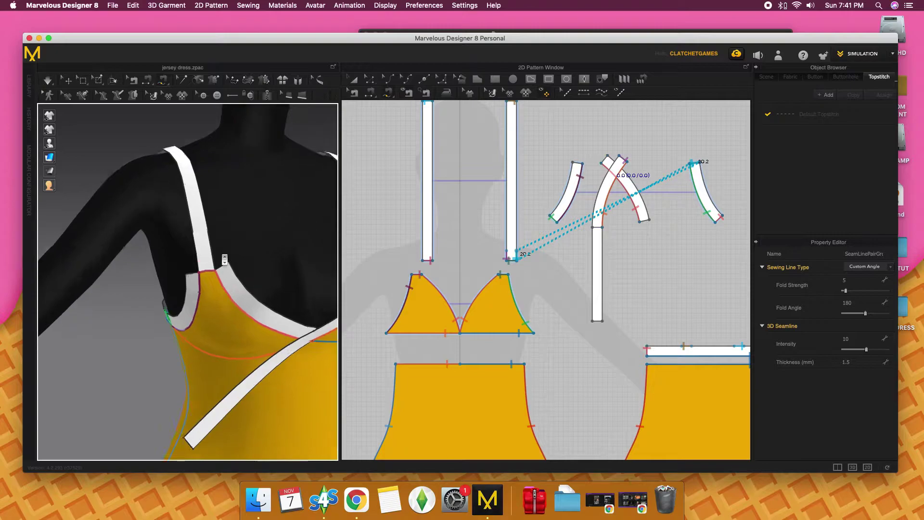
pyautogui.scroll(2, 224, 260)
pyautogui.scroll(-2, 447, 245)
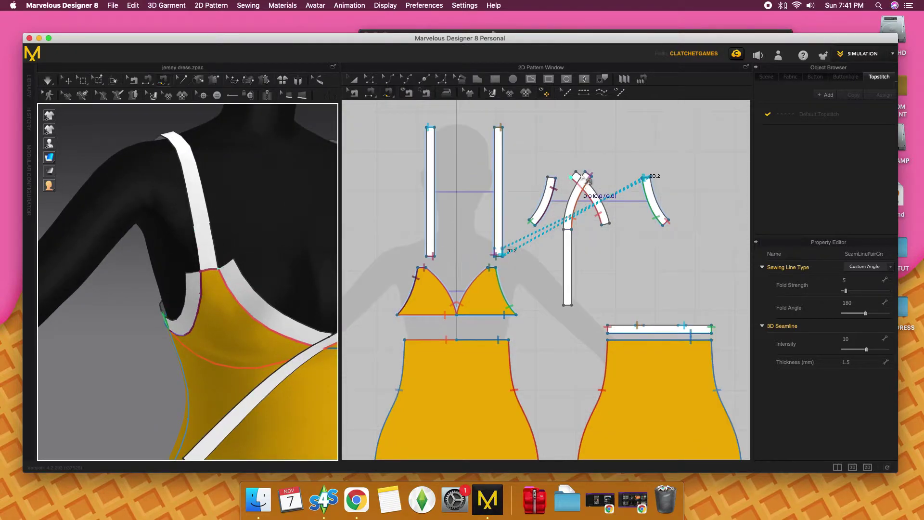
pyautogui.click(554, 181)
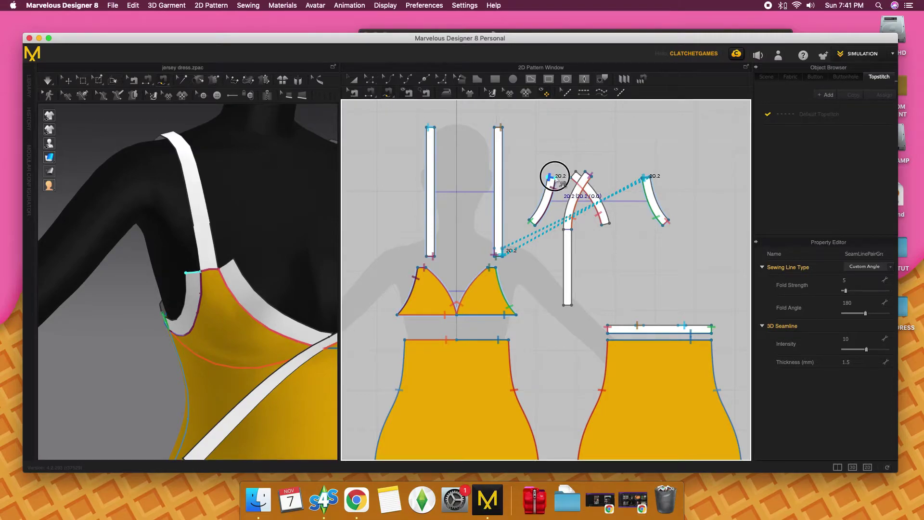
pyautogui.click(428, 254)
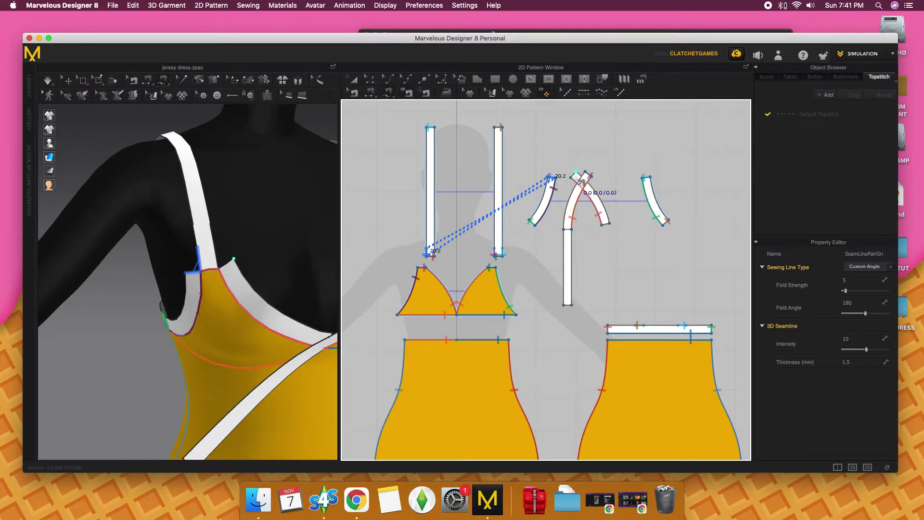
# Join the strip's top edge to the strap bottom and simulate the drape.
pyautogui.click(576, 172)
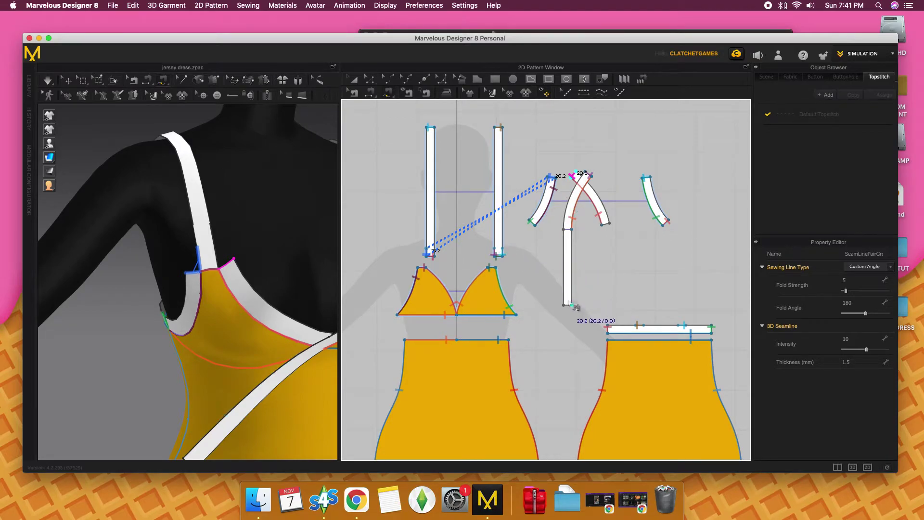
pyautogui.scroll(-3, 581, 270)
pyautogui.scroll(3, 508, 261)
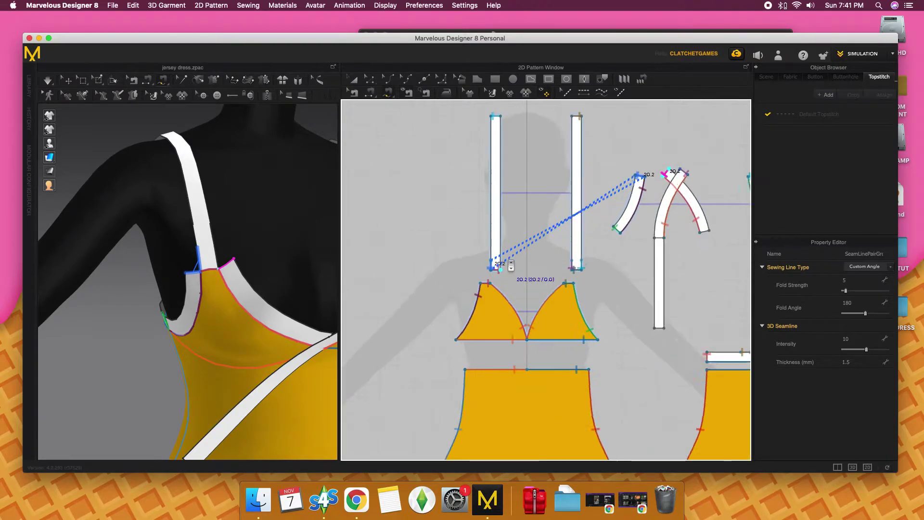
pyautogui.scroll(3, 500, 269)
pyautogui.click(492, 283)
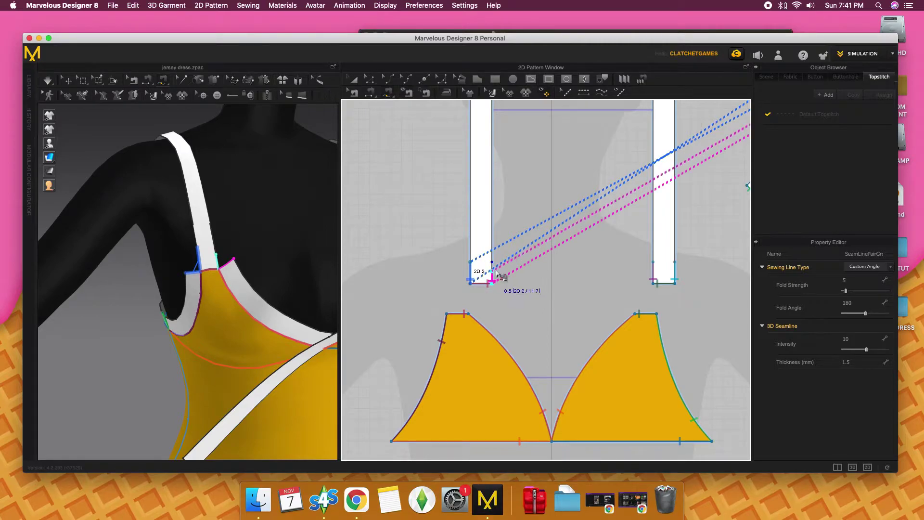
pyautogui.click(495, 264)
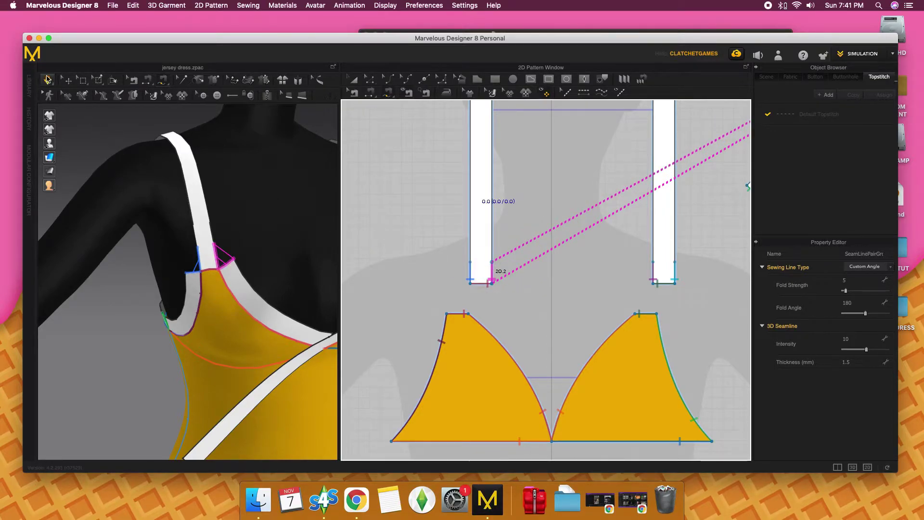
pyautogui.click(47, 78)
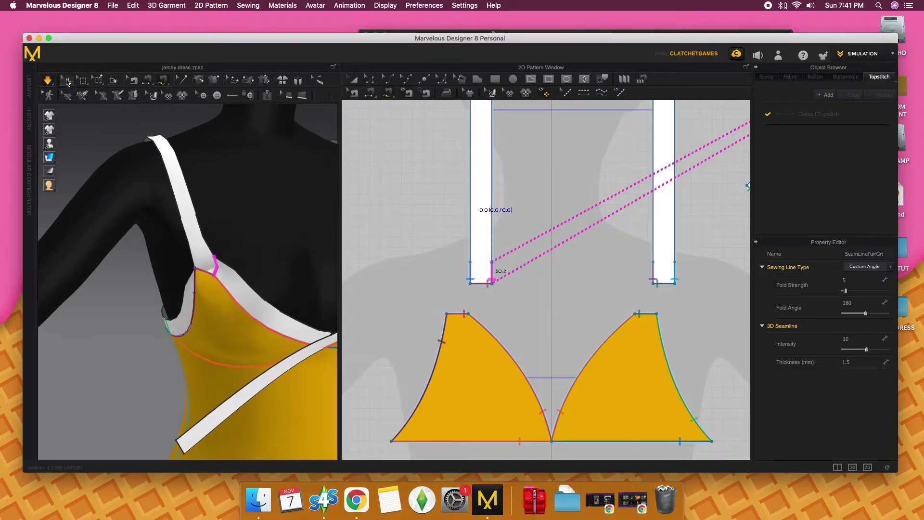
# Reverse the sewing direction of the curved armhole strip's top seam.
pyautogui.click(67, 82)
pyautogui.click(186, 285)
pyautogui.scroll(-5, 655, 265)
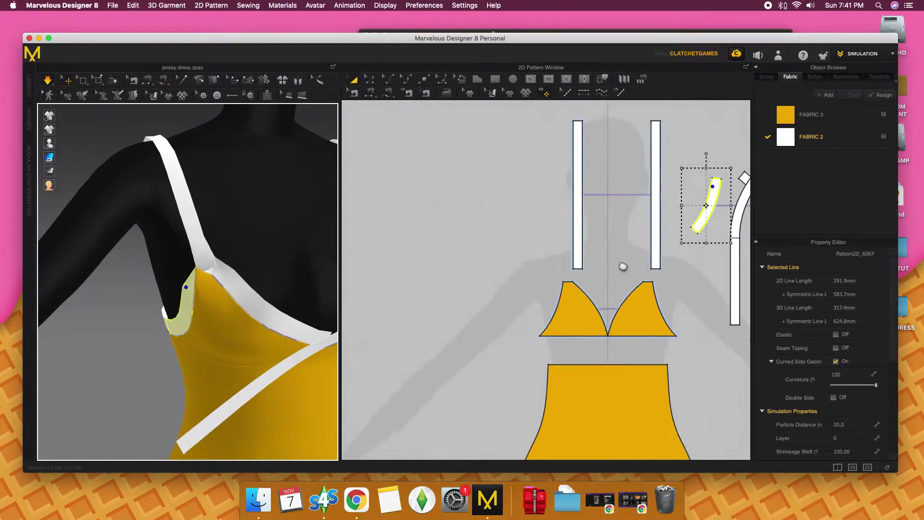
pyautogui.moveTo(623, 266); pyautogui.dragTo(573, 254, button='middle')
pyautogui.scroll(3, 570, 252)
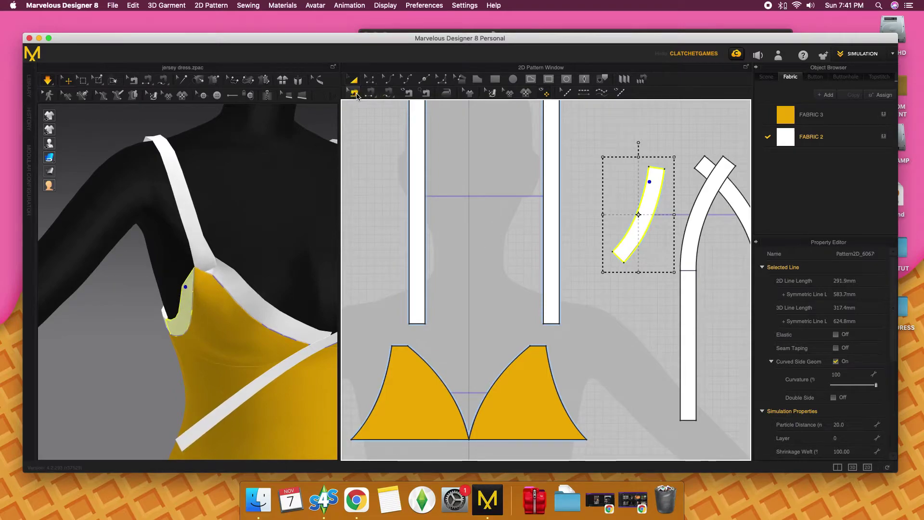
pyautogui.click(356, 94)
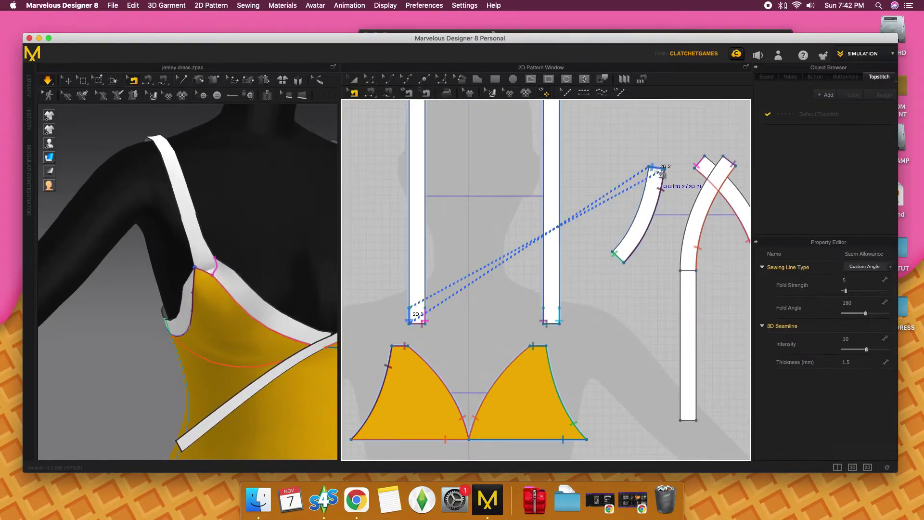
pyautogui.rightClick(662, 175)
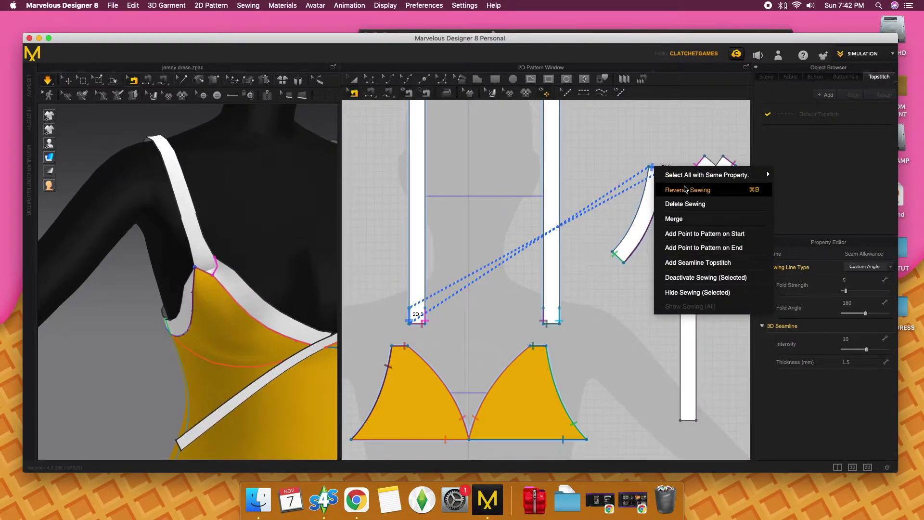
pyautogui.click(686, 189)
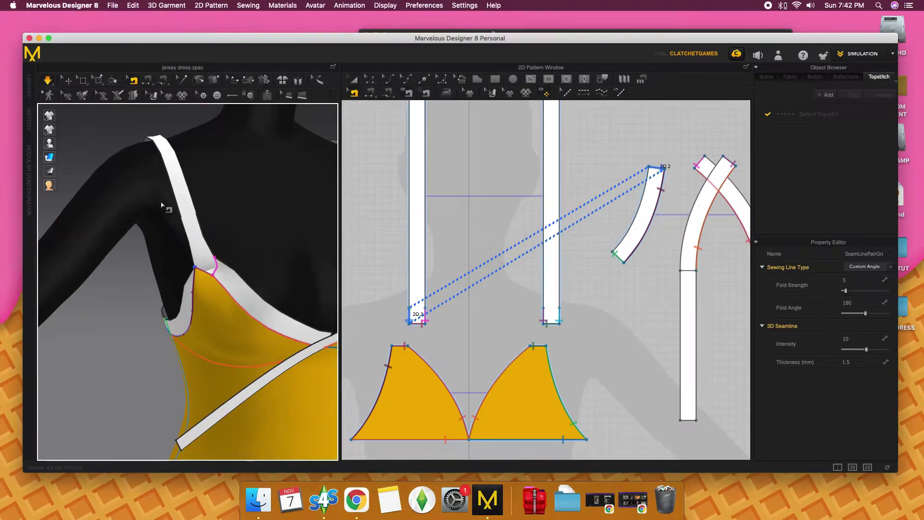
# Sew the long white band to the bust cup's lower edge and simulate the drape.
pyautogui.moveTo(175, 207)
pyautogui.mouseDown(button='right')
pyautogui.moveTo(193, 204)
pyautogui.moveTo(182, 207)
pyautogui.moveTo(227, 221)
pyautogui.moveTo(140, 206)
pyautogui.moveTo(179, 202)
pyautogui.moveTo(187, 219)
pyautogui.moveTo(150, 223)
pyautogui.moveTo(236, 221)
pyautogui.moveTo(181, 294)
pyautogui.moveTo(200, 231)
pyautogui.moveTo(199, 259)
pyautogui.moveTo(151, 262)
pyautogui.moveTo(186, 252)
pyautogui.mouseUp(button='right')
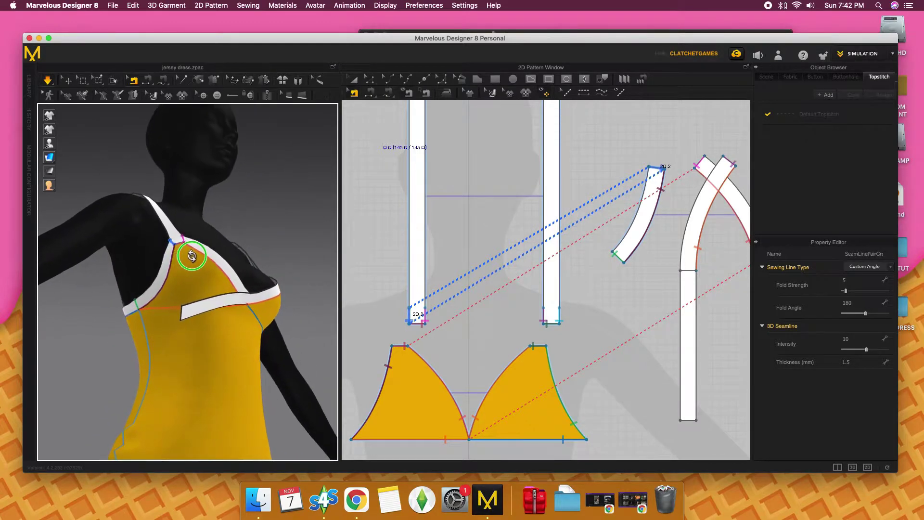
pyautogui.click(370, 93)
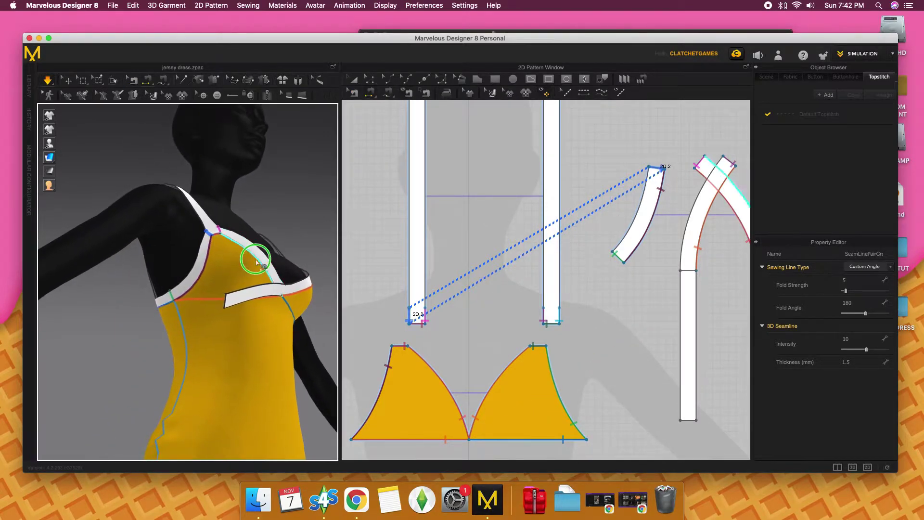
pyautogui.moveTo(254, 258)
pyautogui.mouseDown(button='right')
pyautogui.moveTo(237, 268)
pyautogui.moveTo(248, 226)
pyautogui.moveTo(229, 258)
pyautogui.moveTo(241, 233)
pyautogui.moveTo(226, 330)
pyautogui.moveTo(233, 356)
pyautogui.moveTo(229, 336)
pyautogui.mouseUp(button='right')
pyautogui.click(226, 270)
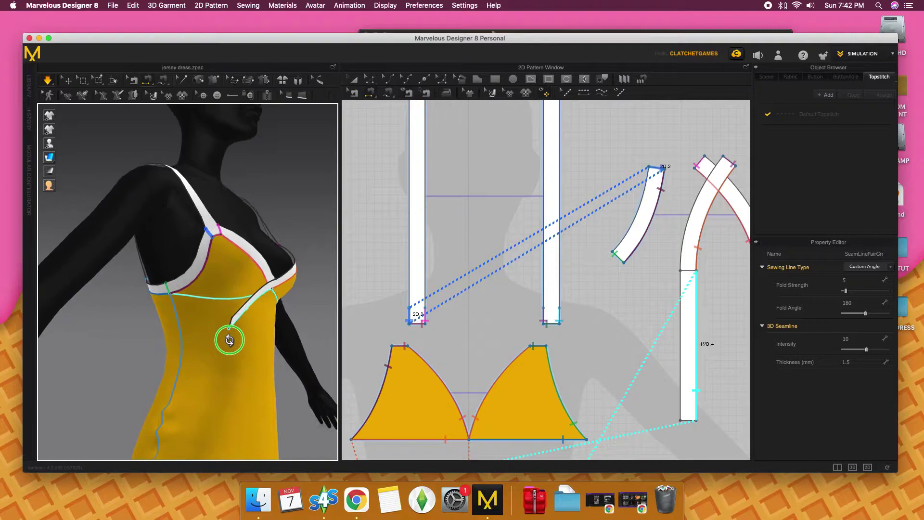
pyautogui.click(187, 297)
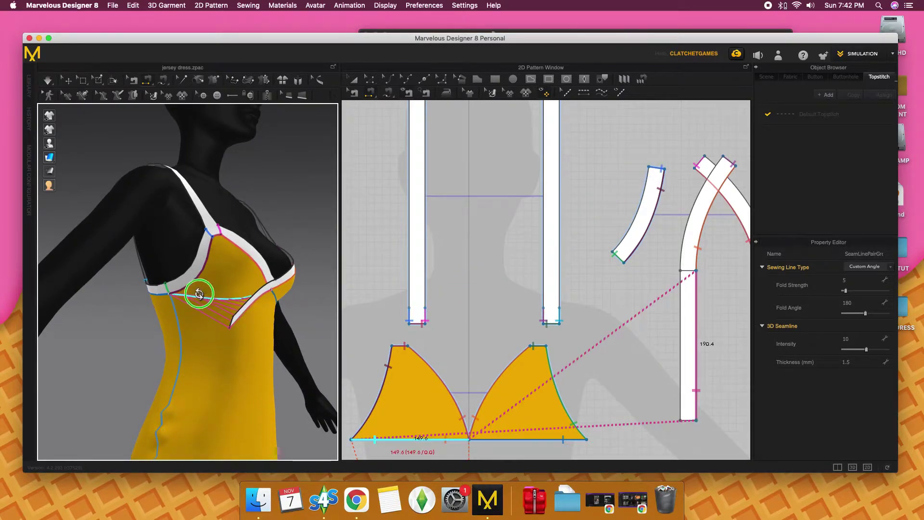
pyautogui.moveTo(200, 289); pyautogui.dragTo(171, 258, button='right')
pyautogui.click(48, 81)
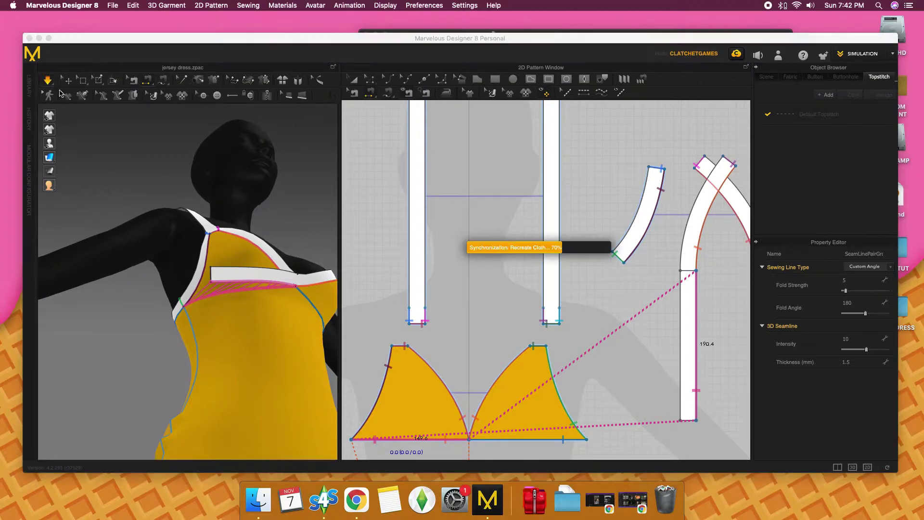
pyautogui.moveTo(86, 116)
pyautogui.mouseDown(button='right')
pyautogui.moveTo(159, 185)
pyautogui.moveTo(142, 192)
pyautogui.mouseUp(button='right')
pyautogui.moveTo(221, 205)
pyautogui.mouseDown(button='right')
pyautogui.moveTo(186, 208)
pyautogui.moveTo(181, 152)
pyautogui.moveTo(200, 209)
pyautogui.moveTo(220, 217)
pyautogui.moveTo(208, 215)
pyautogui.moveTo(175, 157)
pyautogui.moveTo(212, 193)
pyautogui.mouseUp(button='right')
pyautogui.click(181, 152)
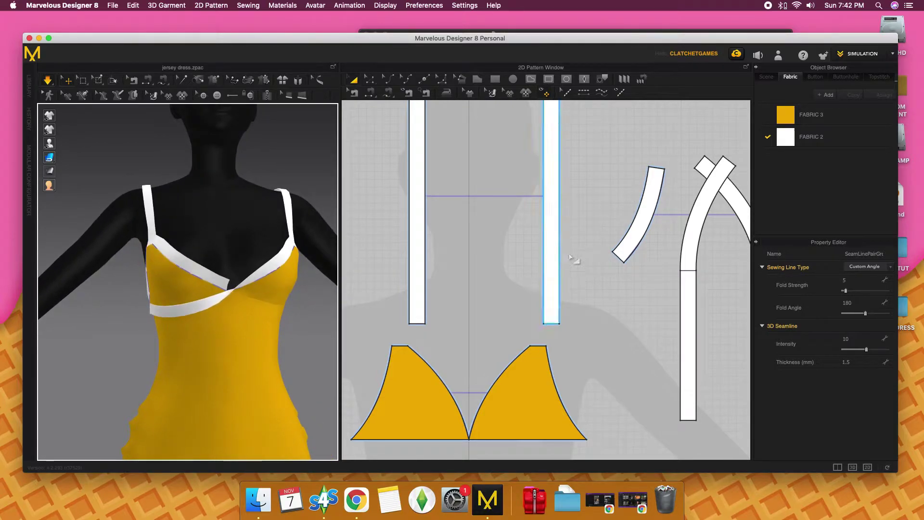
# Draw a 20.2 mm internal line across the long white band's width.
pyautogui.click(532, 80)
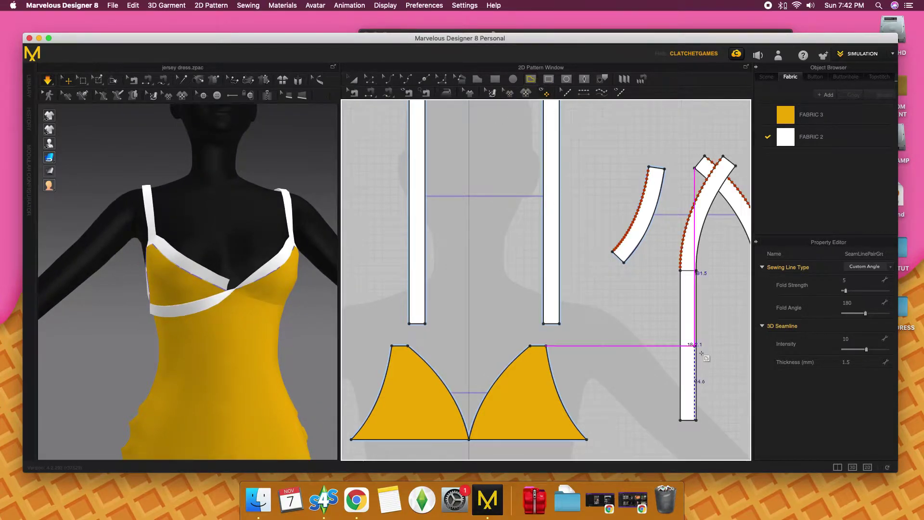
pyautogui.scroll(3, 701, 320)
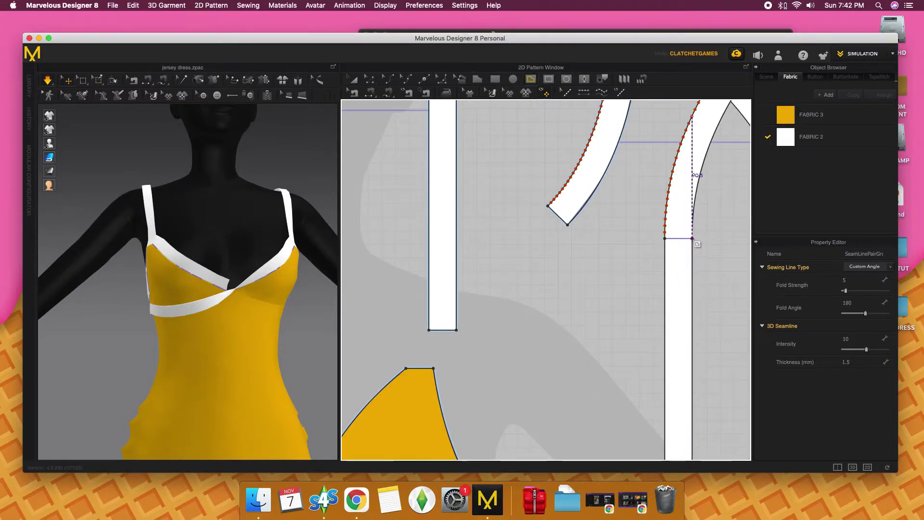
pyautogui.scroll(3, 694, 242)
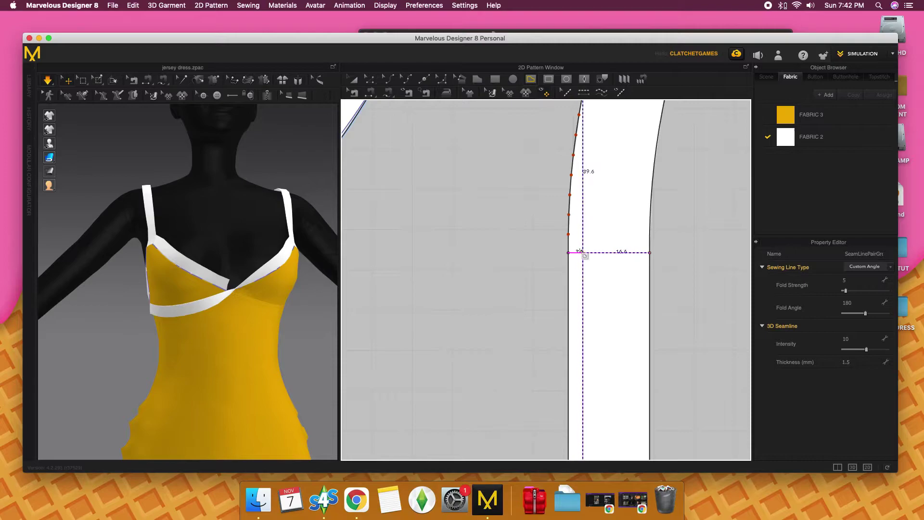
pyautogui.click(569, 252)
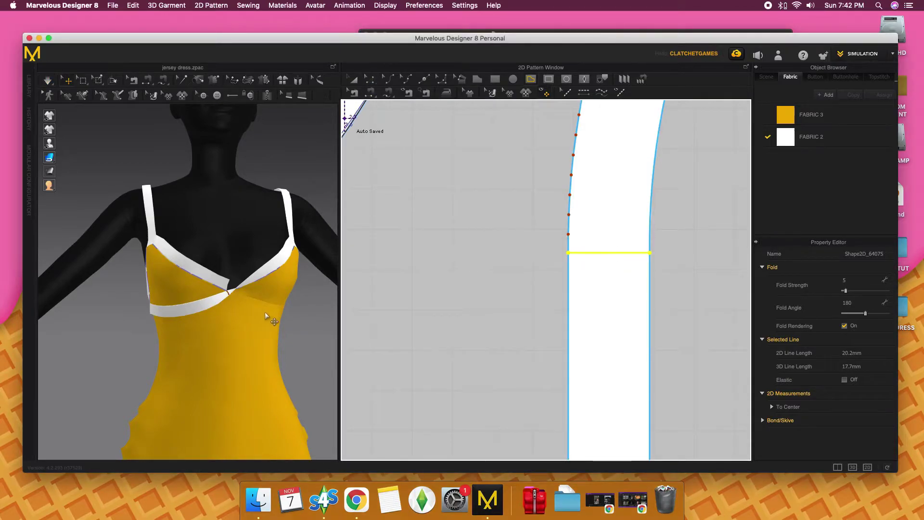
pyautogui.moveTo(265, 312); pyautogui.dragTo(290, 287, button='right')
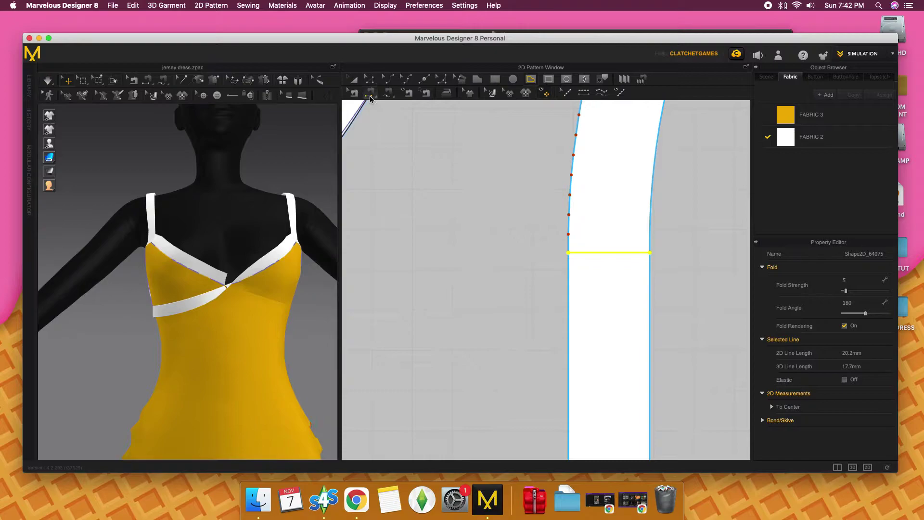
# Select the seam at the band's fold and re-drape the dress.
pyautogui.click(370, 93)
pyautogui.moveTo(244, 251); pyautogui.dragTo(275, 280, button='right')
pyautogui.scroll(3, 273, 280)
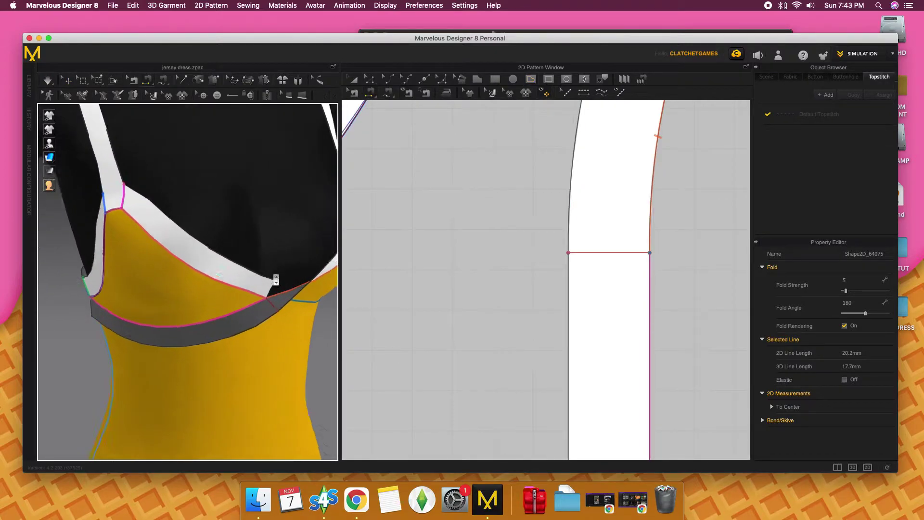
pyautogui.scroll(3, 263, 289)
pyautogui.scroll(2, 254, 309)
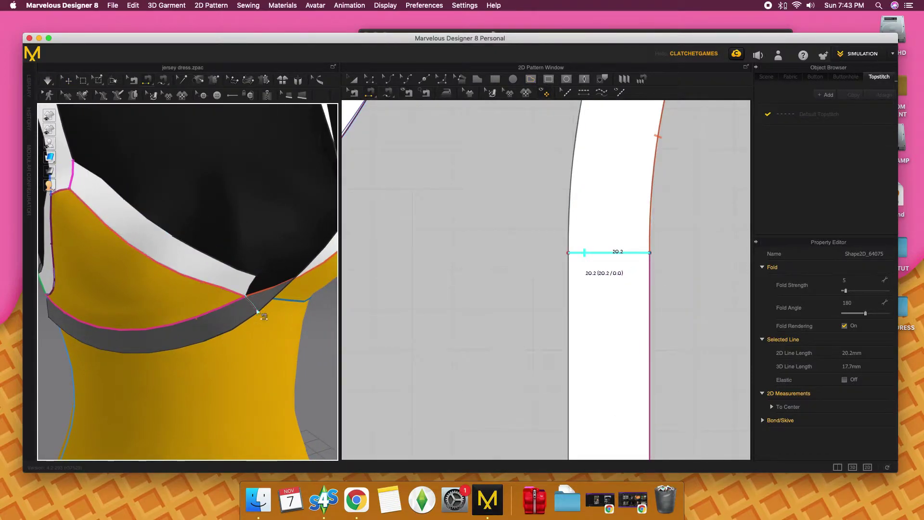
pyautogui.click(257, 279)
pyautogui.moveTo(256, 280); pyautogui.dragTo(257, 284, button='right')
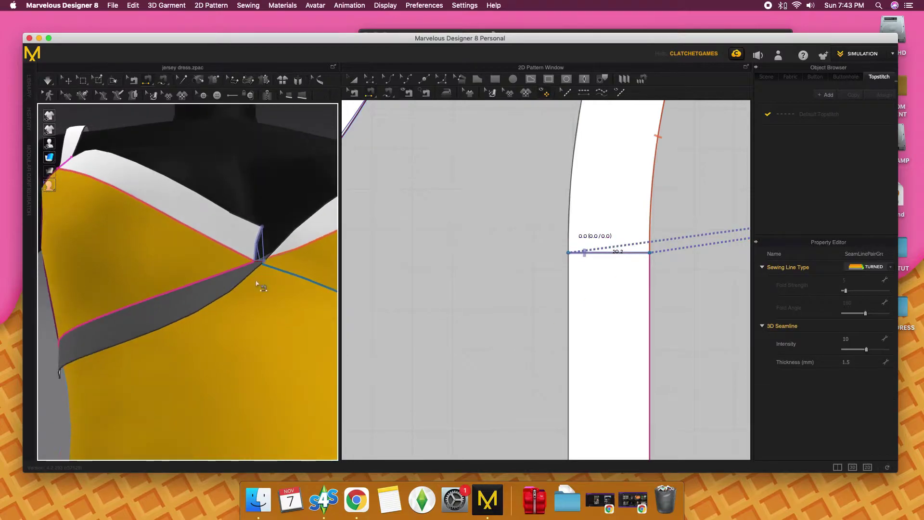
pyautogui.click(49, 80)
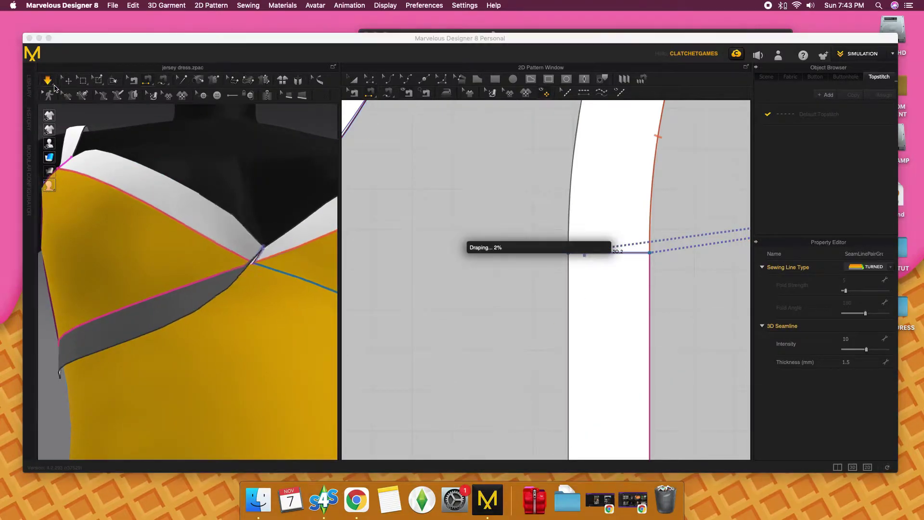
# Select the long white band and pull it slightly lower on the bust.
pyautogui.scroll(-2, 210, 231)
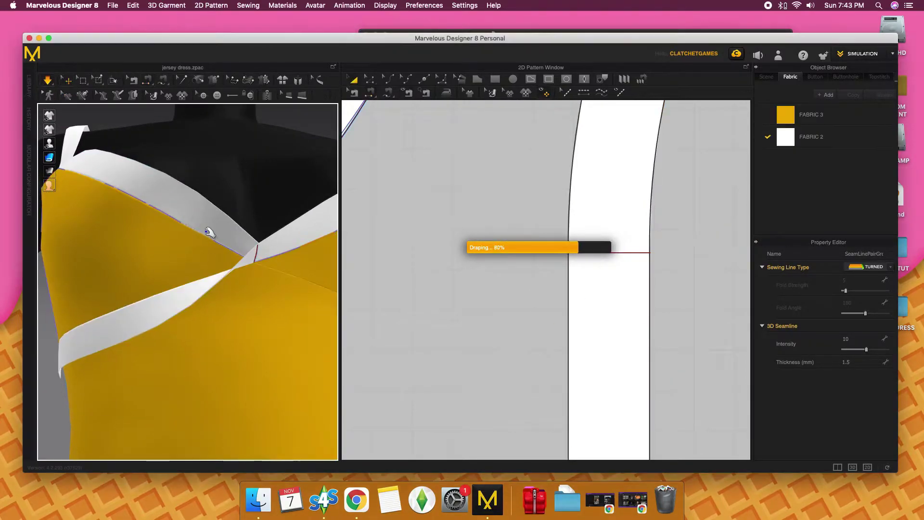
pyautogui.scroll(-2, 216, 235)
pyautogui.scroll(-3, 219, 239)
pyautogui.moveTo(219, 239)
pyautogui.mouseDown(button='right')
pyautogui.moveTo(202, 268)
pyautogui.moveTo(227, 268)
pyautogui.moveTo(229, 241)
pyautogui.mouseUp(button='right')
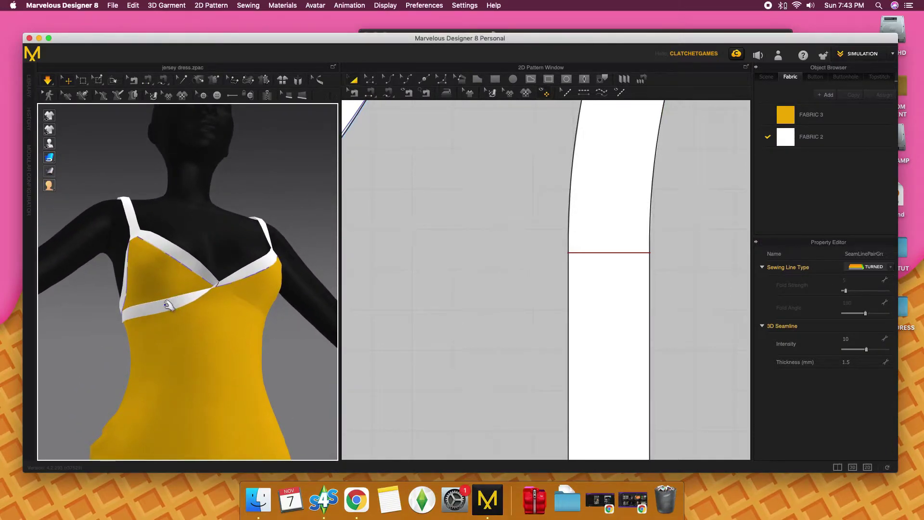
pyautogui.moveTo(138, 314); pyautogui.dragTo(155, 306, button='right')
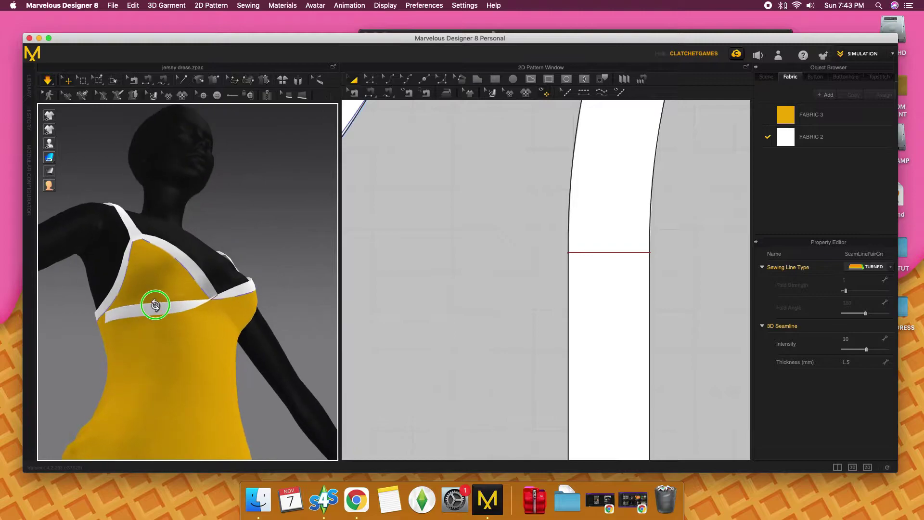
pyautogui.click(111, 316)
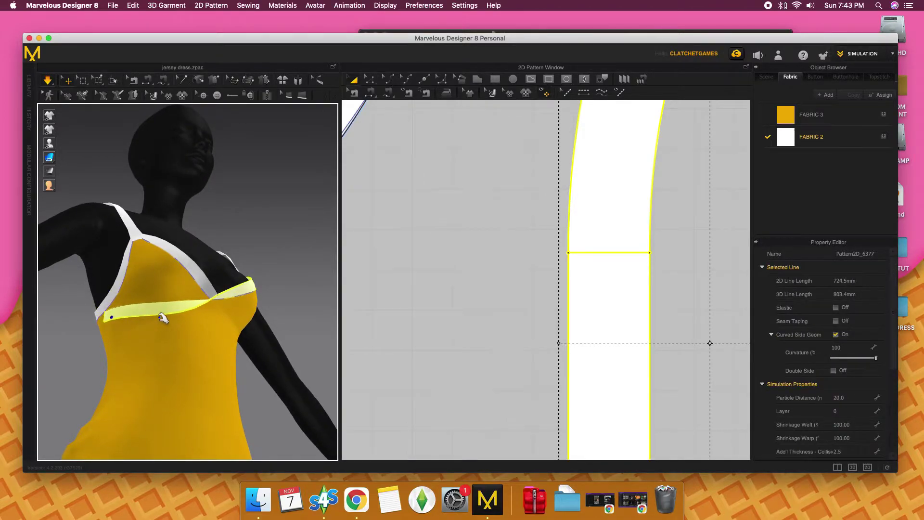
pyautogui.moveTo(157, 309)
pyautogui.mouseDown()
pyautogui.moveTo(168, 290)
pyautogui.moveTo(153, 265)
pyautogui.mouseUp()
pyautogui.moveTo(142, 324)
pyautogui.mouseDown(button='right')
pyautogui.moveTo(204, 334)
pyautogui.moveTo(266, 197)
pyautogui.mouseUp(button='right')
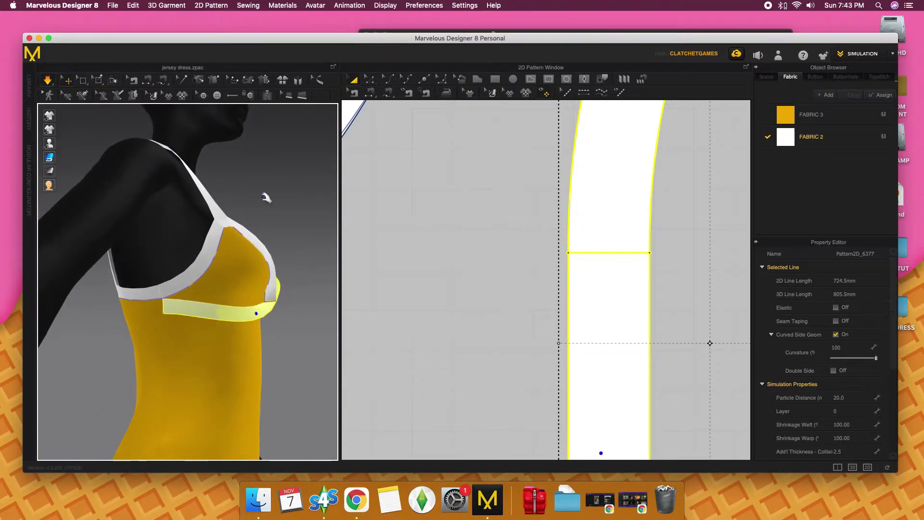
# Select the band's lower seam and rerun the simulation.
pyautogui.click(370, 93)
pyautogui.moveTo(196, 319); pyautogui.dragTo(192, 324, button='right')
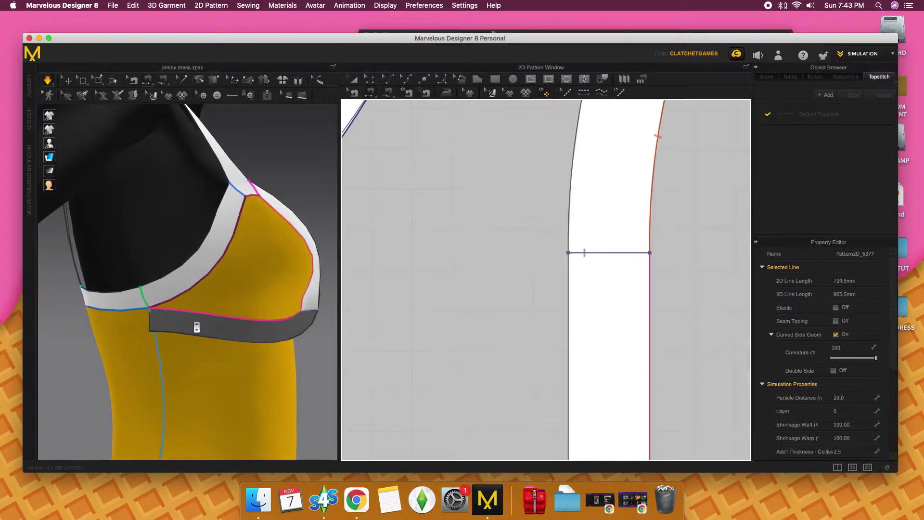
pyautogui.click(148, 302)
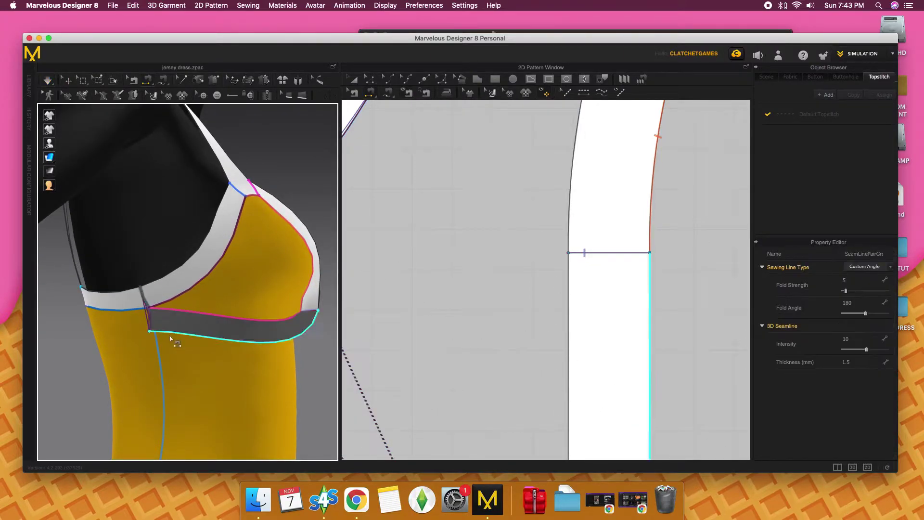
pyautogui.moveTo(173, 340)
pyautogui.mouseDown(button='right')
pyautogui.moveTo(134, 357)
pyautogui.moveTo(139, 290)
pyautogui.moveTo(188, 287)
pyautogui.moveTo(247, 326)
pyautogui.moveTo(171, 347)
pyautogui.mouseUp(button='right')
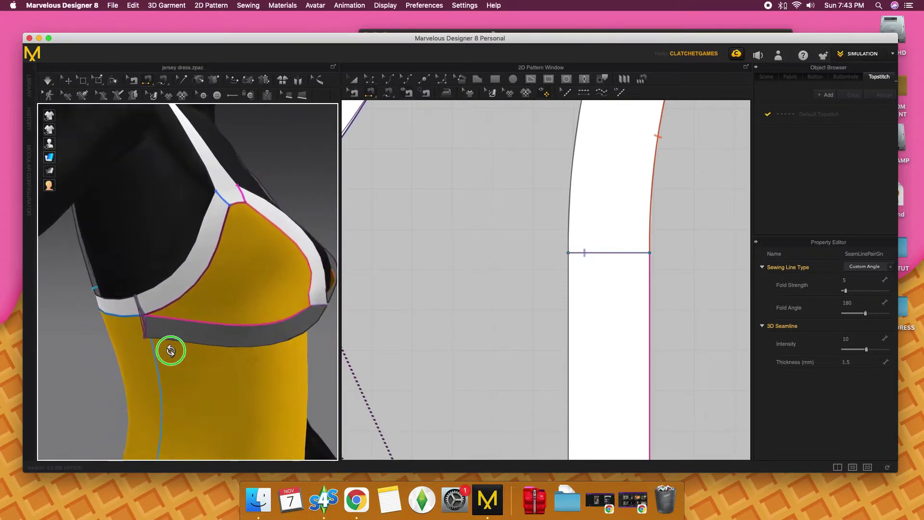
pyautogui.click(49, 81)
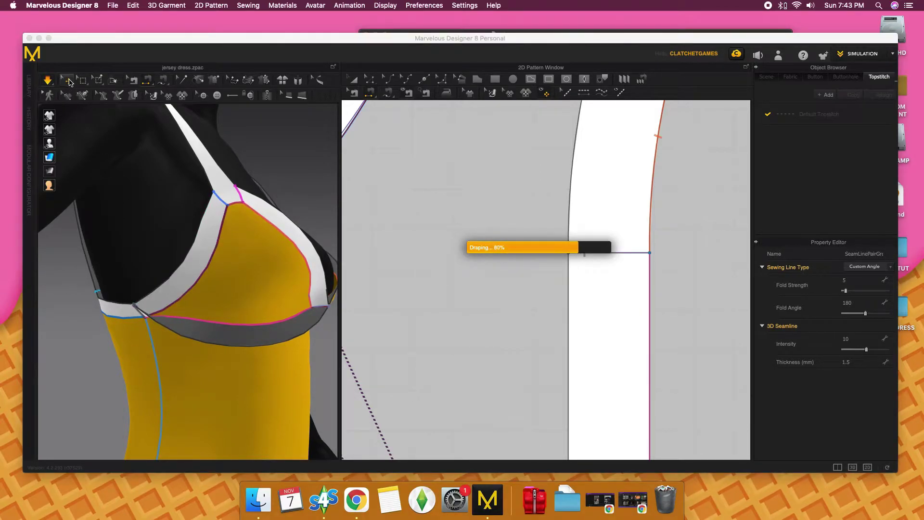
# Pull the band up flat across the chest and set its Pressure to 0.
pyautogui.moveTo(208, 265)
pyautogui.mouseDown(button='right')
pyautogui.moveTo(249, 327)
pyautogui.moveTo(202, 278)
pyautogui.mouseUp(button='right')
pyautogui.moveTo(212, 339)
pyautogui.mouseDown()
pyautogui.moveTo(206, 289)
pyautogui.moveTo(243, 334)
pyautogui.moveTo(200, 262)
pyautogui.mouseUp()
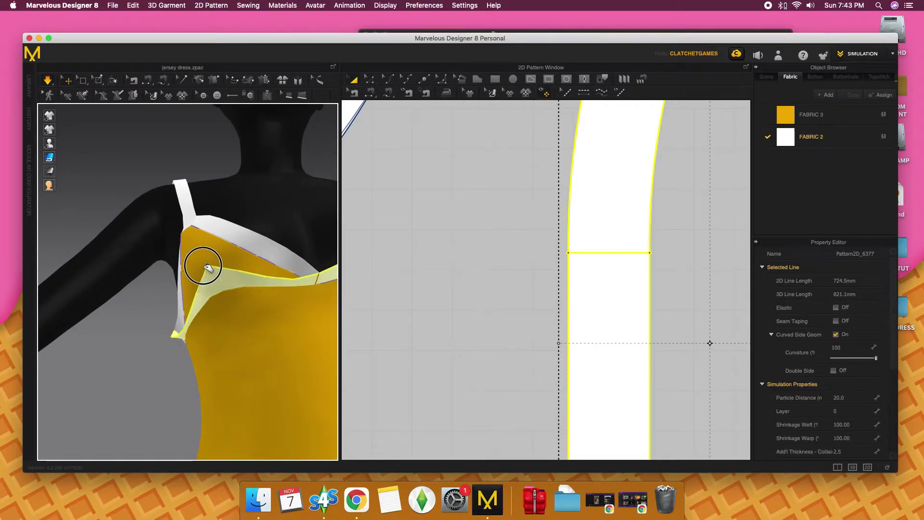
pyautogui.moveTo(281, 315)
pyautogui.mouseDown()
pyautogui.moveTo(258, 298)
pyautogui.moveTo(233, 255)
pyautogui.moveTo(245, 267)
pyautogui.mouseUp()
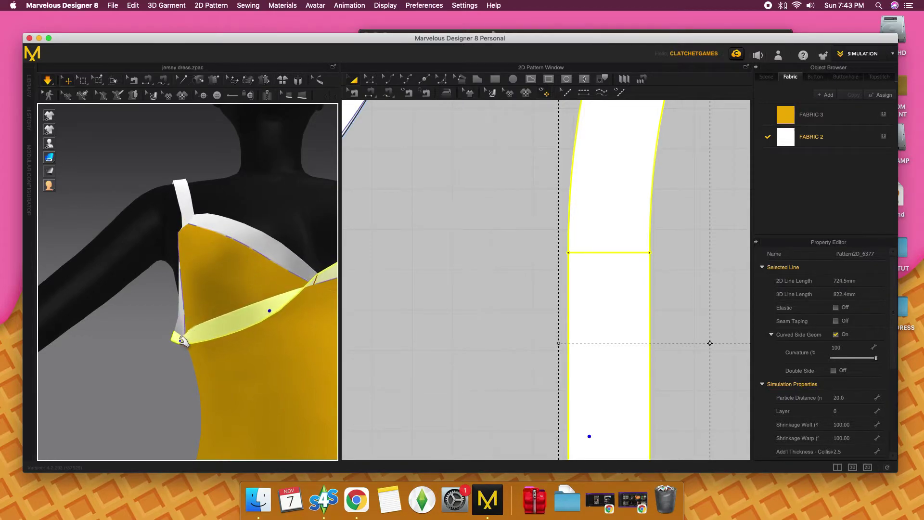
pyautogui.moveTo(268, 310); pyautogui.dragTo(248, 334, button='right')
pyautogui.moveTo(248, 334)
pyautogui.mouseDown()
pyautogui.moveTo(213, 315)
pyautogui.moveTo(171, 262)
pyautogui.mouseUp()
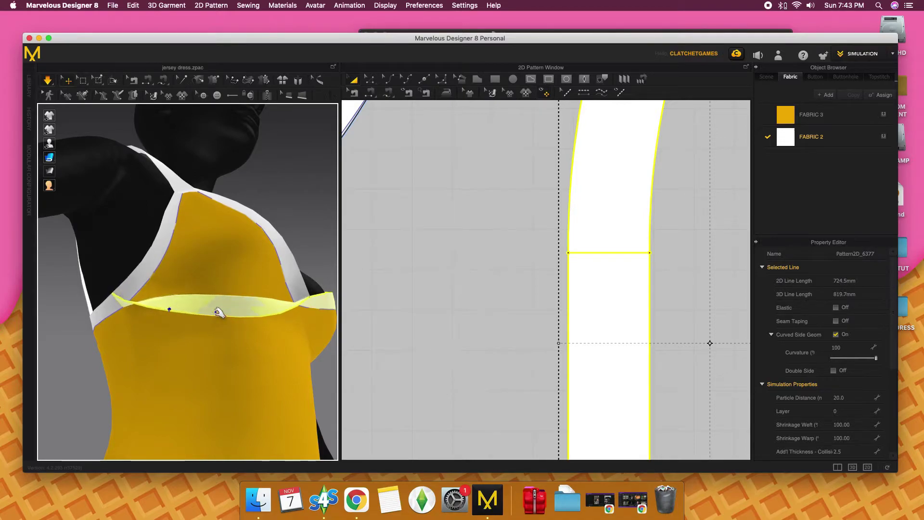
pyautogui.moveTo(219, 313); pyautogui.dragTo(203, 207)
pyautogui.moveTo(268, 330); pyautogui.dragTo(258, 363, button='right')
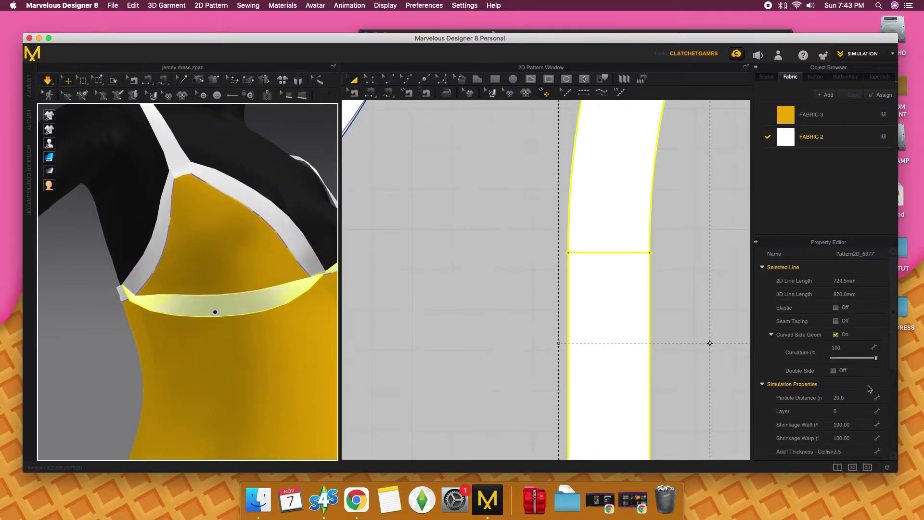
pyautogui.scroll(-5, 868, 410)
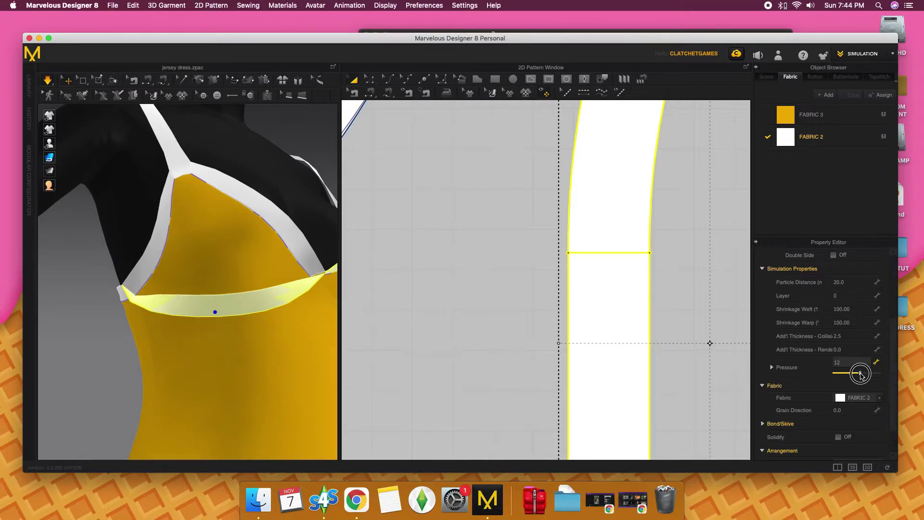
pyautogui.moveTo(862, 375); pyautogui.dragTo(841, 375)
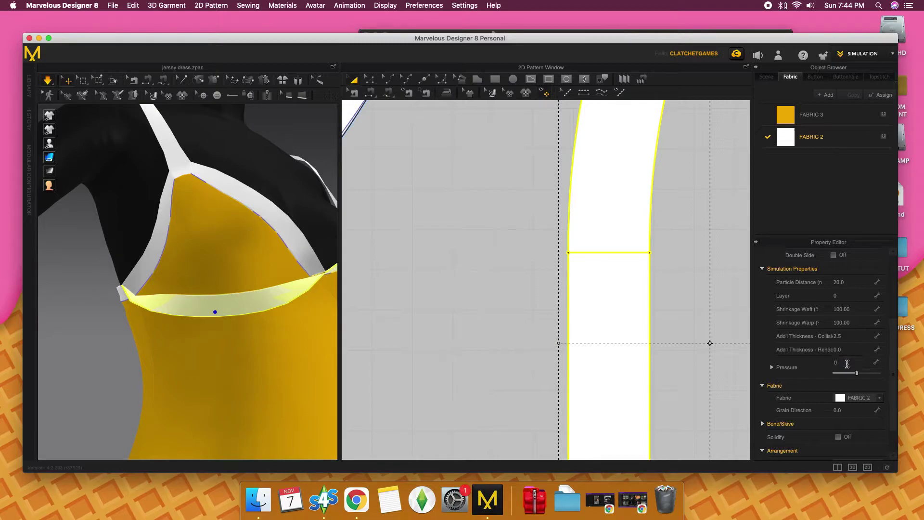
# Pull the white band up so its ends cross in a V at centre front.
pyautogui.click(118, 347)
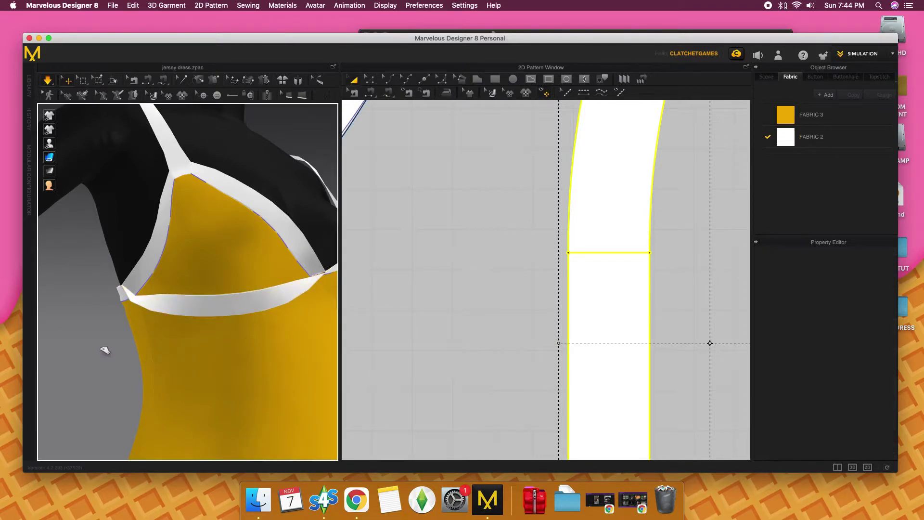
pyautogui.moveTo(117, 347)
pyautogui.mouseDown(button='right')
pyautogui.moveTo(197, 343)
pyautogui.moveTo(154, 369)
pyautogui.mouseUp(button='right')
pyautogui.scroll(-1, 481, 247)
pyautogui.scroll(-2, 481, 247)
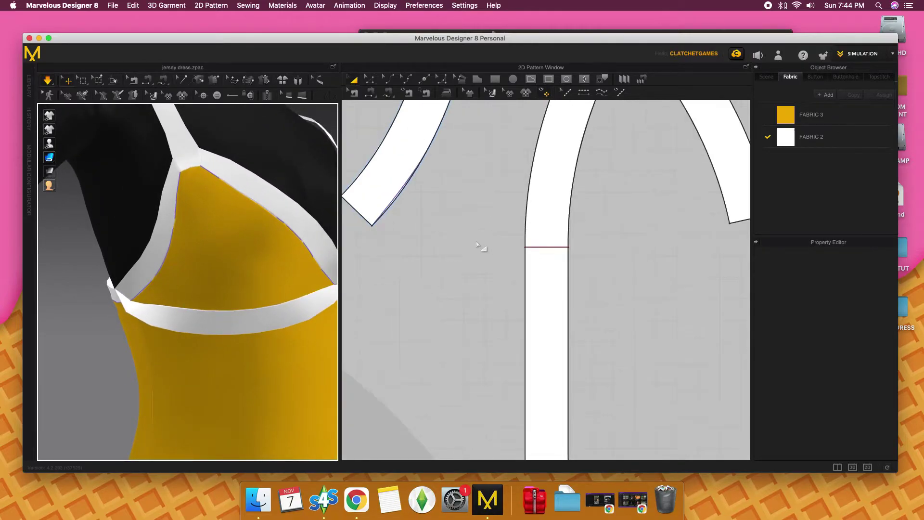
pyautogui.scroll(-1, 491, 227)
pyautogui.scroll(-1, 491, 227)
pyautogui.click(373, 84)
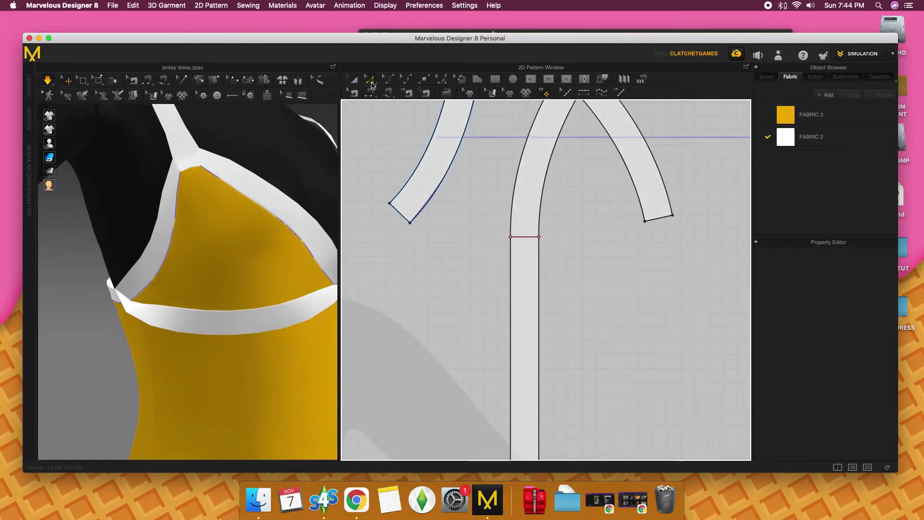
pyautogui.moveTo(217, 385); pyautogui.dragTo(198, 377, button='right')
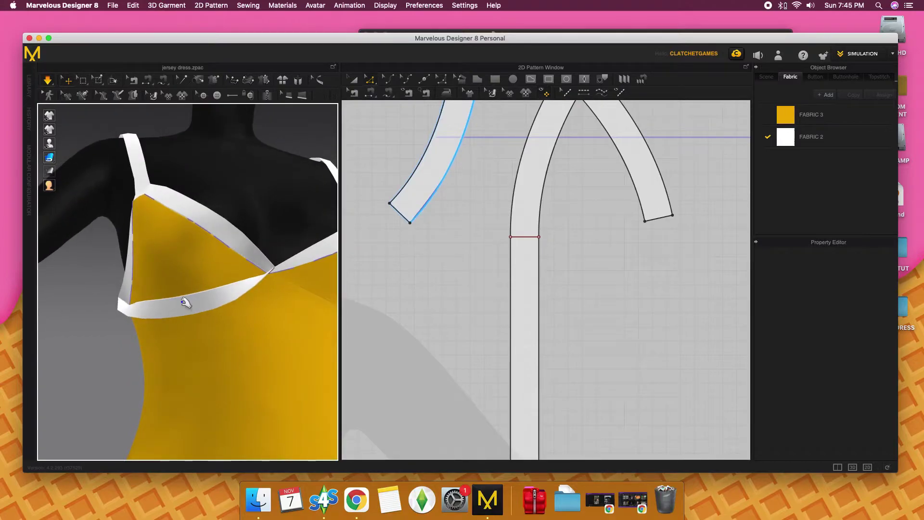
pyautogui.moveTo(180, 304)
pyautogui.mouseDown()
pyautogui.moveTo(155, 258)
pyautogui.moveTo(186, 309)
pyautogui.moveTo(158, 247)
pyautogui.moveTo(233, 307)
pyautogui.moveTo(226, 299)
pyautogui.mouseUp()
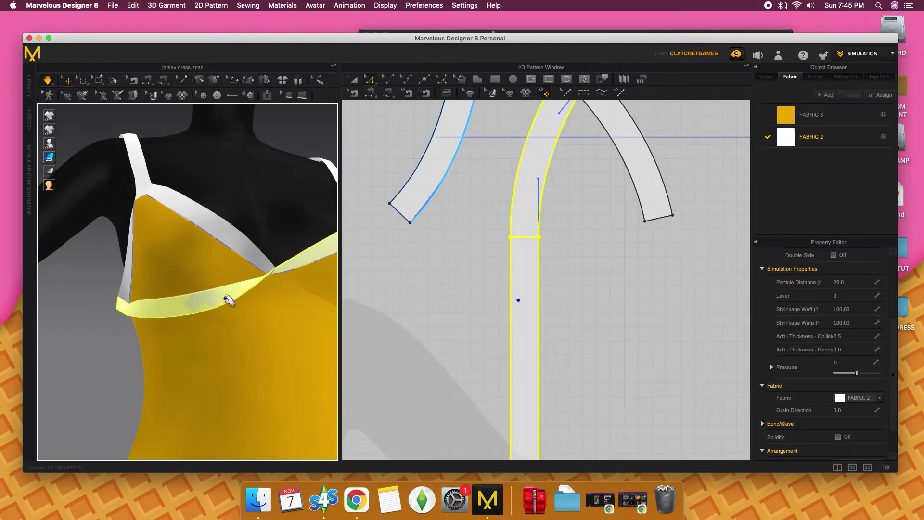
pyautogui.click(99, 376)
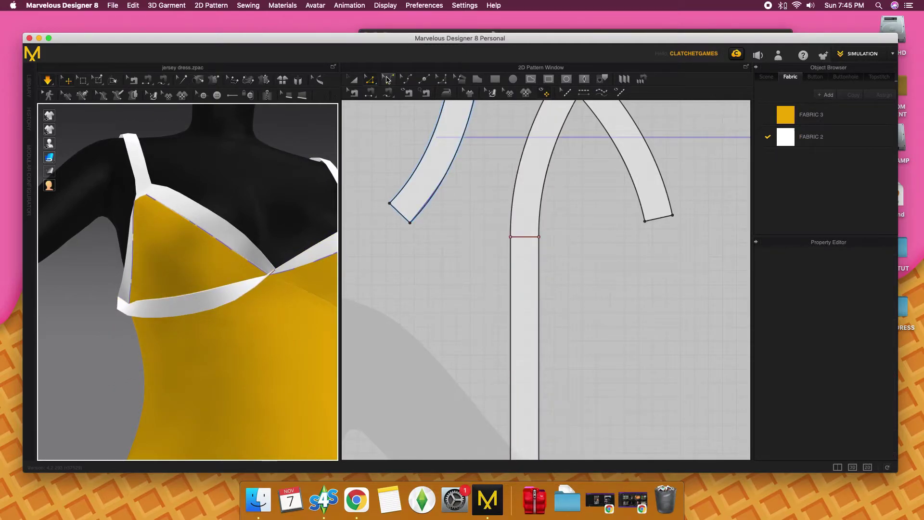
# Select the band's long inner edge with Edit Curve.
pyautogui.click(388, 80)
pyautogui.click(539, 278)
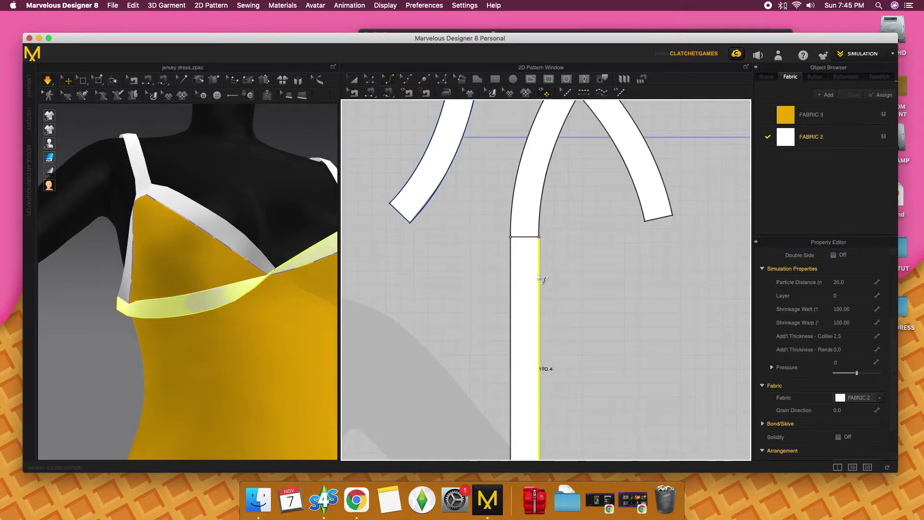
pyautogui.scroll(-3, 540, 278)
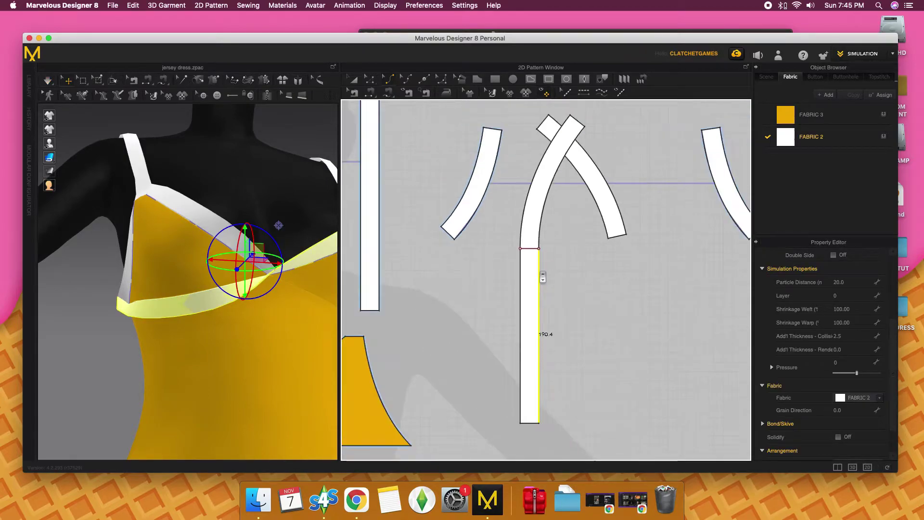
pyautogui.moveTo(539, 277); pyautogui.dragTo(504, 321, button='middle')
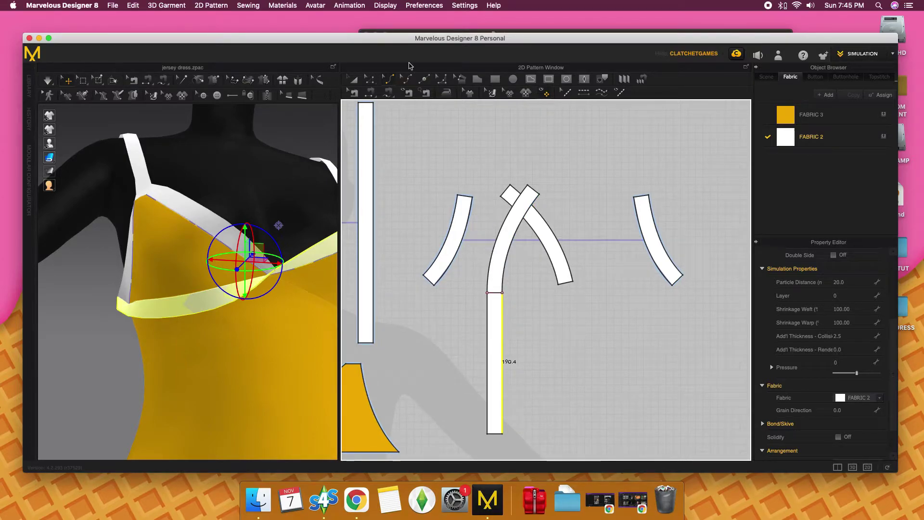
pyautogui.click(370, 80)
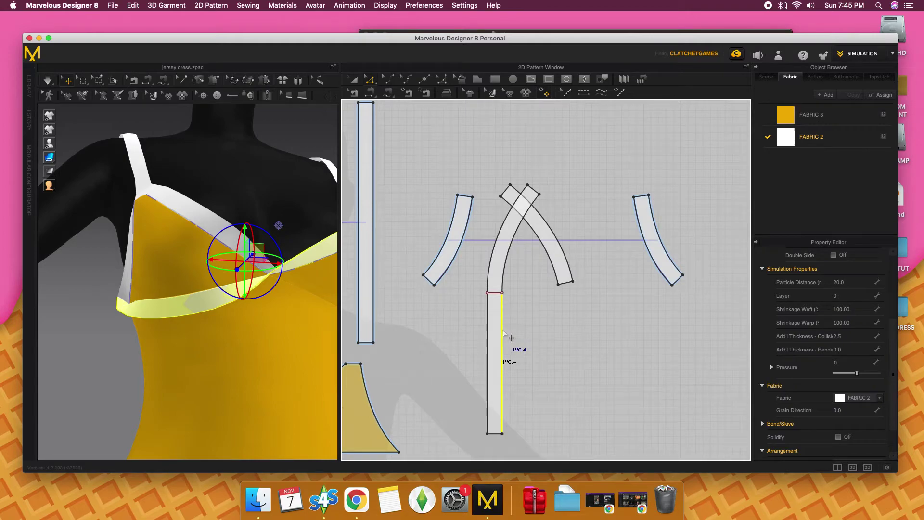
# Offset the band's selected edge as an internal fold line along its length.
pyautogui.rightClick(502, 332)
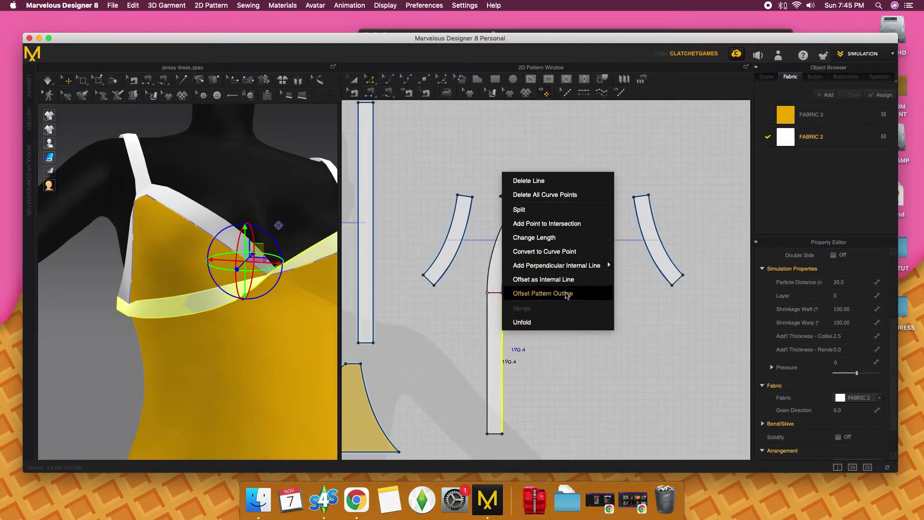
pyautogui.click(567, 280)
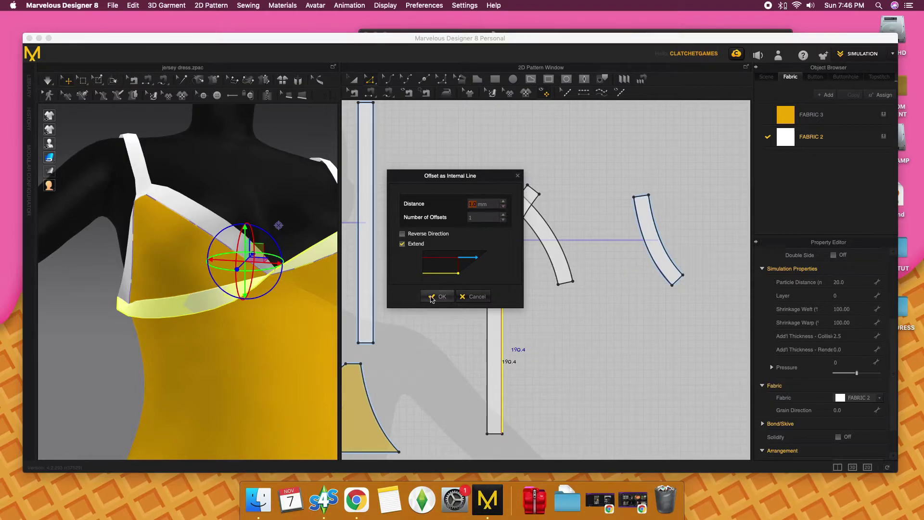
pyautogui.click(432, 297)
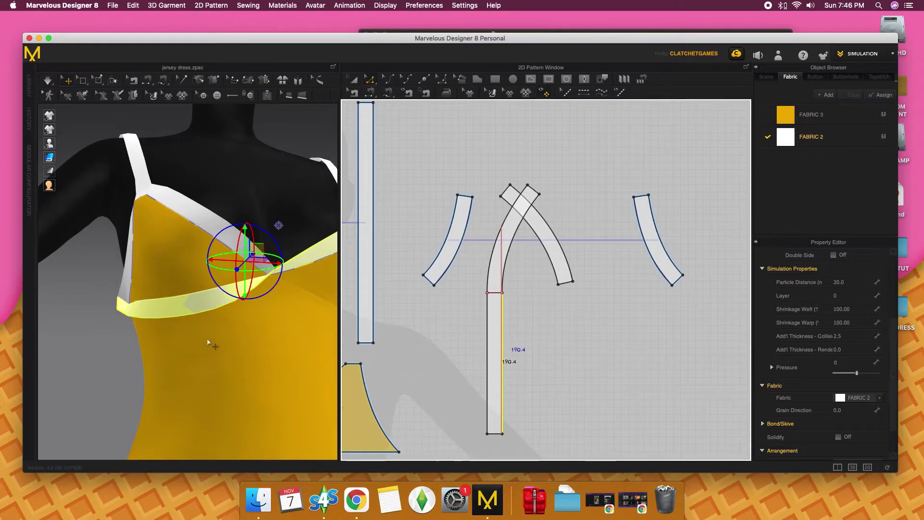
pyautogui.click(251, 354)
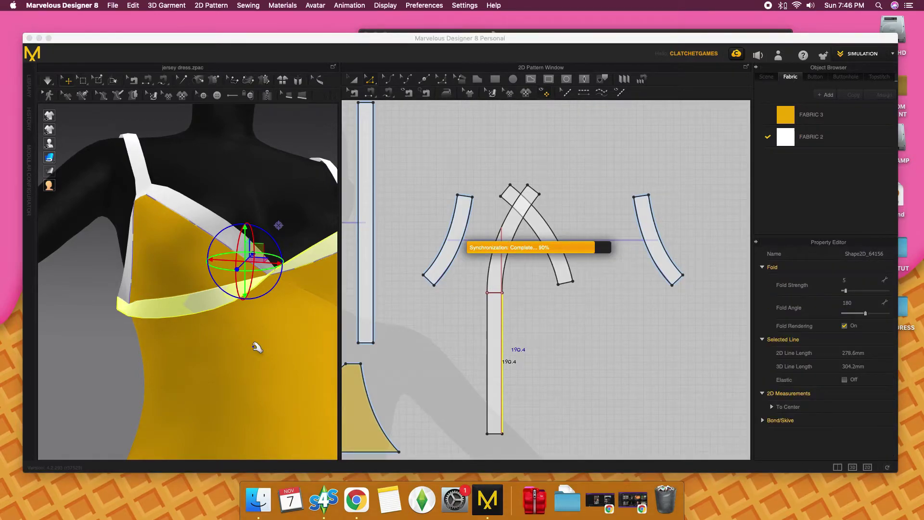
pyautogui.moveTo(198, 339)
pyautogui.mouseDown(button='right')
pyautogui.moveTo(189, 333)
pyautogui.moveTo(156, 349)
pyautogui.moveTo(143, 327)
pyautogui.moveTo(154, 326)
pyautogui.mouseUp(button='right')
pyautogui.click(505, 329)
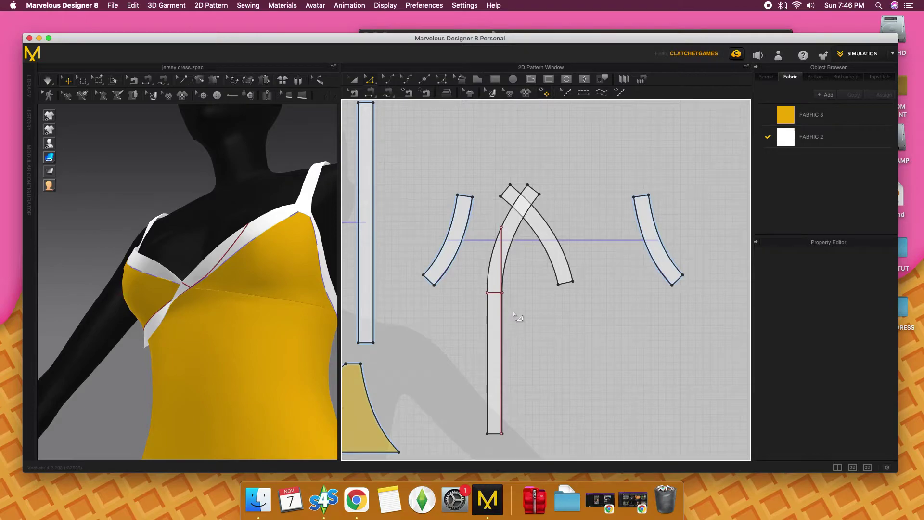
pyautogui.scroll(2, 513, 313)
pyautogui.scroll(2, 513, 308)
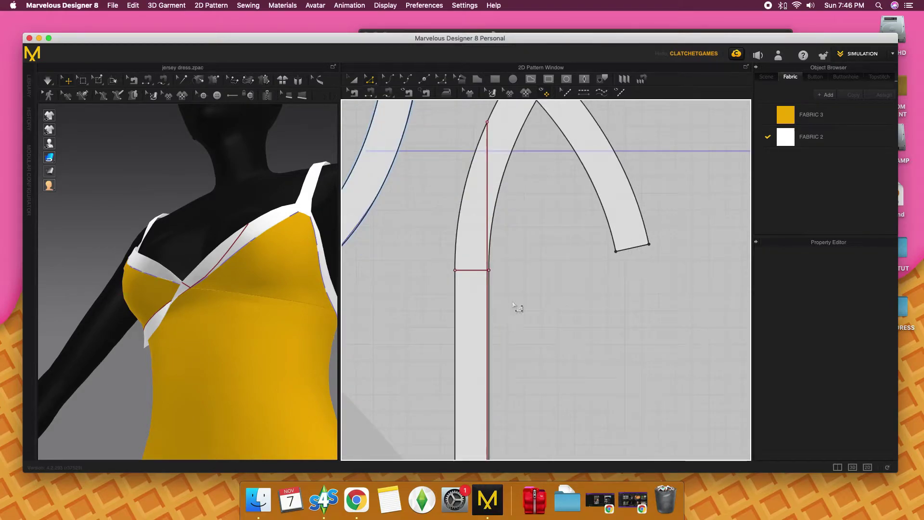
# Shorten the internal fold line by dragging its top end down.
pyautogui.click(487, 124)
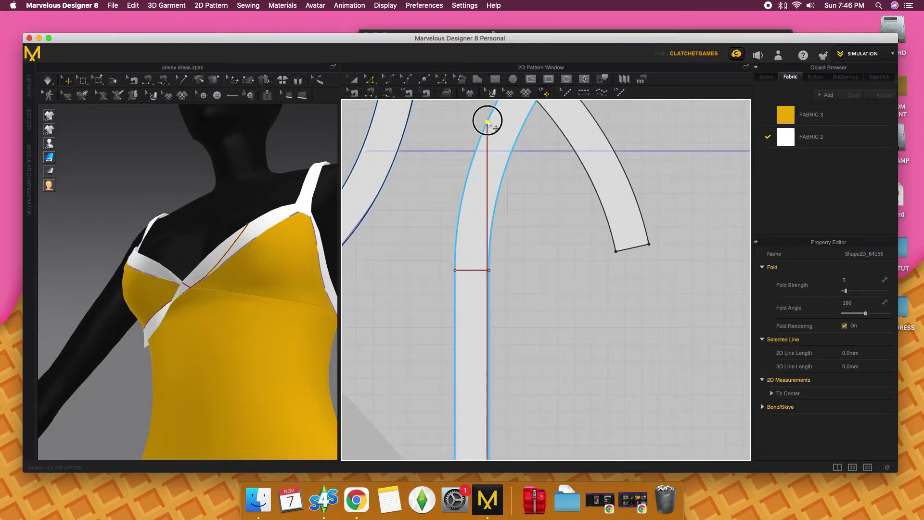
pyautogui.moveTo(487, 121); pyautogui.dragTo(489, 277)
pyautogui.click(511, 284)
pyautogui.moveTo(255, 297)
pyautogui.mouseDown(button='right')
pyautogui.moveTo(213, 305)
pyautogui.moveTo(218, 320)
pyautogui.mouseUp(button='right')
# Shift the white band under the bust and let it settle.
pyautogui.click(47, 80)
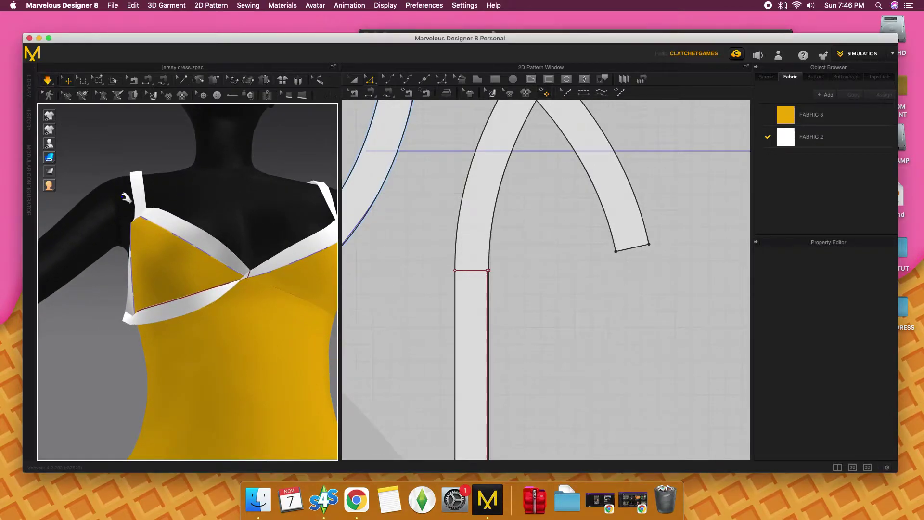
pyautogui.moveTo(154, 289)
pyautogui.mouseDown()
pyautogui.moveTo(155, 264)
pyautogui.moveTo(192, 305)
pyautogui.mouseUp()
pyautogui.click(170, 306)
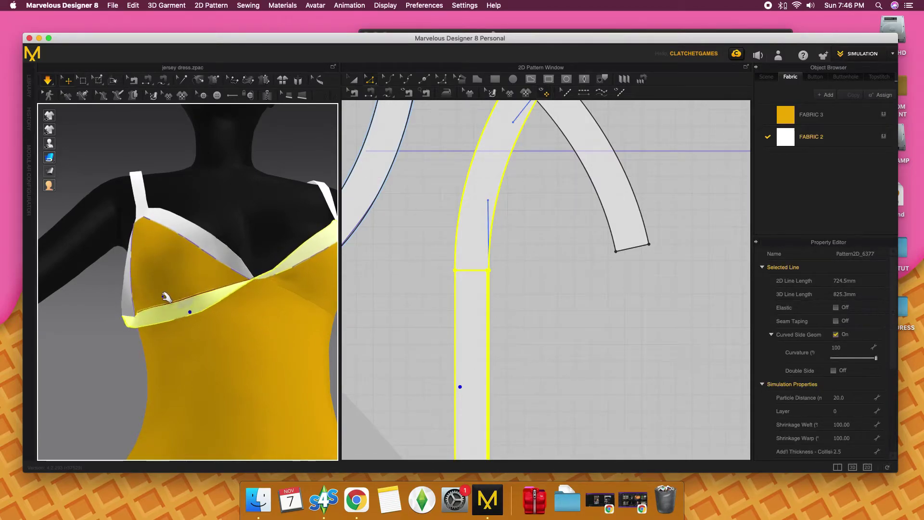
pyautogui.click(96, 343)
pyautogui.moveTo(96, 343); pyautogui.dragTo(192, 326, button='right')
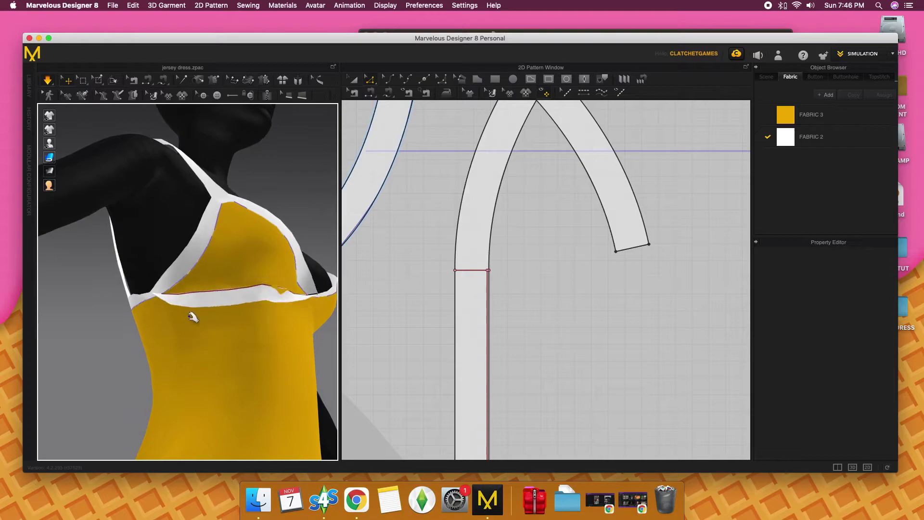
pyautogui.click(237, 308)
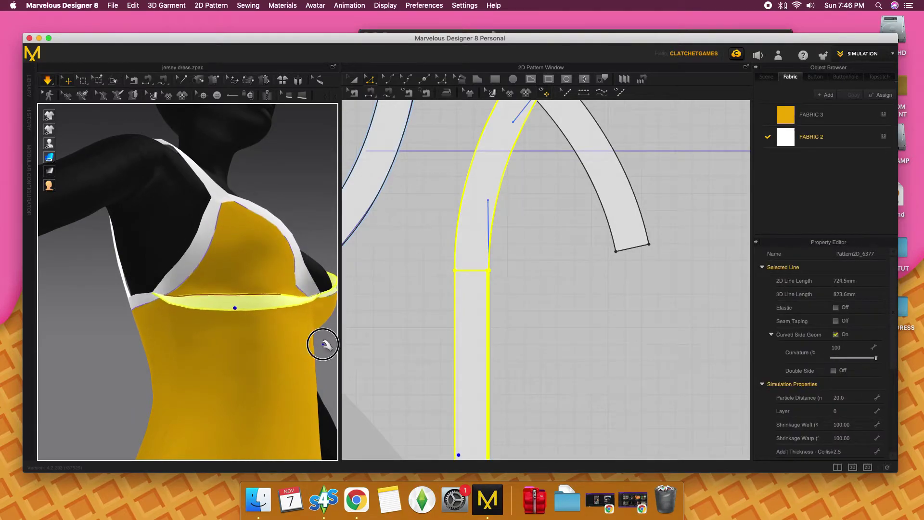
pyautogui.moveTo(319, 340)
pyautogui.mouseDown(button='right')
pyautogui.moveTo(201, 328)
pyautogui.moveTo(175, 264)
pyautogui.moveTo(227, 299)
pyautogui.moveTo(236, 326)
pyautogui.moveTo(187, 313)
pyautogui.moveTo(152, 324)
pyautogui.moveTo(209, 292)
pyautogui.mouseUp(button='right')
# Inspect the under-bust band, strap and neckline band, then return to a front view.
pyautogui.click(135, 322)
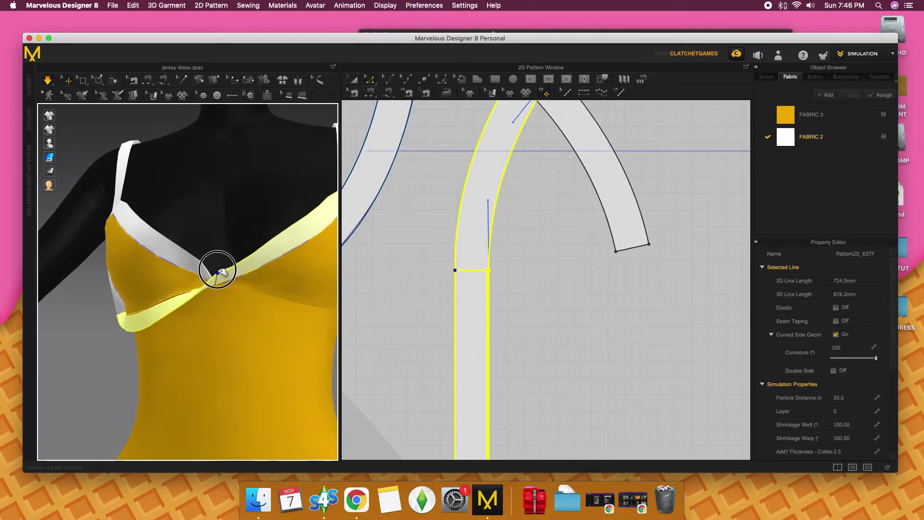
pyautogui.click(216, 270)
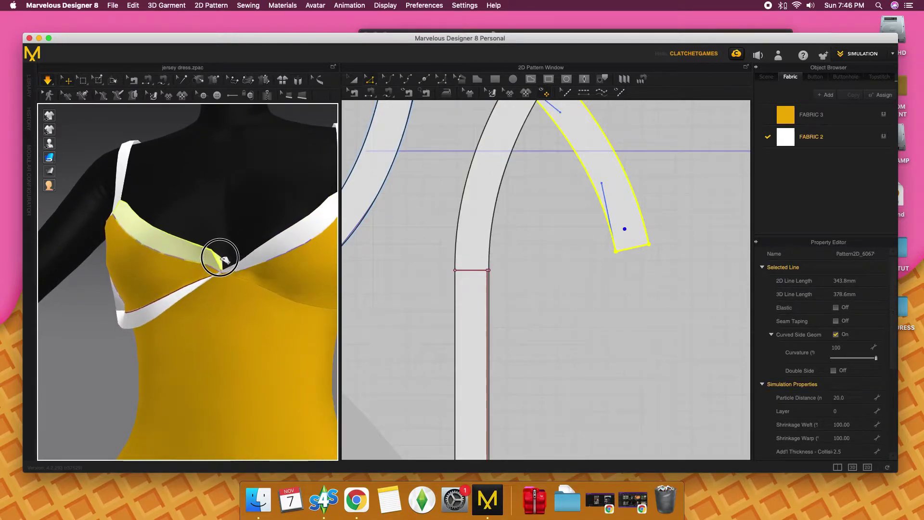
pyautogui.moveTo(236, 260); pyautogui.dragTo(219, 243, button='right')
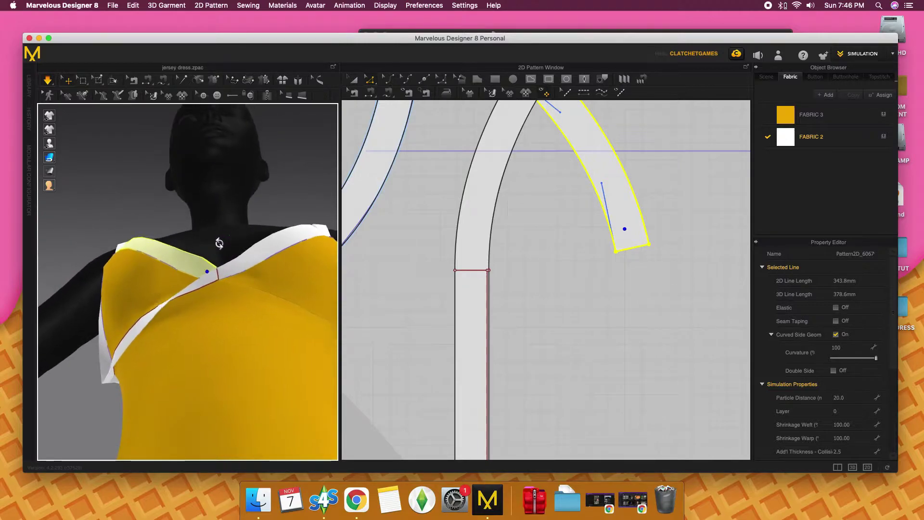
pyautogui.click(183, 297)
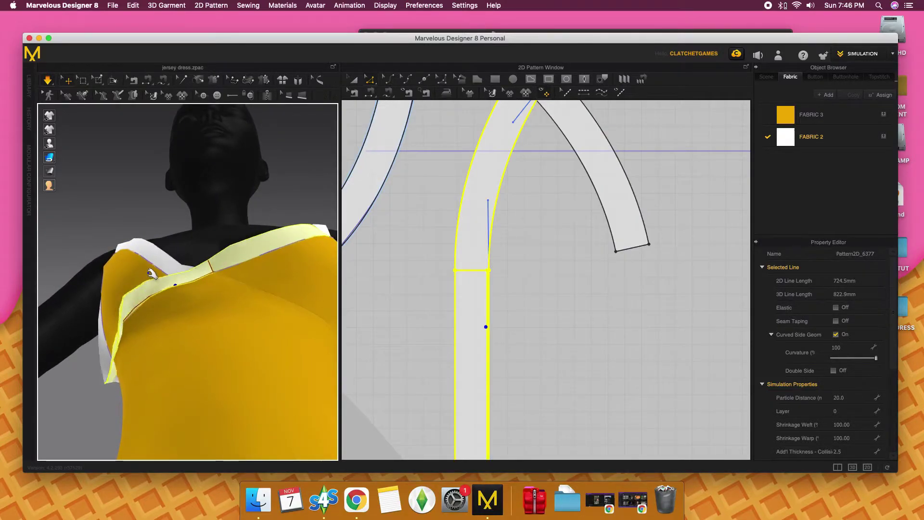
pyautogui.click(104, 388)
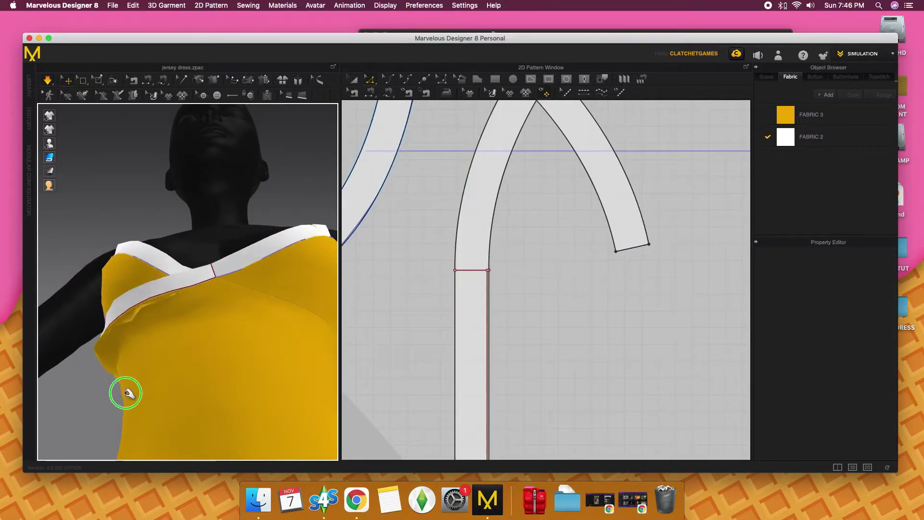
pyautogui.moveTo(126, 393)
pyautogui.mouseDown(button='right')
pyautogui.moveTo(140, 412)
pyautogui.moveTo(162, 353)
pyautogui.moveTo(169, 428)
pyautogui.moveTo(179, 410)
pyautogui.mouseUp(button='right')
# Select FABRIC 2 and apply Strengthen to the long white band pattern.
pyautogui.click(178, 388)
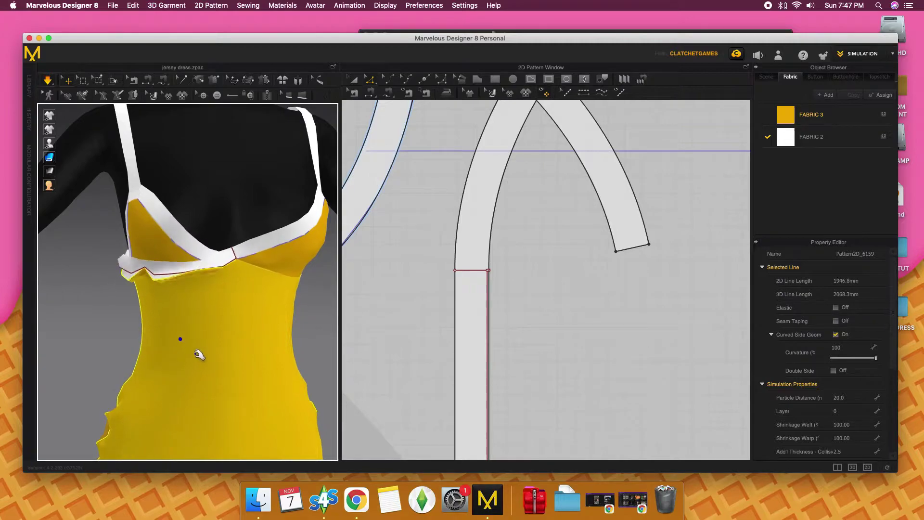
pyautogui.click(808, 139)
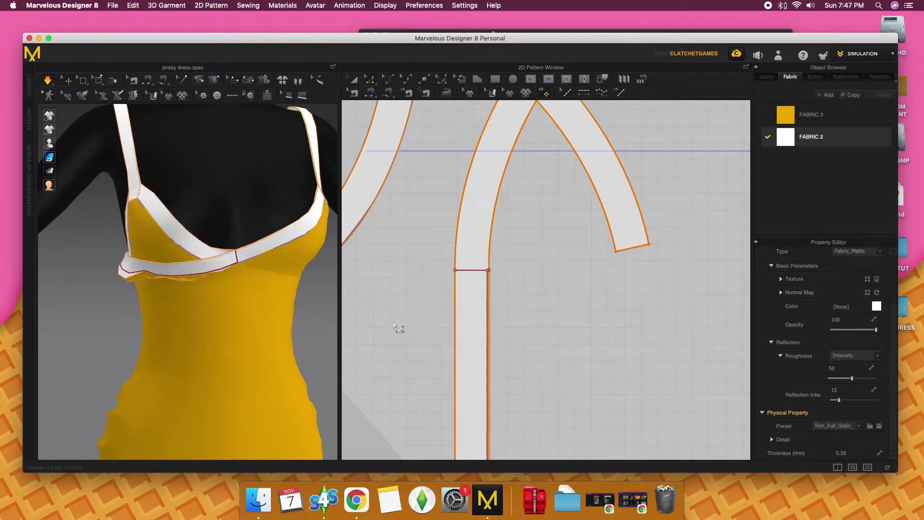
pyautogui.click(354, 79)
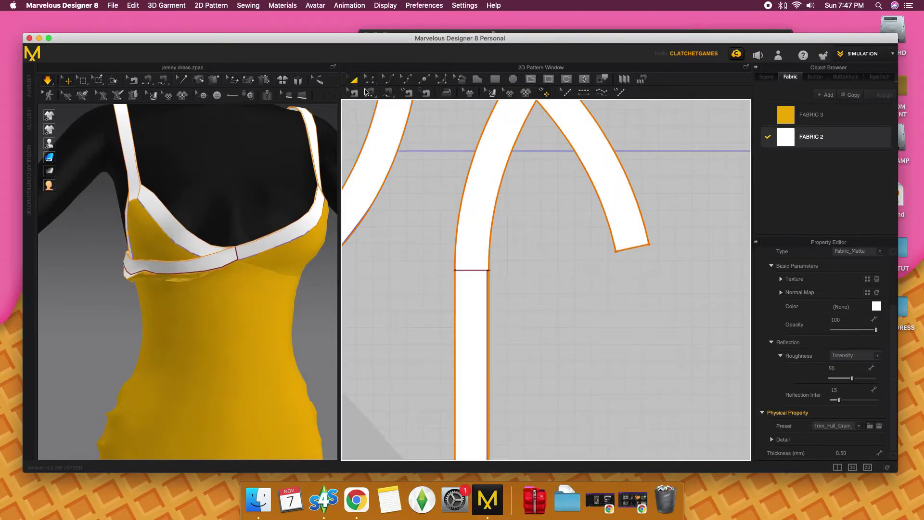
pyautogui.click(482, 207)
pyautogui.rightClick(482, 207)
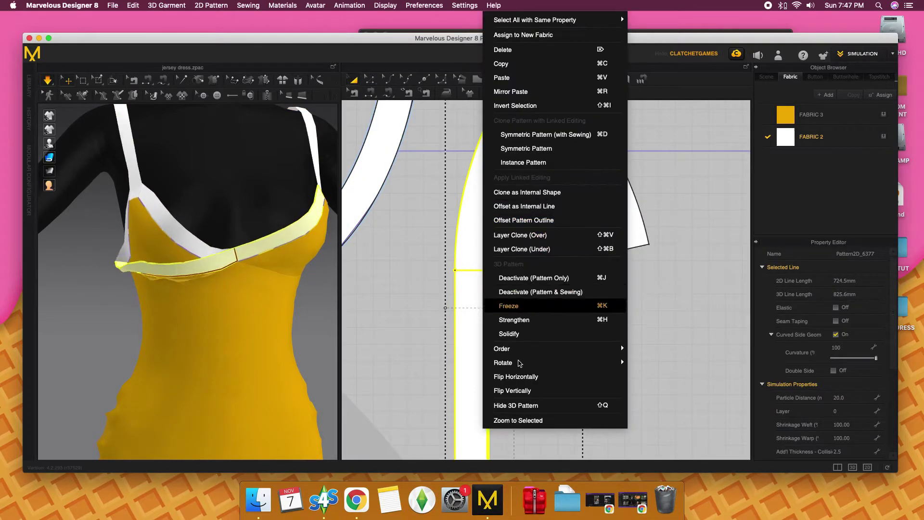
pyautogui.click(540, 321)
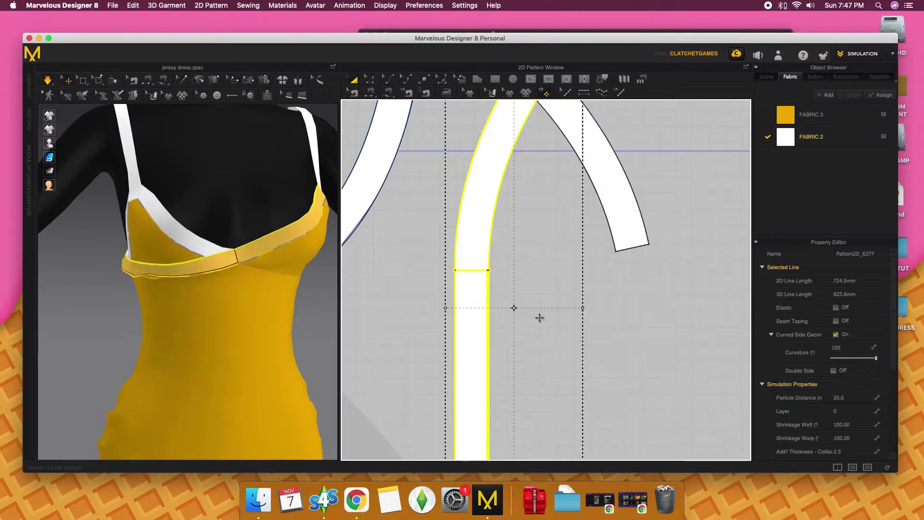
# Select the yellow dress and pull its front hem down toward the thighs.
pyautogui.click(96, 323)
pyautogui.moveTo(97, 323); pyautogui.dragTo(131, 291, button='right')
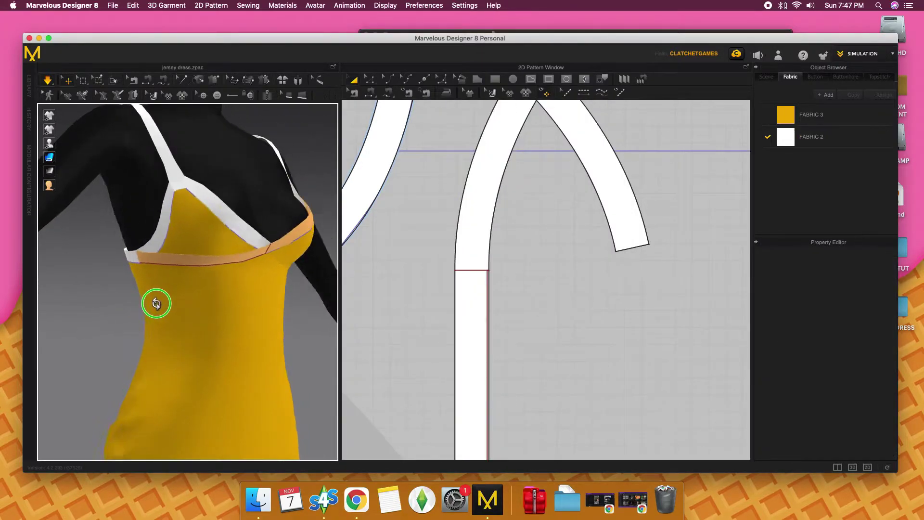
pyautogui.scroll(-3, 144, 337)
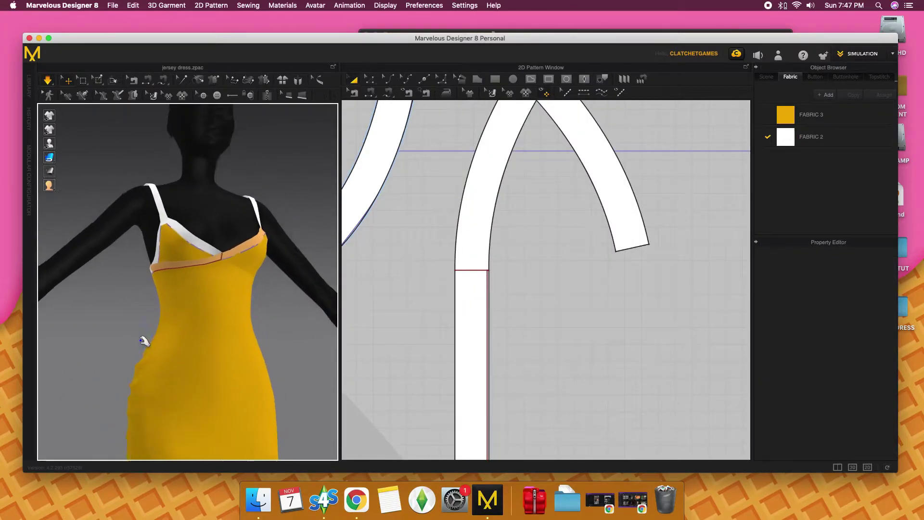
pyautogui.scroll(-3, 157, 320)
pyautogui.click(155, 343)
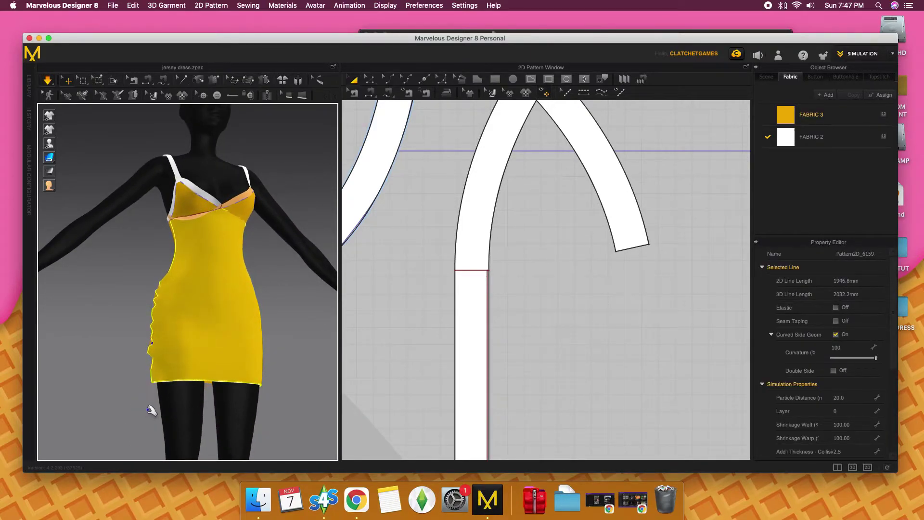
pyautogui.moveTo(159, 378); pyautogui.dragTo(150, 428)
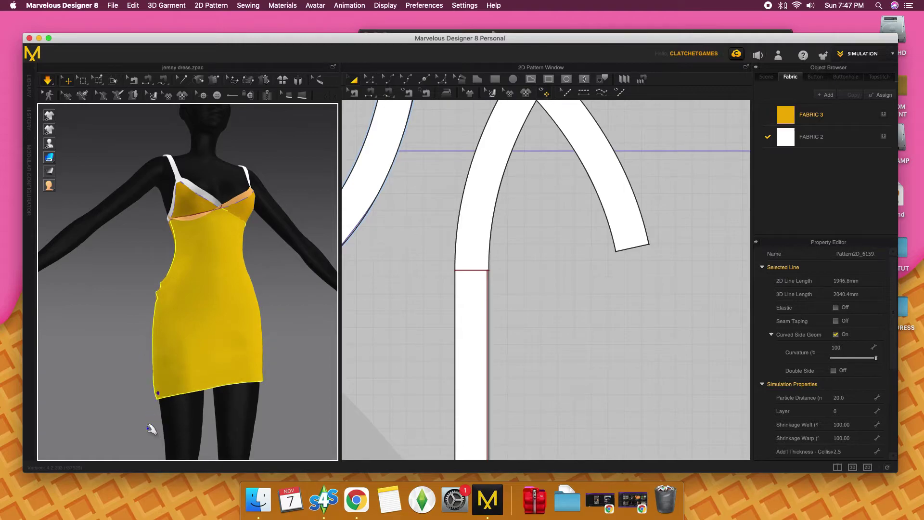
# Pull the dress's back hem down, then tug the front hem again to even it.
pyautogui.click(135, 413)
pyautogui.moveTo(144, 388)
pyautogui.mouseDown(button='right')
pyautogui.moveTo(289, 396)
pyautogui.moveTo(210, 399)
pyautogui.mouseUp(button='right')
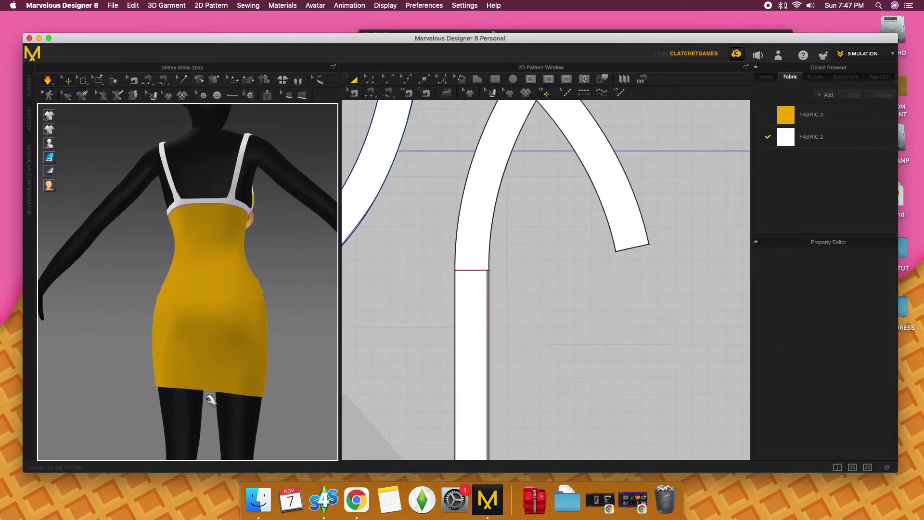
pyautogui.moveTo(169, 409); pyautogui.dragTo(173, 452)
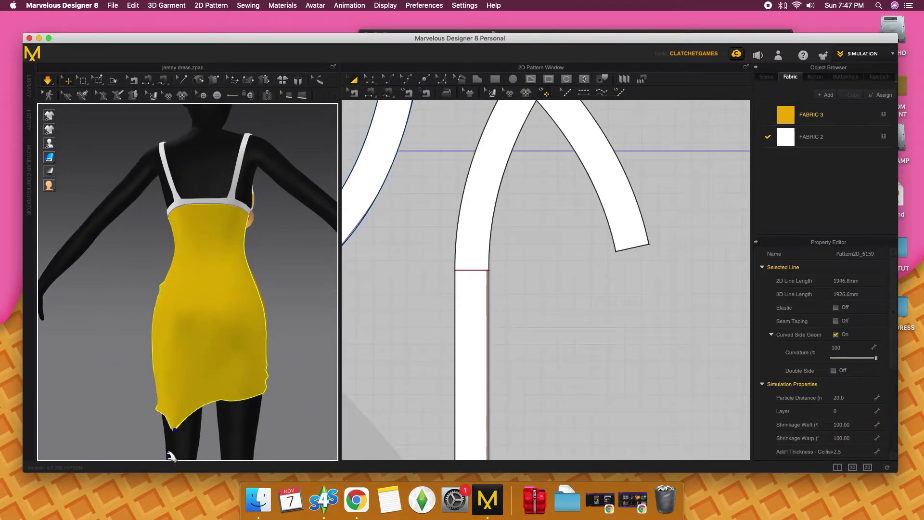
pyautogui.click(278, 388)
pyautogui.moveTo(278, 387)
pyautogui.mouseDown(button='right')
pyautogui.moveTo(231, 361)
pyautogui.moveTo(260, 366)
pyautogui.moveTo(200, 372)
pyautogui.mouseUp(button='right')
pyautogui.moveTo(211, 387); pyautogui.dragTo(201, 424)
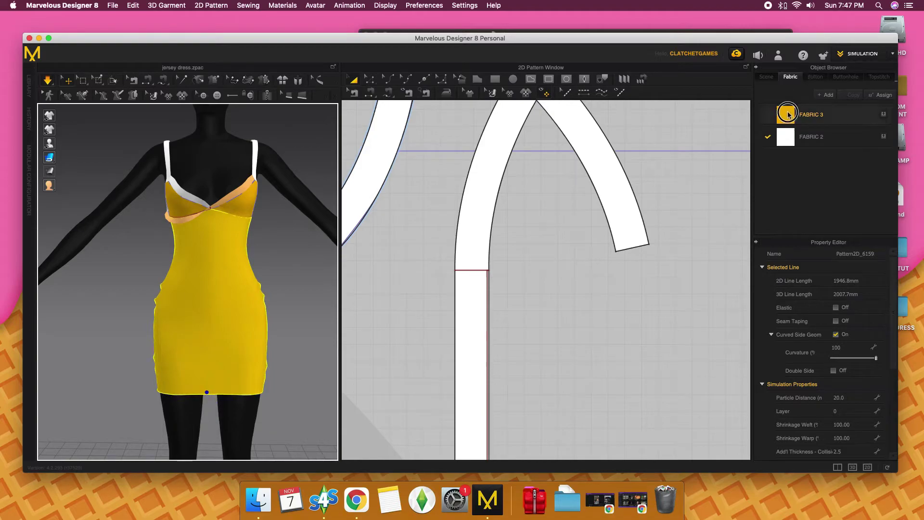
# Give the yellow FABRIC 3 the Nylon_Featherweight physical property preset.
pyautogui.click(788, 114)
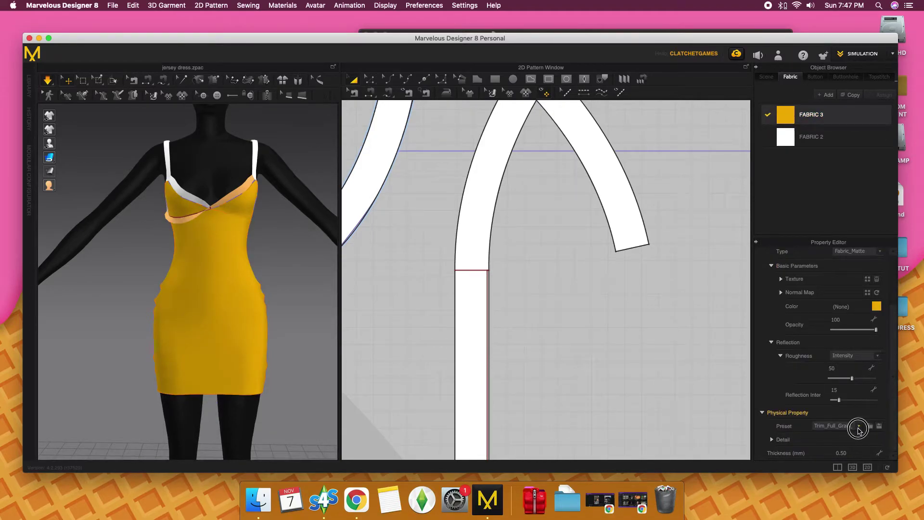
pyautogui.click(859, 427)
pyautogui.scroll(3, 872, 214)
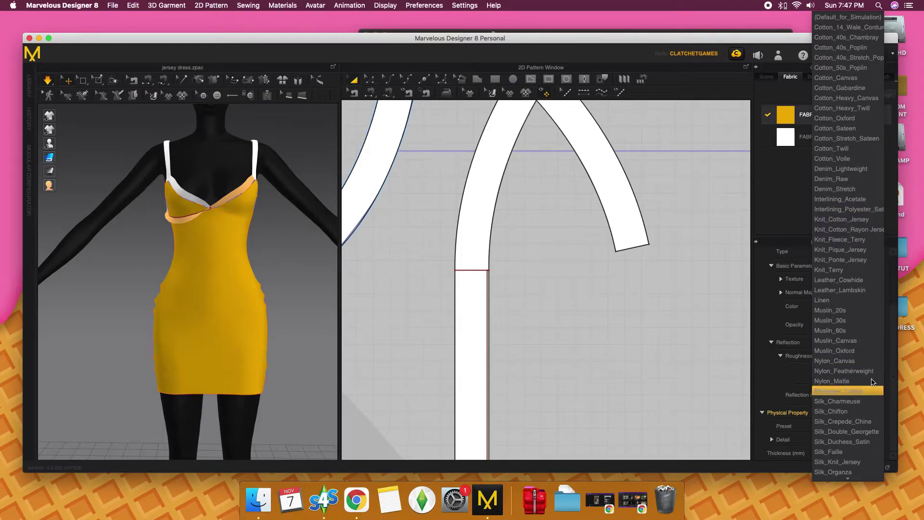
pyautogui.click(869, 371)
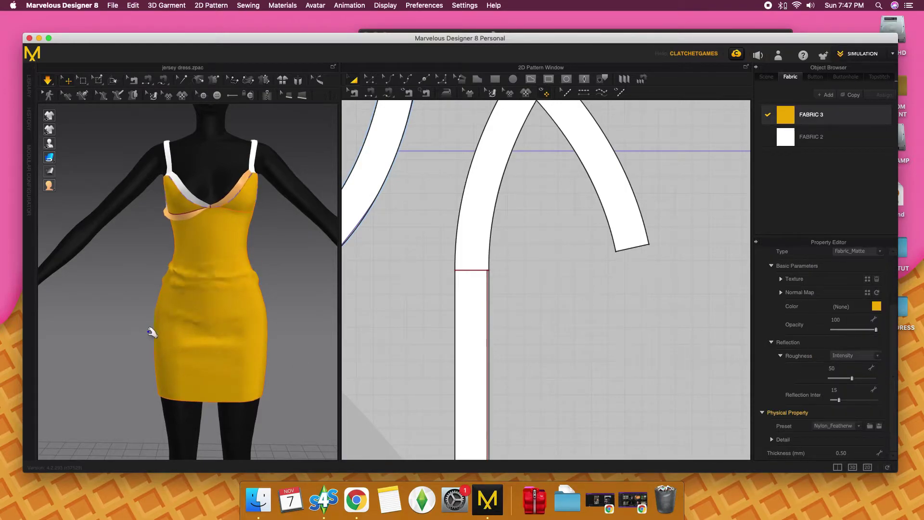
pyautogui.moveTo(121, 320); pyautogui.dragTo(186, 295, button='right')
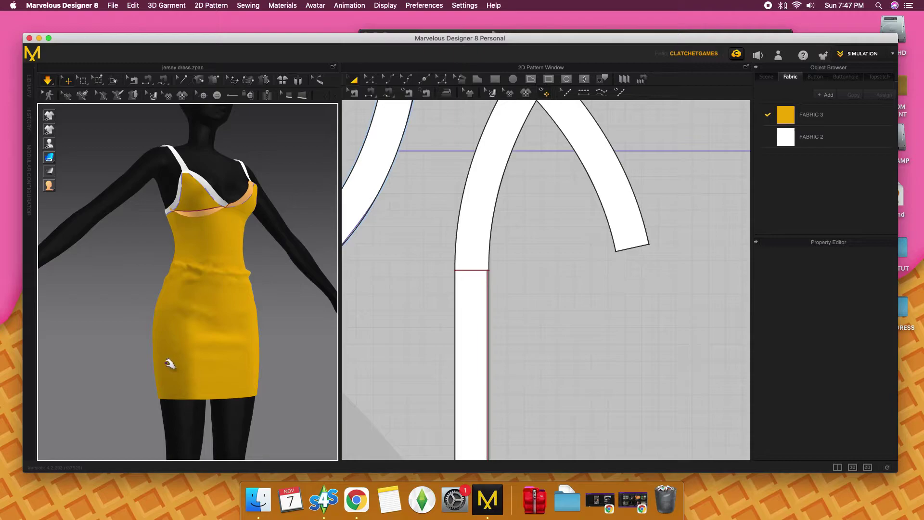
# Pull the lighter dress's front hem down on the left and right sides.
pyautogui.moveTo(169, 363); pyautogui.dragTo(163, 465)
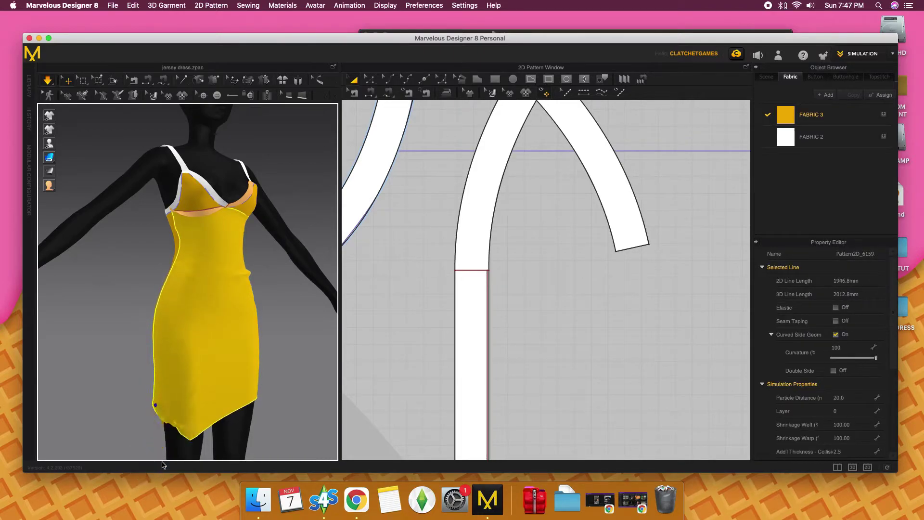
pyautogui.moveTo(289, 316); pyautogui.dragTo(248, 315, button='right')
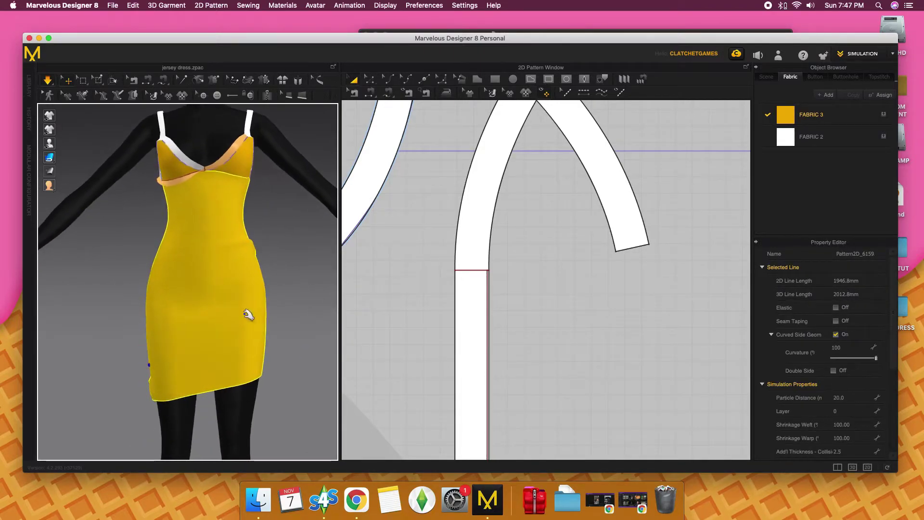
pyautogui.moveTo(264, 351); pyautogui.dragTo(284, 455)
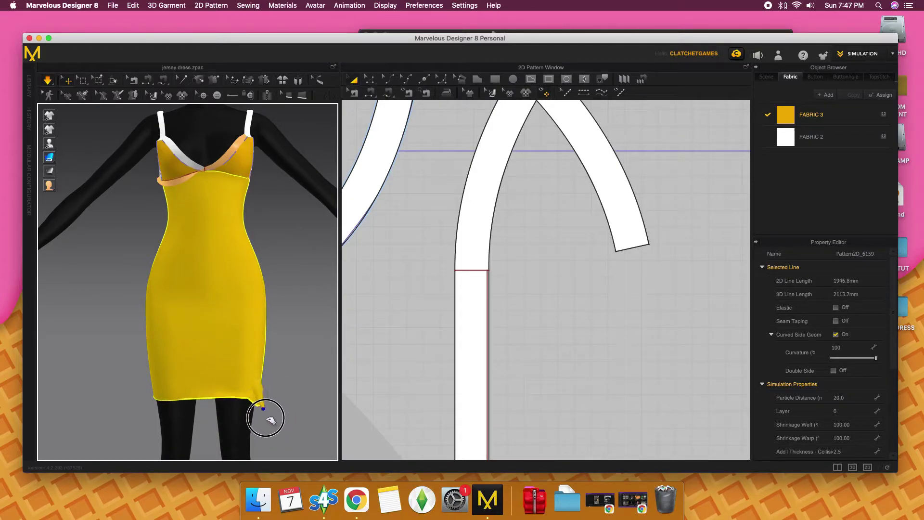
# Pull the back hem down twice to level it, then zoom in on the bodice.
pyautogui.click(128, 362)
pyautogui.moveTo(145, 356); pyautogui.dragTo(298, 351, button='right')
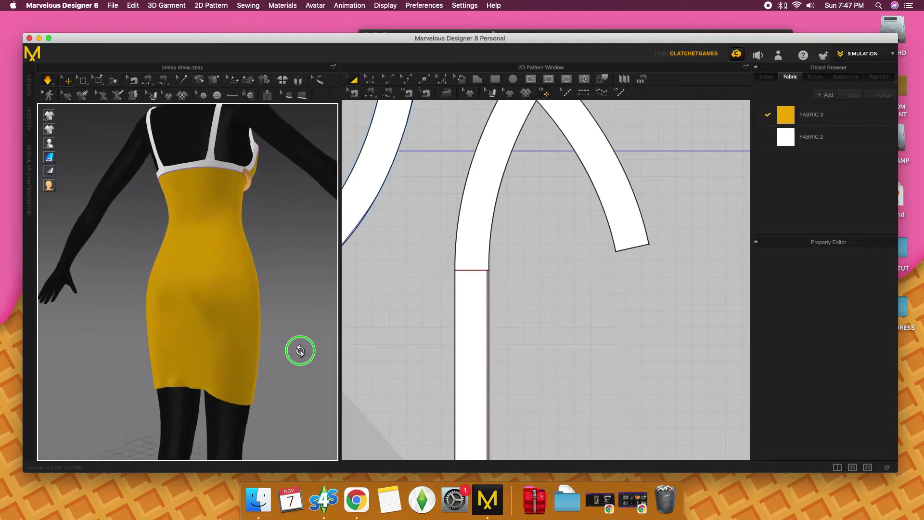
pyautogui.moveTo(179, 378); pyautogui.dragTo(174, 440)
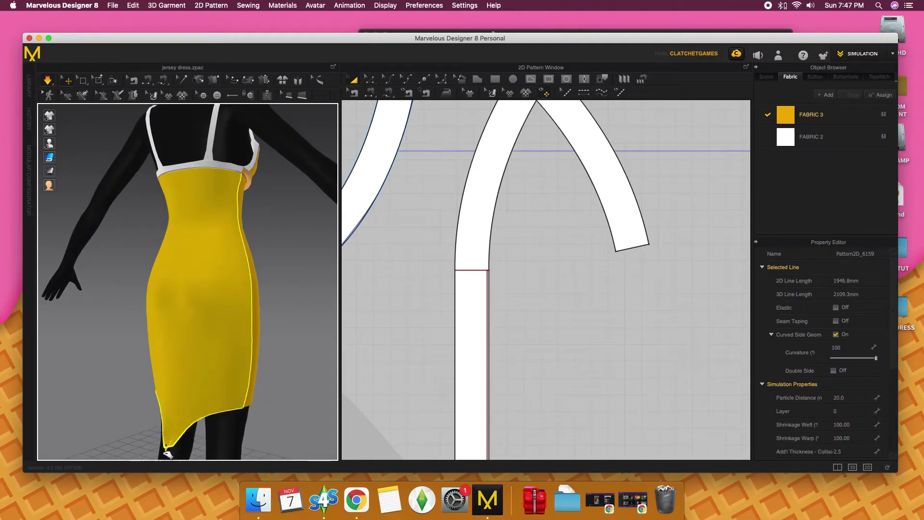
pyautogui.moveTo(194, 381); pyautogui.dragTo(199, 426)
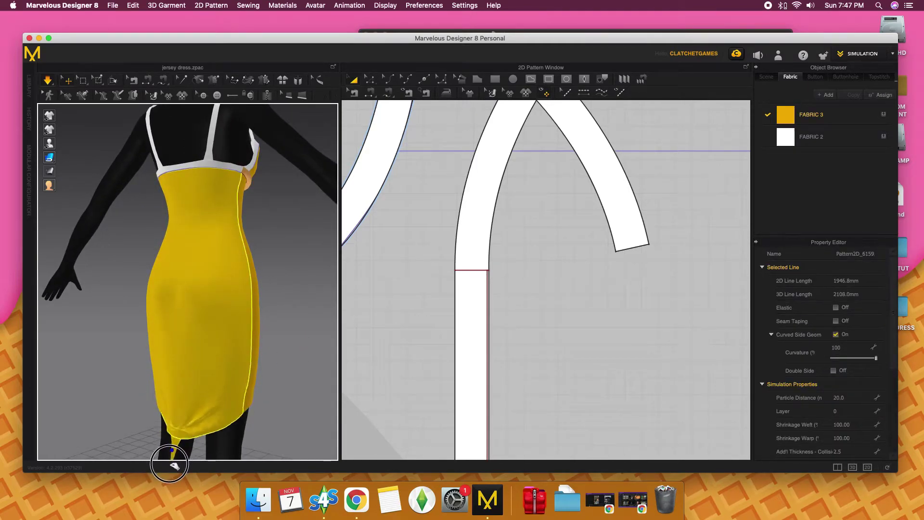
pyautogui.click(305, 255)
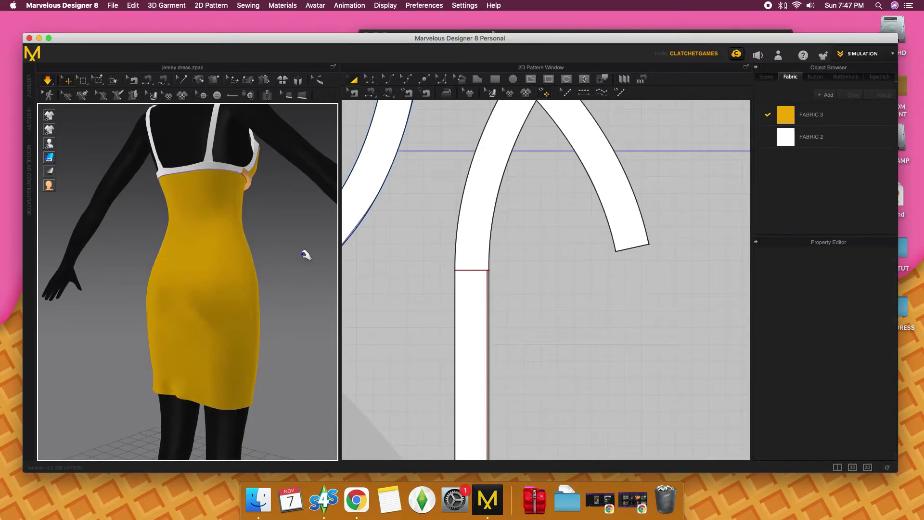
pyautogui.moveTo(305, 256)
pyautogui.mouseDown(button='right')
pyautogui.moveTo(201, 245)
pyautogui.moveTo(200, 223)
pyautogui.mouseUp(button='right')
pyautogui.scroll(3, 213, 337)
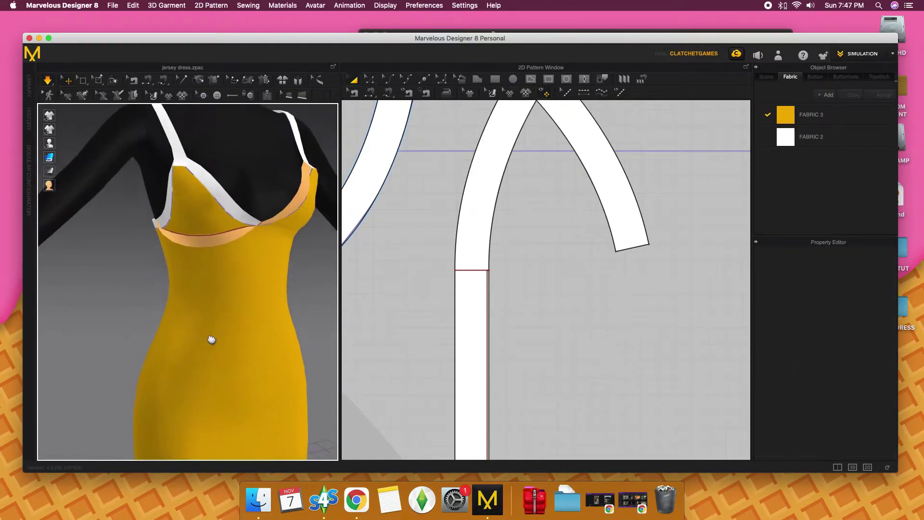
pyautogui.moveTo(212, 337); pyautogui.dragTo(196, 290, button='right')
pyautogui.scroll(2, 192, 302)
# Drag the white band's loose end onto the bodice so it folds across the bust, length 803.8 mm.
pyautogui.click(183, 252)
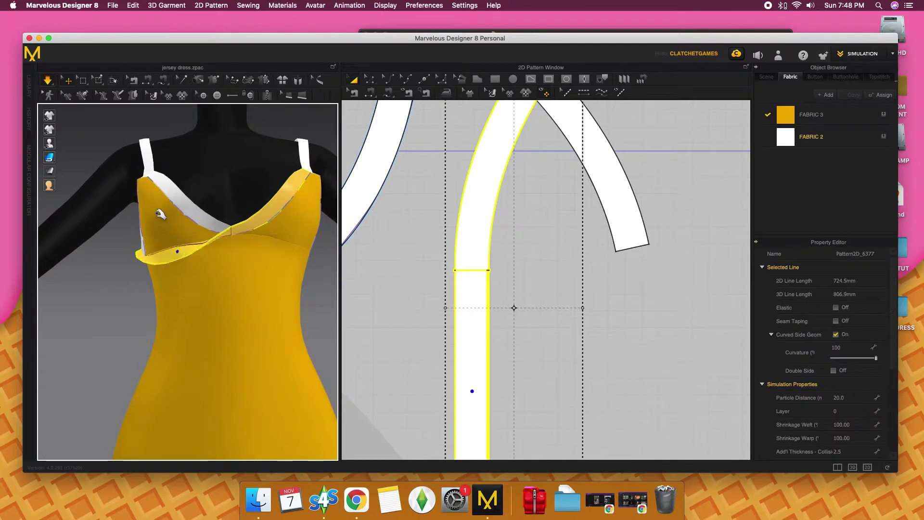
pyautogui.moveTo(137, 235); pyautogui.dragTo(137, 217)
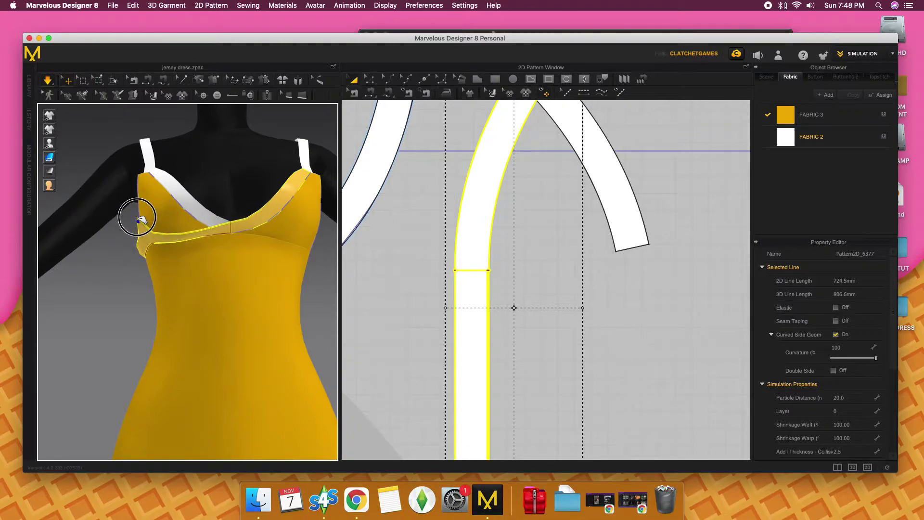
pyautogui.moveTo(144, 223); pyautogui.dragTo(199, 235, button='right')
pyautogui.moveTo(216, 245)
pyautogui.mouseDown(button='right')
pyautogui.moveTo(185, 258)
pyautogui.moveTo(161, 252)
pyautogui.moveTo(166, 242)
pyautogui.mouseUp(button='right')
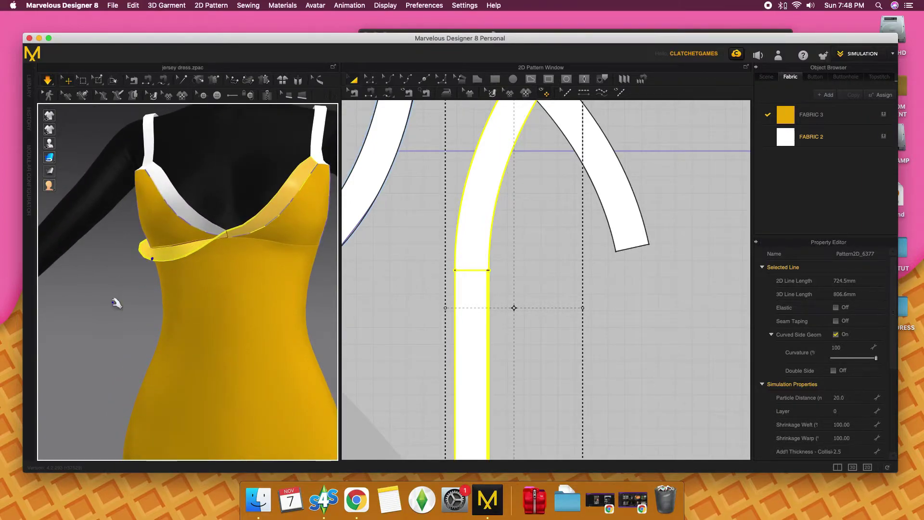
pyautogui.moveTo(117, 303)
pyautogui.mouseDown(button='right')
pyautogui.moveTo(128, 289)
pyautogui.moveTo(202, 289)
pyautogui.moveTo(226, 262)
pyautogui.moveTo(163, 295)
pyautogui.moveTo(175, 275)
pyautogui.moveTo(165, 280)
pyautogui.moveTo(220, 276)
pyautogui.mouseUp(button='right')
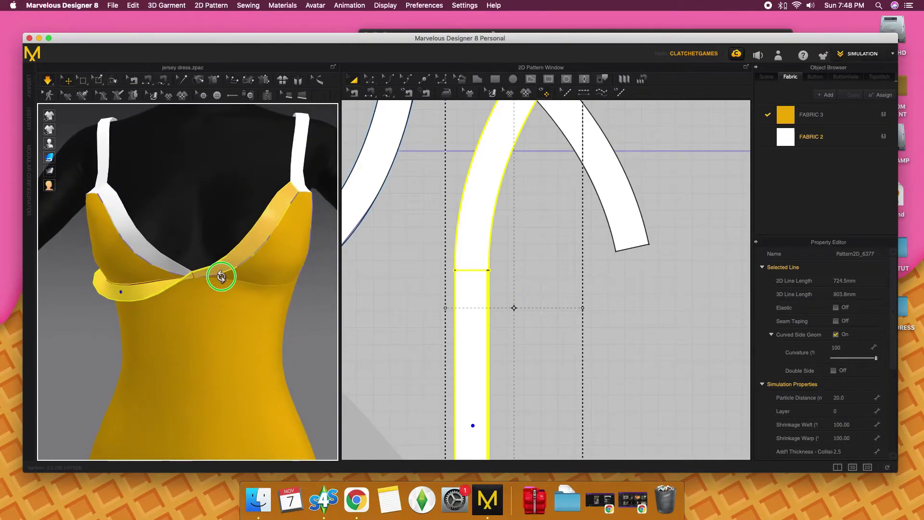
# Try the Default_for_Sim preset on white FABRIC 2, then undo back to Trim_Full_Grain.
pyautogui.click(787, 139)
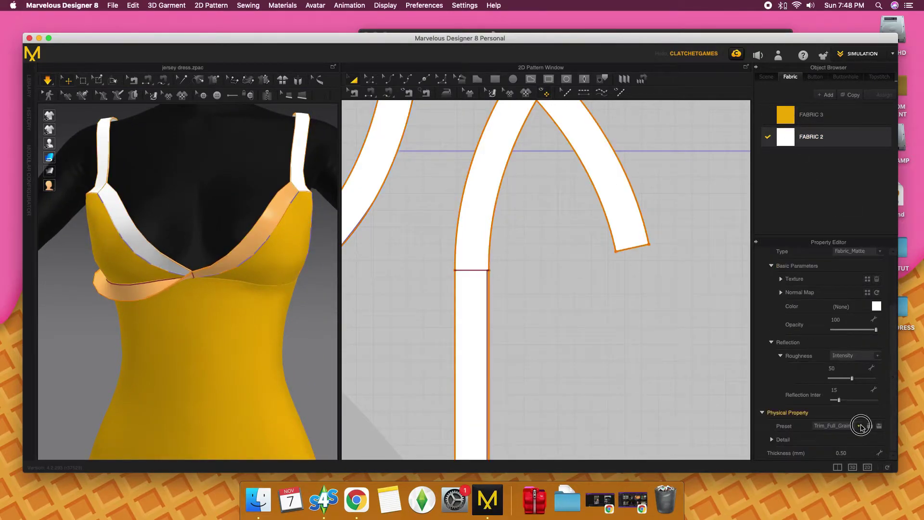
pyautogui.click(861, 427)
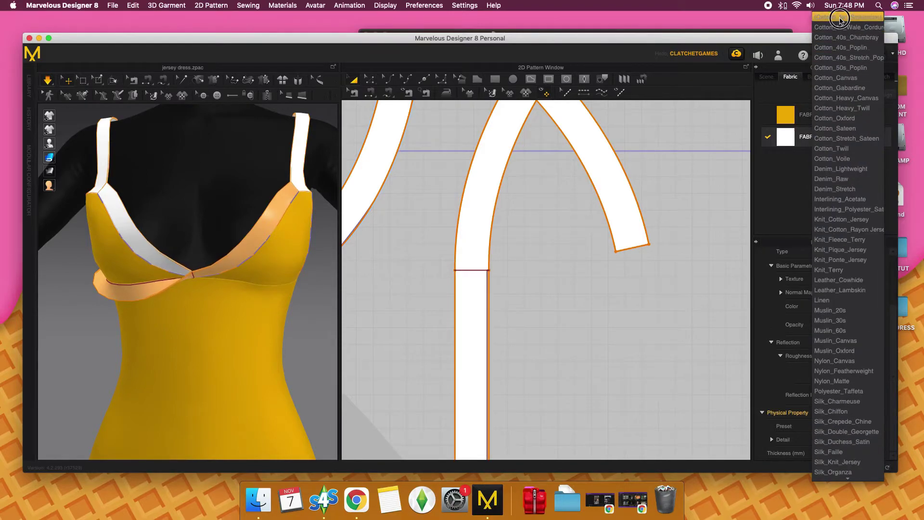
pyautogui.click(839, 18)
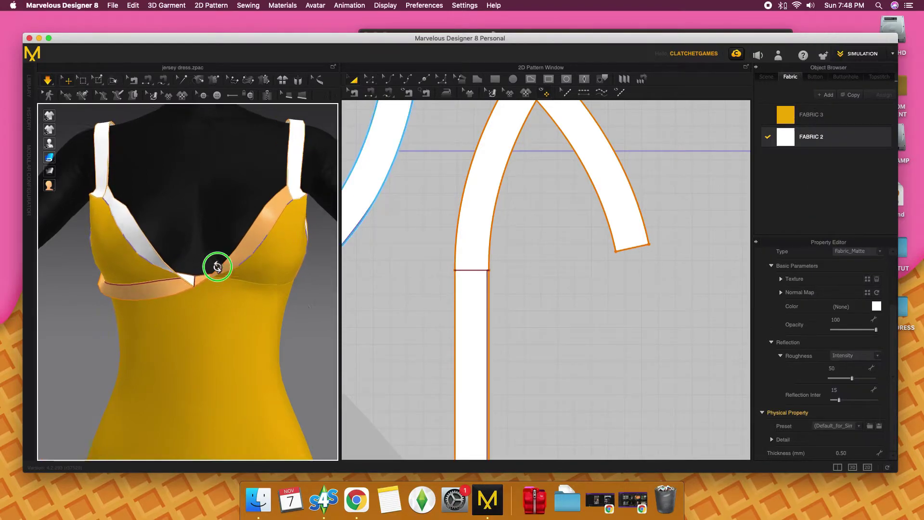
pyautogui.moveTo(217, 264)
pyautogui.mouseDown(button='right')
pyautogui.moveTo(233, 258)
pyautogui.moveTo(209, 264)
pyautogui.moveTo(259, 286)
pyautogui.moveTo(202, 280)
pyautogui.moveTo(223, 273)
pyautogui.mouseUp(button='right')
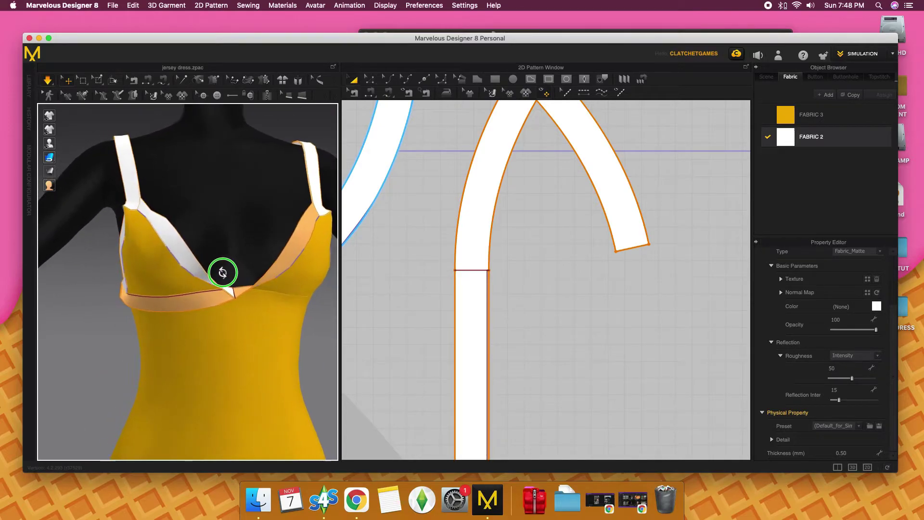
pyautogui.click(132, 6)
pyautogui.click(135, 17)
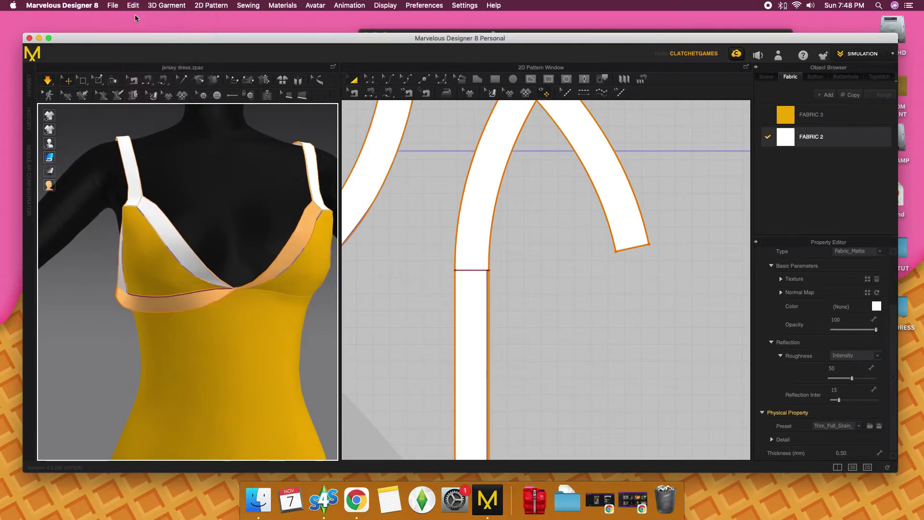
# Drag the white band's neckline edge so it sits flatter across the bust.
pyautogui.moveTo(154, 202)
pyautogui.mouseDown(button='right')
pyautogui.moveTo(176, 196)
pyautogui.moveTo(171, 234)
pyautogui.mouseUp(button='right')
pyautogui.click(161, 302)
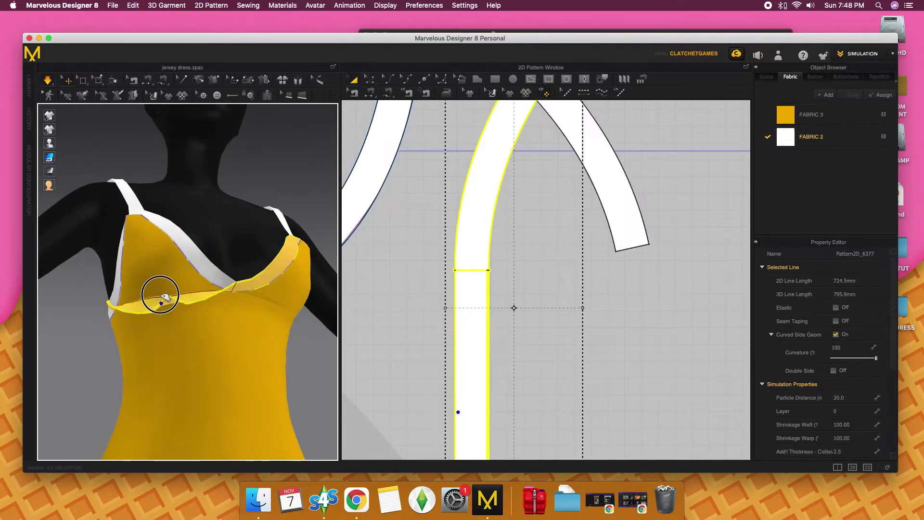
pyautogui.moveTo(159, 298); pyautogui.dragTo(144, 263)
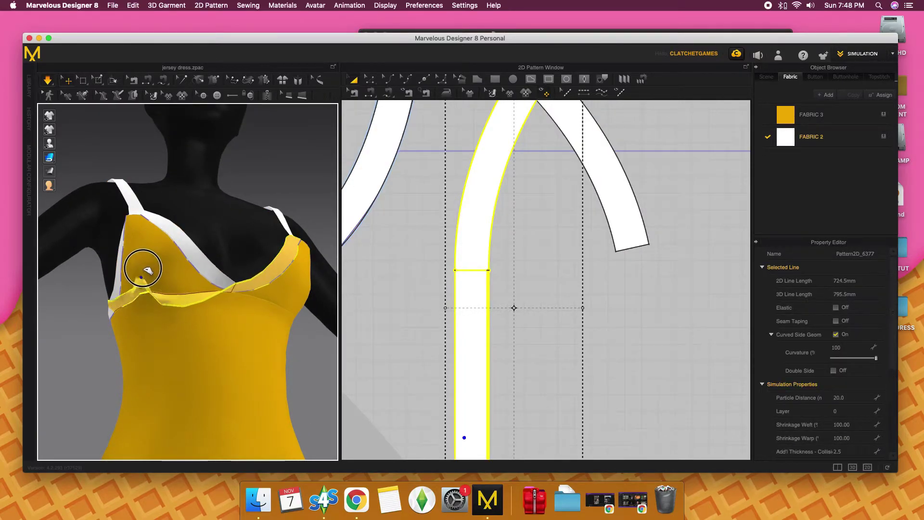
pyautogui.click(90, 362)
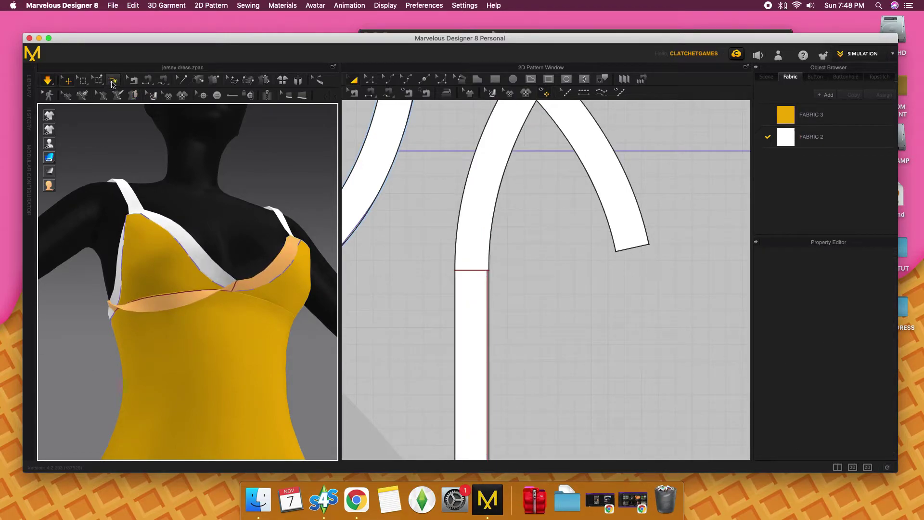
pyautogui.click(111, 84)
# Try sharpening the band's fold angle directly in 3D, then undo it.
pyautogui.moveTo(145, 288); pyautogui.dragTo(186, 305, button='right')
pyautogui.click(206, 309)
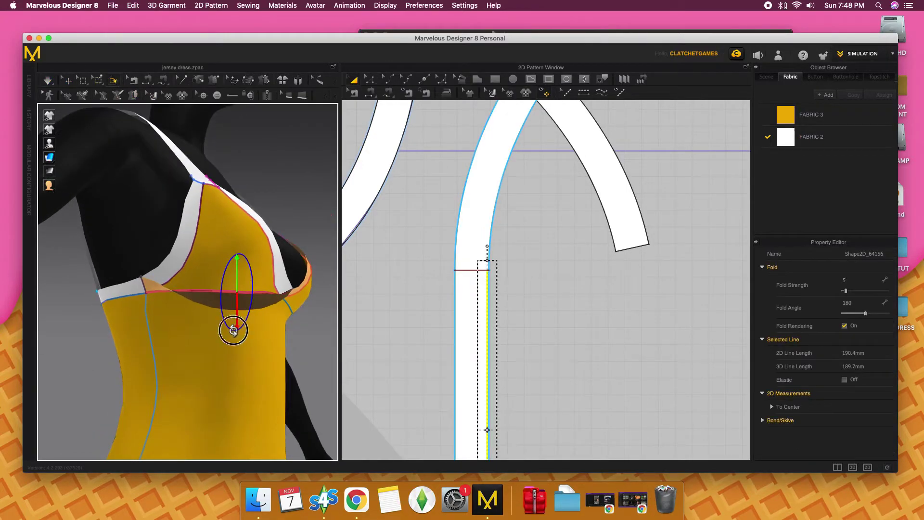
pyautogui.moveTo(233, 330); pyautogui.dragTo(235, 305)
pyautogui.moveTo(235, 306); pyautogui.dragTo(252, 264, button='right')
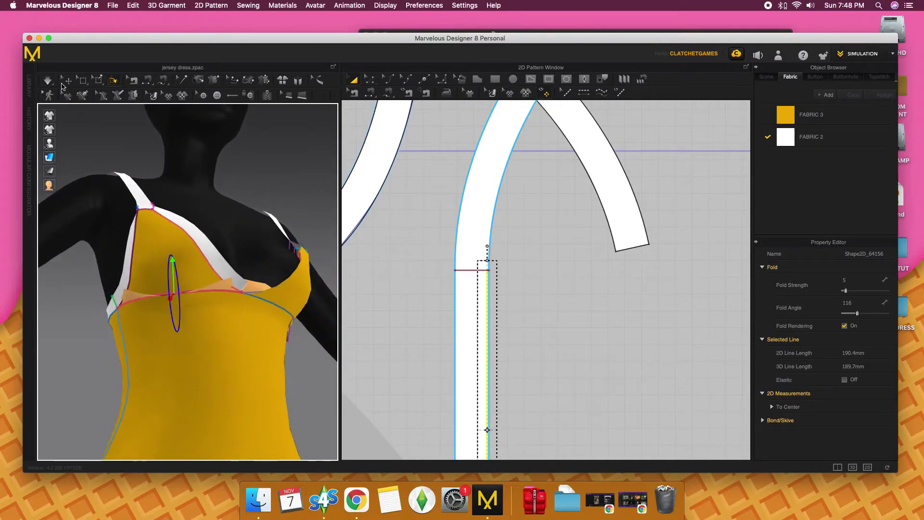
pyautogui.press('super+z')
pyautogui.press('q')
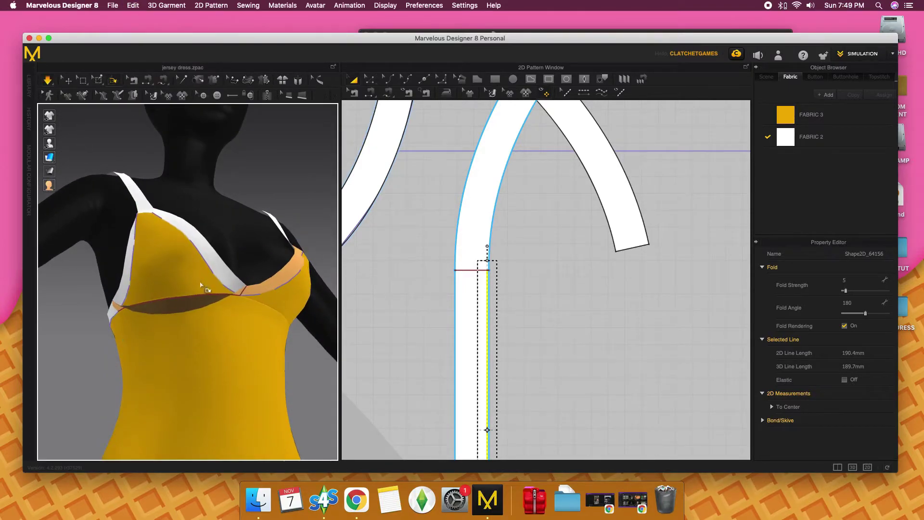
pyautogui.moveTo(233, 330); pyautogui.dragTo(505, 335, button='right')
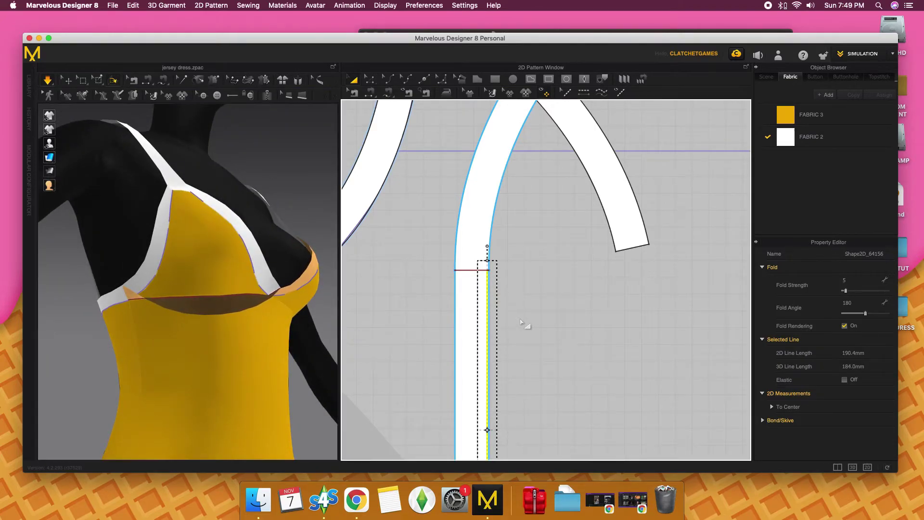
# Select the under-bust band's internal fold line.
pyautogui.click(526, 323)
pyautogui.click(487, 326)
pyautogui.scroll(2, 248, 305)
pyautogui.moveTo(182, 288); pyautogui.dragTo(226, 289, button='right')
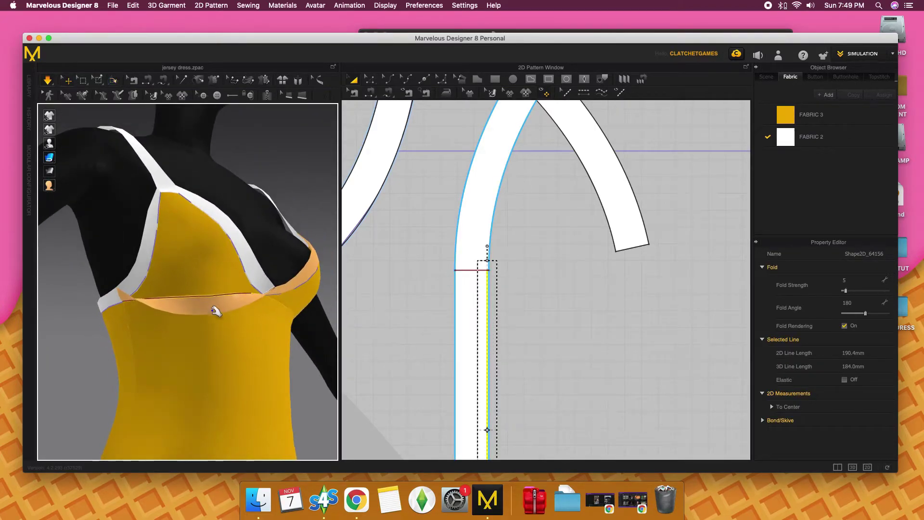
pyautogui.click(208, 309)
pyautogui.click(487, 345)
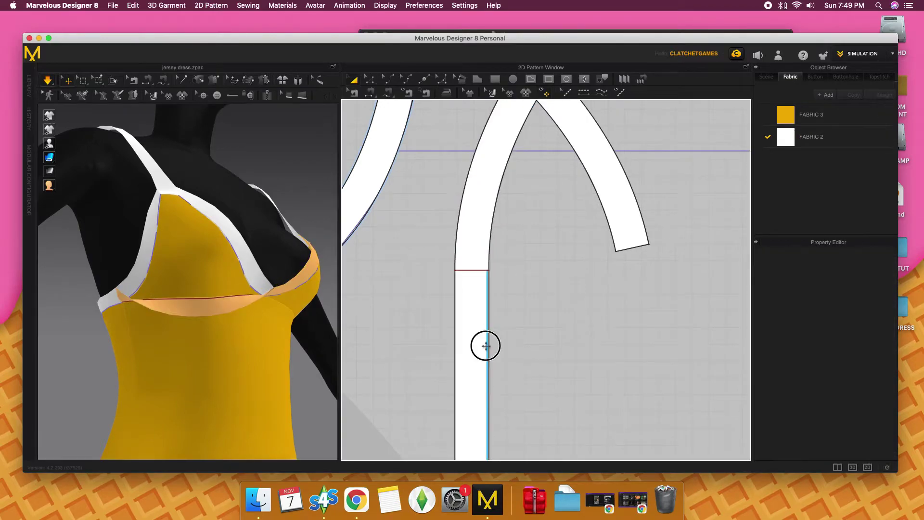
pyautogui.moveTo(173, 303); pyautogui.dragTo(207, 306, button='right')
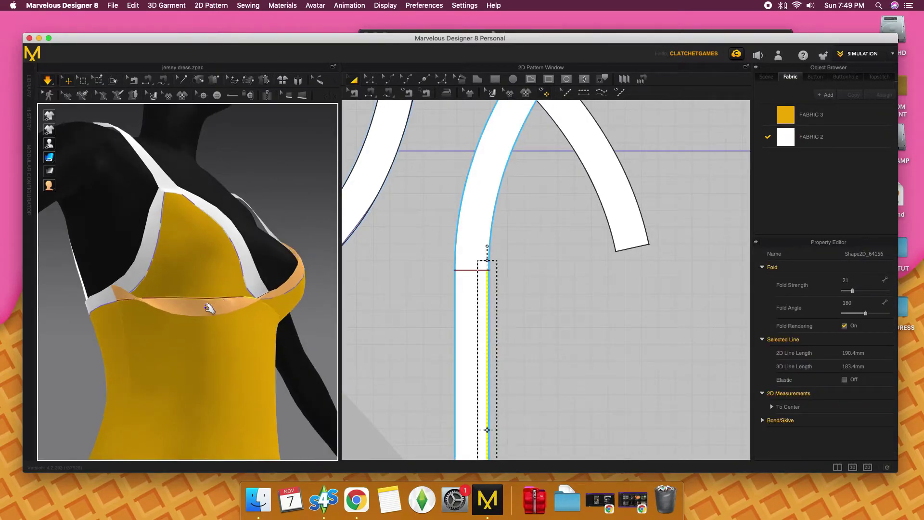
pyautogui.click(207, 306)
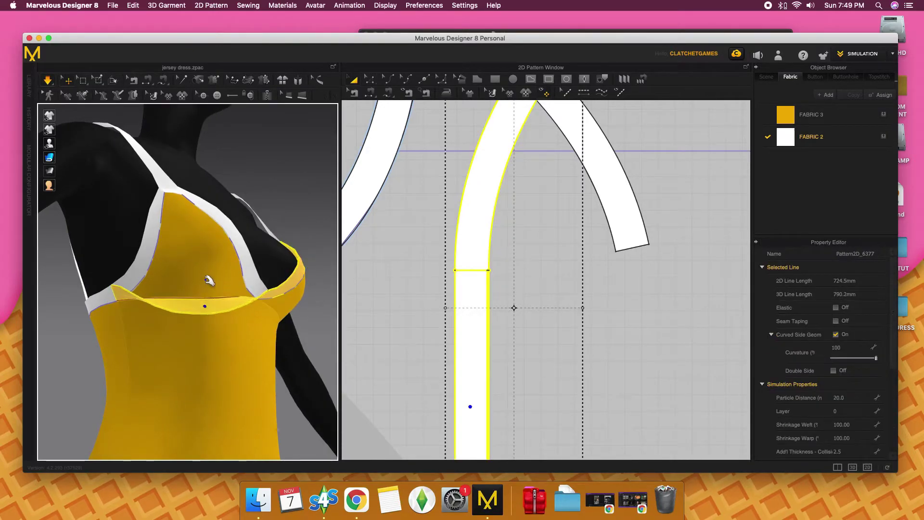
pyautogui.click(487, 323)
# Set the band's fold to Fold Strength 20 and Fold Angle 60.
pyautogui.click(860, 291)
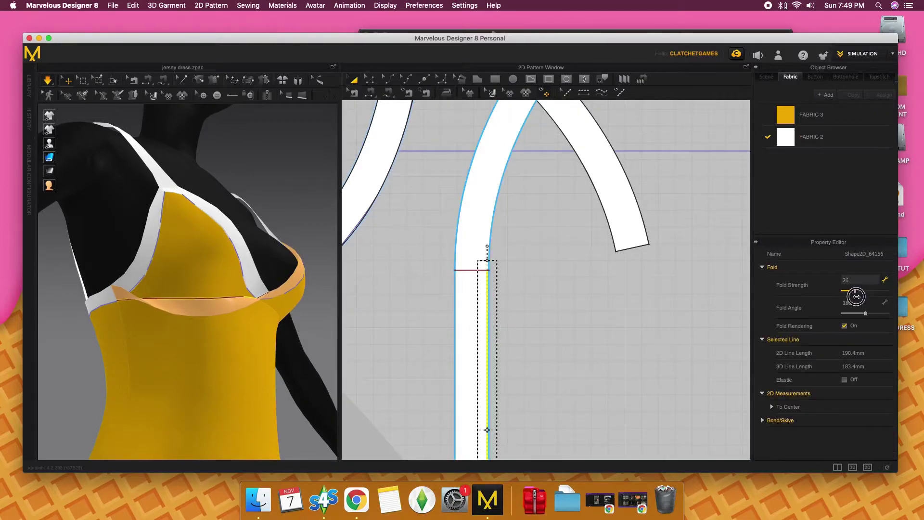
pyautogui.moveTo(865, 313); pyautogui.dragTo(850, 312)
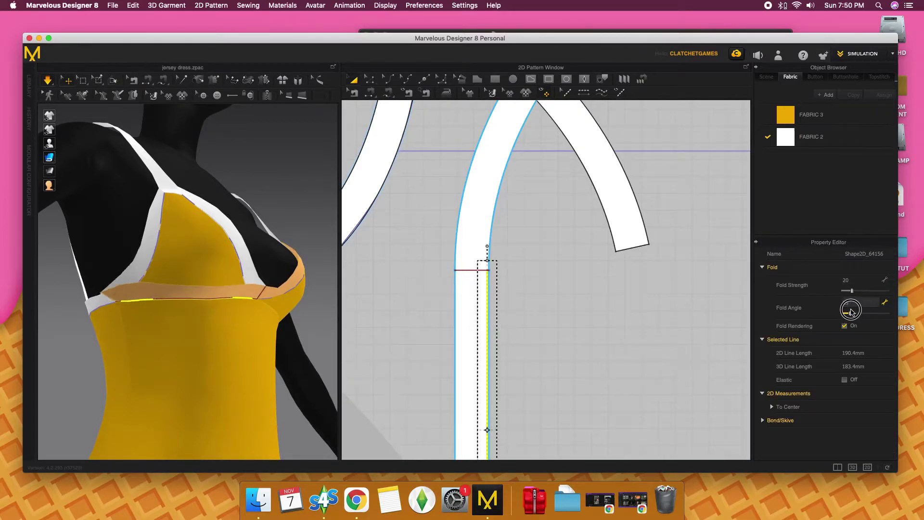
pyautogui.write('60')
pyautogui.press('Return')
pyautogui.moveTo(134, 367)
pyautogui.mouseDown(button='right')
pyautogui.moveTo(141, 331)
pyautogui.moveTo(118, 329)
pyautogui.moveTo(217, 309)
pyautogui.moveTo(173, 316)
pyautogui.moveTo(173, 257)
pyautogui.mouseUp(button='right')
# Put the white band pattern on simulation layer 1 and dismiss the information message.
pyautogui.click(177, 261)
pyautogui.moveTo(225, 224)
pyautogui.mouseDown(button='right')
pyautogui.moveTo(238, 231)
pyautogui.moveTo(173, 318)
pyautogui.mouseUp(button='right')
pyautogui.click(840, 411)
pyautogui.write('1')
pyautogui.press('Return')
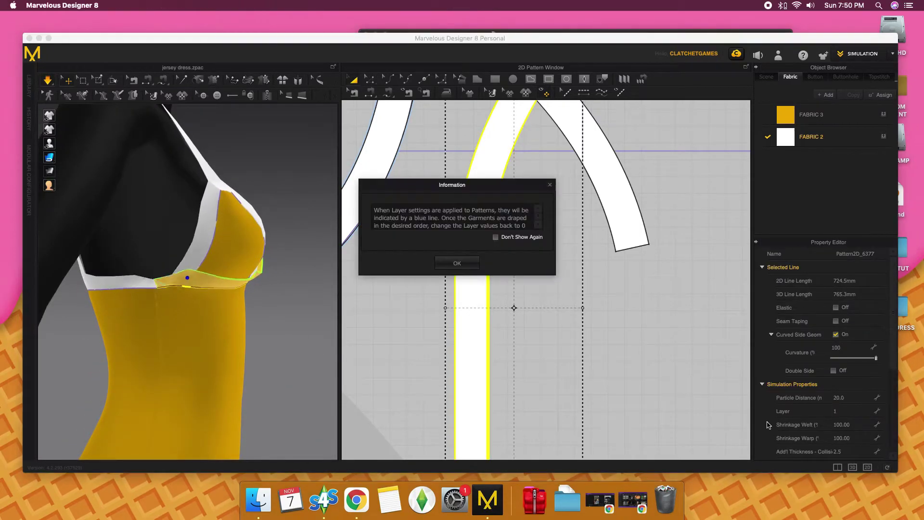
pyautogui.click(464, 264)
# Recheck the band's fold line settings and inspect the band draping over the bodice.
pyautogui.click(453, 334)
pyautogui.click(487, 337)
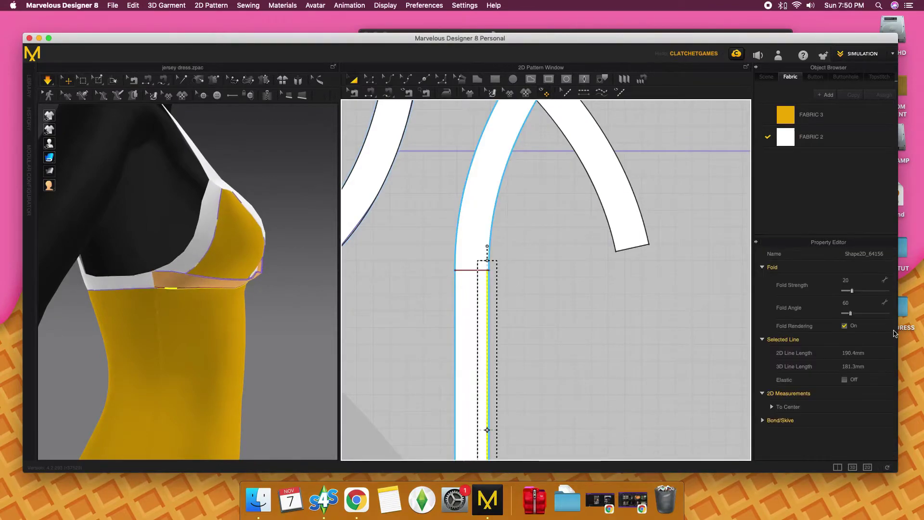
pyautogui.click(853, 314)
pyautogui.click(654, 334)
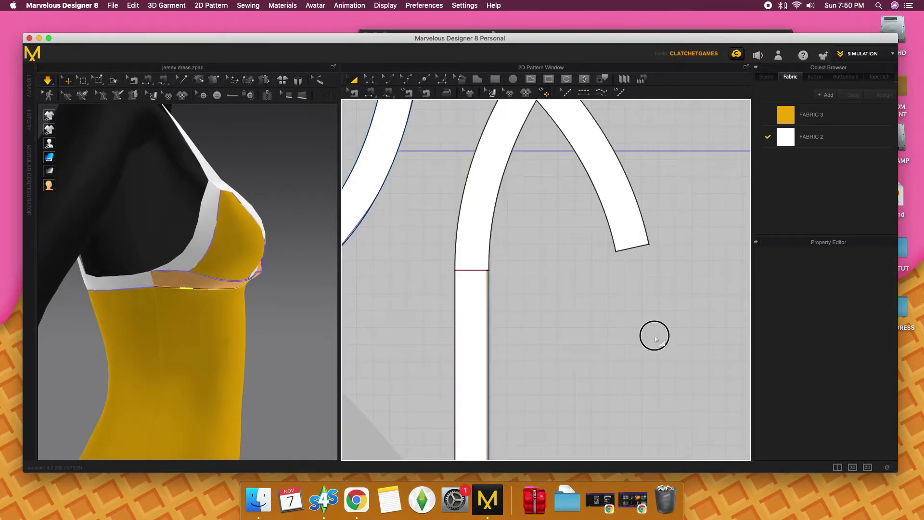
pyautogui.moveTo(269, 288)
pyautogui.mouseDown(button='right')
pyautogui.moveTo(208, 305)
pyautogui.moveTo(188, 284)
pyautogui.mouseUp(button='right')
pyautogui.click(186, 281)
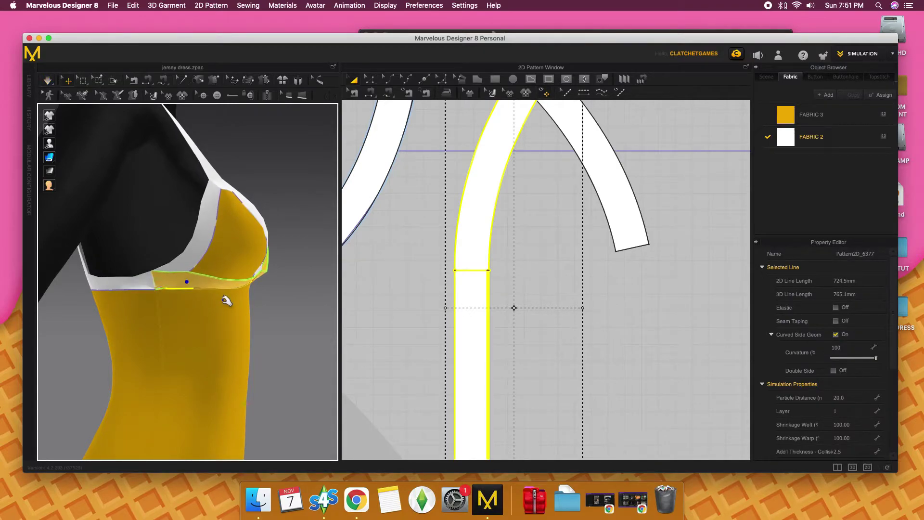
pyautogui.moveTo(226, 301)
pyautogui.mouseDown(button='right')
pyautogui.moveTo(238, 324)
pyautogui.moveTo(177, 327)
pyautogui.moveTo(198, 282)
pyautogui.moveTo(266, 262)
pyautogui.moveTo(238, 264)
pyautogui.mouseUp(button='right')
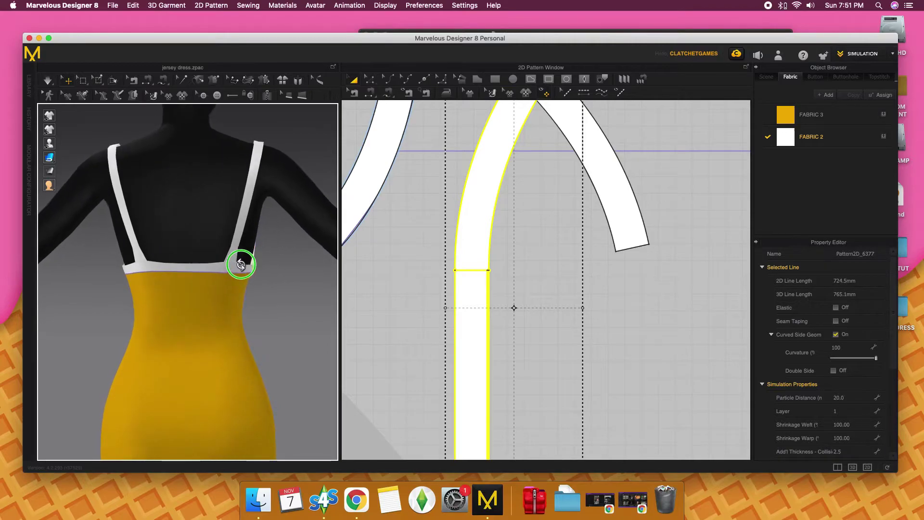
# Zoom the 2D window to the white back strip in Edit Sewing mode.
pyautogui.scroll(-3, 517, 280)
pyautogui.scroll(2, 619, 372)
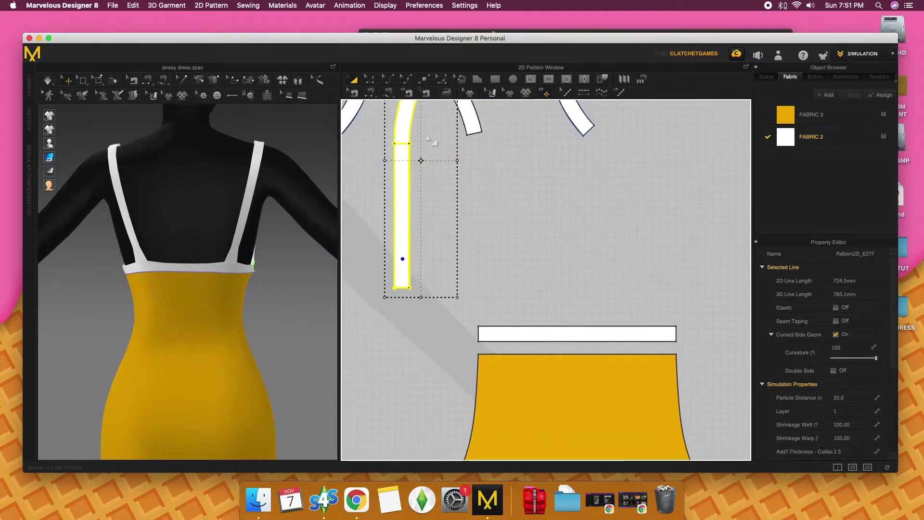
pyautogui.press('b')
pyautogui.scroll(2, 597, 322)
pyautogui.scroll(2, 597, 322)
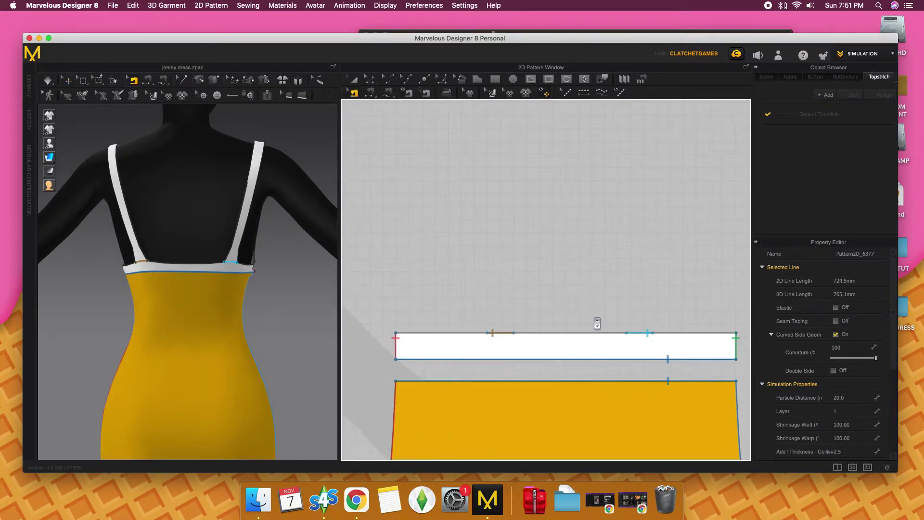
pyautogui.scroll(-1, 596, 321)
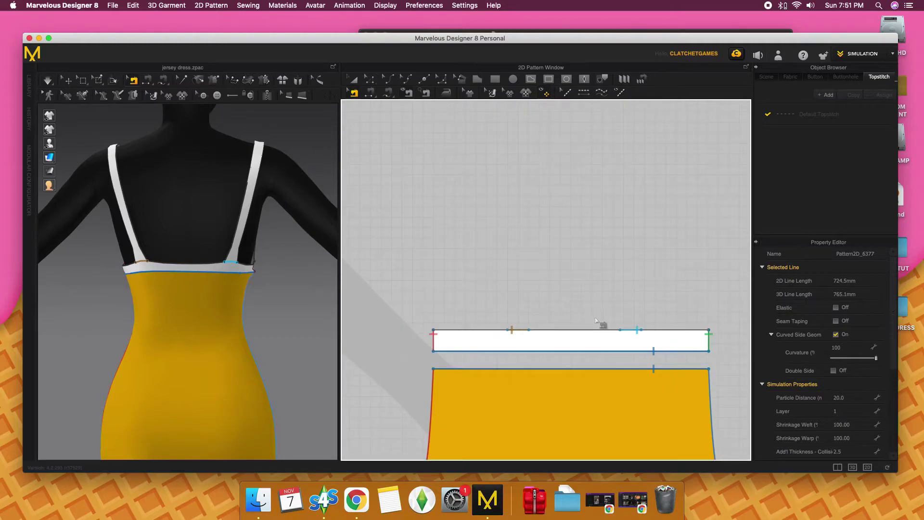
# Select the back strip's top-edge seam to show its Custom Angle sewing settings.
pyautogui.click(636, 331)
pyautogui.scroll(2, 639, 334)
pyautogui.scroll(1, 640, 334)
pyautogui.scroll(-1, 661, 339)
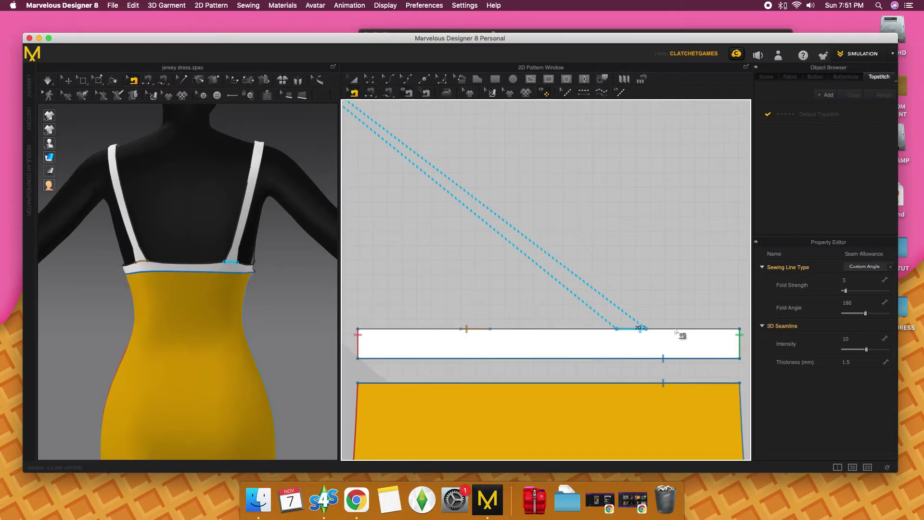
pyautogui.click(676, 331)
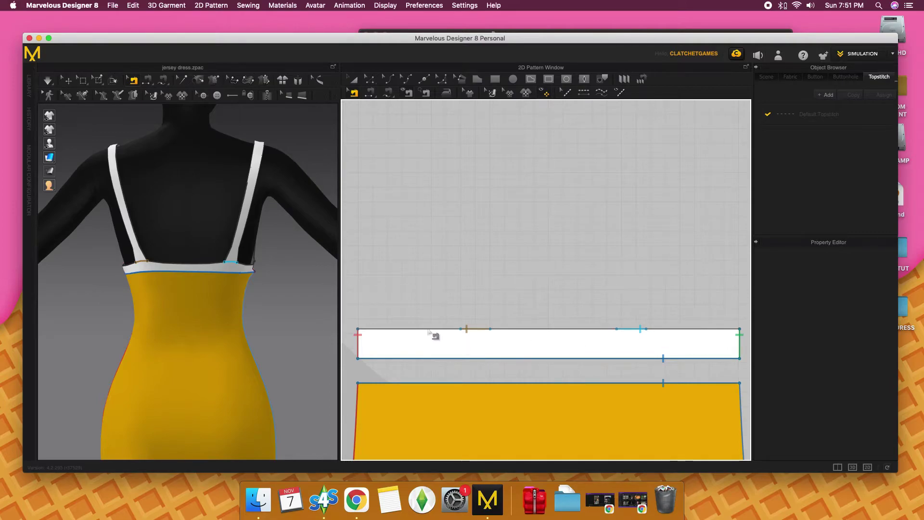
pyautogui.click(465, 332)
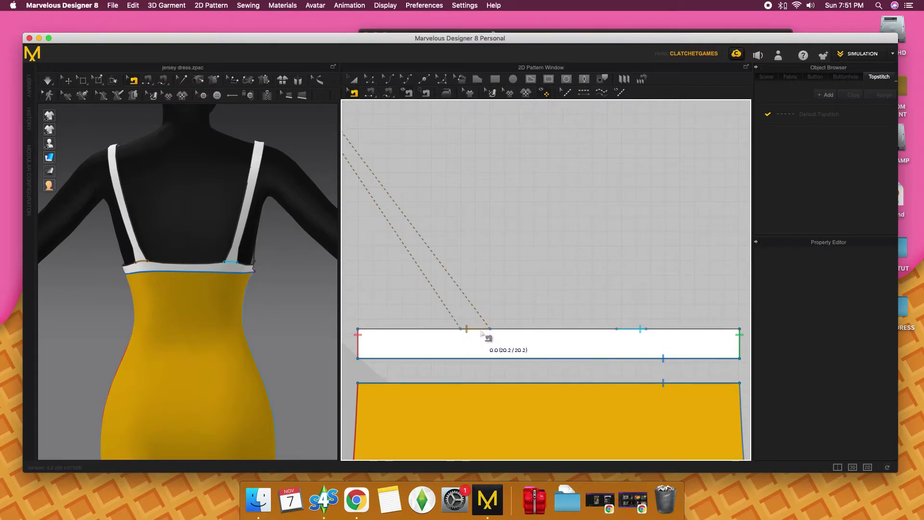
pyautogui.click(628, 329)
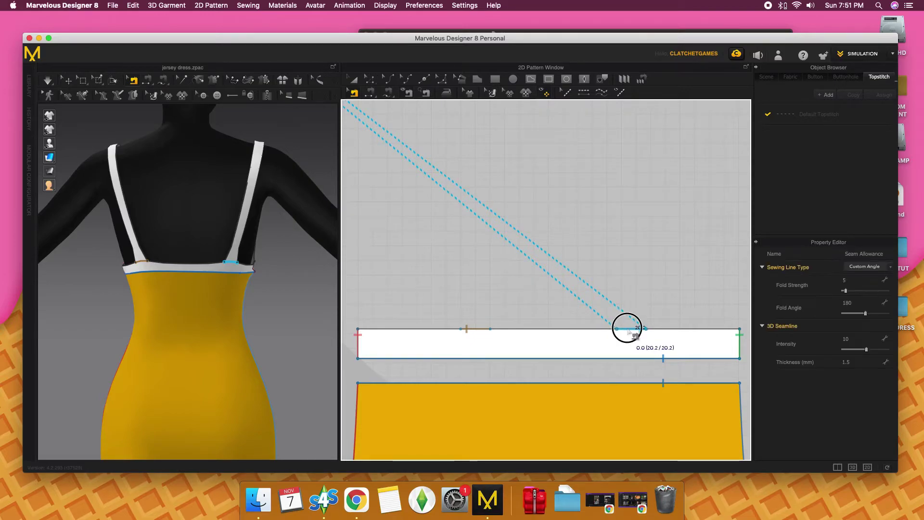
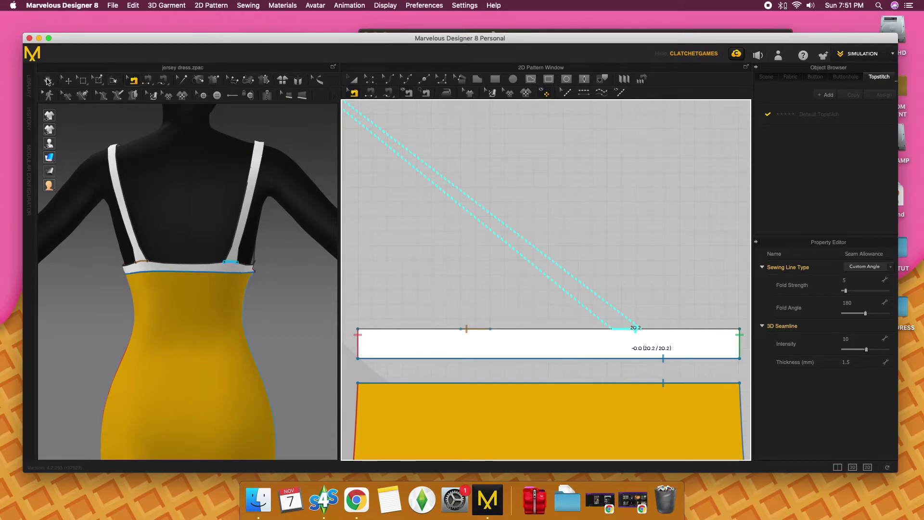
# Apply the seam joining the white binding to the bodice top edge and let it simulate.
pyautogui.click(47, 80)
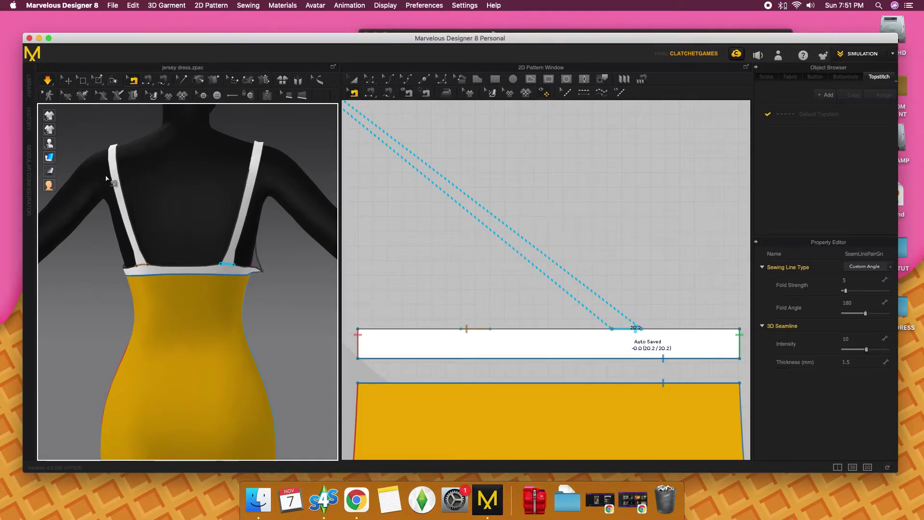
pyautogui.moveTo(214, 219); pyautogui.dragTo(199, 209, button='right')
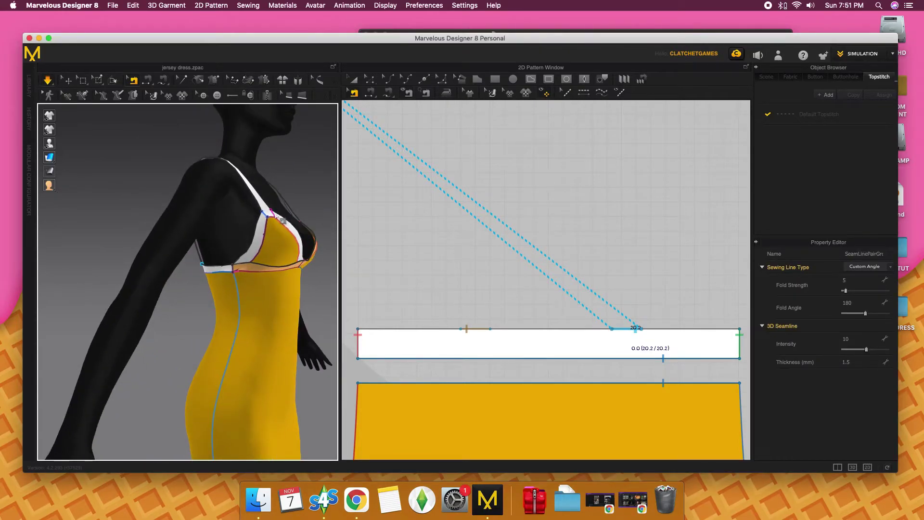
pyautogui.moveTo(283, 221)
pyautogui.mouseDown(button='right')
pyautogui.moveTo(243, 214)
pyautogui.moveTo(317, 235)
pyautogui.mouseUp(button='right')
pyautogui.click(67, 80)
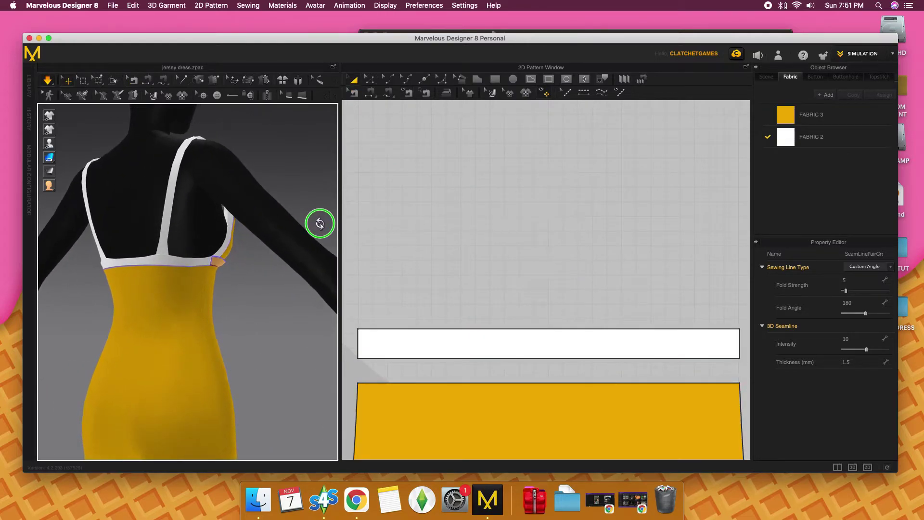
# Freeze the white binding piece, then unfreeze it so it simulates again.
pyautogui.click(154, 264)
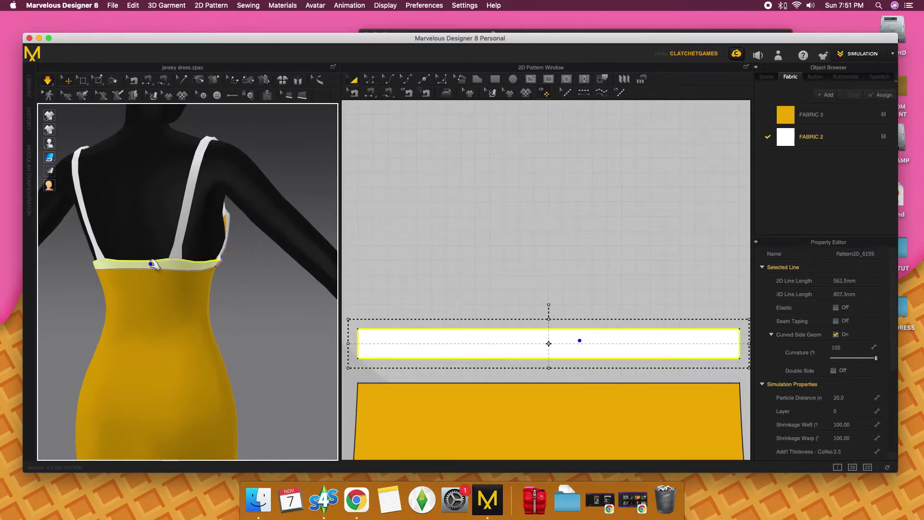
pyautogui.rightClick(152, 264)
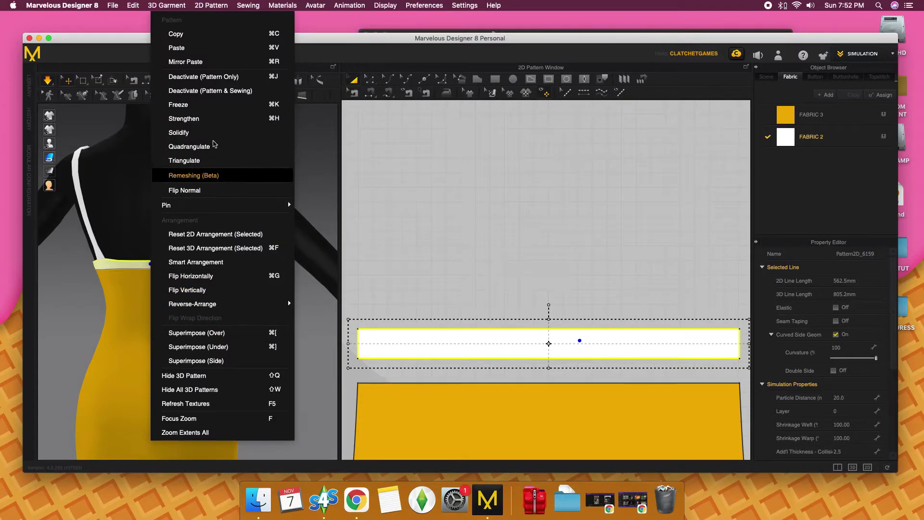
pyautogui.click(198, 105)
pyautogui.moveTo(236, 292)
pyautogui.mouseDown(button='right')
pyautogui.moveTo(200, 272)
pyautogui.moveTo(213, 276)
pyautogui.mouseUp(button='right')
pyautogui.rightClick(192, 261)
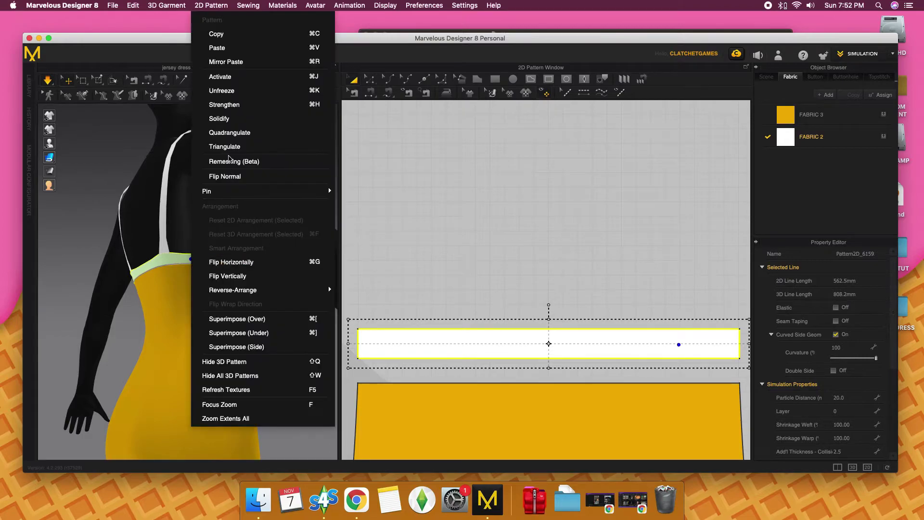
pyautogui.click(230, 91)
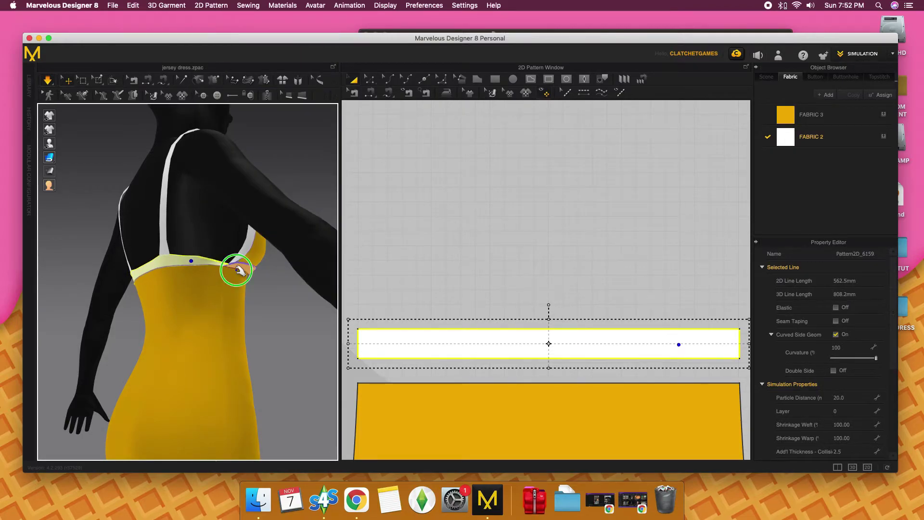
# Strengthen the white binding piece.
pyautogui.moveTo(222, 261); pyautogui.dragTo(165, 274, button='right')
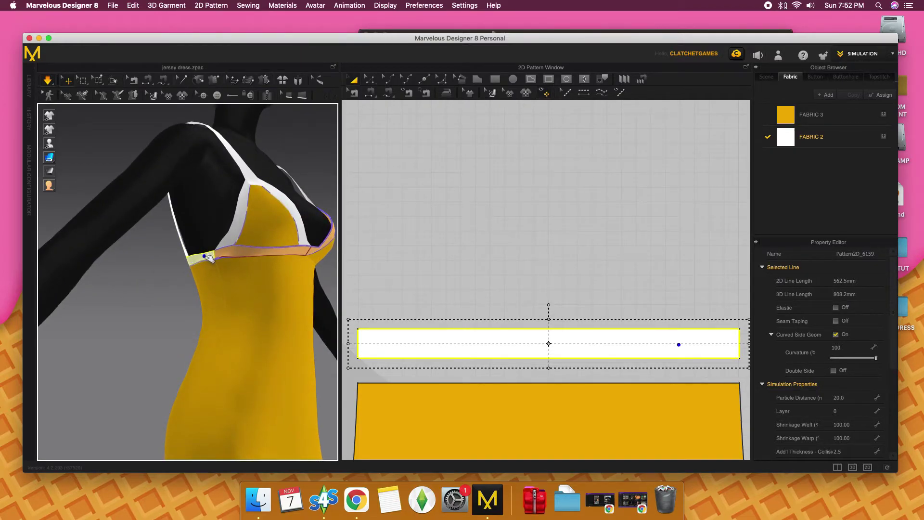
pyautogui.rightClick(204, 256)
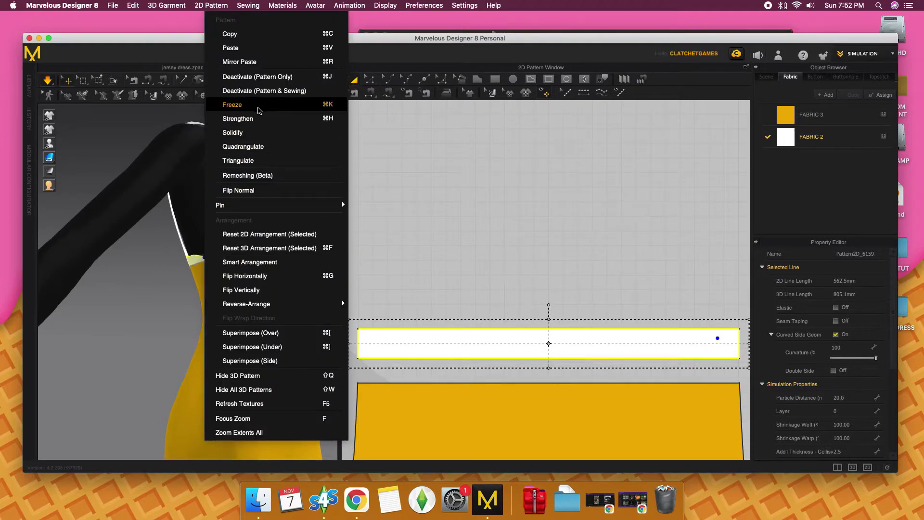
pyautogui.click(257, 125)
pyautogui.click(167, 331)
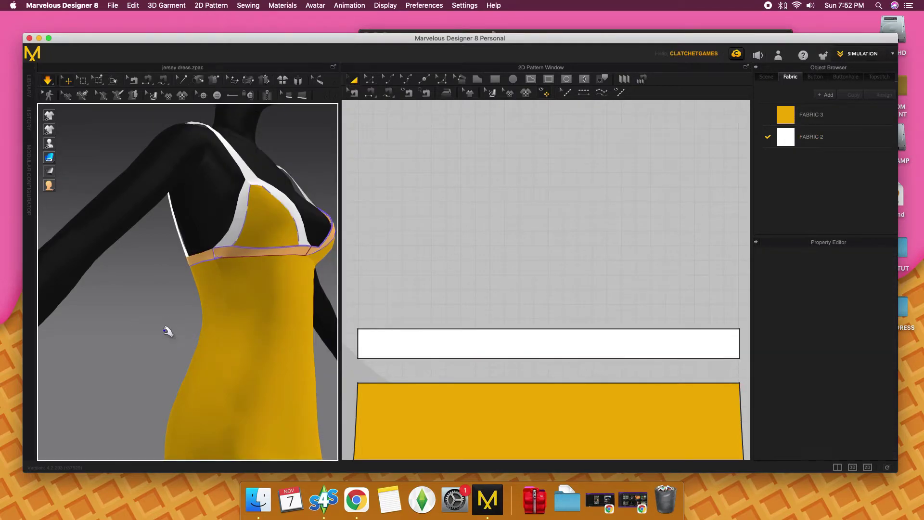
# Strengthen the piece running along the bodice's top edge.
pyautogui.moveTo(165, 328); pyautogui.dragTo(178, 342, button='right')
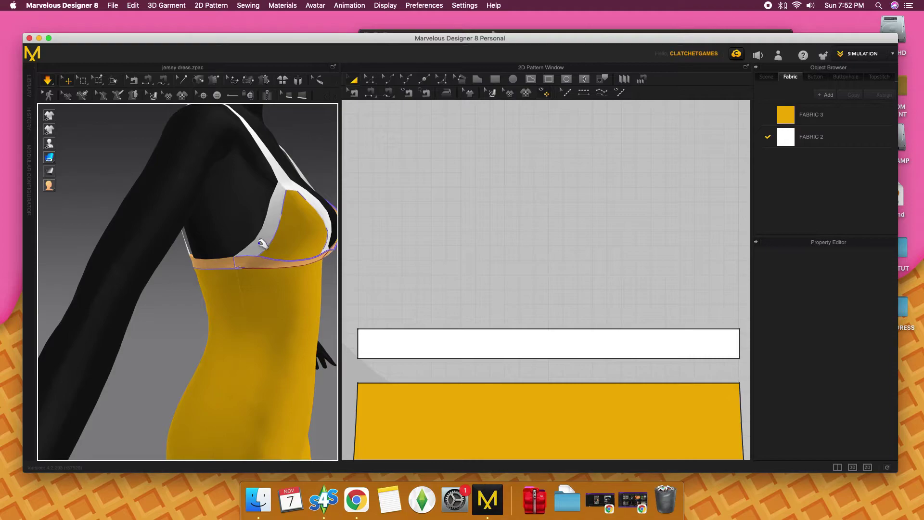
pyautogui.moveTo(262, 244)
pyautogui.mouseDown(button='right')
pyautogui.moveTo(195, 282)
pyautogui.moveTo(245, 282)
pyautogui.mouseUp(button='right')
pyautogui.click(213, 248)
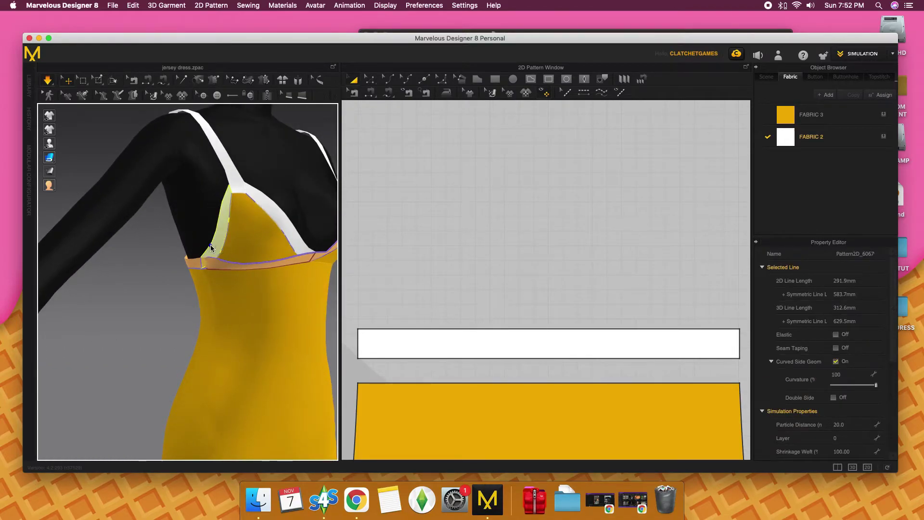
pyautogui.rightClick(210, 244)
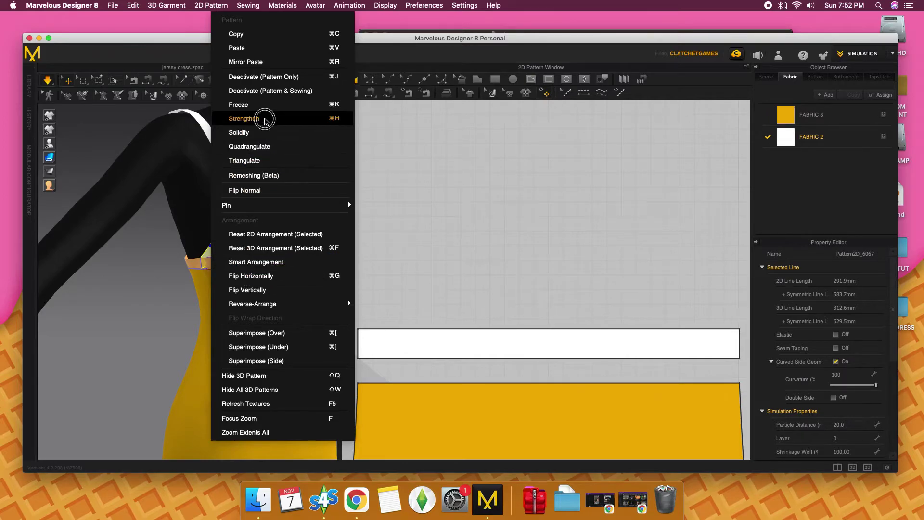
pyautogui.click(266, 120)
# Strengthen the white neckline piece together with both shoulder straps.
pyautogui.moveTo(254, 275); pyautogui.dragTo(289, 276, button='right')
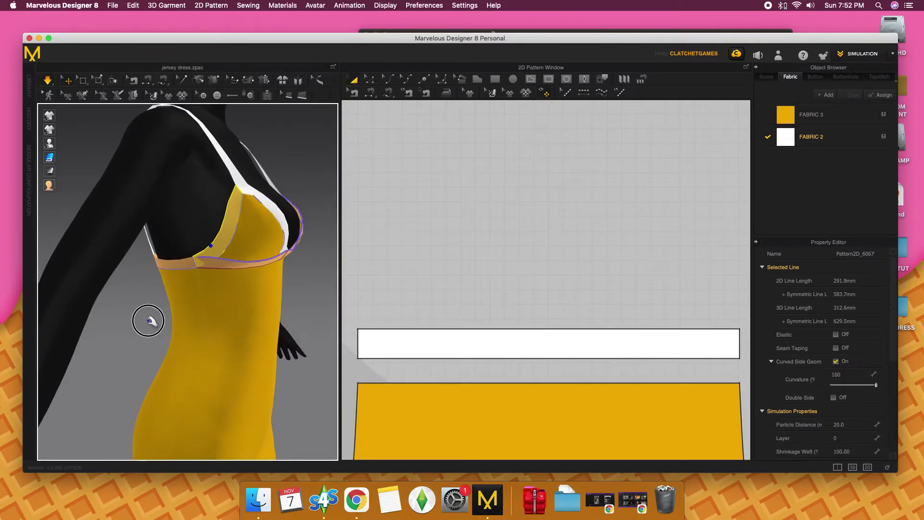
pyautogui.moveTo(148, 321)
pyautogui.mouseDown(button='right')
pyautogui.moveTo(231, 313)
pyautogui.moveTo(132, 330)
pyautogui.moveTo(198, 334)
pyautogui.moveTo(188, 320)
pyautogui.mouseUp(button='right')
pyautogui.click(183, 268)
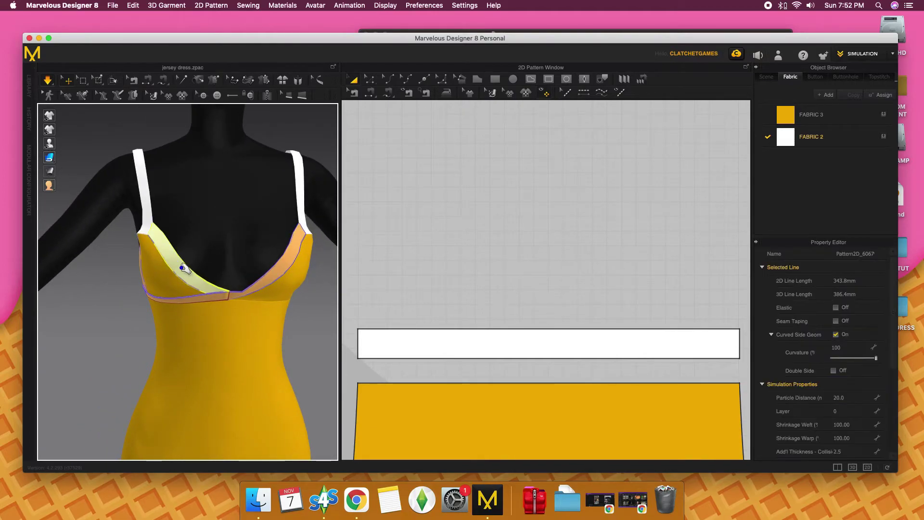
pyautogui.keyDown('shift'); pyautogui.click(146, 199); pyautogui.keyUp('shift')
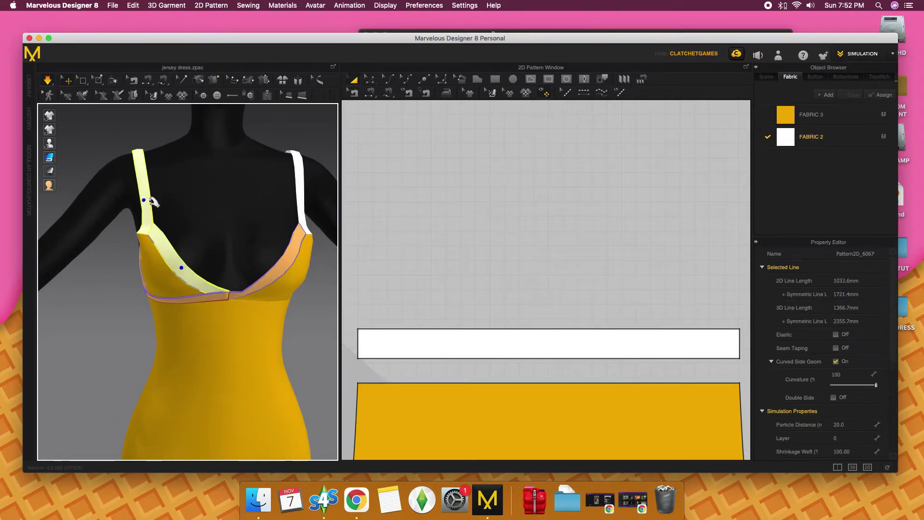
pyautogui.keyDown('shift'); pyautogui.click(303, 205); pyautogui.keyUp('shift')
pyautogui.moveTo(304, 204)
pyautogui.mouseDown(button='right')
pyautogui.moveTo(241, 241)
pyautogui.moveTo(304, 273)
pyautogui.mouseUp(button='right')
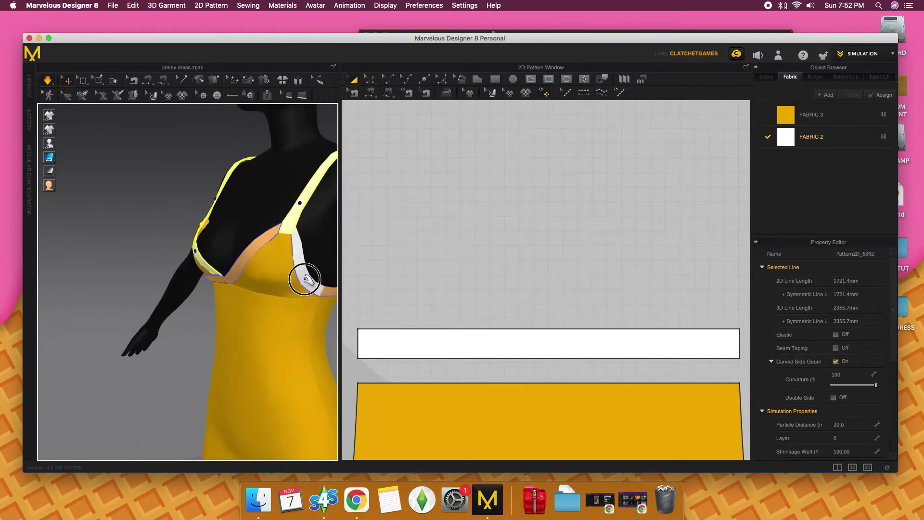
pyautogui.keyDown('shift'); pyautogui.click(304, 279); pyautogui.keyUp('shift')
pyautogui.rightClick(305, 278)
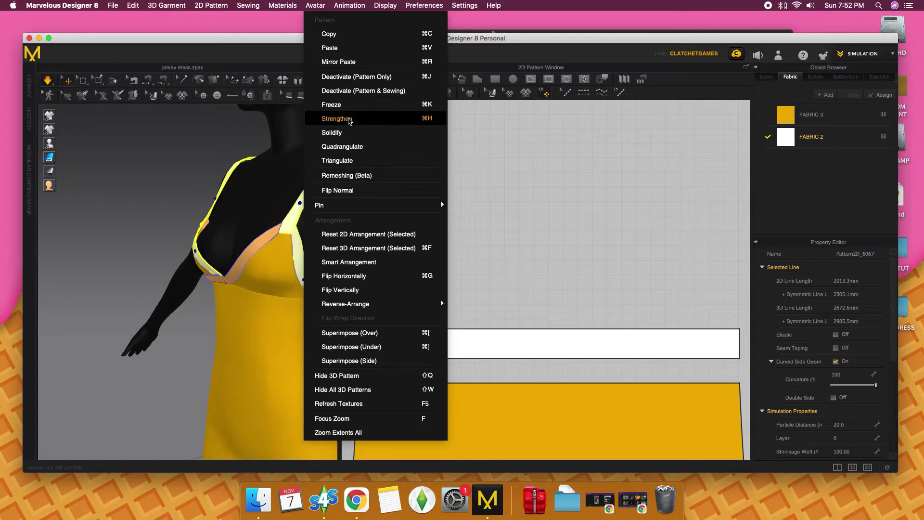
pyautogui.click(349, 120)
pyautogui.moveTo(289, 217)
pyautogui.mouseDown(button='right')
pyautogui.moveTo(248, 310)
pyautogui.moveTo(297, 300)
pyautogui.mouseUp(button='right')
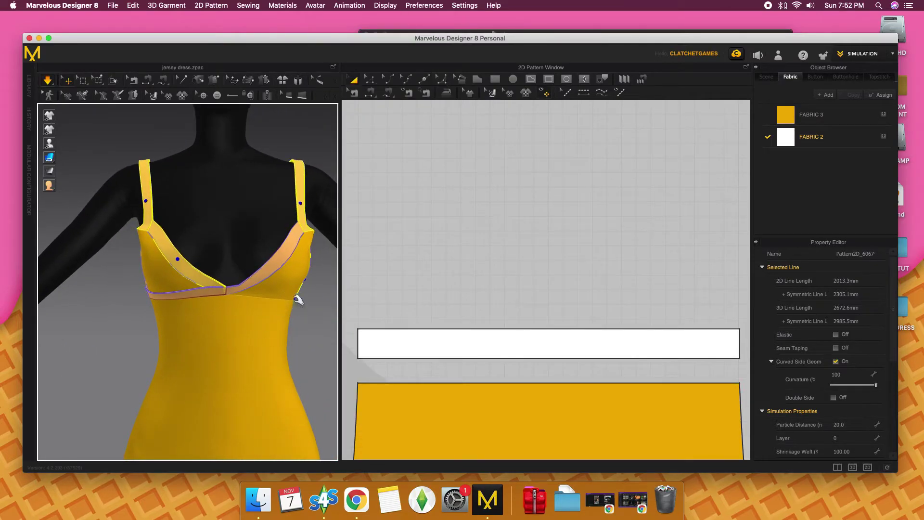
pyautogui.rightClick(126, 302)
# Drag the neckline binding and neckline cloth into place on the avatar.
pyautogui.moveTo(76, 321)
pyautogui.mouseDown(button='right')
pyautogui.moveTo(120, 322)
pyautogui.moveTo(178, 340)
pyautogui.moveTo(173, 355)
pyautogui.moveTo(114, 337)
pyautogui.moveTo(78, 343)
pyautogui.moveTo(62, 330)
pyautogui.moveTo(214, 278)
pyautogui.moveTo(171, 287)
pyautogui.mouseUp(button='right')
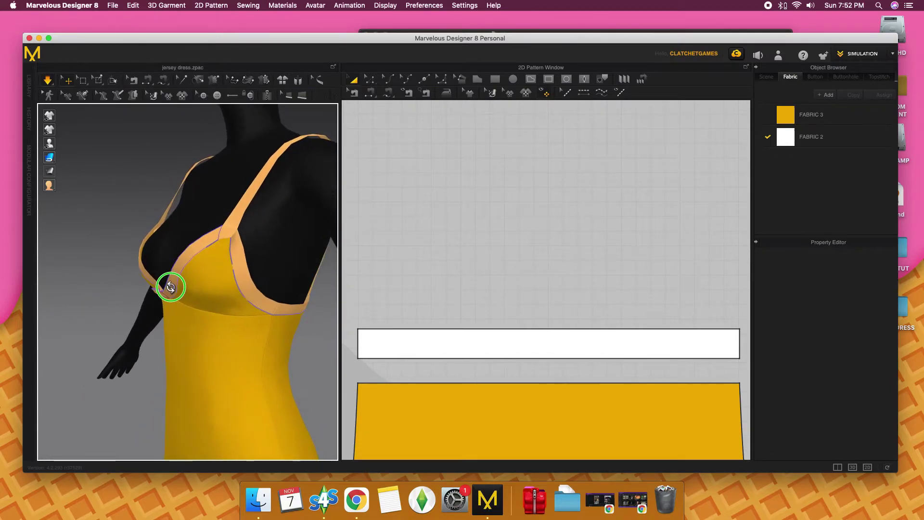
pyautogui.click(245, 260)
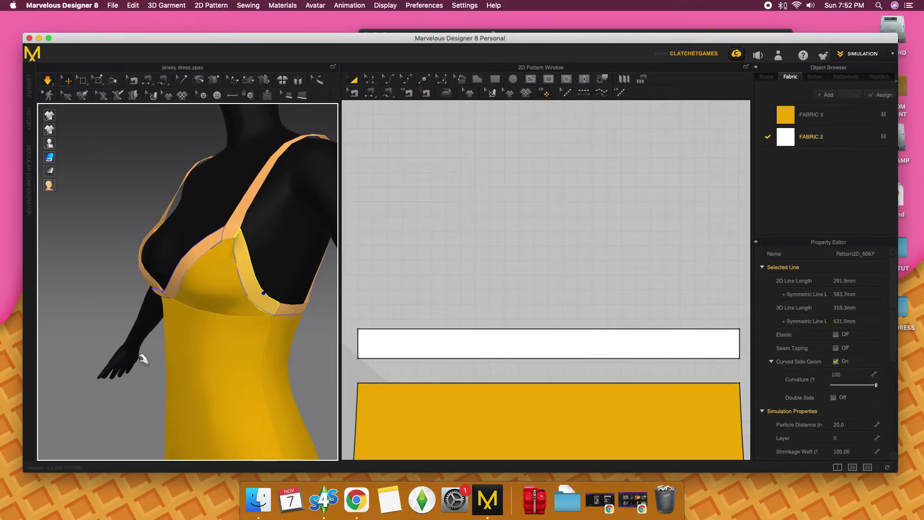
pyautogui.moveTo(144, 374); pyautogui.dragTo(225, 373, button='right')
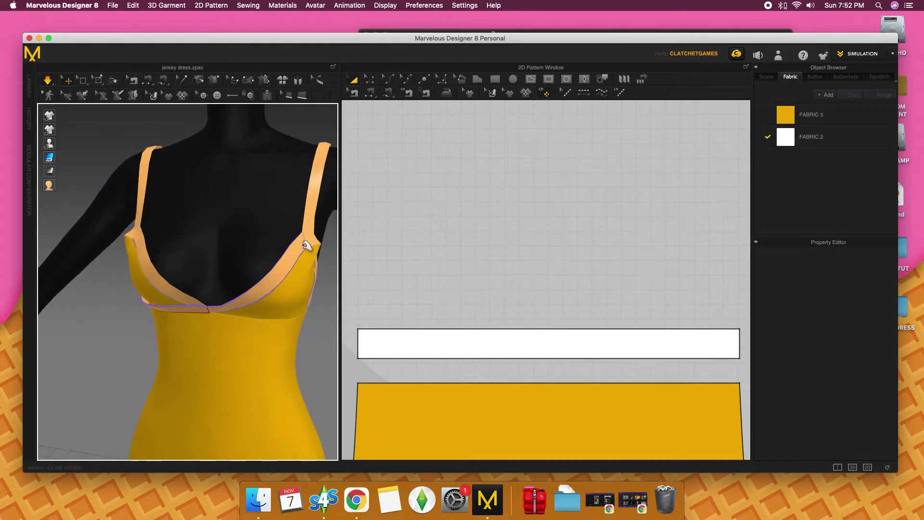
pyautogui.moveTo(306, 246)
pyautogui.mouseDown()
pyautogui.moveTo(276, 229)
pyautogui.moveTo(277, 239)
pyautogui.moveTo(248, 246)
pyautogui.mouseUp()
pyautogui.moveTo(131, 347); pyautogui.dragTo(167, 303)
pyautogui.moveTo(199, 262)
pyautogui.mouseDown()
pyautogui.moveTo(205, 253)
pyautogui.moveTo(186, 237)
pyautogui.mouseUp()
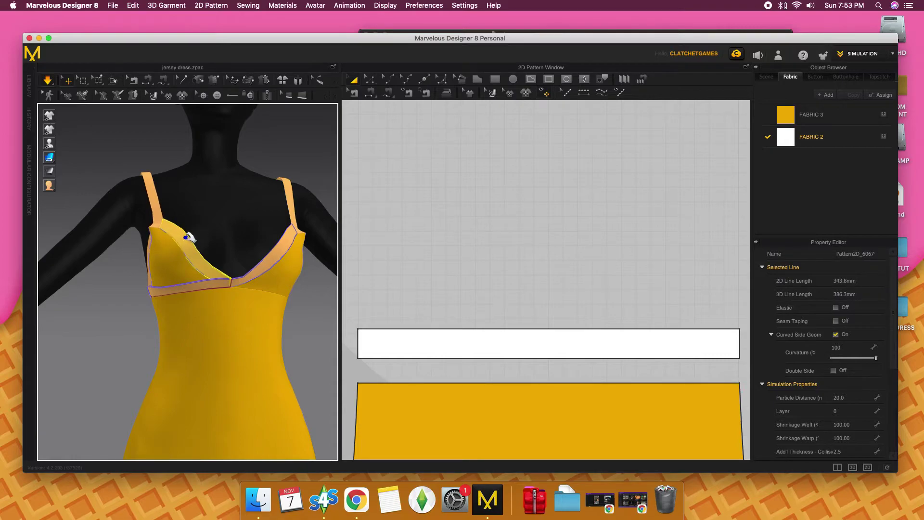
pyautogui.moveTo(124, 316)
pyautogui.mouseDown(button='right')
pyautogui.moveTo(227, 319)
pyautogui.moveTo(256, 258)
pyautogui.mouseUp(button='right')
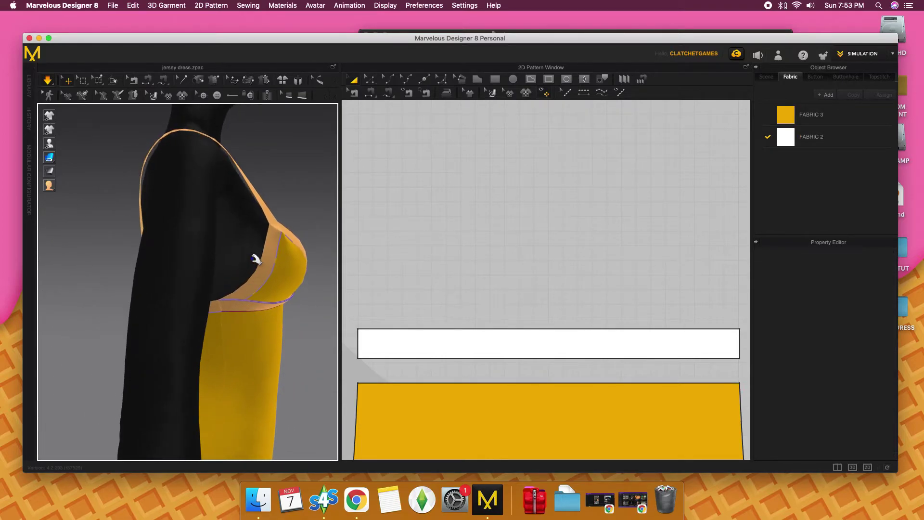
# Pull the bodice panel inward against the body and check its top edge length (446.8 vs 521.4 mm).
pyautogui.moveTo(267, 251)
pyautogui.mouseDown()
pyautogui.moveTo(258, 244)
pyautogui.moveTo(261, 268)
pyautogui.moveTo(244, 264)
pyautogui.mouseUp()
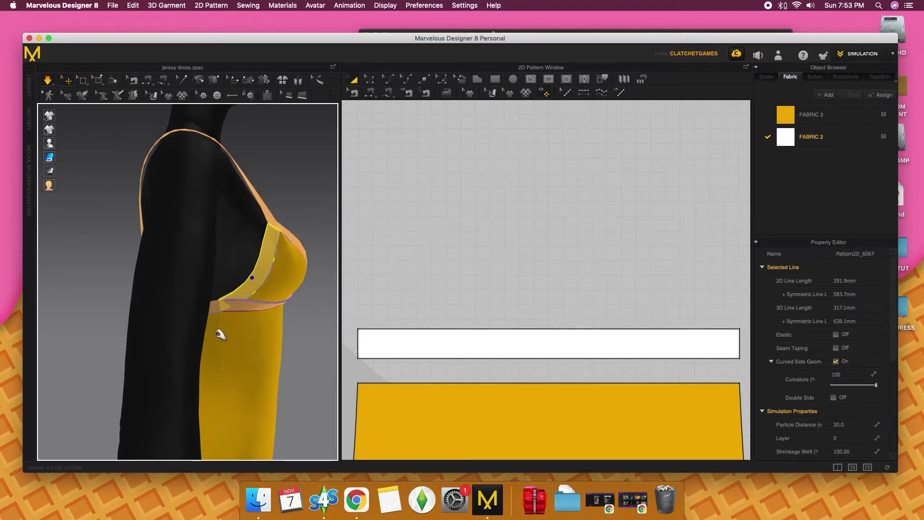
pyautogui.moveTo(220, 334); pyautogui.dragTo(165, 324, button='right')
pyautogui.click(241, 309)
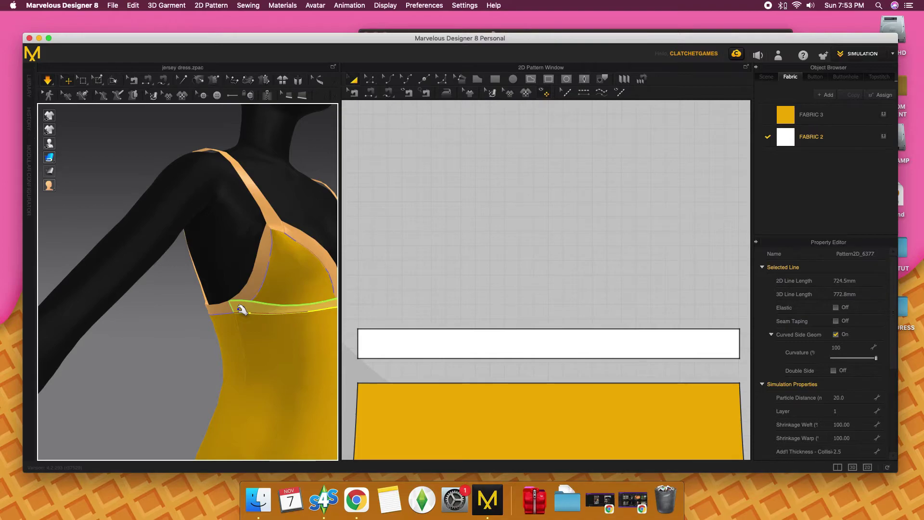
pyautogui.click(194, 363)
pyautogui.moveTo(258, 330); pyautogui.dragTo(113, 328, button='right')
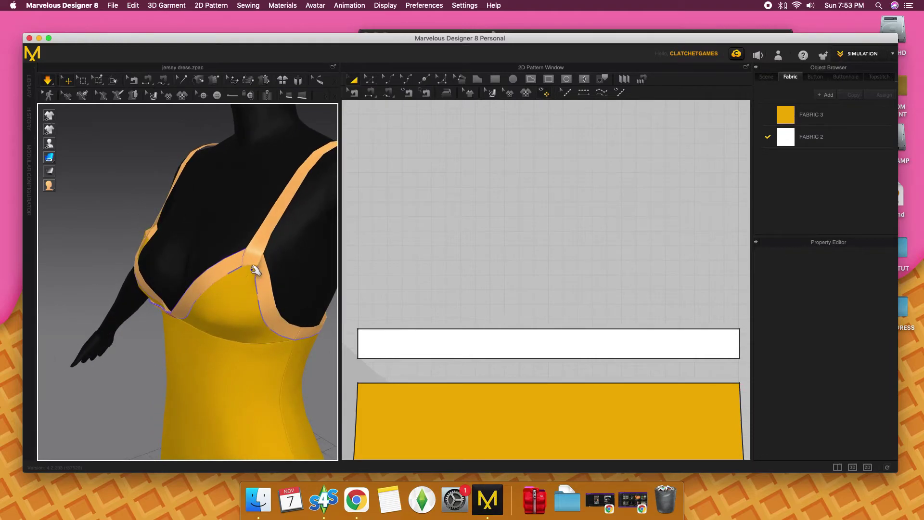
pyautogui.click(255, 270)
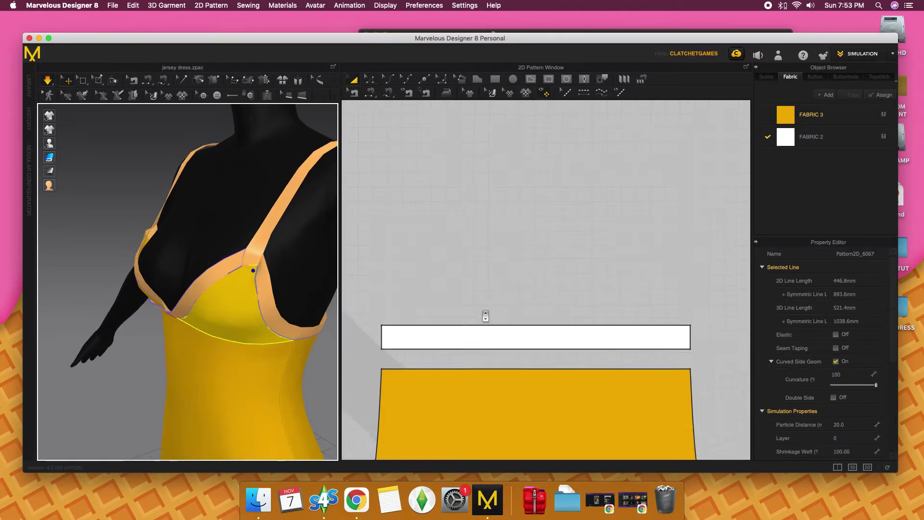
# Set up the Steam Brush with -3% shrinkage and 40 mm size over the bodice pieces.
pyautogui.scroll(-5, 484, 315)
pyautogui.scroll(-3, 484, 315)
pyautogui.scroll(5, 505, 293)
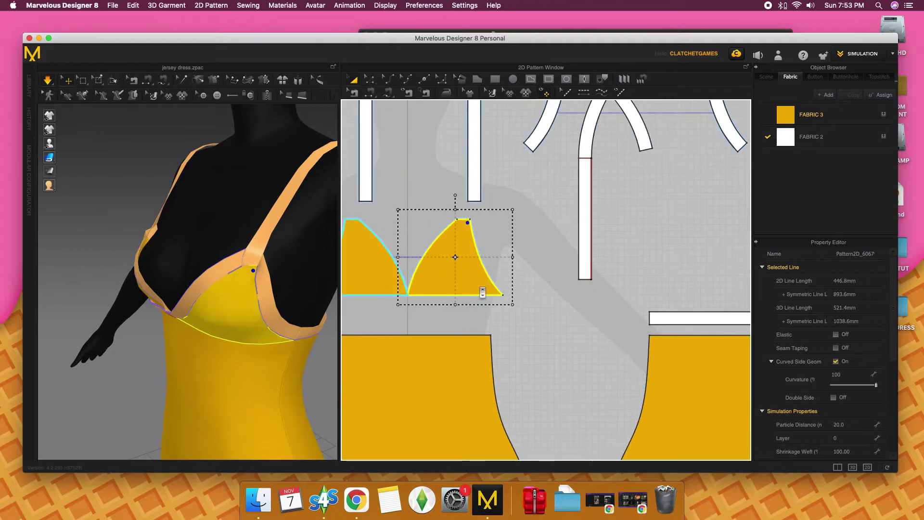
pyautogui.scroll(3, 481, 288)
pyautogui.moveTo(460, 289); pyautogui.dragTo(569, 320, button='right')
pyautogui.scroll(2, 557, 308)
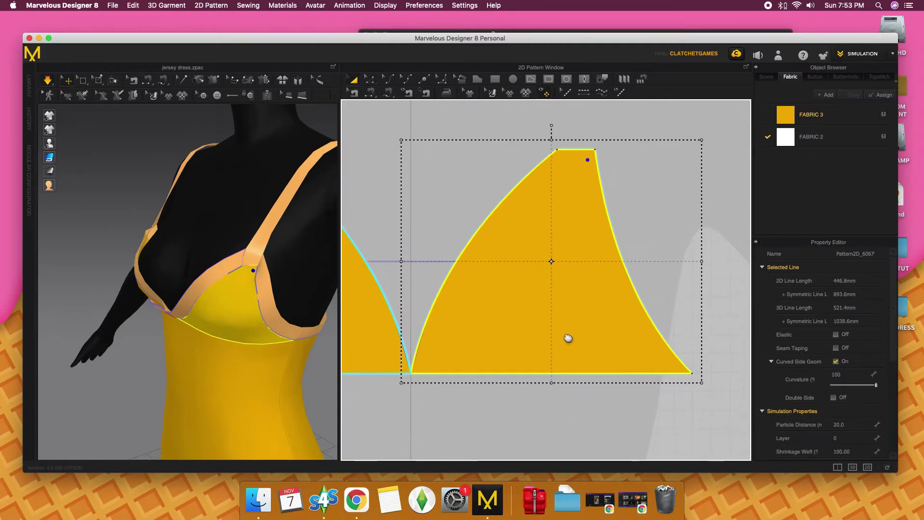
pyautogui.moveTo(270, 298)
pyautogui.mouseDown(button='right')
pyautogui.moveTo(204, 292)
pyautogui.moveTo(279, 284)
pyautogui.mouseUp(button='right')
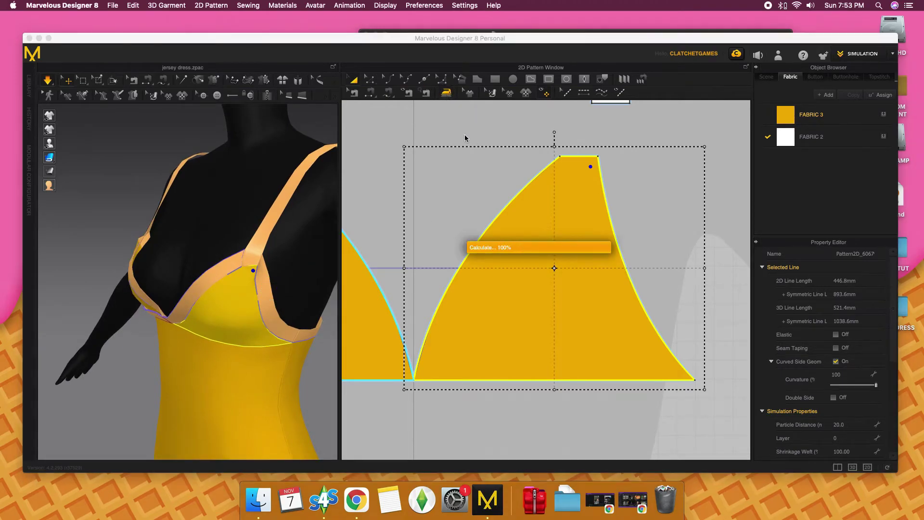
pyautogui.click(446, 93)
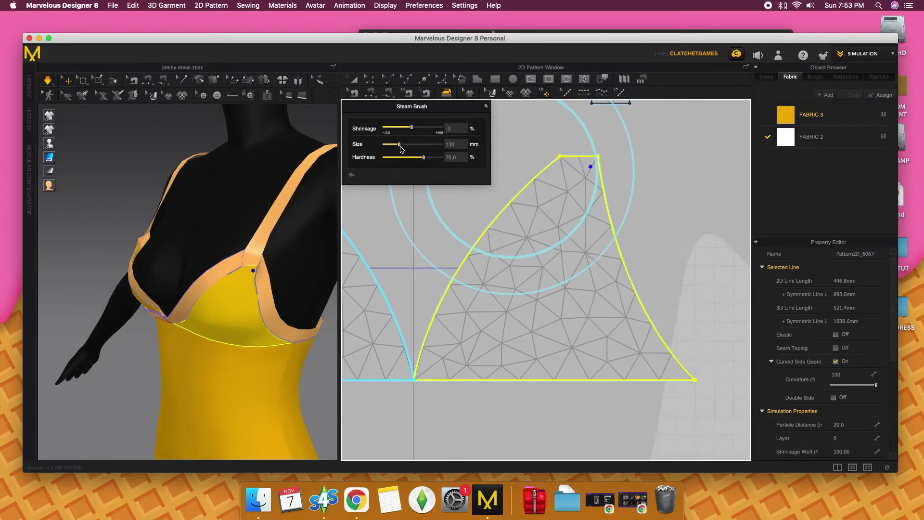
pyautogui.moveTo(400, 144); pyautogui.dragTo(389, 145)
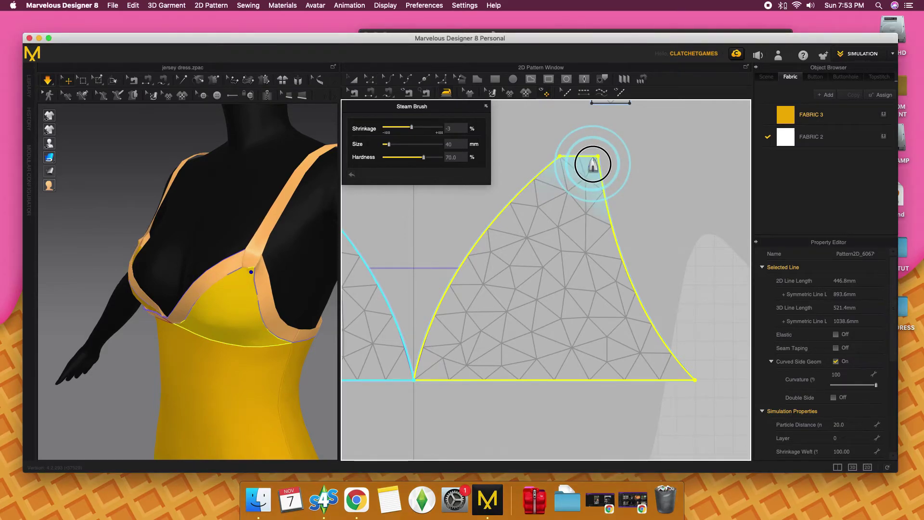
# Steam-shrink the top corner of the right bodice cup piece.
pyautogui.moveTo(299, 268)
pyautogui.mouseDown(button='right')
pyautogui.moveTo(300, 243)
pyautogui.moveTo(317, 236)
pyautogui.mouseUp(button='right')
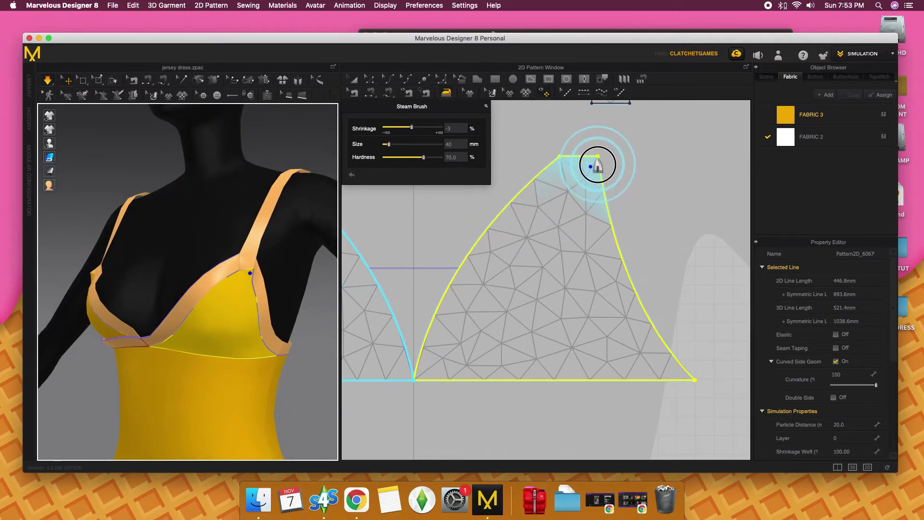
pyautogui.moveTo(598, 166); pyautogui.dragTo(597, 166)
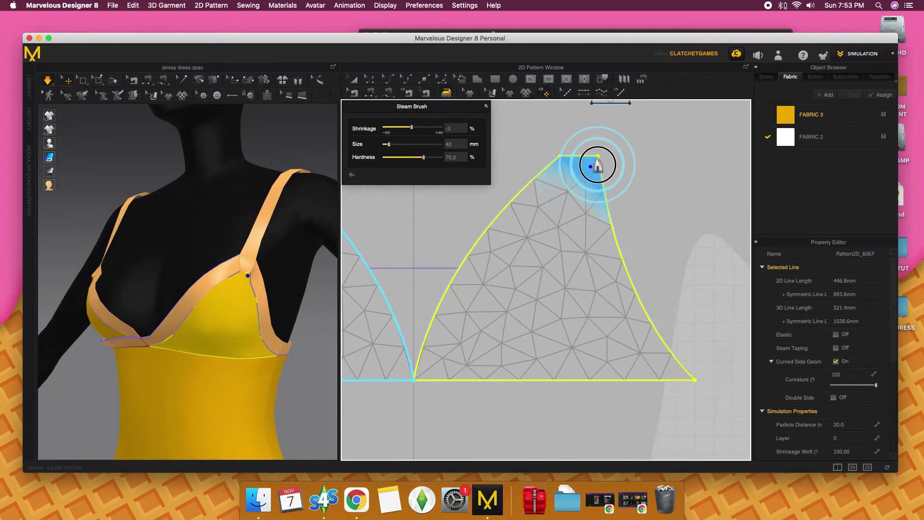
pyautogui.moveTo(289, 258)
pyautogui.mouseDown(button='right')
pyautogui.moveTo(177, 255)
pyautogui.moveTo(212, 274)
pyautogui.mouseUp(button='right')
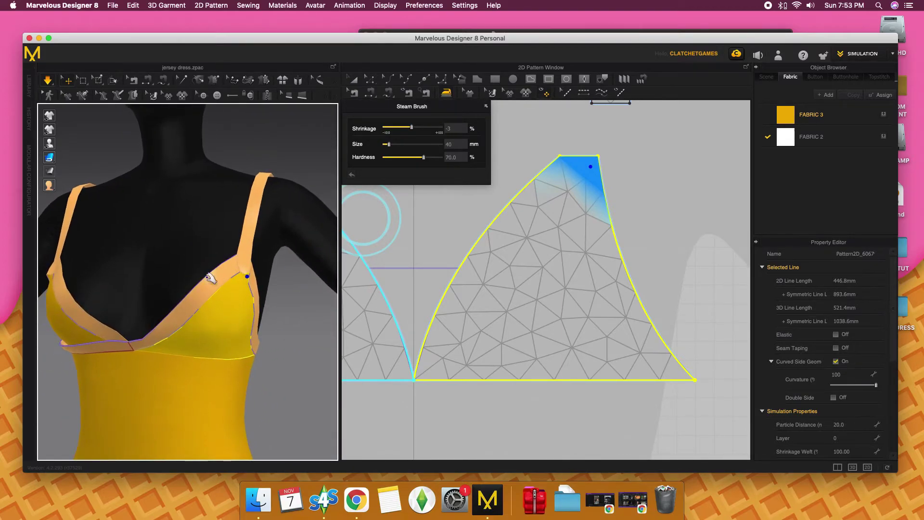
pyautogui.moveTo(212, 274); pyautogui.dragTo(289, 282, button='middle')
pyautogui.moveTo(288, 283)
pyautogui.mouseDown(button='right')
pyautogui.moveTo(206, 268)
pyautogui.moveTo(241, 274)
pyautogui.mouseUp(button='right')
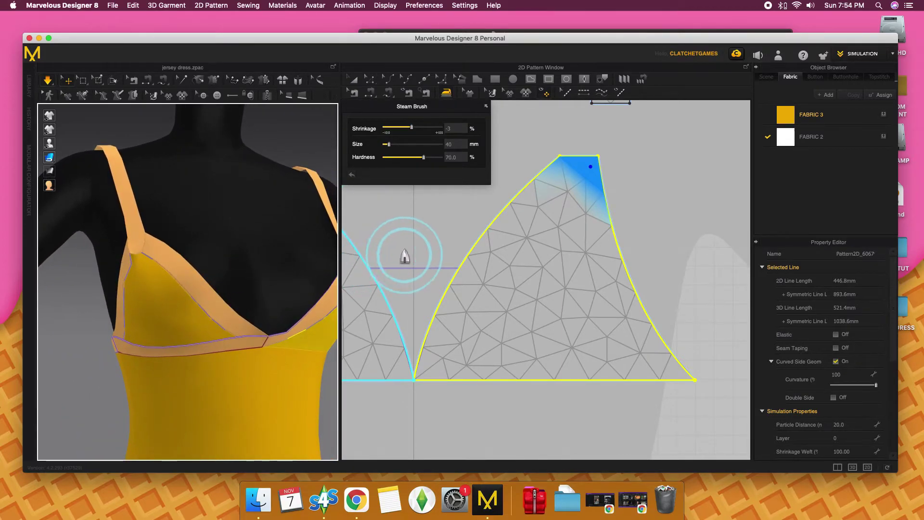
# Steam-shrink the top corner of the left bodice cup piece and check the strap fit.
pyautogui.scroll(-2, 412, 264)
pyautogui.moveTo(412, 263)
pyautogui.mouseDown(button='middle')
pyautogui.moveTo(545, 265)
pyautogui.moveTo(533, 293)
pyautogui.mouseUp(button='middle')
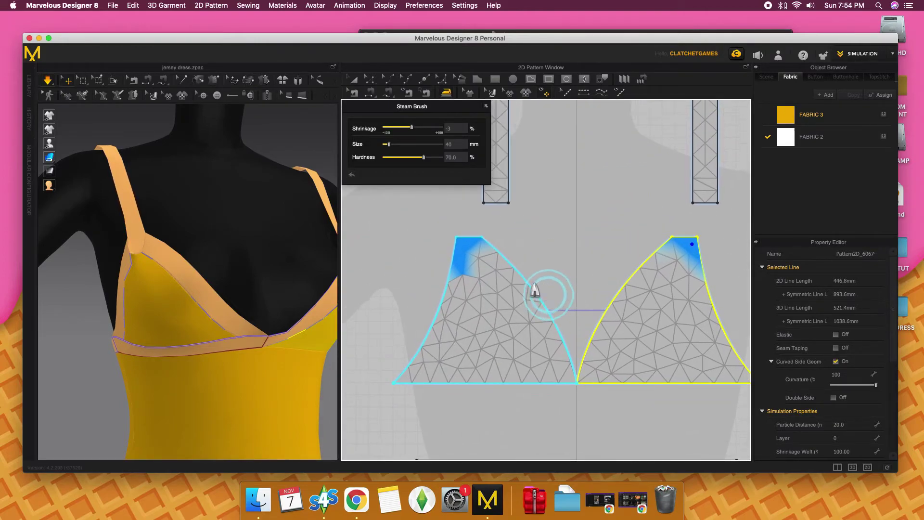
pyautogui.moveTo(442, 251); pyautogui.dragTo(473, 252)
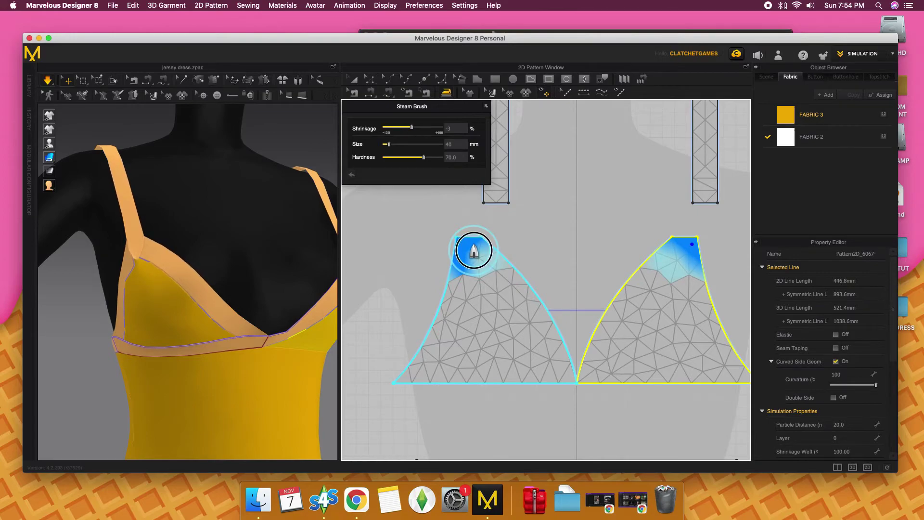
pyautogui.moveTo(474, 252); pyautogui.dragTo(465, 255)
pyautogui.moveTo(202, 268)
pyautogui.mouseDown(button='right')
pyautogui.moveTo(175, 268)
pyautogui.moveTo(247, 259)
pyautogui.moveTo(265, 270)
pyautogui.moveTo(212, 288)
pyautogui.moveTo(260, 289)
pyautogui.moveTo(231, 251)
pyautogui.moveTo(244, 266)
pyautogui.mouseUp(button='right')
pyautogui.click(250, 255)
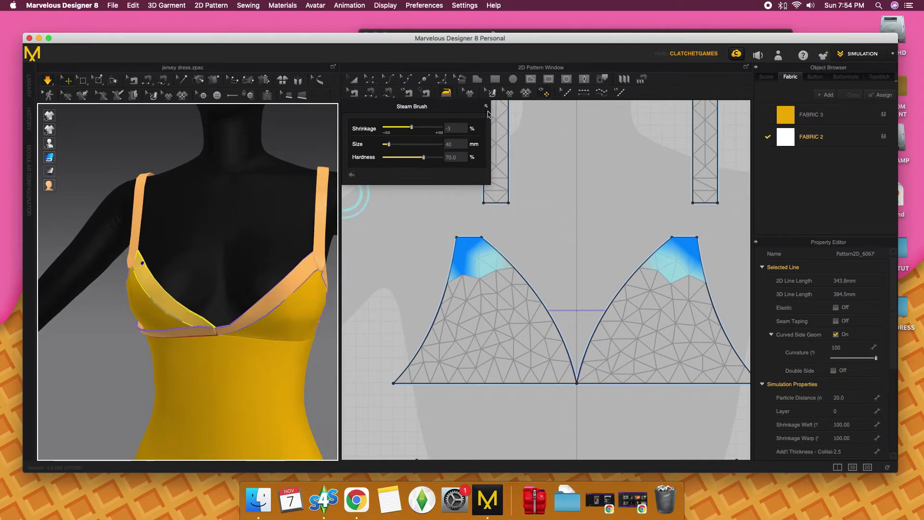
# Close the Steam Brush, inspect the dress from front to back, and tug the hem to test the drape.
pyautogui.click(354, 80)
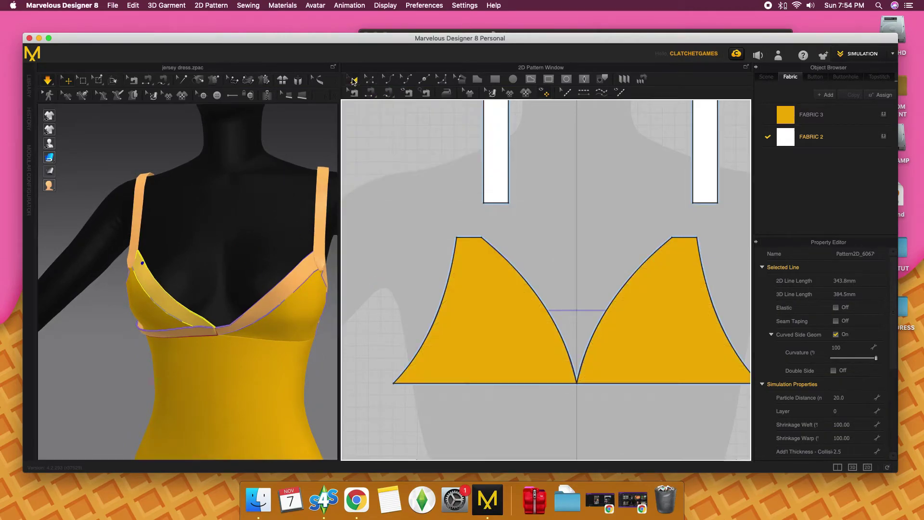
pyautogui.click(103, 351)
pyautogui.moveTo(103, 351)
pyautogui.mouseDown(button='right')
pyautogui.moveTo(175, 351)
pyautogui.moveTo(145, 351)
pyautogui.moveTo(177, 338)
pyautogui.mouseUp(button='right')
pyautogui.scroll(-3, 177, 338)
pyautogui.scroll(-3, 181, 330)
pyautogui.scroll(-2, 178, 337)
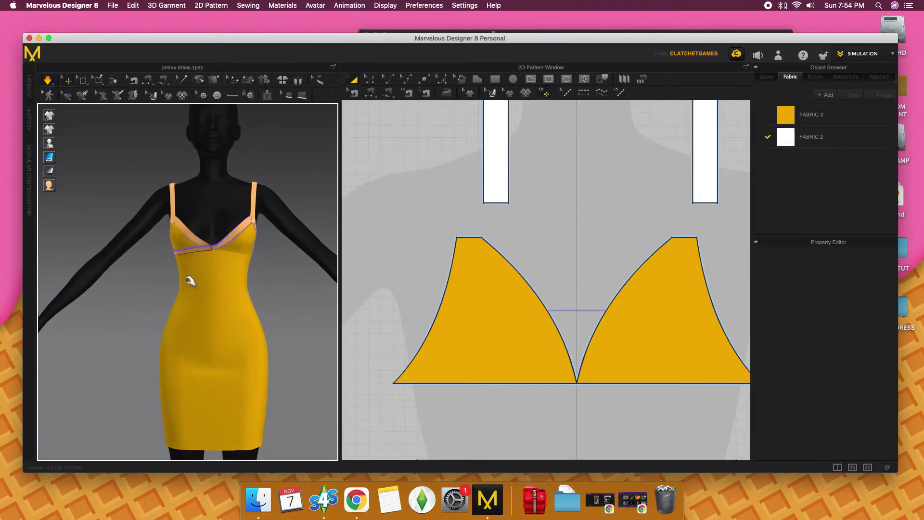
pyautogui.scroll(-1, 231, 290)
pyautogui.moveTo(231, 290)
pyautogui.mouseDown(button='right')
pyautogui.moveTo(216, 279)
pyautogui.moveTo(118, 274)
pyautogui.mouseUp(button='right')
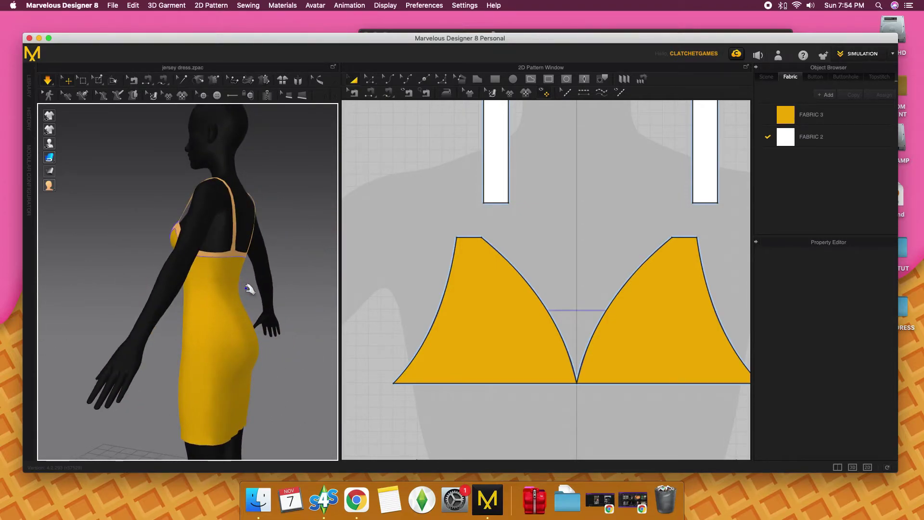
pyautogui.moveTo(252, 289); pyautogui.dragTo(169, 290, button='right')
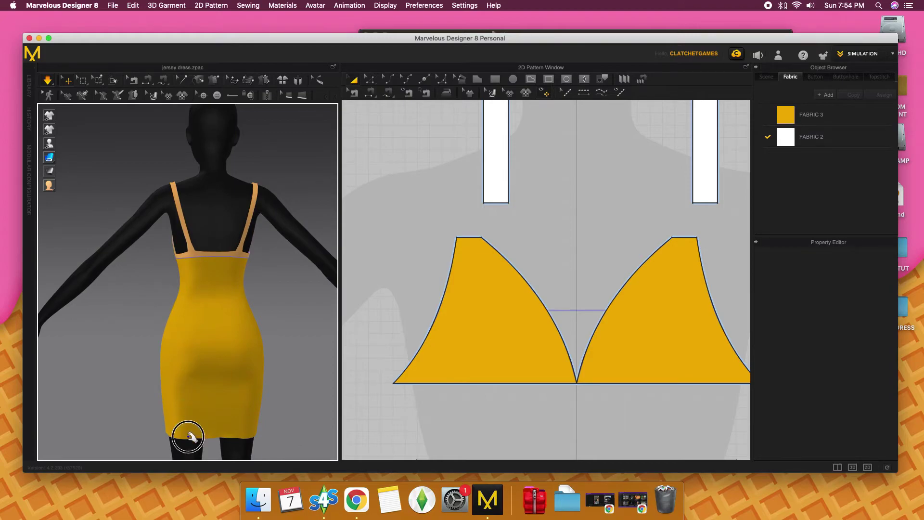
pyautogui.moveTo(188, 437)
pyautogui.mouseDown()
pyautogui.moveTo(189, 459)
pyautogui.moveTo(226, 450)
pyautogui.mouseUp()
# Draw a large circle, about 3149 mm around, to the right of the dress pieces.
pyautogui.click(128, 415)
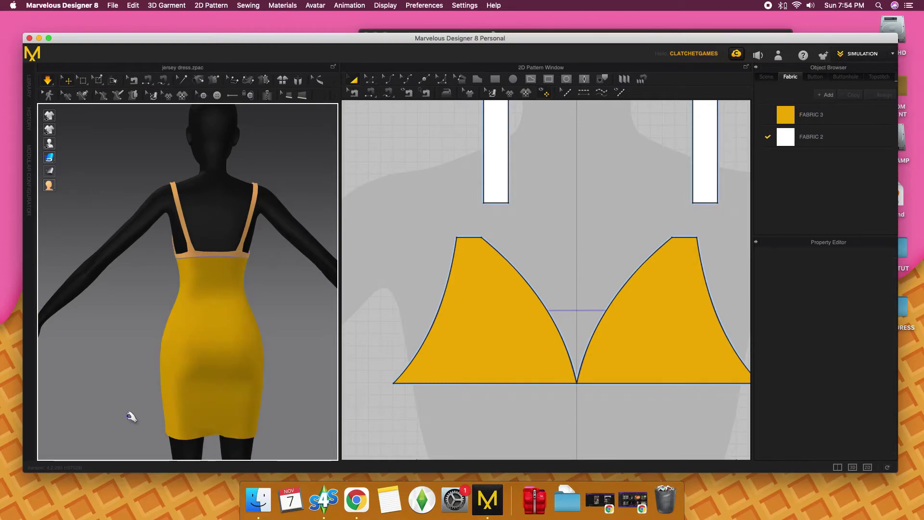
pyautogui.moveTo(128, 415); pyautogui.dragTo(214, 426, button='right')
pyautogui.scroll(-1, 215, 423)
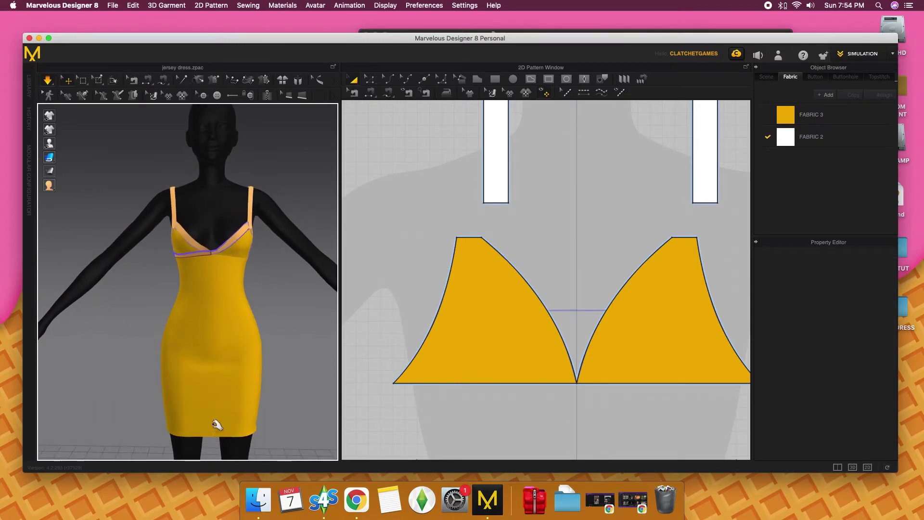
pyautogui.scroll(-3, 209, 414)
pyautogui.scroll(-2, 214, 393)
pyautogui.scroll(-3, 570, 362)
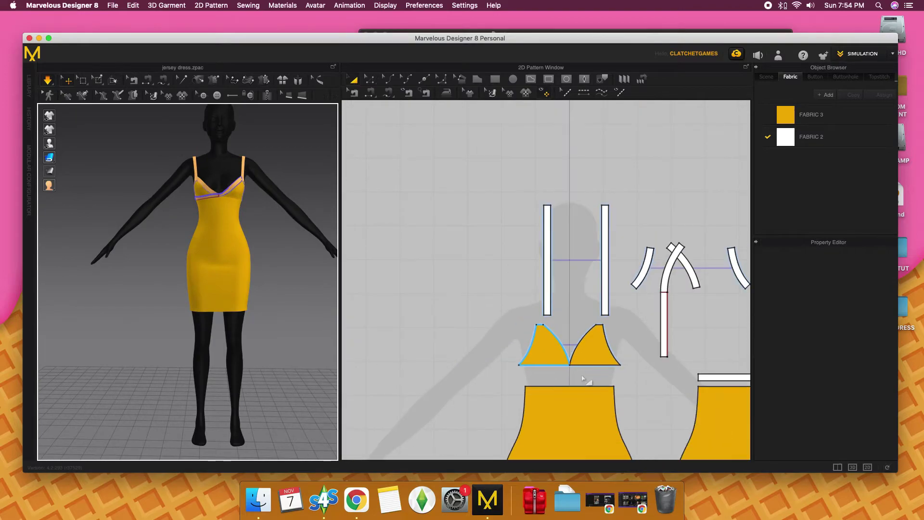
pyautogui.scroll(-3, 583, 377)
pyautogui.scroll(-2, 550, 305)
pyautogui.moveTo(610, 337); pyautogui.dragTo(587, 297, button='middle')
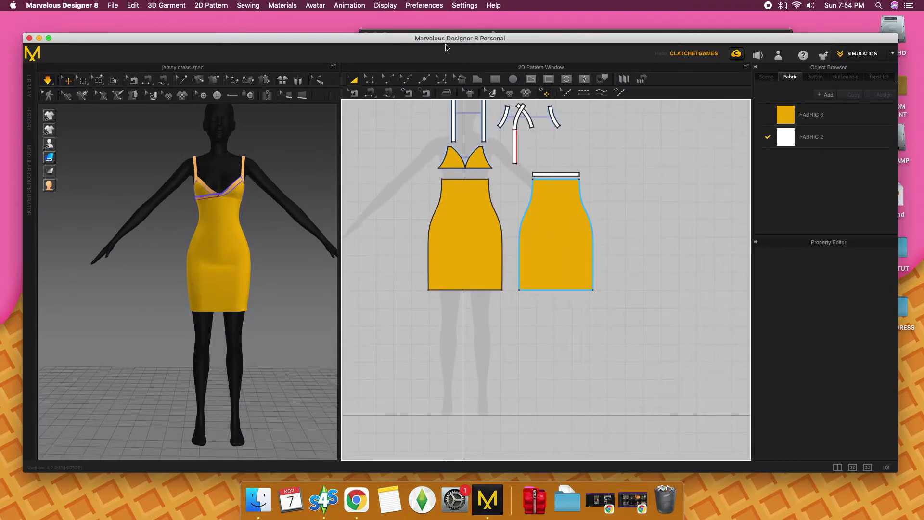
pyautogui.click(513, 78)
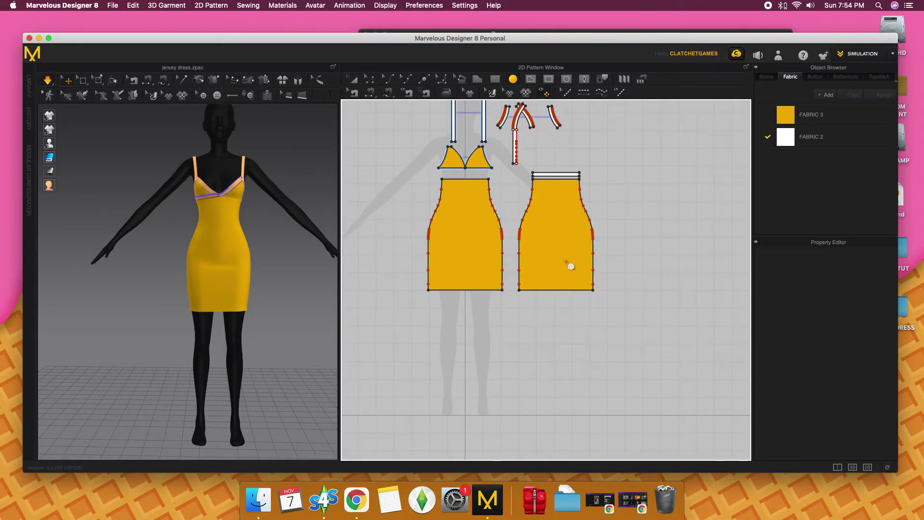
pyautogui.moveTo(608, 269); pyautogui.dragTo(747, 445)
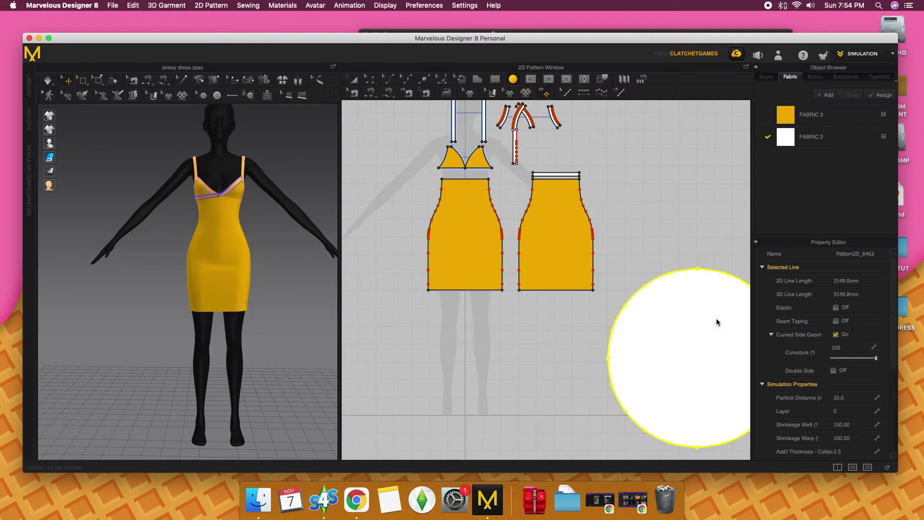
# Apply yellow FABRIC 3 to the circle and pull its top point up into a peak.
pyautogui.moveTo(781, 114); pyautogui.dragTo(717, 319)
pyautogui.click(370, 81)
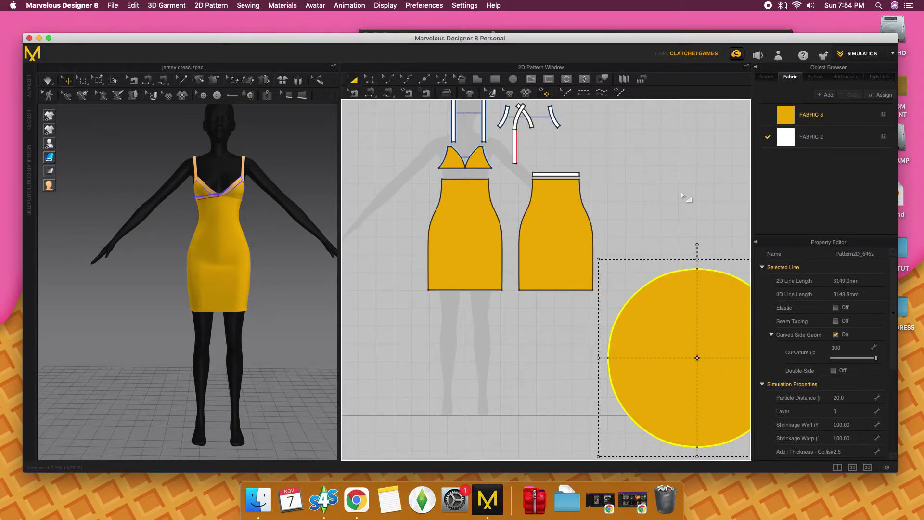
pyautogui.click(683, 196)
pyautogui.click(372, 79)
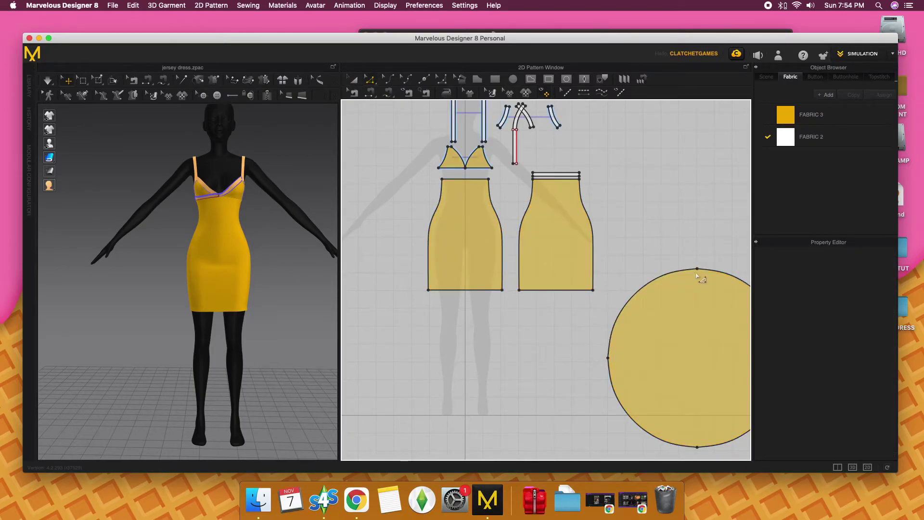
pyautogui.moveTo(697, 269); pyautogui.dragTo(698, 223)
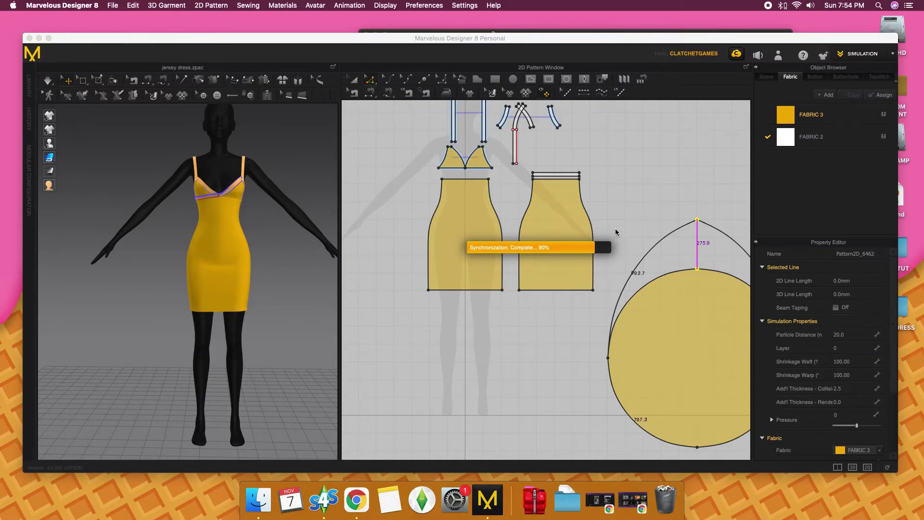
pyautogui.scroll(-3, 582, 245)
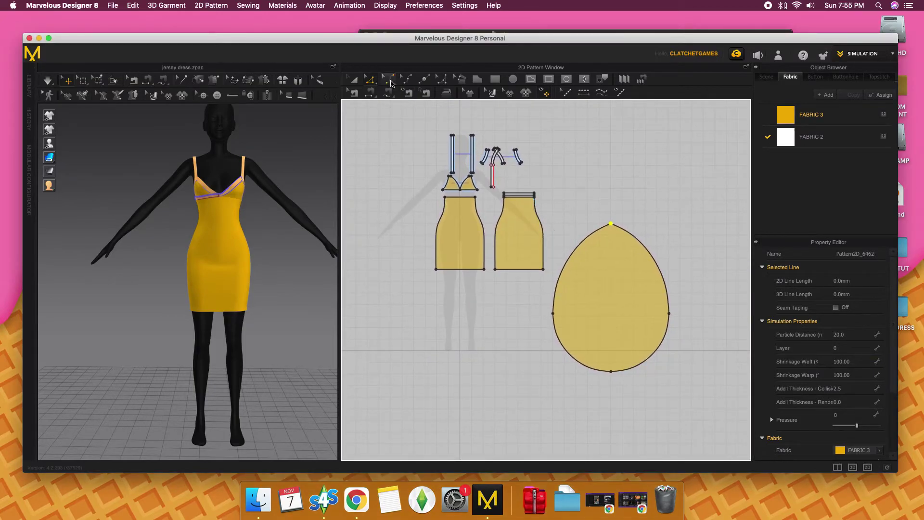
pyautogui.scroll(2, 620, 295)
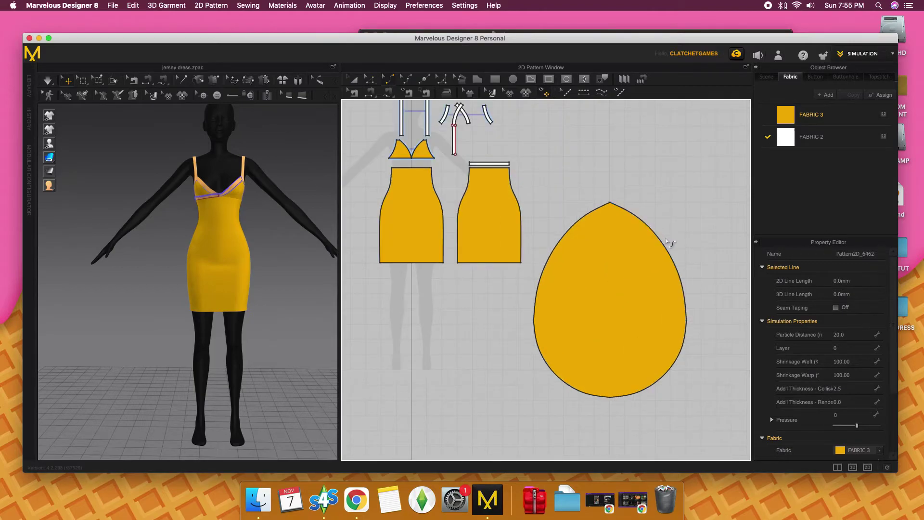
# Convert the egg's left and right side points into curve points.
pyautogui.click(369, 78)
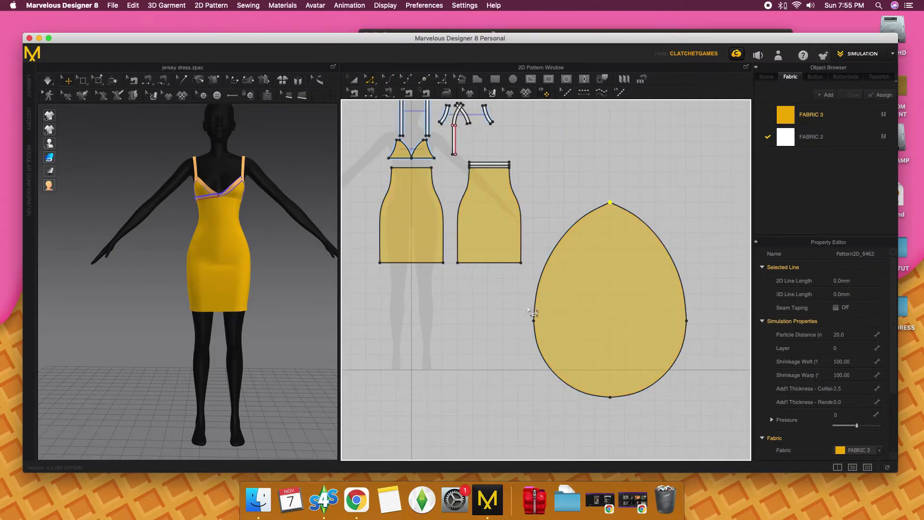
pyautogui.rightClick(534, 321)
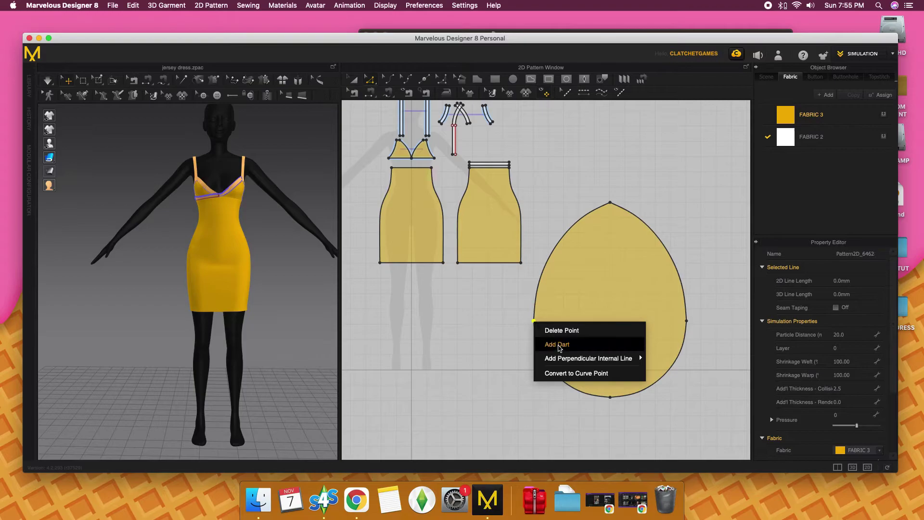
pyautogui.click(639, 375)
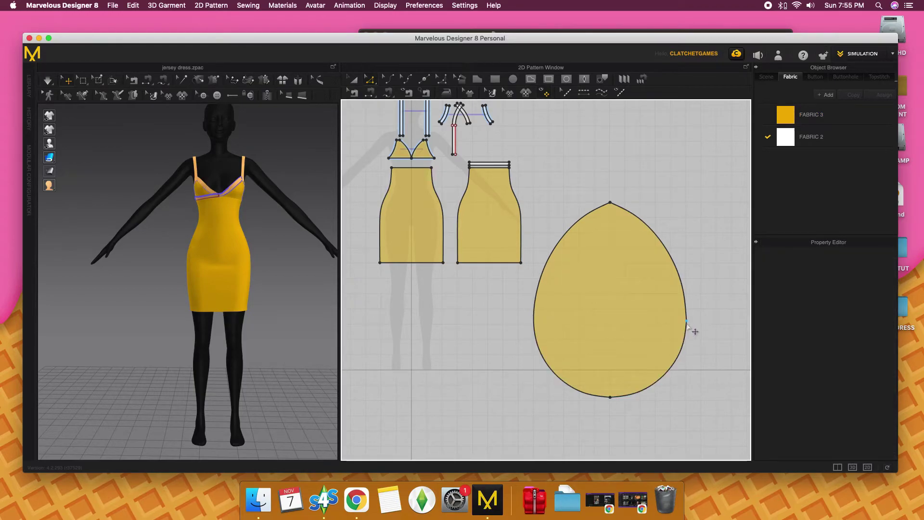
pyautogui.click(687, 321)
pyautogui.rightClick(686, 321)
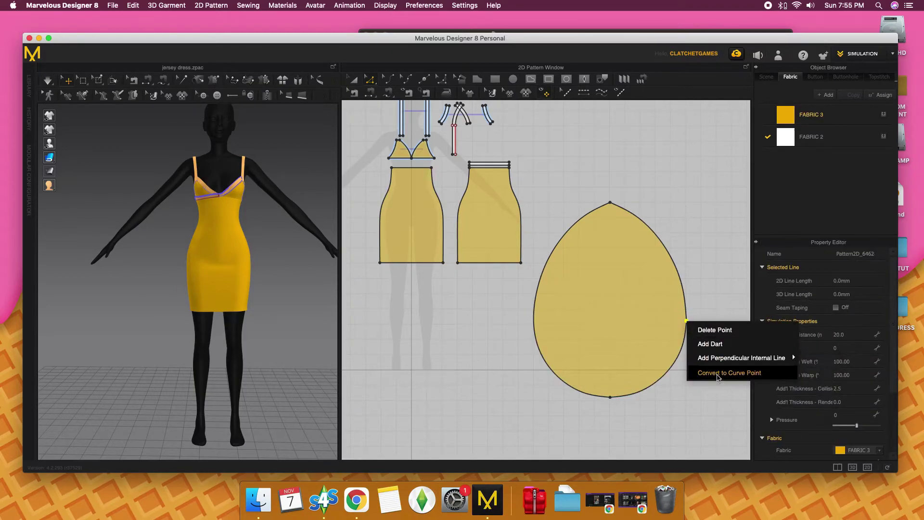
pyautogui.click(717, 373)
pyautogui.click(387, 91)
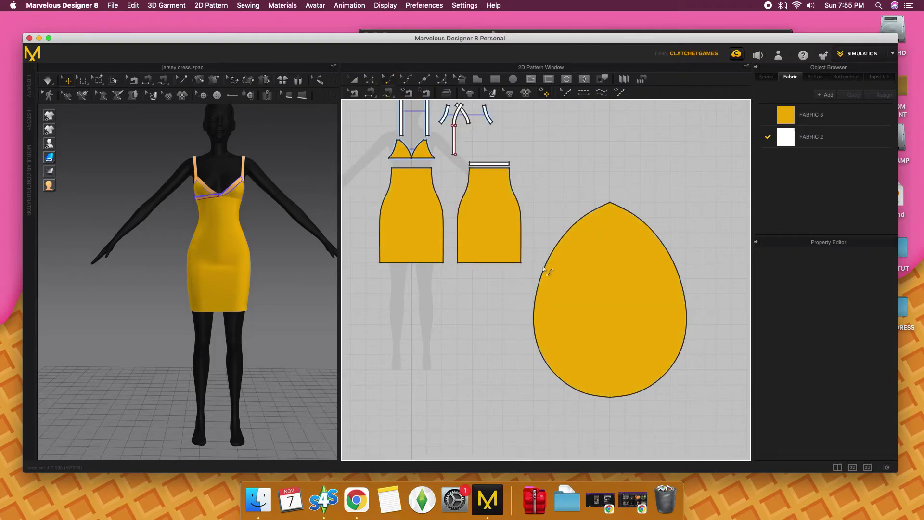
# Bow both side edges of the egg pattern outward into a rounder shape.
pyautogui.moveTo(544, 262); pyautogui.dragTo(537, 255)
pyautogui.moveTo(679, 275); pyautogui.dragTo(693, 264)
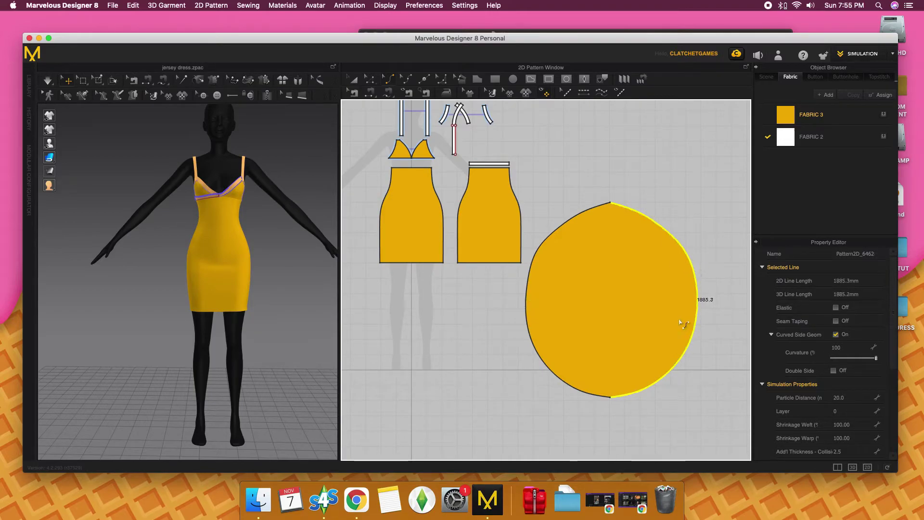
pyautogui.moveTo(657, 383); pyautogui.dragTo(657, 389)
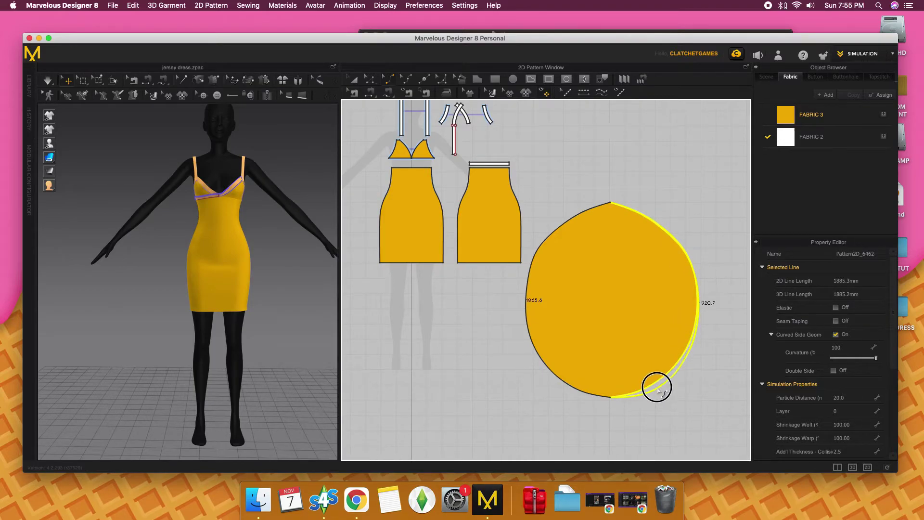
pyautogui.moveTo(572, 387); pyautogui.dragTo(554, 381)
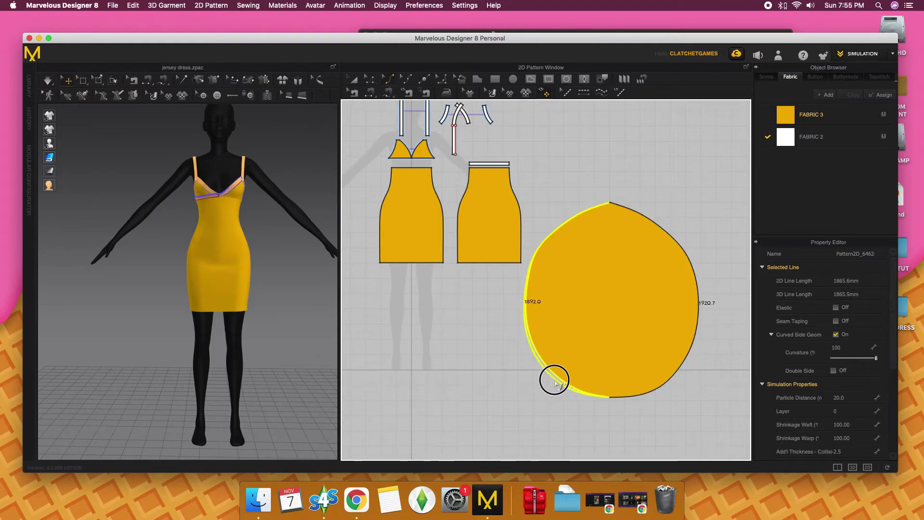
pyautogui.click(570, 329)
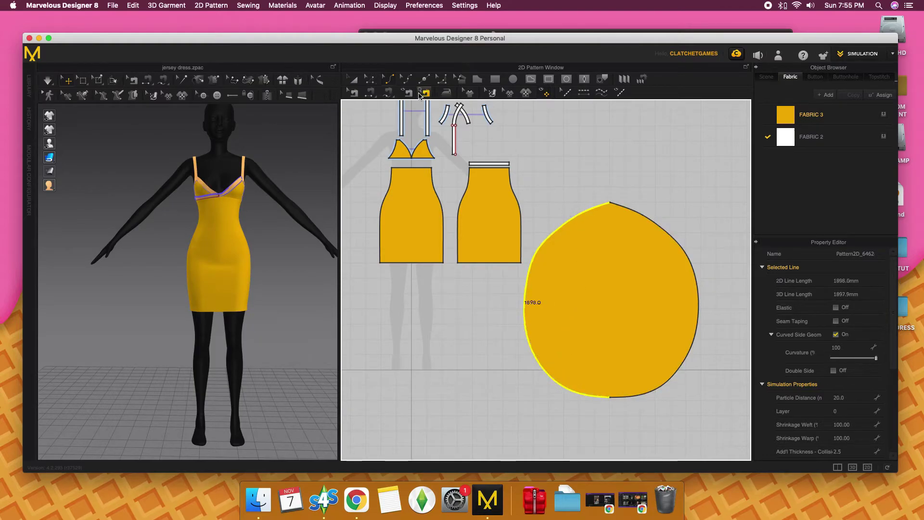
pyautogui.click(368, 85)
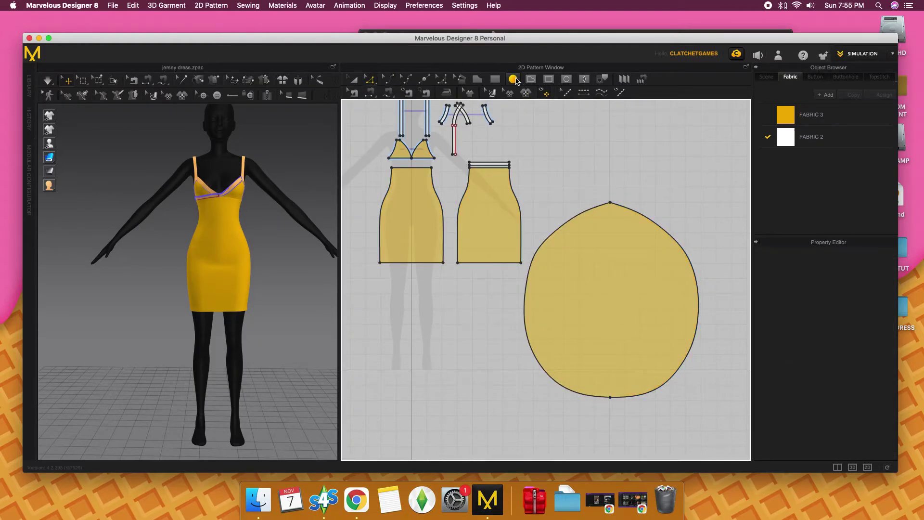
pyautogui.click(566, 81)
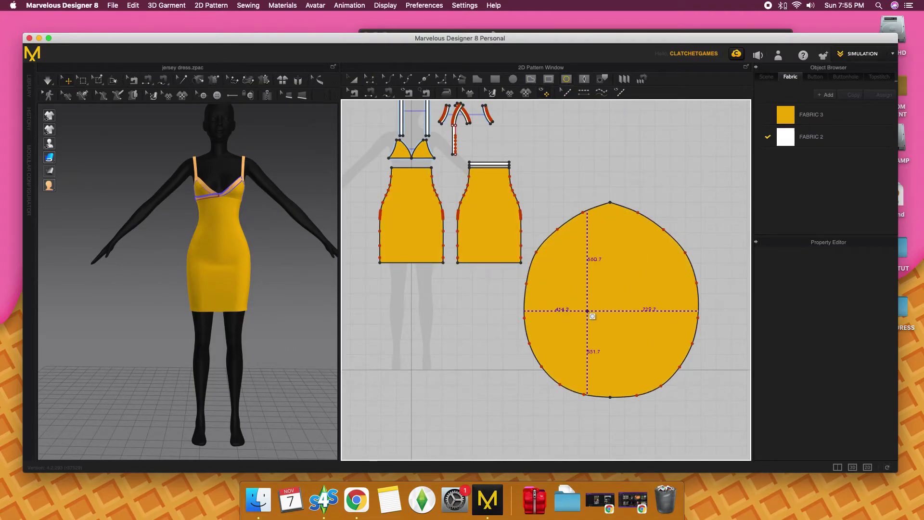
# Draw an internal circle, move it up toward the centre, and convert it to a hole.
pyautogui.moveTo(590, 324); pyautogui.dragTo(627, 372)
pyautogui.click(627, 372)
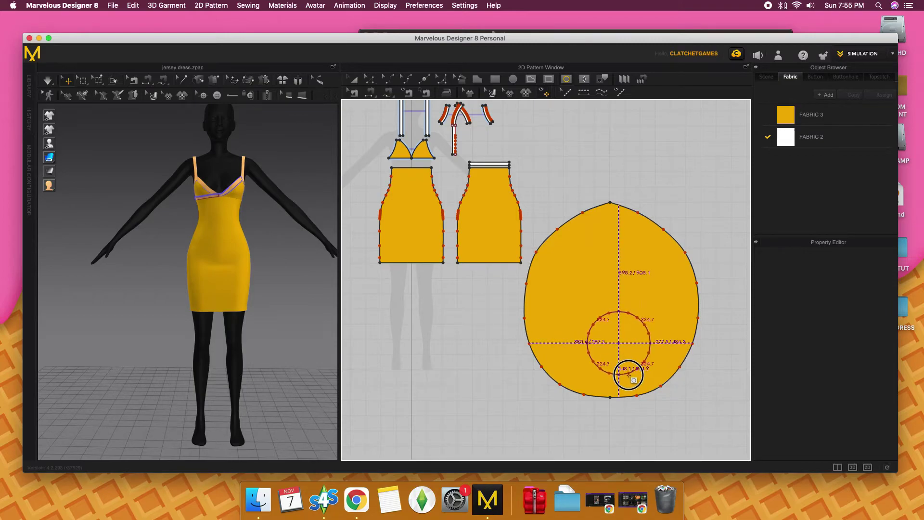
pyautogui.press('a')
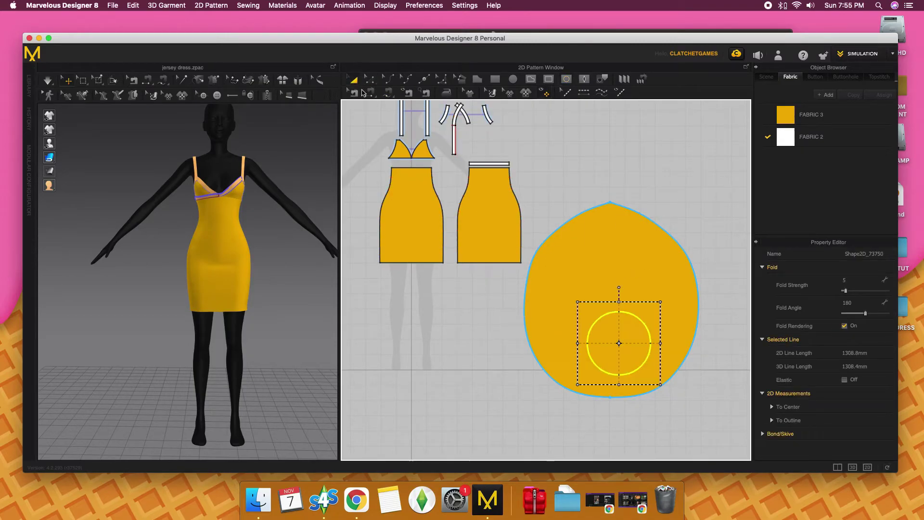
pyautogui.moveTo(641, 366); pyautogui.dragTo(620, 328)
pyautogui.rightClick(628, 347)
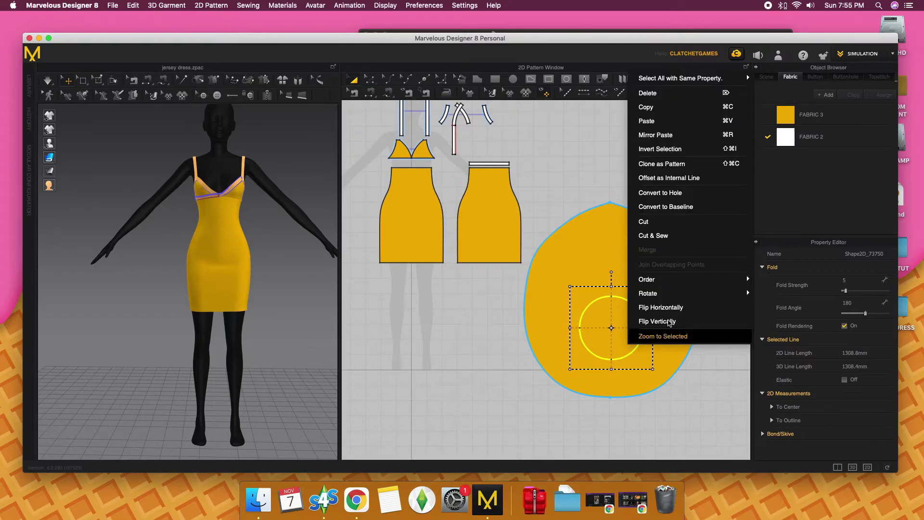
pyautogui.click(674, 192)
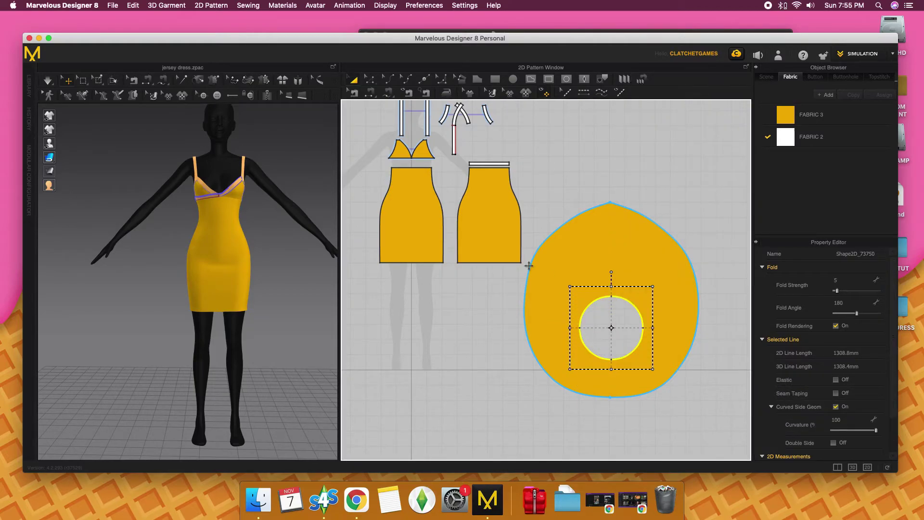
pyautogui.click(503, 394)
pyautogui.click(568, 323)
# Rotate the donut pattern flat with the gizmo and position it around the avatar's hips.
pyautogui.scroll(-3, 236, 312)
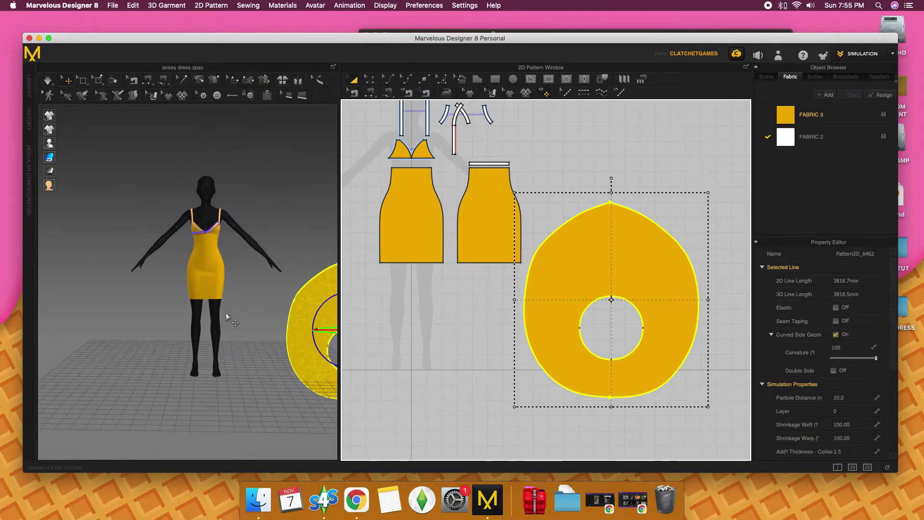
pyautogui.scroll(-2, 226, 313)
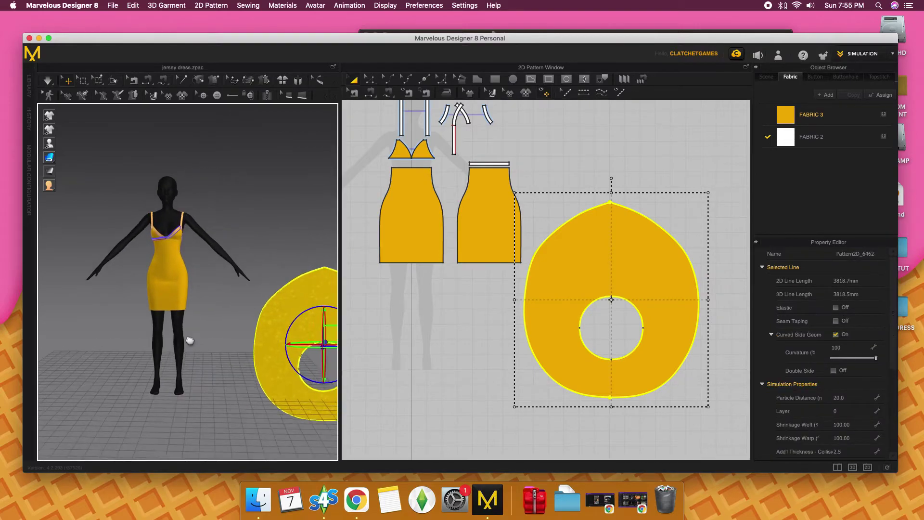
pyautogui.moveTo(259, 348); pyautogui.dragTo(248, 330)
pyautogui.click(256, 347)
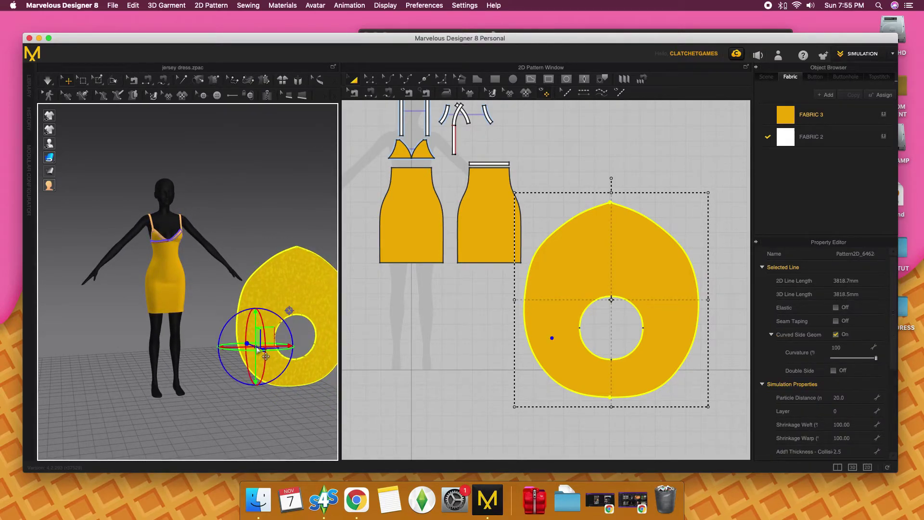
pyautogui.moveTo(269, 375); pyautogui.dragTo(268, 329)
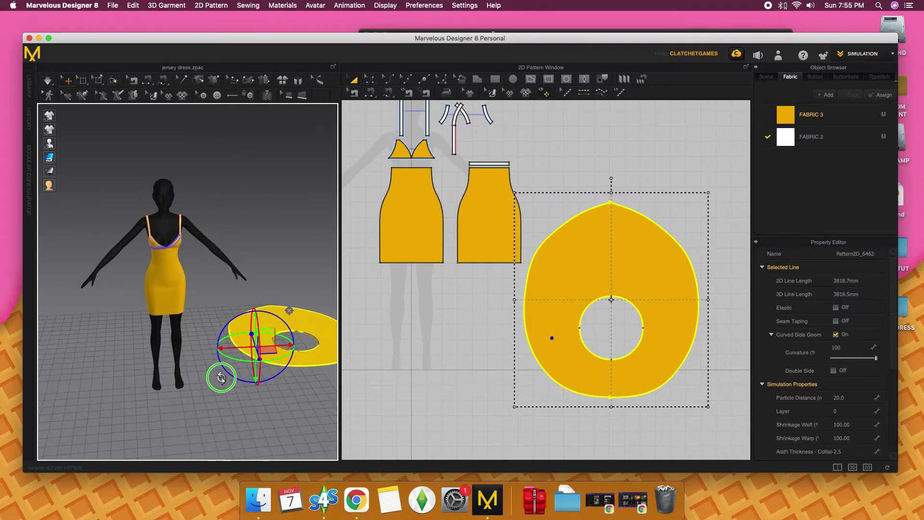
pyautogui.moveTo(236, 352); pyautogui.dragTo(112, 352)
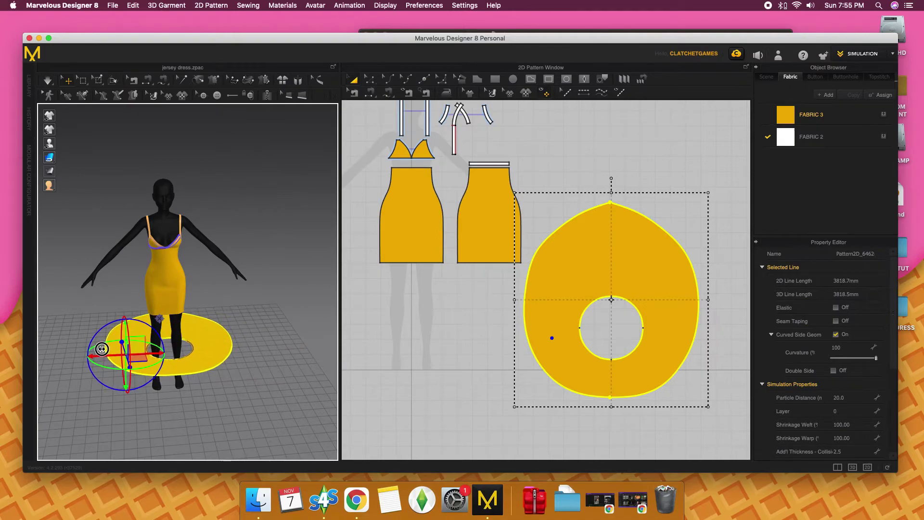
pyautogui.moveTo(112, 352); pyautogui.dragTo(158, 398, button='right')
pyautogui.moveTo(158, 397)
pyautogui.mouseDown()
pyautogui.moveTo(144, 393)
pyautogui.moveTo(160, 349)
pyautogui.mouseUp()
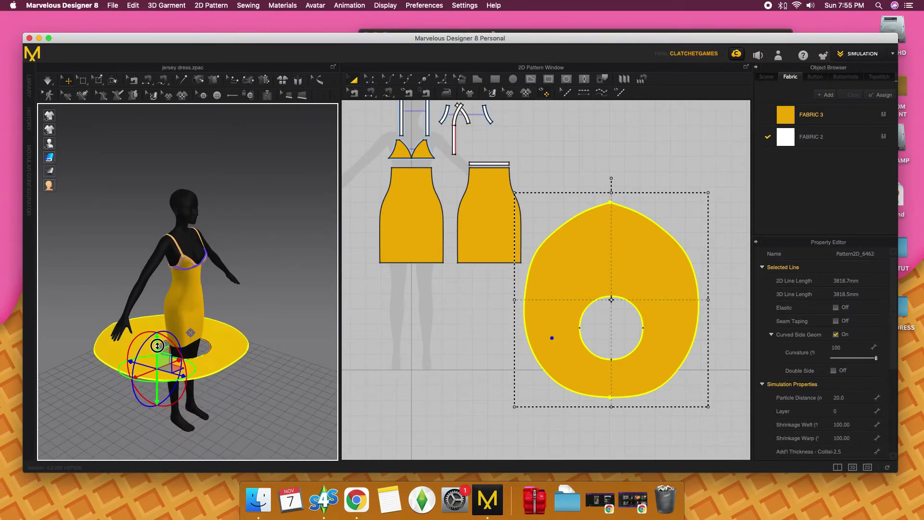
pyautogui.click(302, 394)
pyautogui.moveTo(302, 394); pyautogui.dragTo(249, 389, button='right')
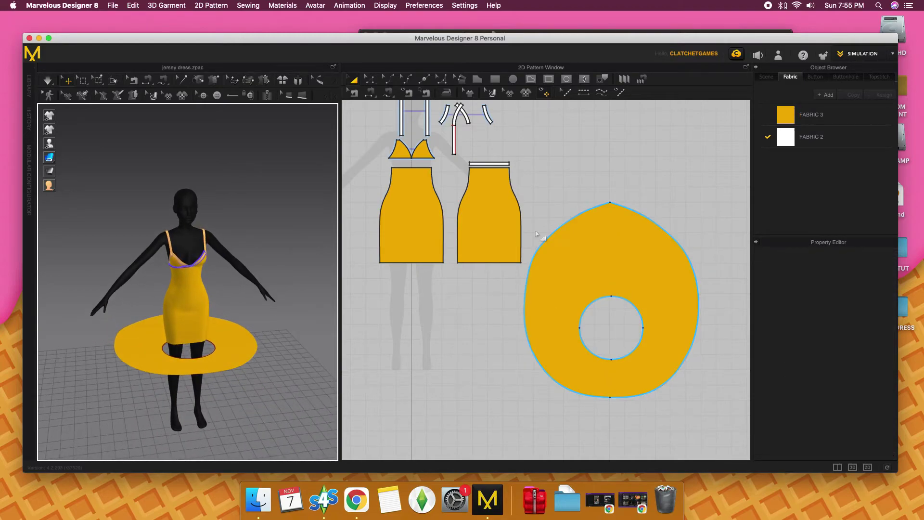
# Convert the donut hole's top and bottom points to curve points so the hole becomes round.
pyautogui.click(371, 80)
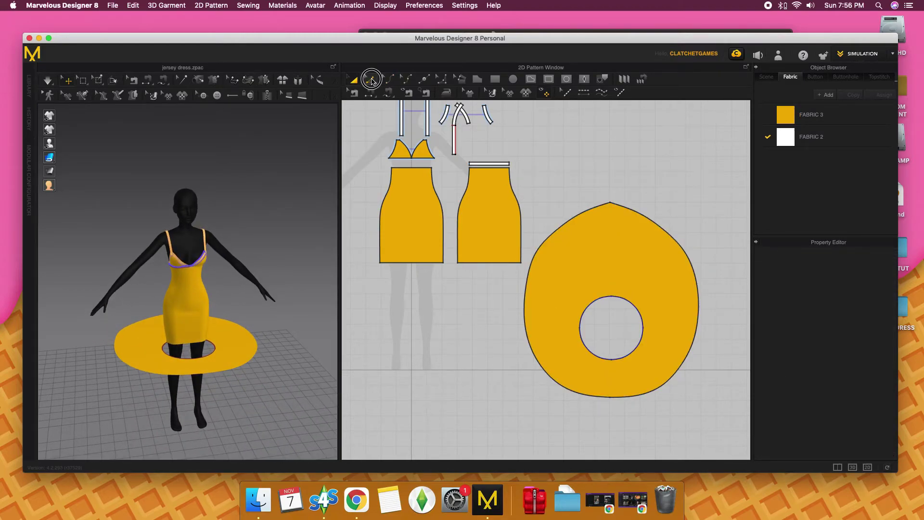
pyautogui.click(611, 297)
pyautogui.rightClick(611, 296)
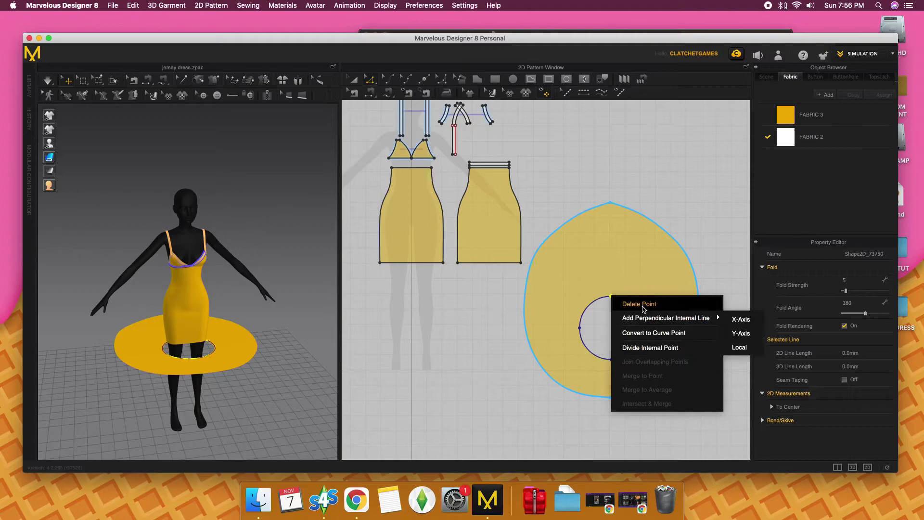
pyautogui.click(649, 332)
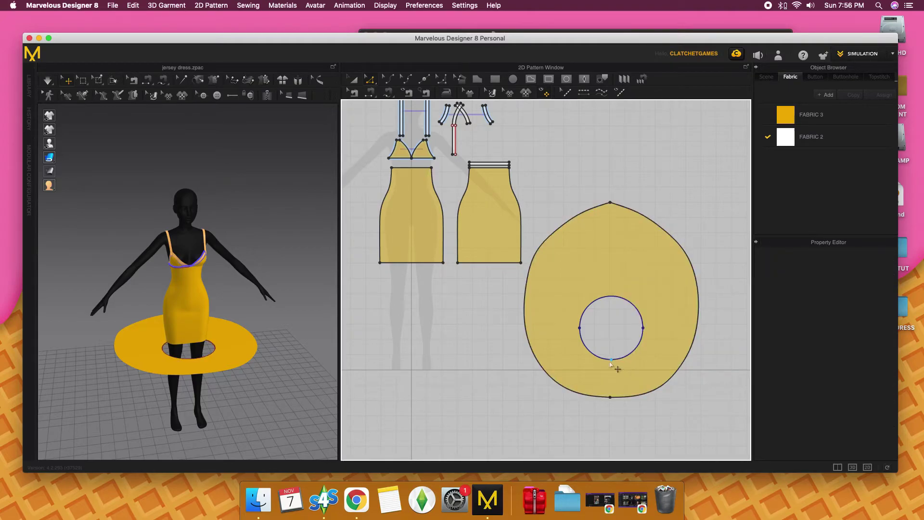
pyautogui.click(611, 359)
pyautogui.rightClick(611, 360)
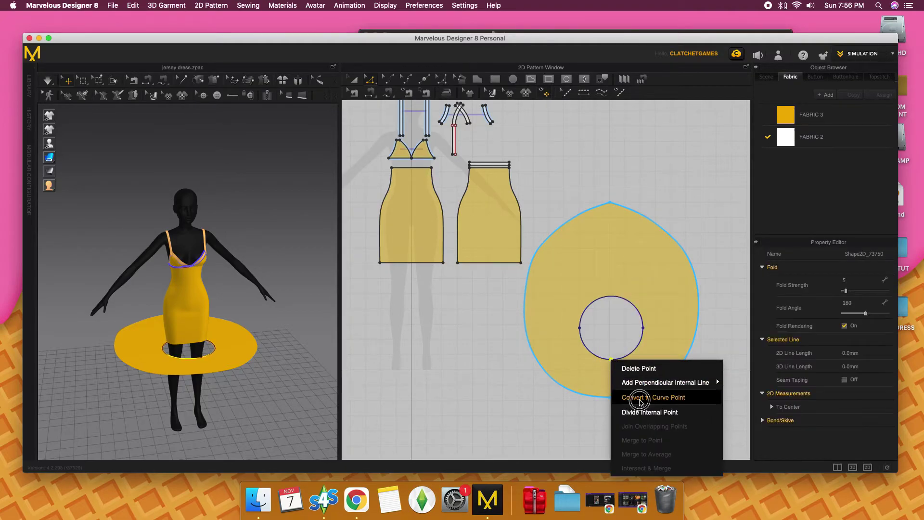
pyautogui.click(639, 398)
# Sew the front hem, then the back hem, to the donut's inner hole edge.
pyautogui.click(370, 92)
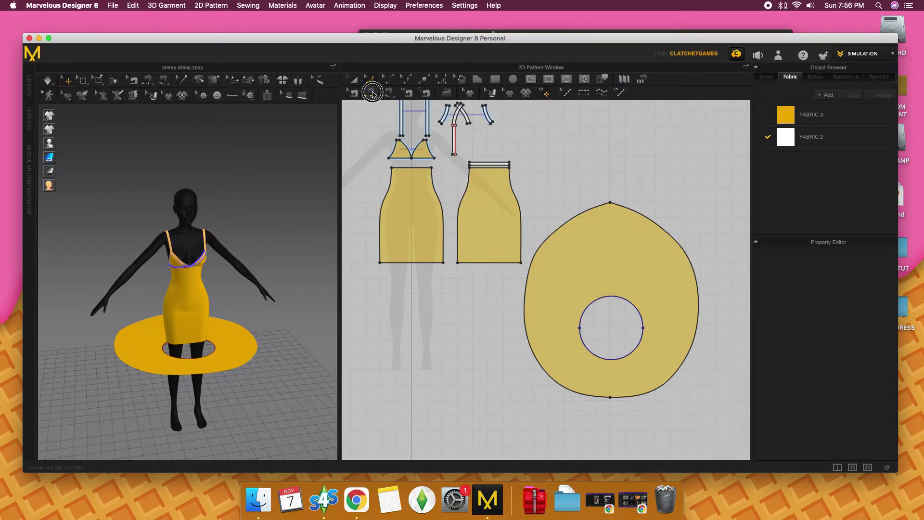
pyautogui.click(174, 354)
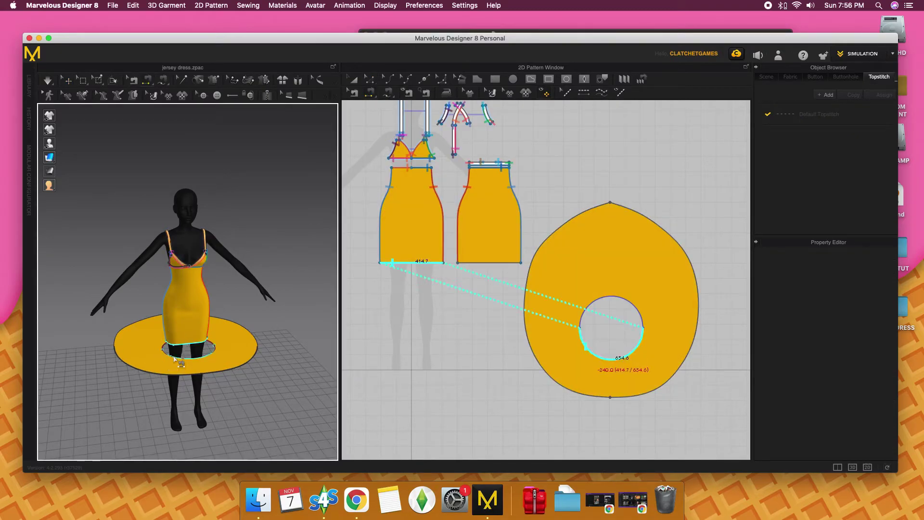
pyautogui.moveTo(193, 376); pyautogui.dragTo(224, 356, button='right')
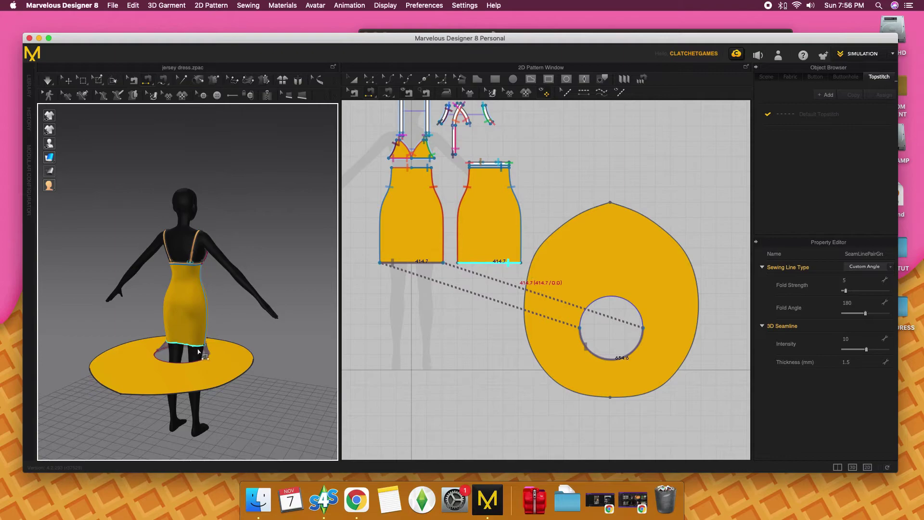
pyautogui.click(197, 360)
pyautogui.moveTo(195, 362); pyautogui.dragTo(127, 378, button='right')
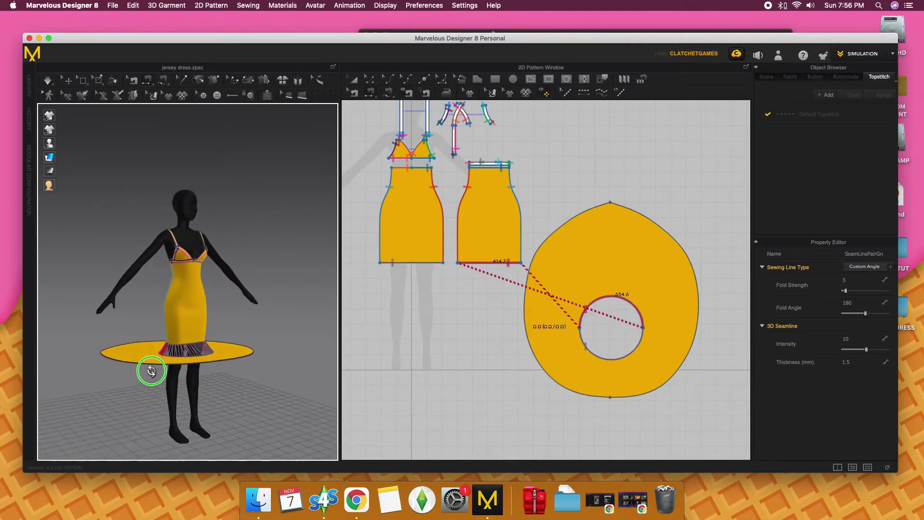
pyautogui.click(67, 82)
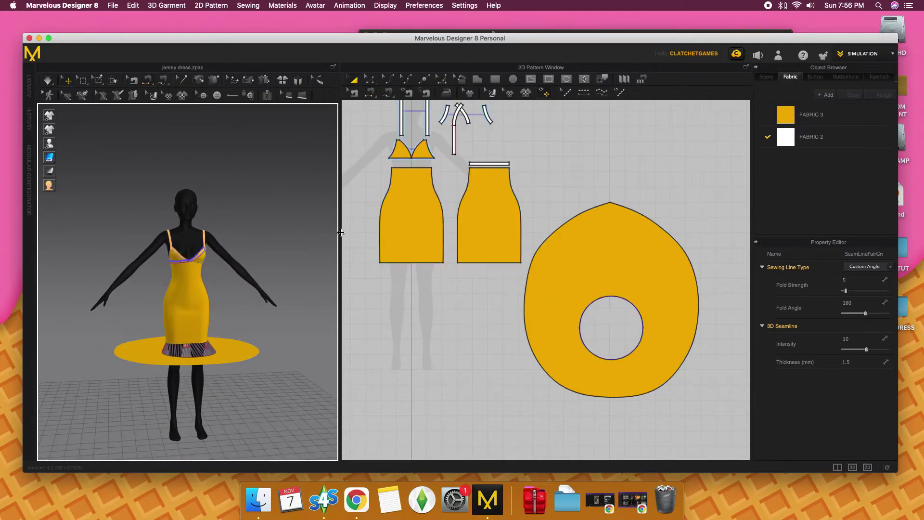
pyautogui.click(371, 80)
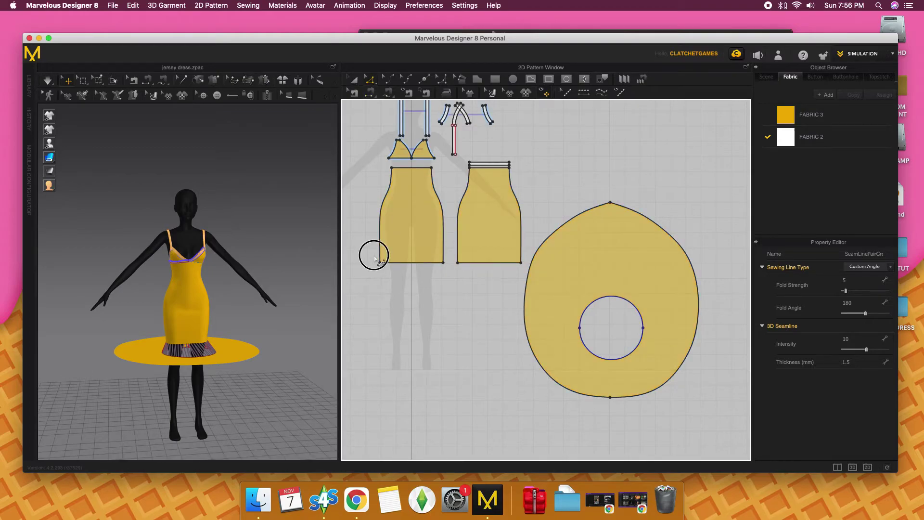
# Select both dress hem lines and move the ring down around the hem.
pyautogui.moveTo(374, 258)
pyautogui.mouseDown()
pyautogui.moveTo(526, 275)
pyautogui.moveTo(484, 288)
pyautogui.mouseUp()
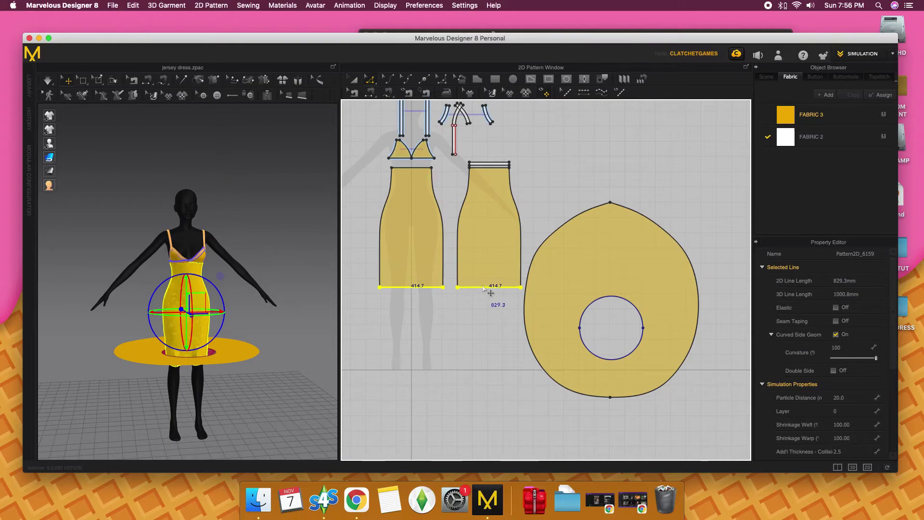
pyautogui.click(134, 365)
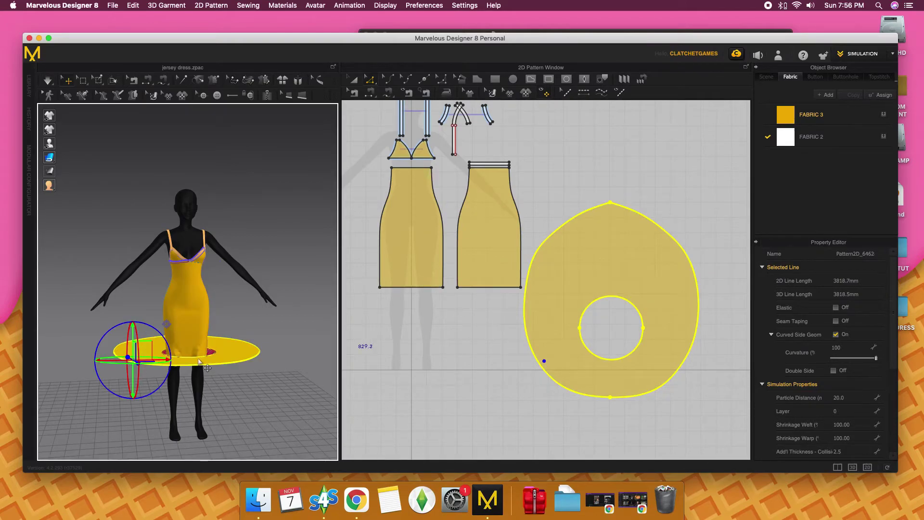
pyautogui.moveTo(210, 364); pyautogui.dragTo(207, 389)
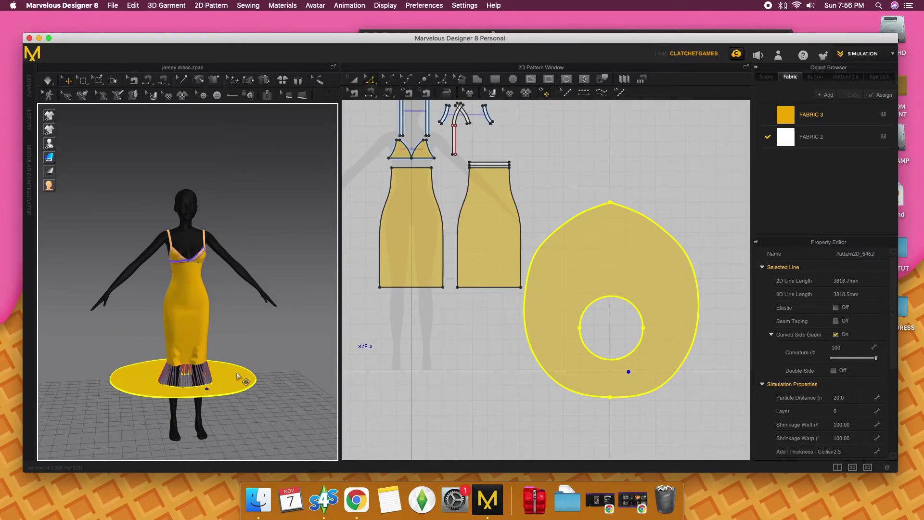
pyautogui.moveTo(369, 282); pyautogui.dragTo(522, 298)
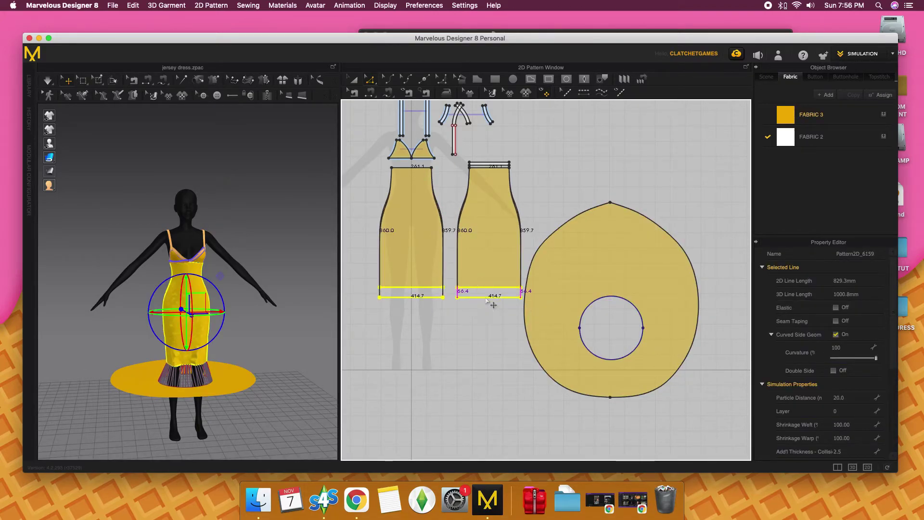
# Simulate the ring into a flared ruffle and orbit to inspect it from behind.
pyautogui.click(48, 81)
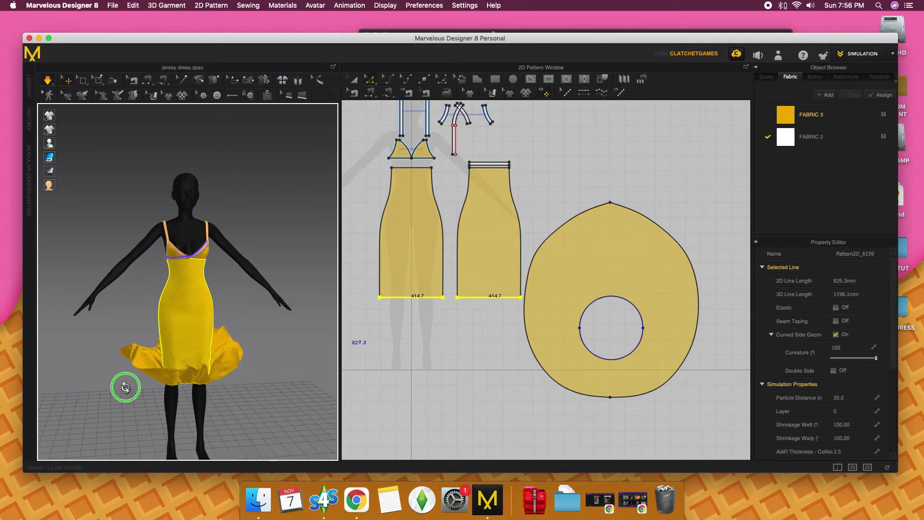
pyautogui.moveTo(124, 385); pyautogui.dragTo(224, 390, button='right')
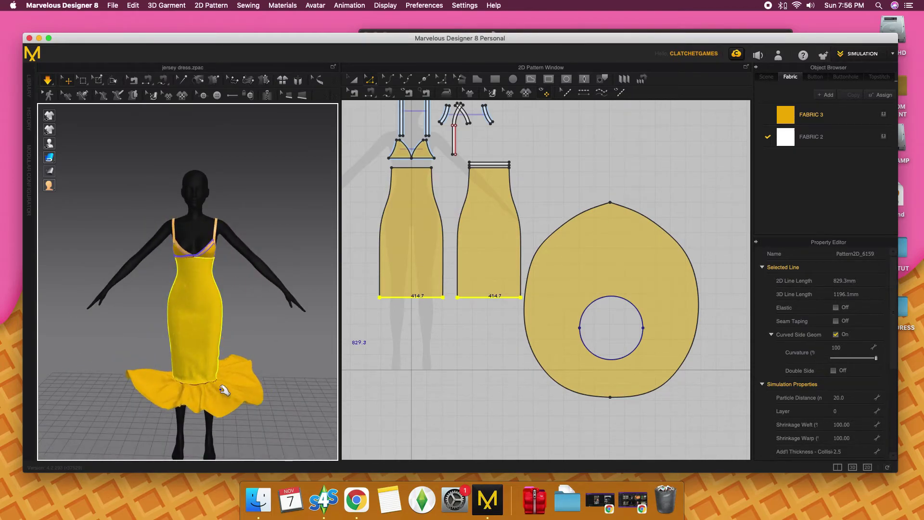
pyautogui.moveTo(174, 410); pyautogui.dragTo(206, 398, button='right')
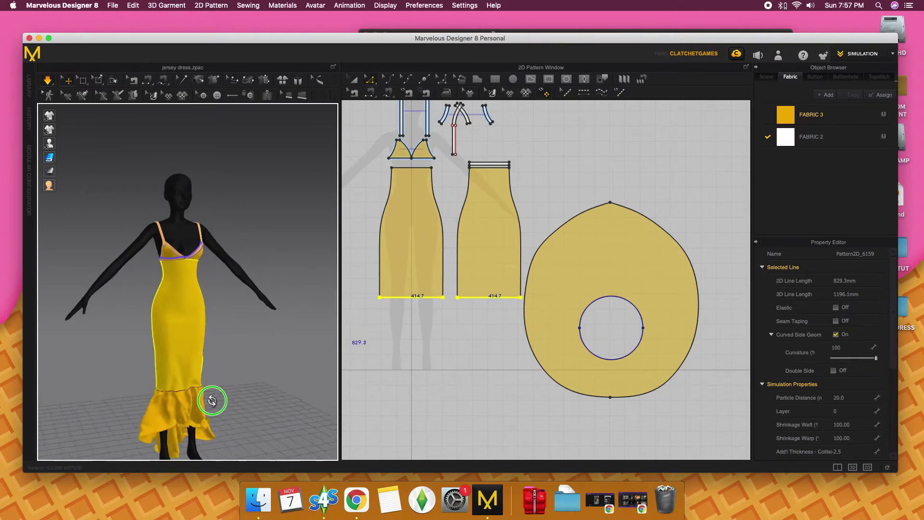
pyautogui.click(204, 423)
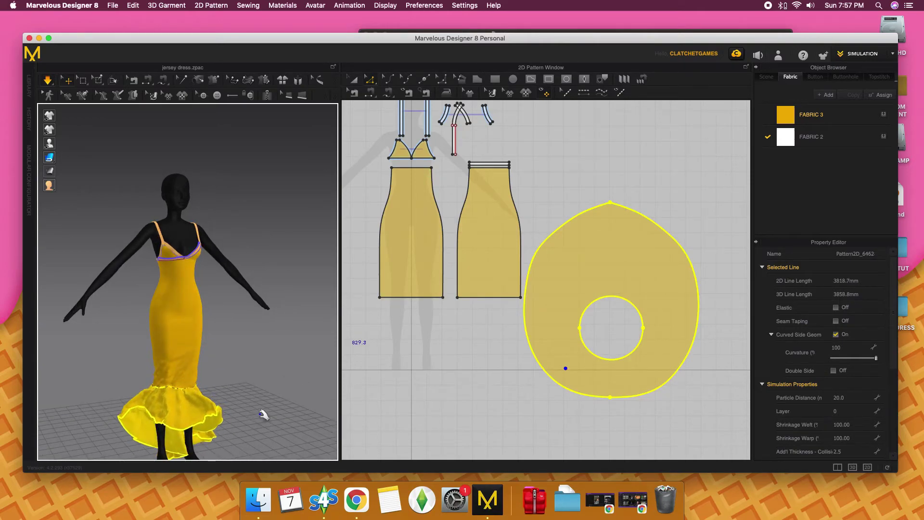
pyautogui.moveTo(265, 413); pyautogui.dragTo(185, 379, button='right')
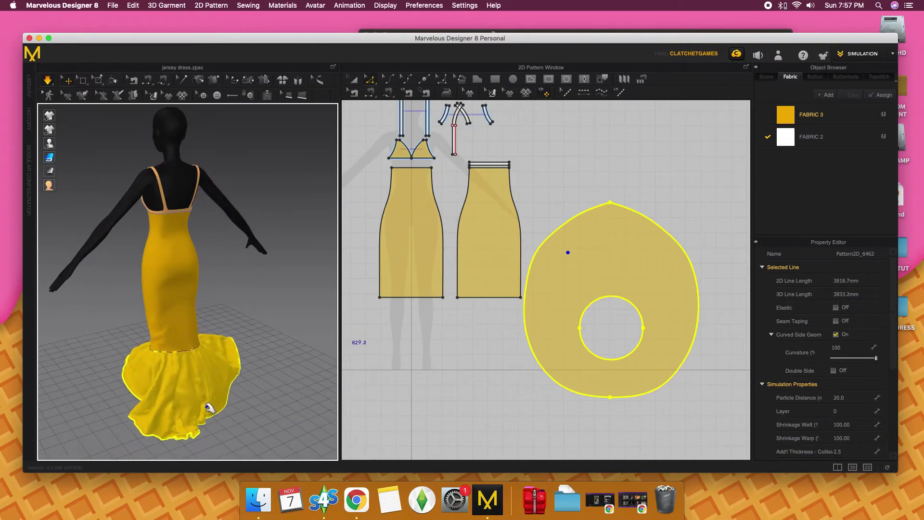
# Add a new fabric, FABRIC 4, and set its colour to yellow.
pyautogui.click(120, 384)
pyautogui.press('2')
pyautogui.click(826, 95)
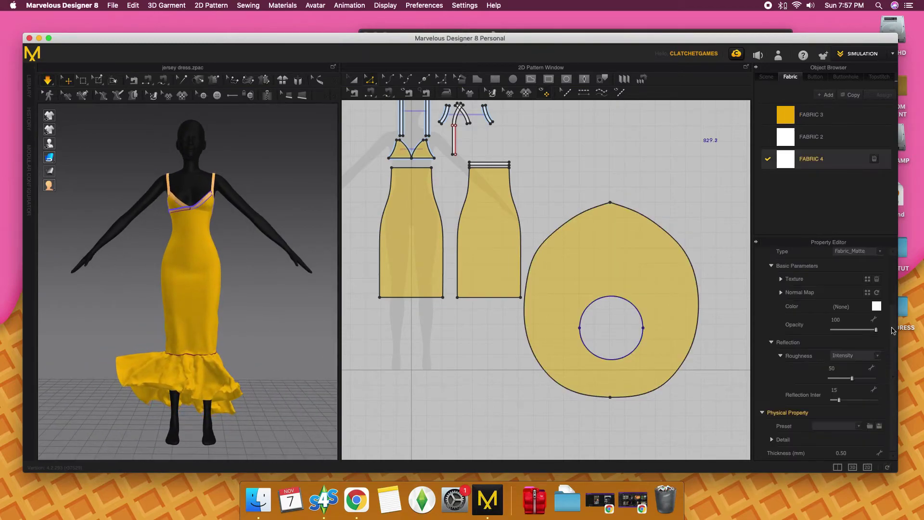
pyautogui.click(877, 307)
pyautogui.click(416, 200)
pyautogui.click(534, 147)
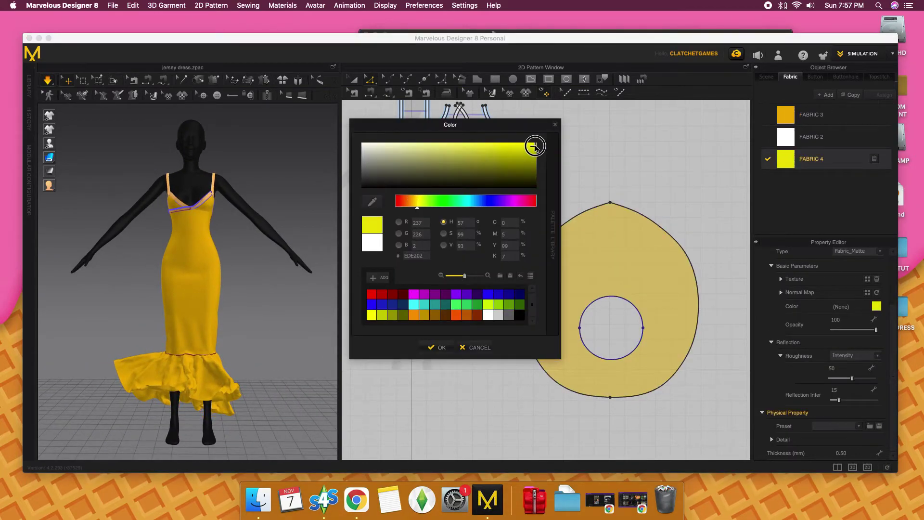
pyautogui.click(415, 200)
pyautogui.click(437, 347)
# Select FABRIC 3 in the fabric list and bring up its context menu.
pyautogui.rightClick(807, 119)
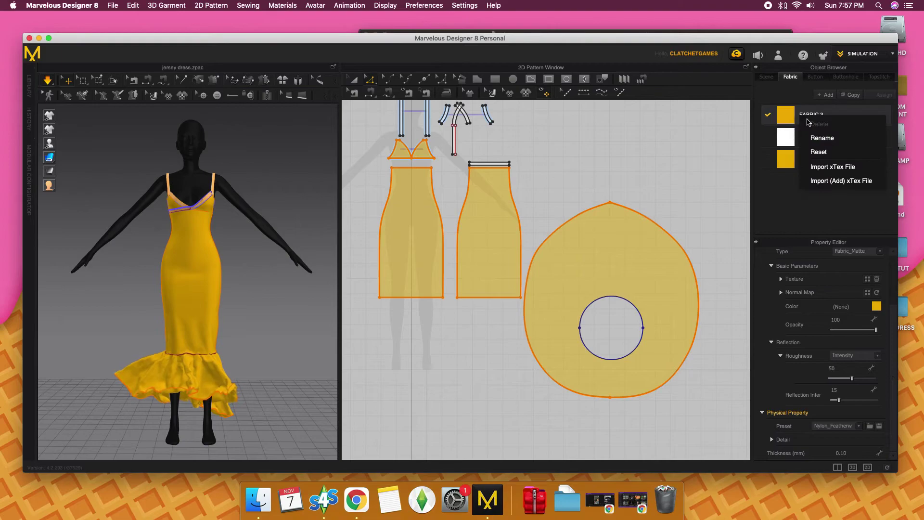
pyautogui.click(617, 259)
pyautogui.click(458, 206)
pyautogui.click(530, 149)
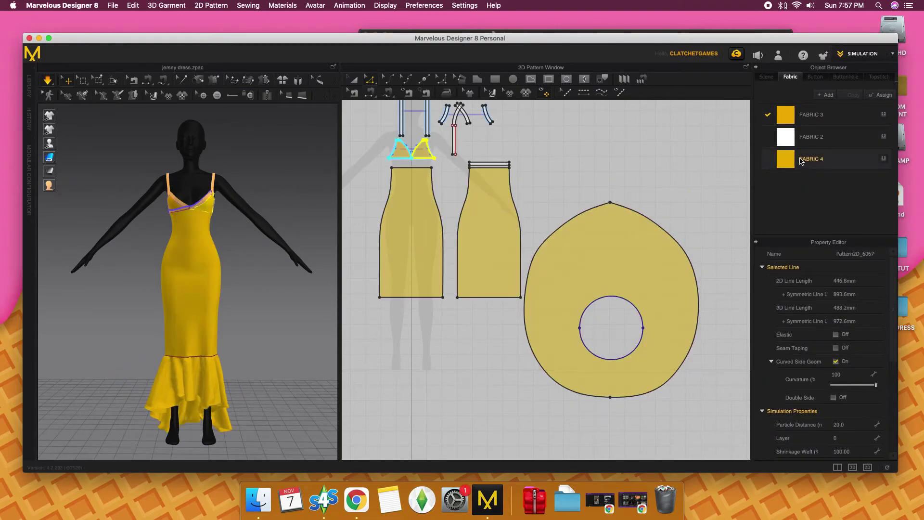
pyautogui.rightClick(790, 120)
# Delete FABRIC 3 and lower the dress panels' hems to lengthen them.
pyautogui.click(806, 126)
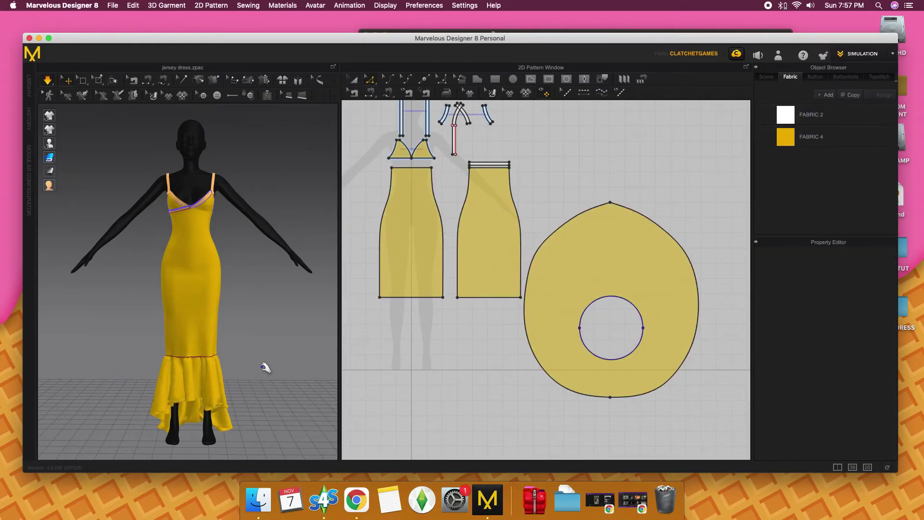
pyautogui.moveTo(264, 367)
pyautogui.mouseDown(button='right')
pyautogui.moveTo(200, 340)
pyautogui.moveTo(231, 337)
pyautogui.mouseUp(button='right')
pyautogui.moveTo(369, 290)
pyautogui.mouseDown()
pyautogui.moveTo(523, 305)
pyautogui.moveTo(497, 305)
pyautogui.moveTo(497, 316)
pyautogui.mouseUp()
pyautogui.click(658, 369)
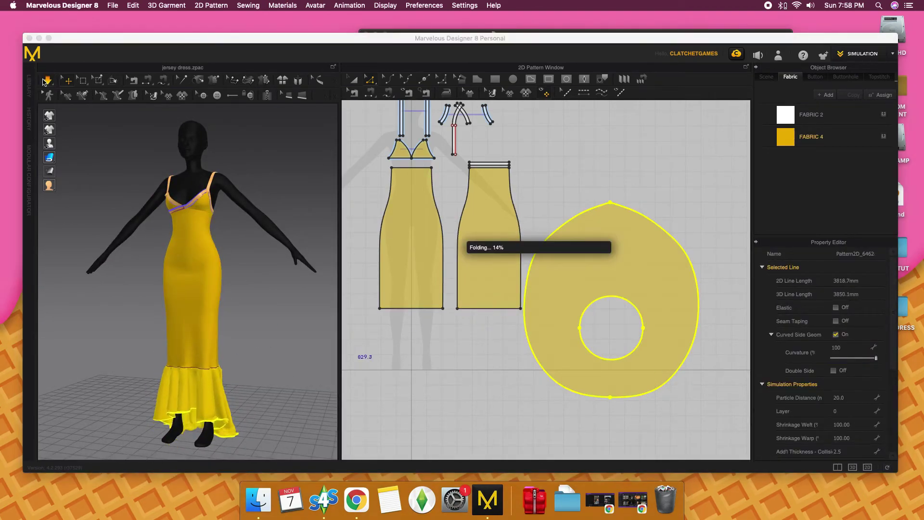
# Stretch the ring taller by pulling its top point up and bottom point down, then re-simulate.
pyautogui.moveTo(610, 204); pyautogui.dragTo(610, 190)
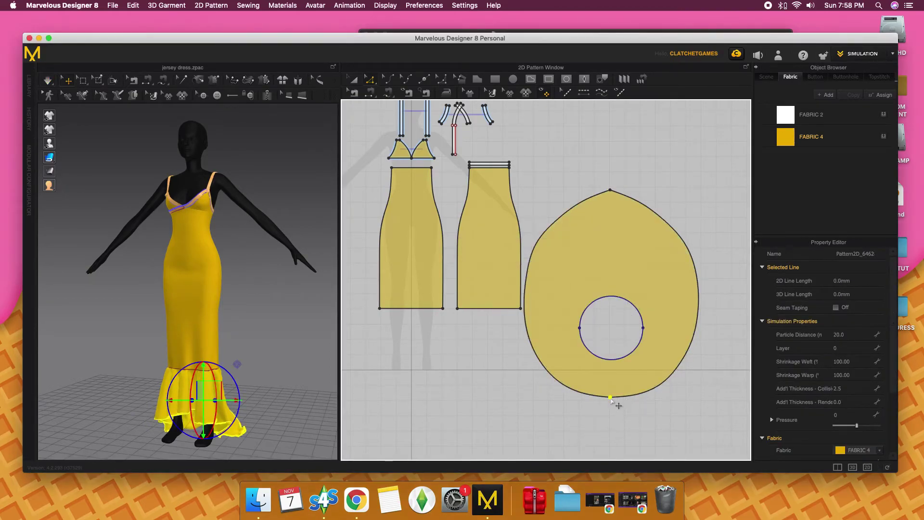
pyautogui.moveTo(610, 397); pyautogui.dragTo(611, 412)
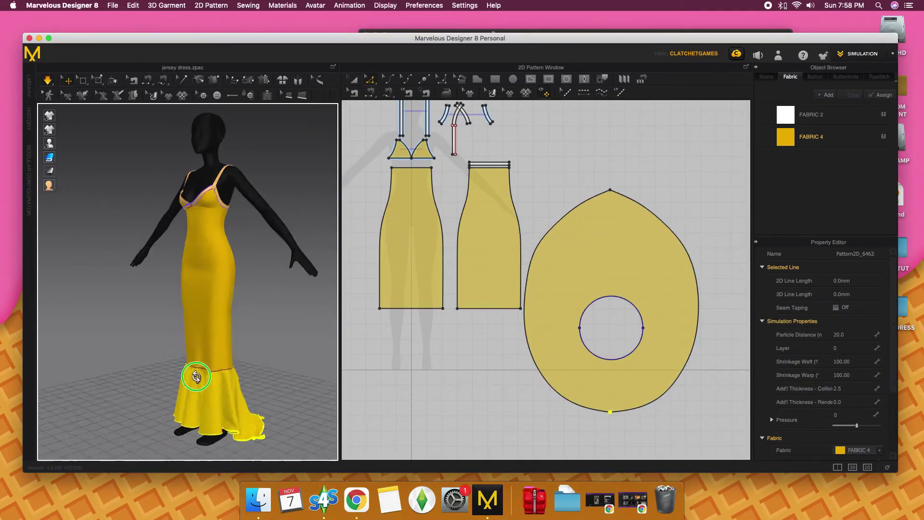
pyautogui.moveTo(200, 373); pyautogui.dragTo(224, 401, button='right')
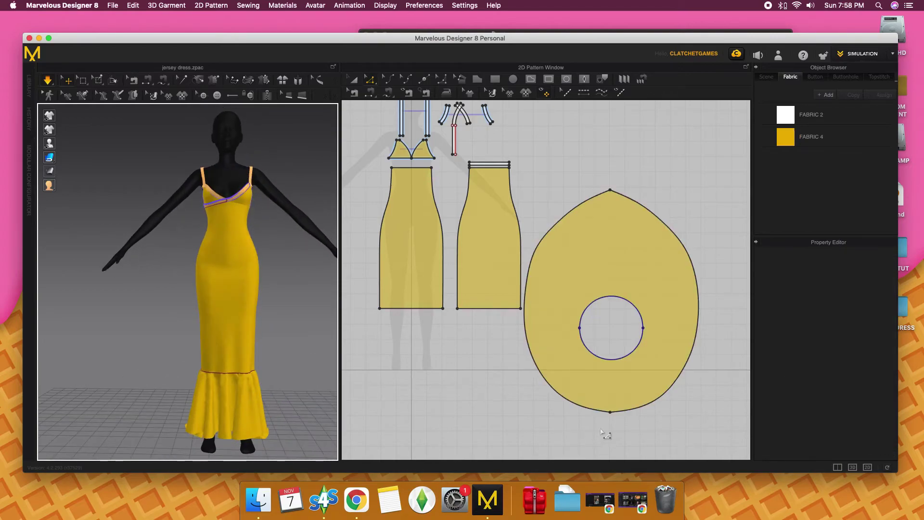
pyautogui.moveTo(610, 411); pyautogui.dragTo(610, 437)
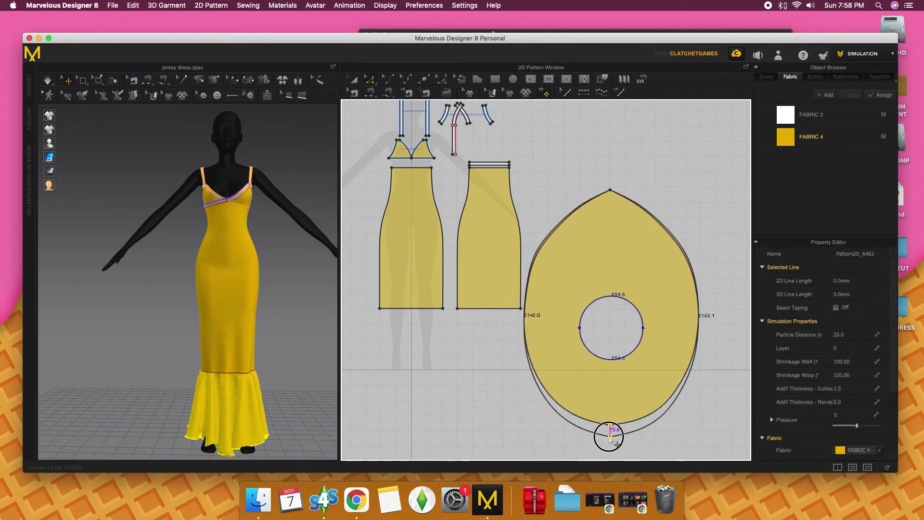
pyautogui.press('space')
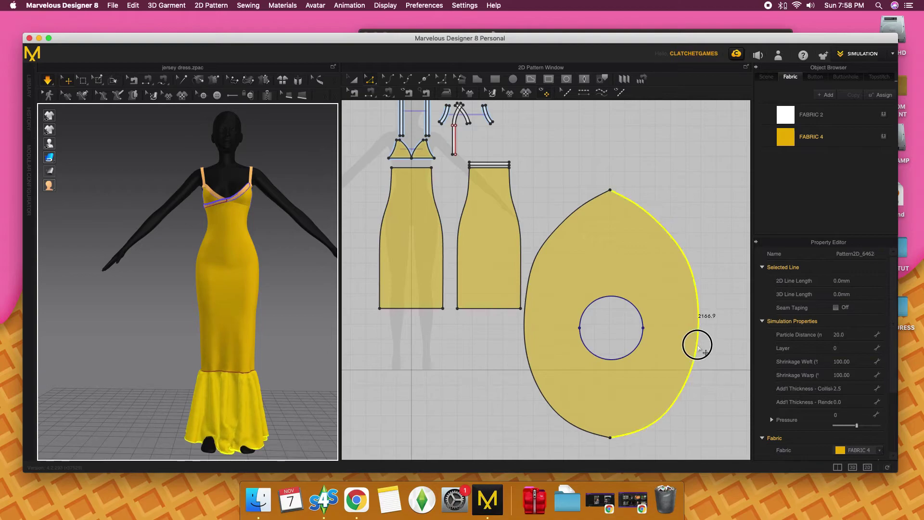
# Bulge the ring's left and right edges outward and resume the simulation.
pyautogui.moveTo(697, 340); pyautogui.dragTo(711, 326)
pyautogui.moveTo(521, 324); pyautogui.dragTo(543, 342)
pyautogui.moveTo(705, 344); pyautogui.dragTo(711, 337)
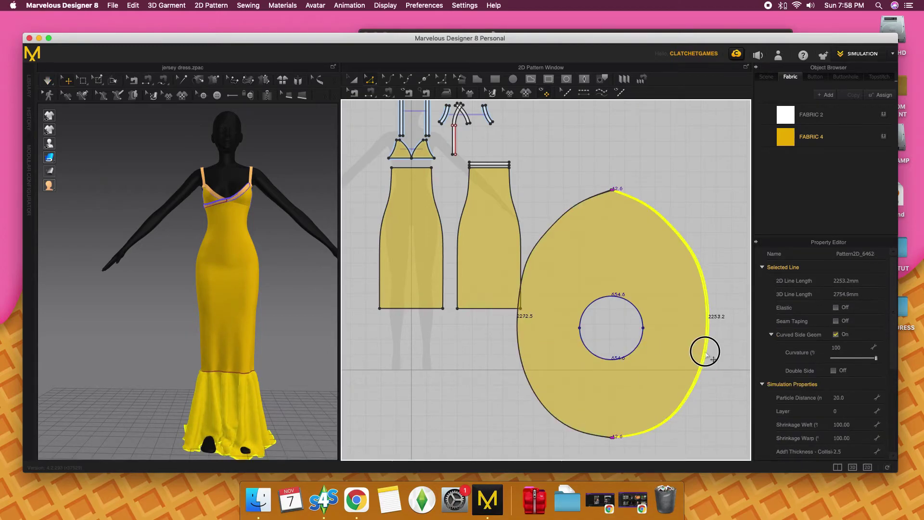
pyautogui.moveTo(517, 336); pyautogui.dragTo(511, 335)
pyautogui.press('space')
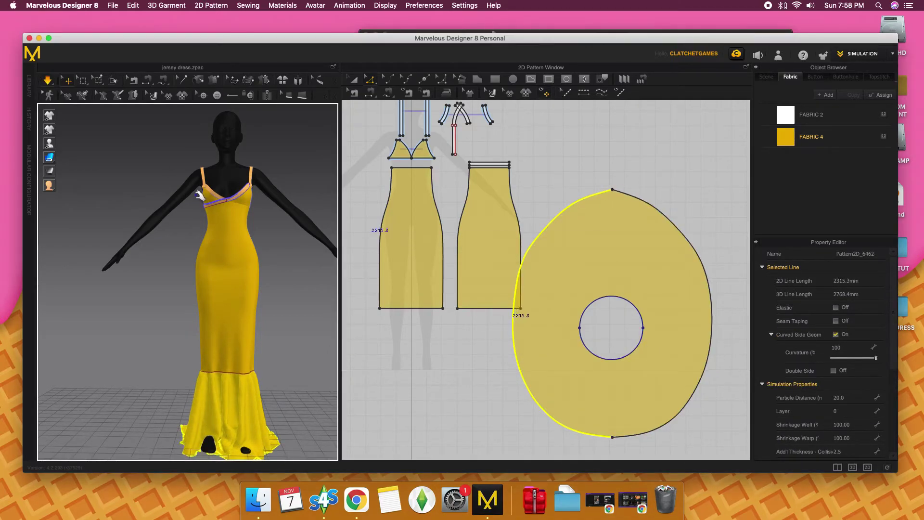
pyautogui.moveTo(309, 268); pyautogui.dragTo(243, 367, button='right')
pyautogui.click(262, 408)
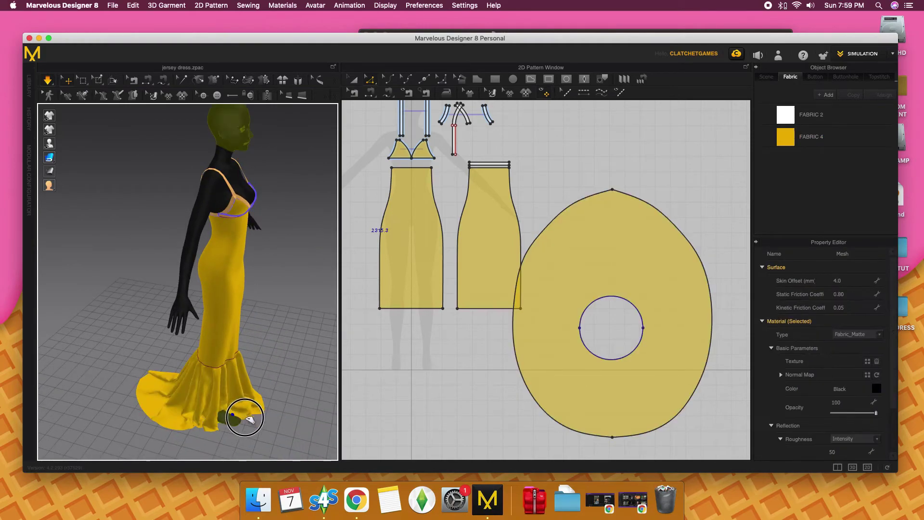
# Tug the skirt hem and sides in 3D so the flared fabric settles evenly.
pyautogui.moveTo(243, 416)
pyautogui.mouseDown(button='right')
pyautogui.moveTo(179, 409)
pyautogui.moveTo(262, 386)
pyautogui.mouseUp(button='right')
pyautogui.moveTo(262, 386); pyautogui.dragTo(268, 420)
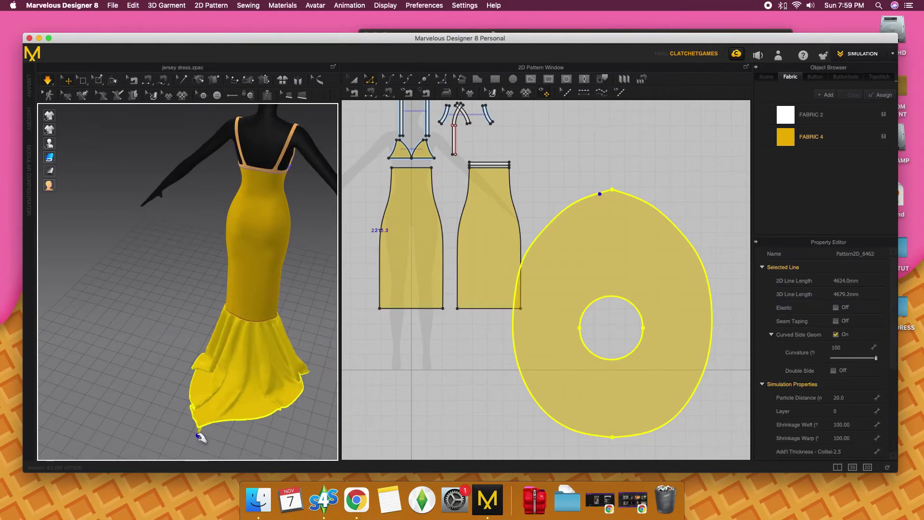
pyautogui.moveTo(248, 423); pyautogui.dragTo(264, 381, button='right')
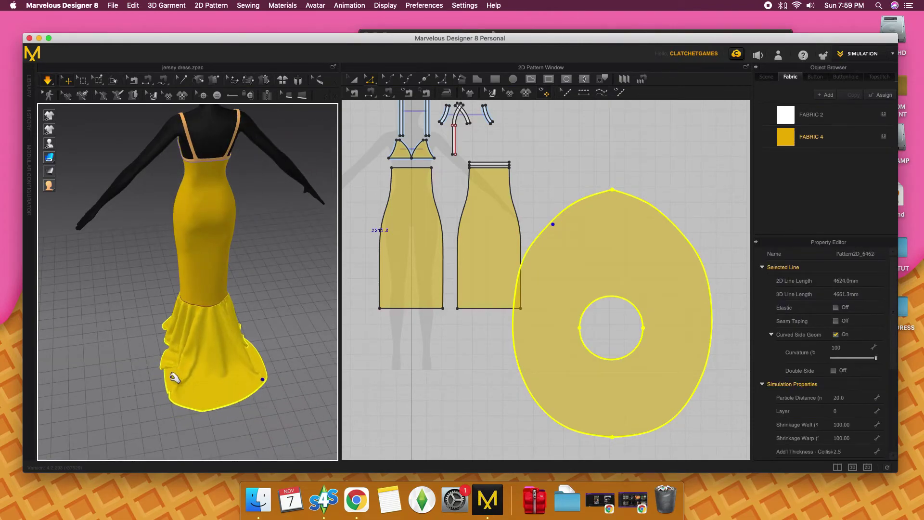
pyautogui.moveTo(162, 384); pyautogui.dragTo(140, 343, button='right')
pyautogui.moveTo(128, 347); pyautogui.dragTo(143, 351)
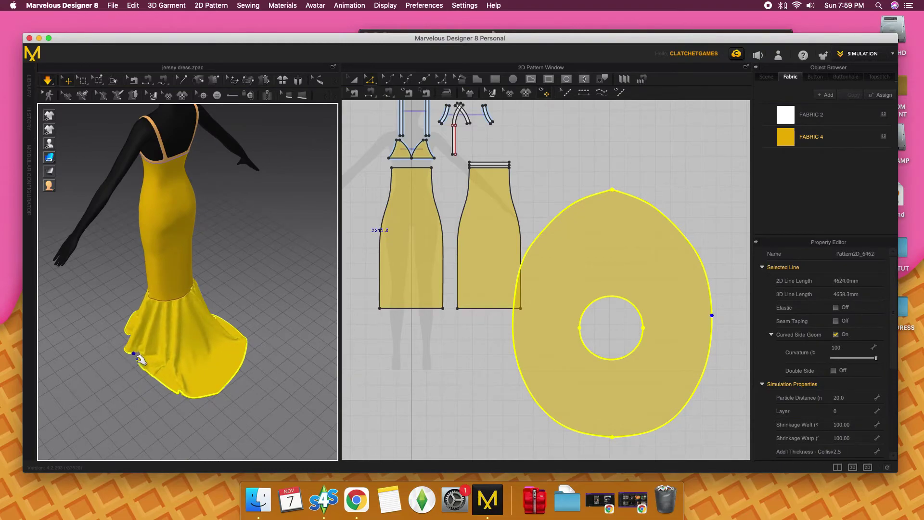
pyautogui.moveTo(128, 355); pyautogui.dragTo(238, 380, button='right')
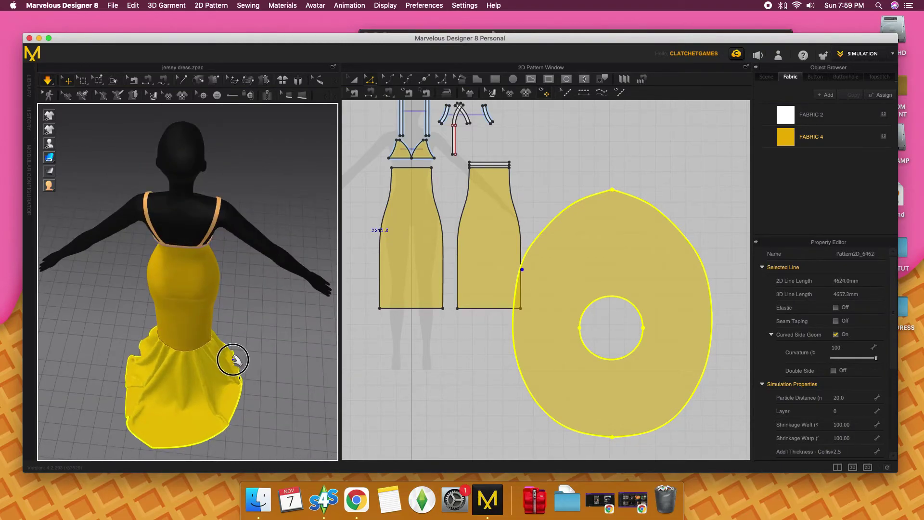
pyautogui.moveTo(123, 396); pyautogui.dragTo(126, 364)
pyautogui.moveTo(126, 364)
pyautogui.mouseDown(button='right')
pyautogui.moveTo(226, 380)
pyautogui.moveTo(149, 388)
pyautogui.mouseUp(button='right')
# Select the skirt's hem outline, showing 4624.0 mm 2D and 4665.7 mm 3D length.
pyautogui.click(134, 367)
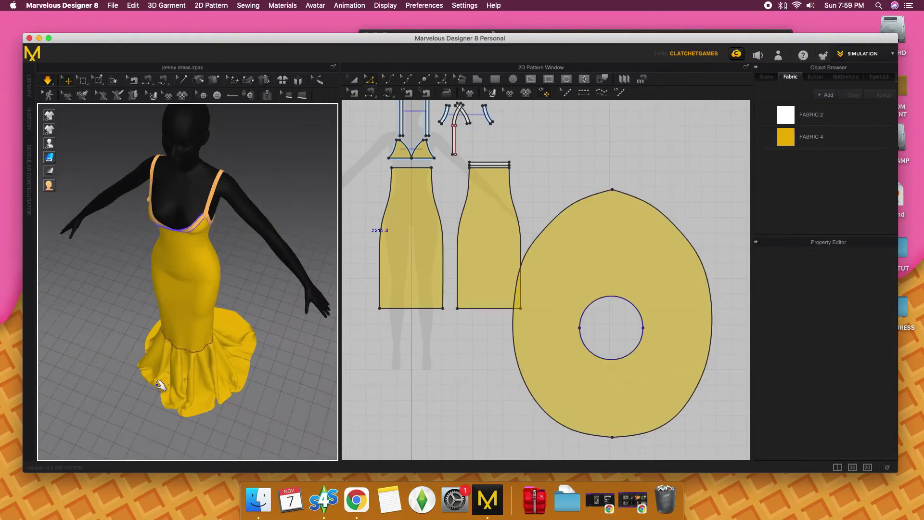
pyautogui.moveTo(148, 387); pyautogui.dragTo(124, 396)
pyautogui.moveTo(185, 365); pyautogui.dragTo(200, 375, button='right')
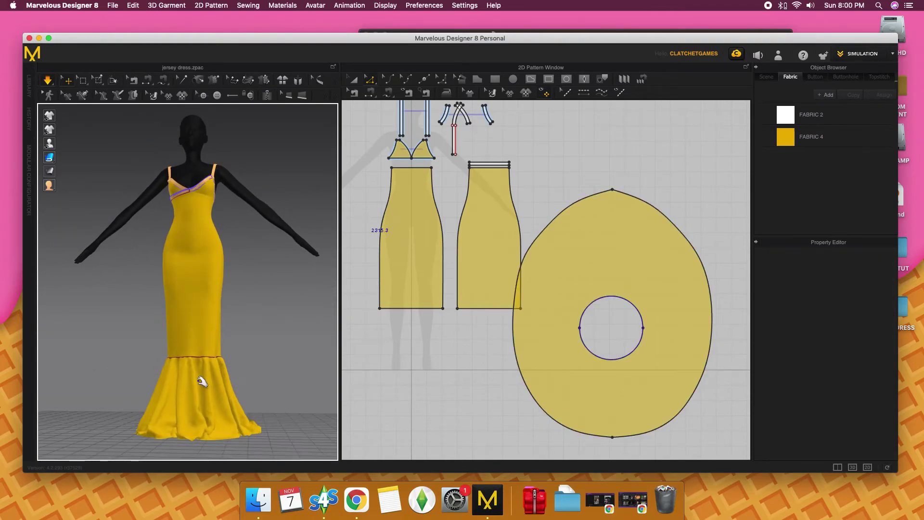
pyautogui.click(227, 439)
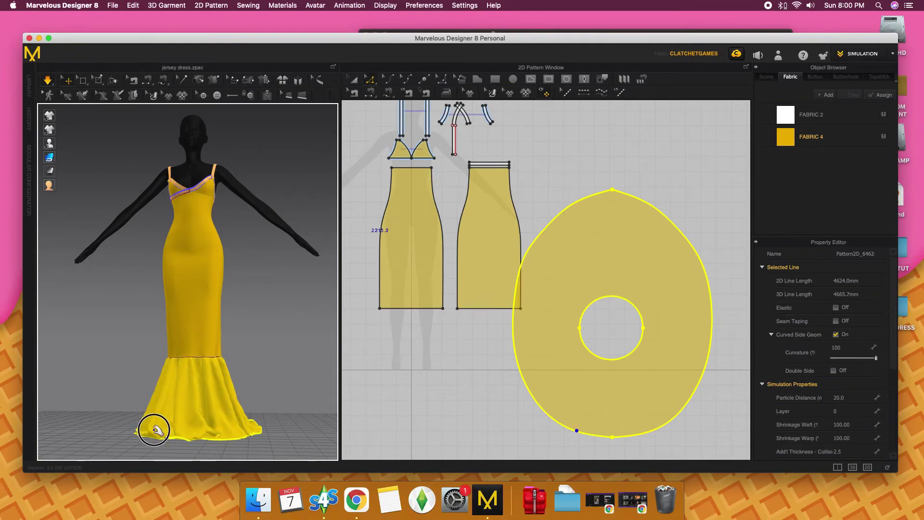
pyautogui.moveTo(154, 429)
pyautogui.mouseDown(button='right')
pyautogui.moveTo(243, 436)
pyautogui.moveTo(186, 429)
pyautogui.moveTo(251, 418)
pyautogui.moveTo(233, 423)
pyautogui.moveTo(186, 406)
pyautogui.moveTo(241, 386)
pyautogui.moveTo(188, 439)
pyautogui.moveTo(196, 392)
pyautogui.moveTo(124, 385)
pyautogui.moveTo(216, 385)
pyautogui.mouseUp(button='right')
pyautogui.click(165, 415)
pyautogui.click(170, 409)
pyautogui.click(258, 398)
pyautogui.click(195, 392)
pyautogui.click(217, 385)
pyautogui.click(243, 420)
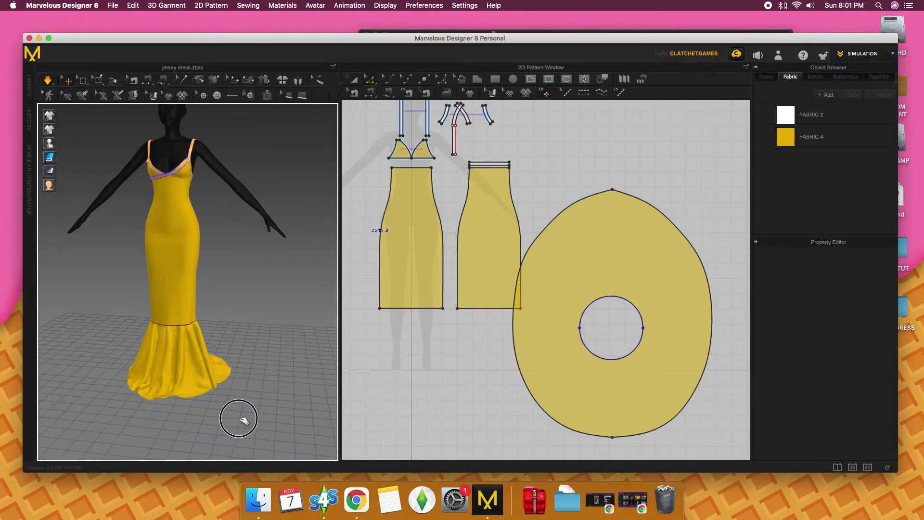
pyautogui.moveTo(243, 420)
pyautogui.mouseDown(button='right')
pyautogui.moveTo(233, 407)
pyautogui.moveTo(175, 403)
pyautogui.moveTo(225, 355)
pyautogui.moveTo(224, 396)
pyautogui.moveTo(237, 394)
pyautogui.moveTo(221, 415)
pyautogui.moveTo(192, 379)
pyautogui.moveTo(212, 377)
pyautogui.moveTo(239, 398)
pyautogui.mouseUp(button='right')
pyautogui.click(233, 408)
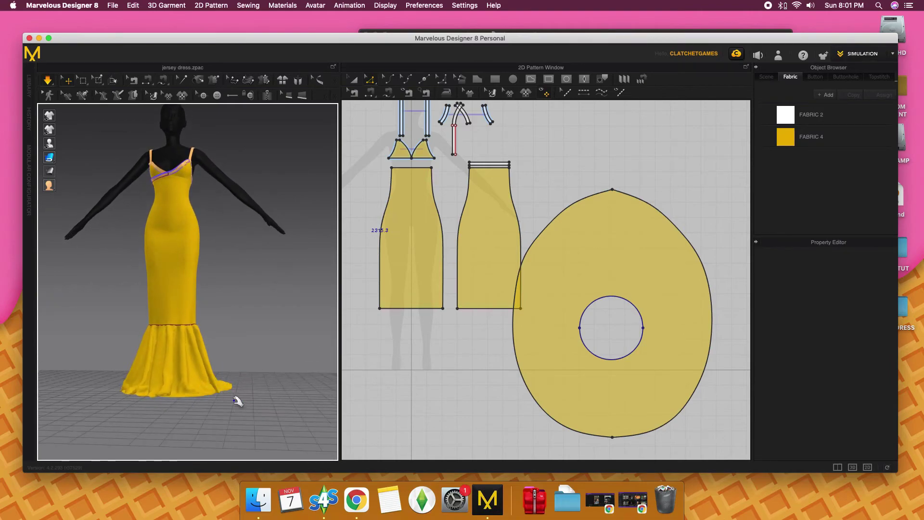
pyautogui.click(320, 496)
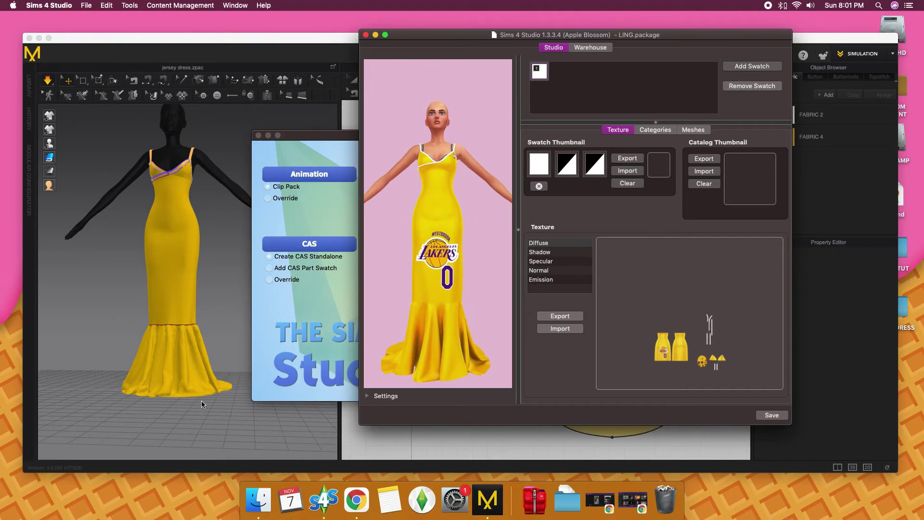
pyautogui.click(207, 419)
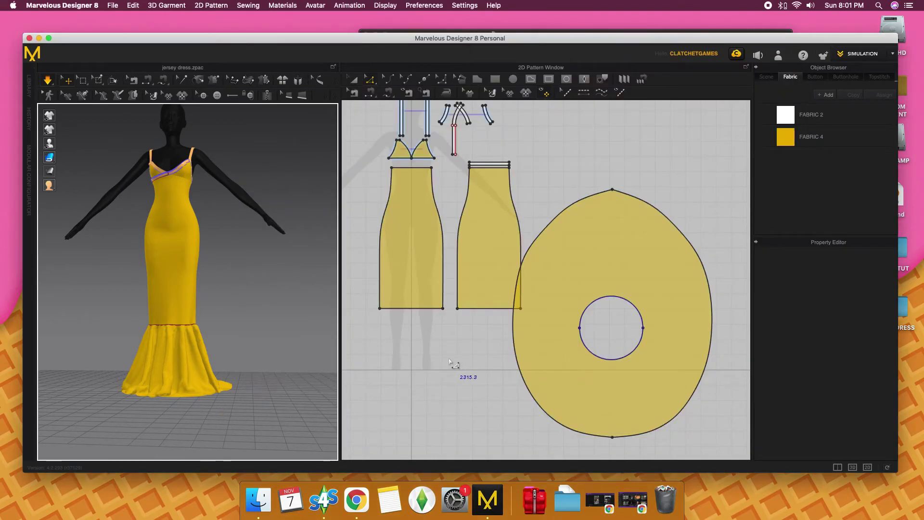
# Set the particle distance of every pattern piece to 15.
pyautogui.scroll(-3, 450, 348)
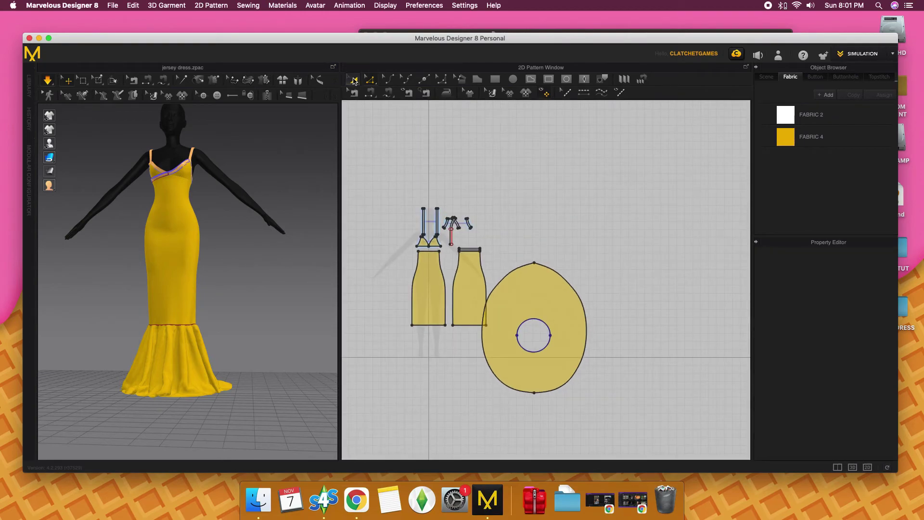
pyautogui.click(352, 80)
pyautogui.moveTo(406, 190); pyautogui.dragTo(631, 437)
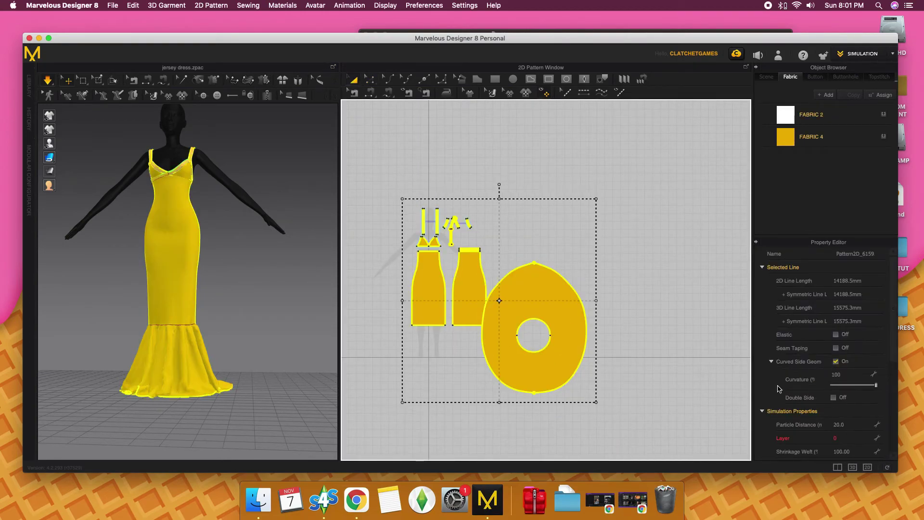
pyautogui.click(855, 424)
pyautogui.write('15')
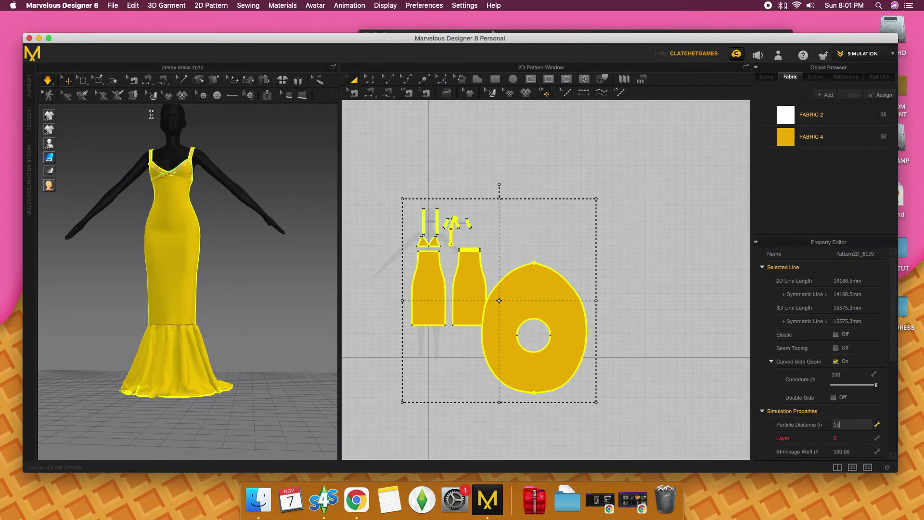
pyautogui.press('Return')
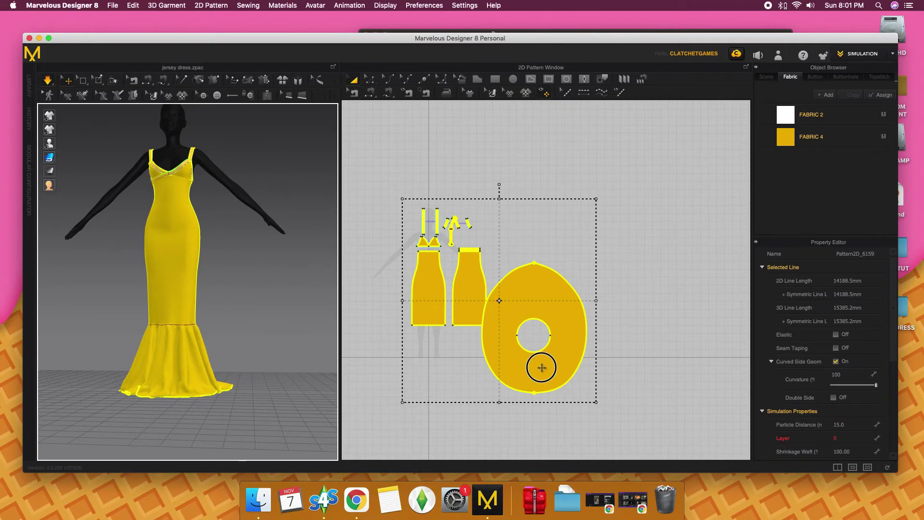
# Give the donut skirt piece a finer 10 particle distance and toggle simulation to rebuild the cloth.
pyautogui.click(541, 367)
pyautogui.click(849, 397)
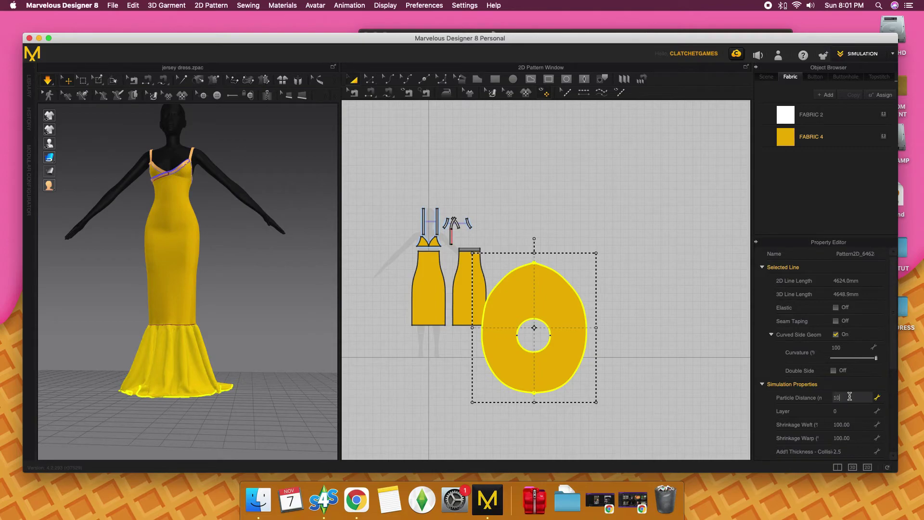
pyautogui.press('Return')
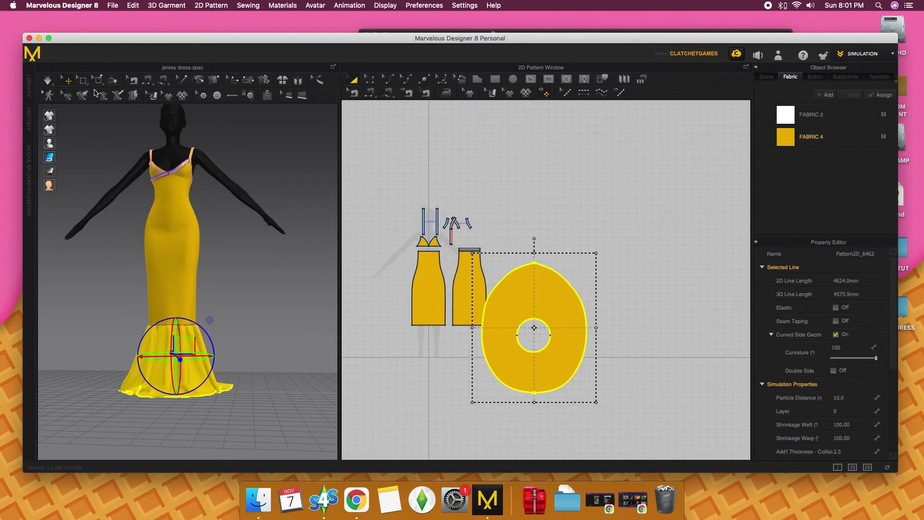
pyautogui.click(48, 80)
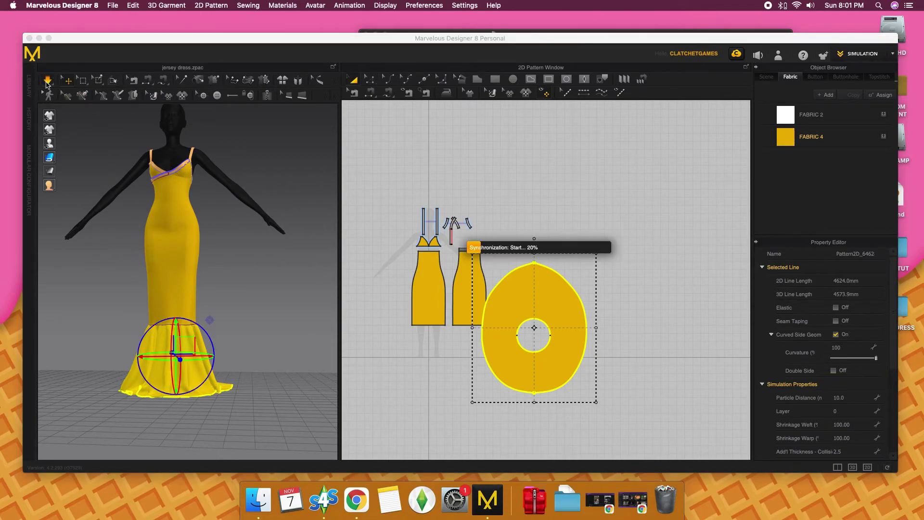
pyautogui.click(283, 301)
pyautogui.moveTo(283, 301)
pyautogui.mouseDown(button='right')
pyautogui.moveTo(260, 330)
pyautogui.moveTo(290, 301)
pyautogui.mouseUp(button='right')
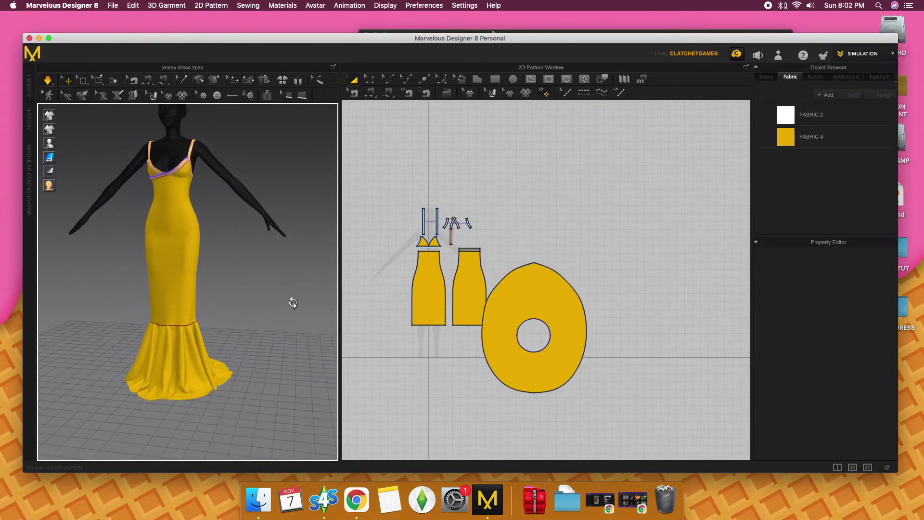
# Marquee-select all dress pattern pieces and scroll the Property Editor down to the Fabric section.
pyautogui.moveTo(408, 180); pyautogui.dragTo(614, 428)
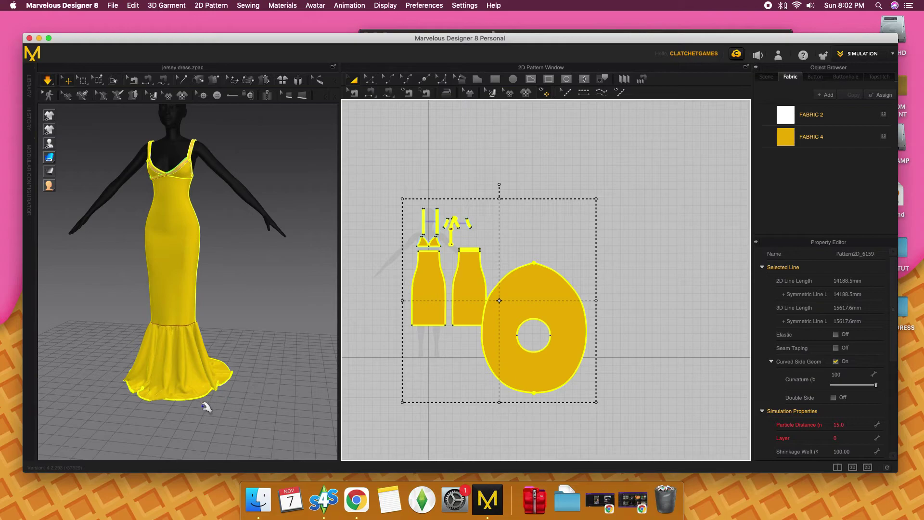
pyautogui.moveTo(207, 409); pyautogui.dragTo(213, 402, button='right')
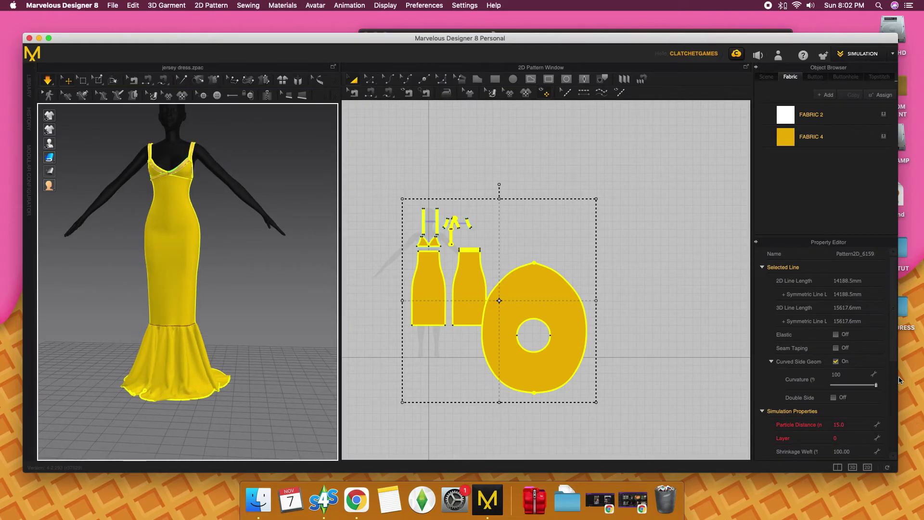
pyautogui.moveTo(893, 358); pyautogui.dragTo(896, 460)
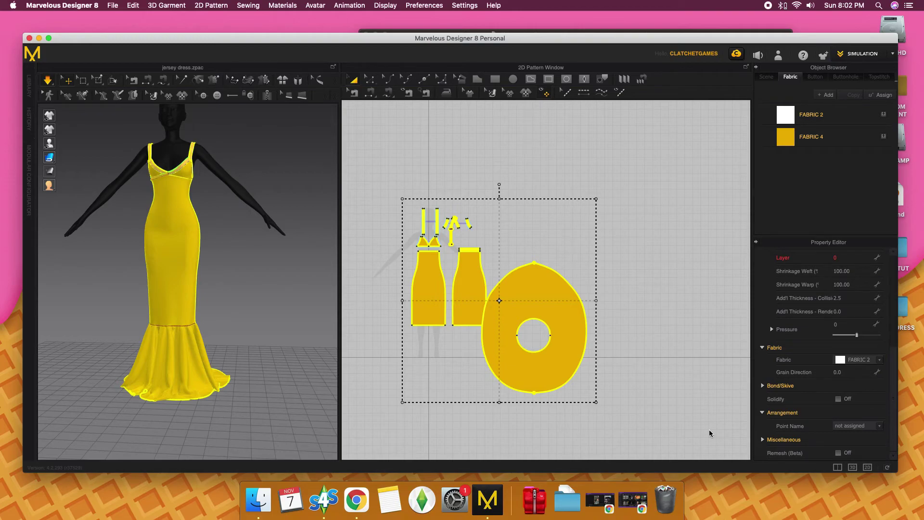
# Run the simulation until the mermaid skirt settles over the floor, then stop it.
pyautogui.click(48, 82)
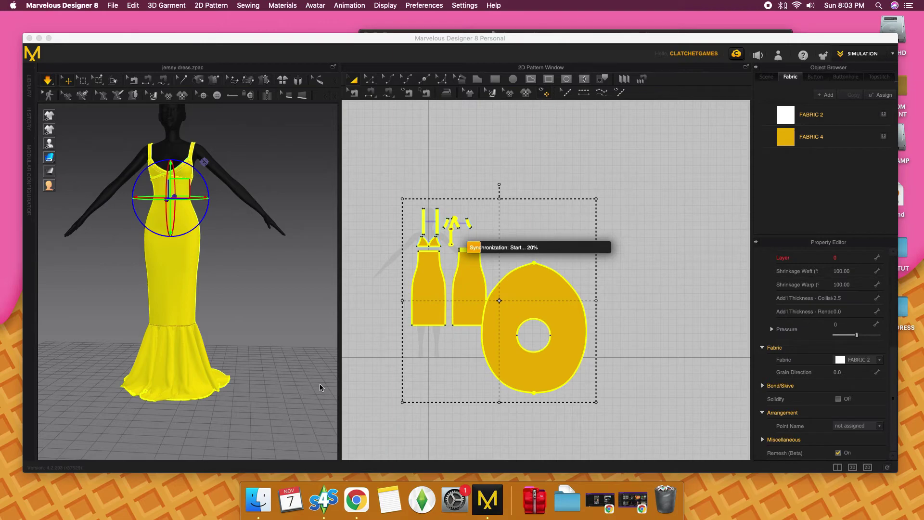
pyautogui.click(319, 384)
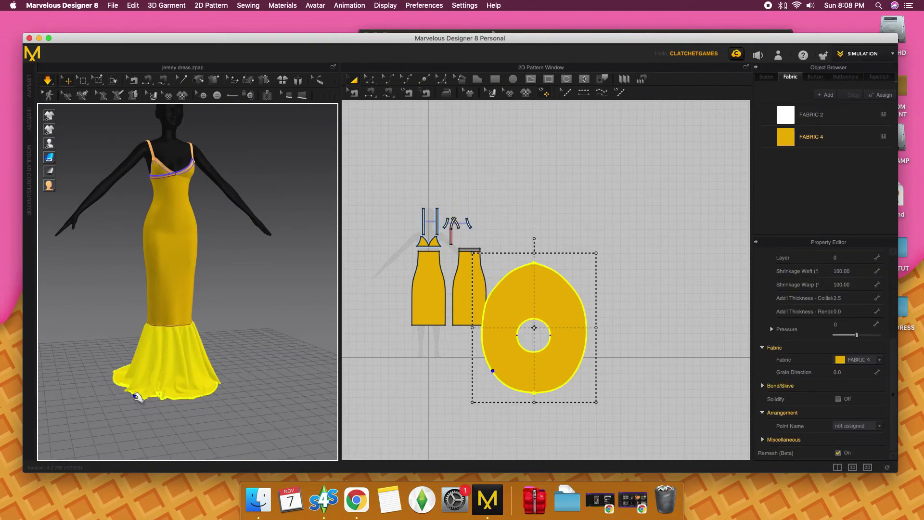
# Orbit around the dress, selecting and deselecting the skirt to inspect its drape.
pyautogui.click(170, 414)
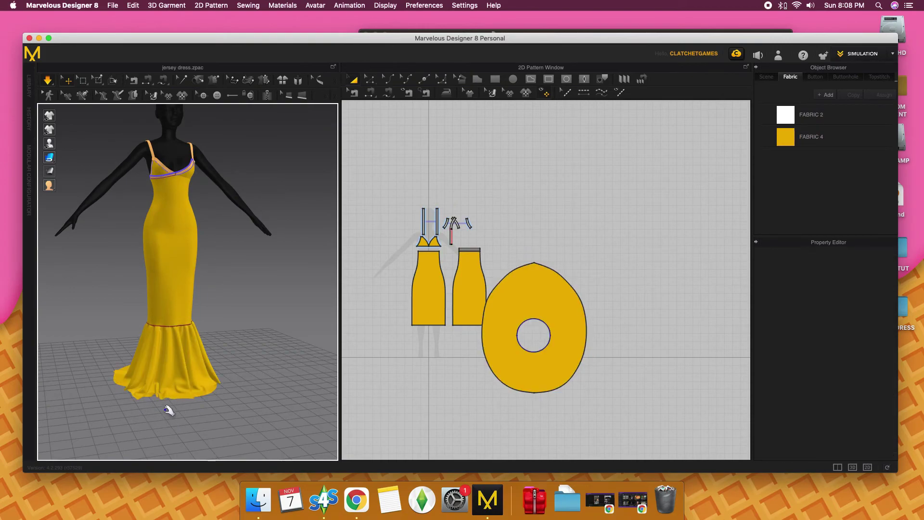
pyautogui.moveTo(166, 410); pyautogui.dragTo(121, 414, button='right')
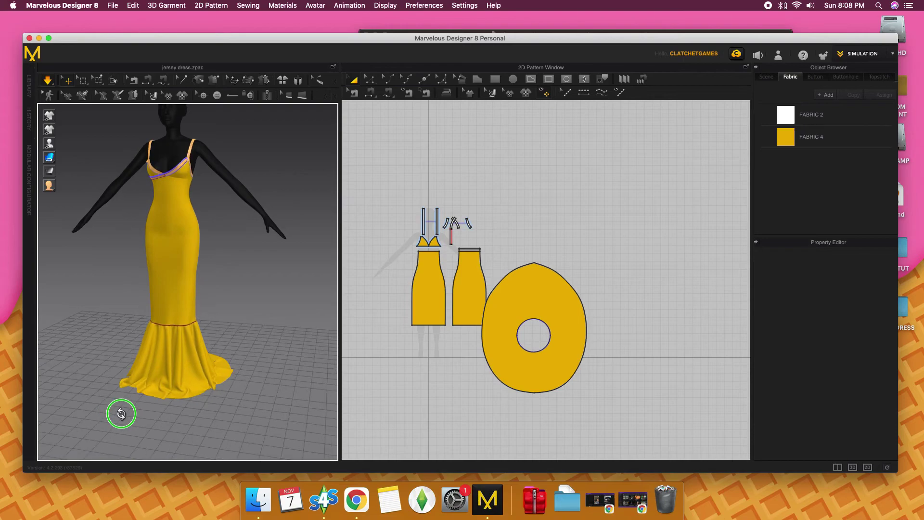
pyautogui.click(130, 390)
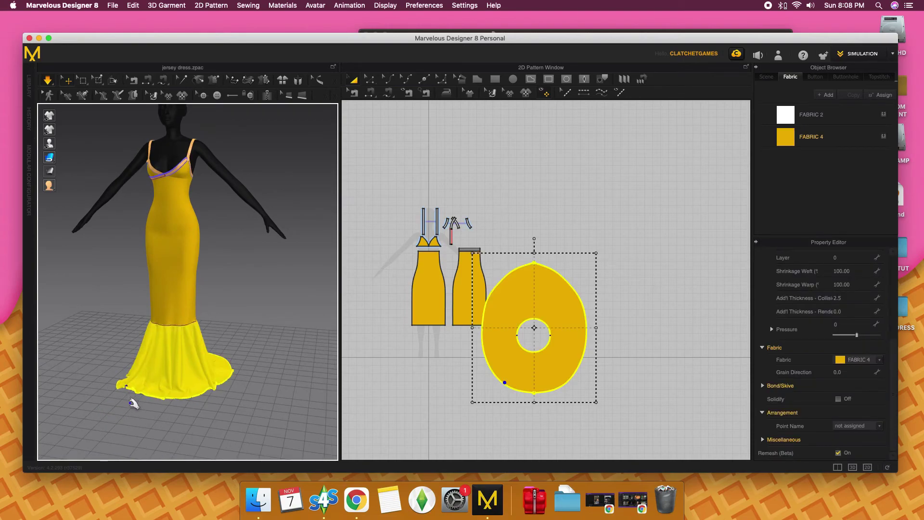
pyautogui.click(136, 408)
pyautogui.moveTo(140, 406)
pyautogui.mouseDown(button='right')
pyautogui.moveTo(185, 407)
pyautogui.moveTo(141, 386)
pyautogui.mouseUp(button='right')
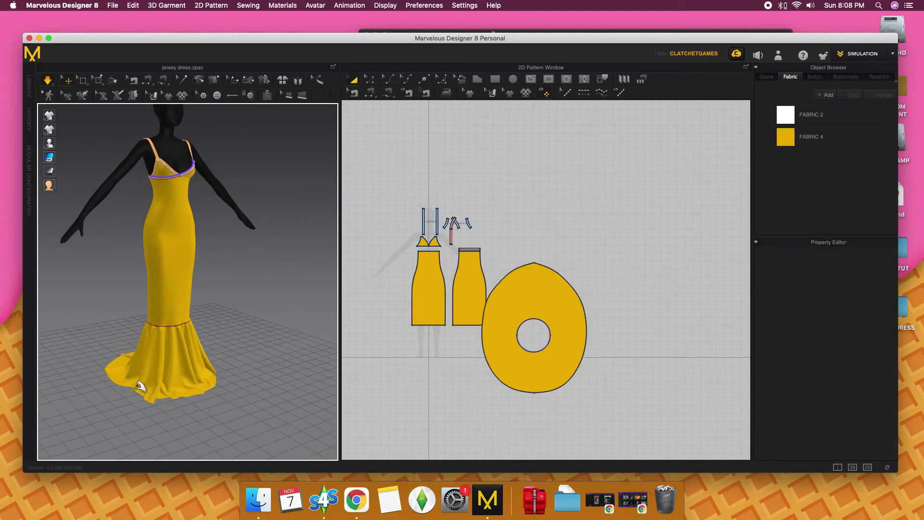
pyautogui.click(124, 389)
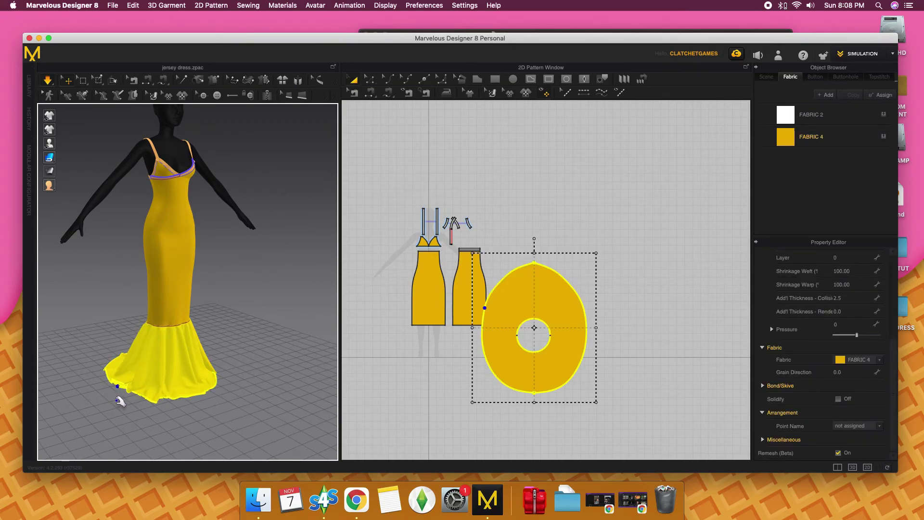
pyautogui.click(121, 401)
pyautogui.moveTo(193, 407)
pyautogui.mouseDown(button='right')
pyautogui.moveTo(149, 400)
pyautogui.moveTo(167, 411)
pyautogui.mouseUp(button='right')
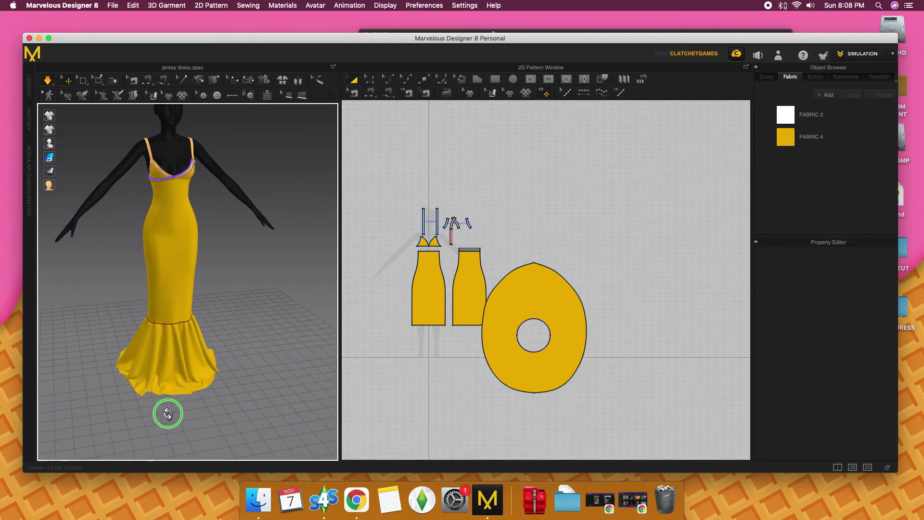
pyautogui.click(130, 385)
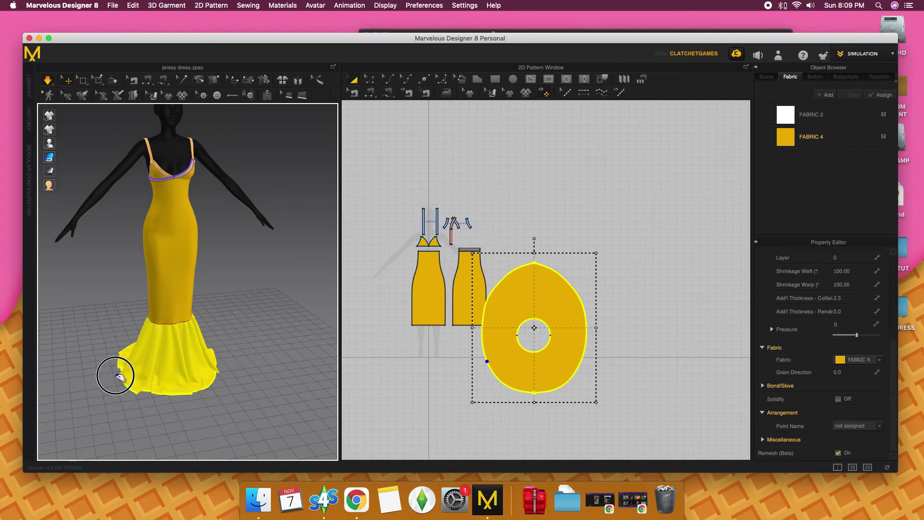
pyautogui.click(126, 412)
pyautogui.moveTo(113, 407)
pyautogui.mouseDown(button='right')
pyautogui.moveTo(173, 406)
pyautogui.moveTo(202, 420)
pyautogui.moveTo(186, 405)
pyautogui.moveTo(226, 407)
pyautogui.moveTo(126, 407)
pyautogui.moveTo(128, 380)
pyautogui.moveTo(151, 385)
pyautogui.mouseUp(button='right')
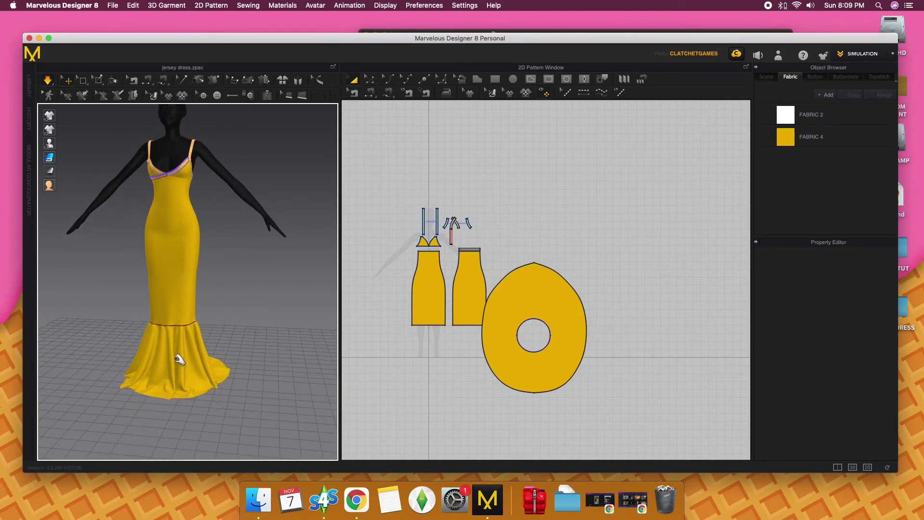
# Nudge the donut skirt piece slightly right so it no longer overlaps the neighbouring panel.
pyautogui.click(515, 357)
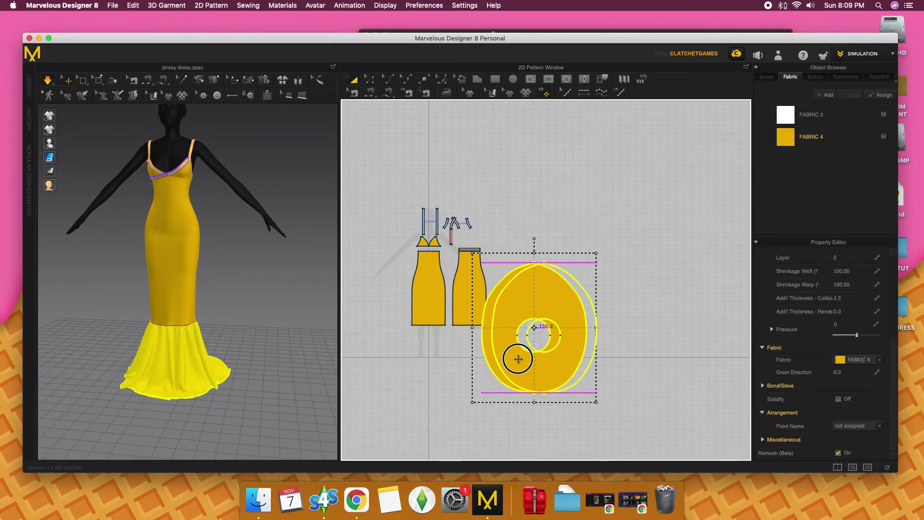
pyautogui.click(464, 370)
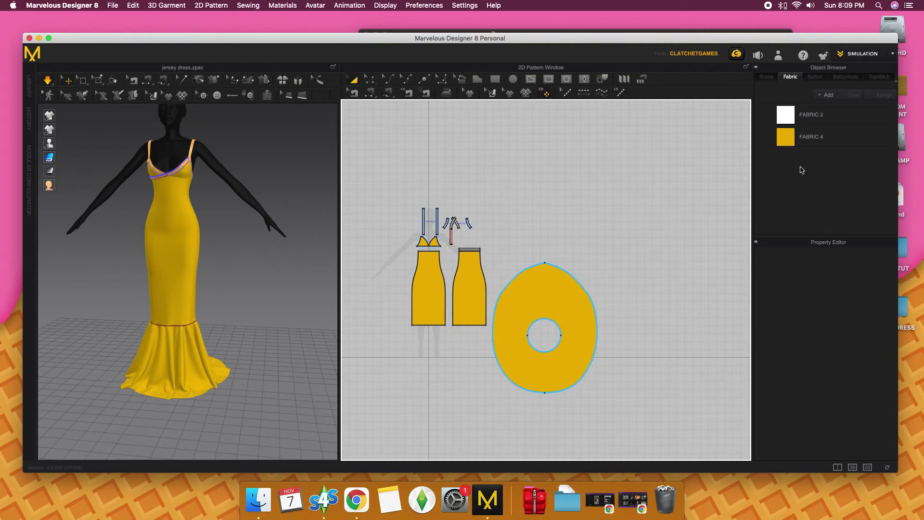
pyautogui.click(854, 54)
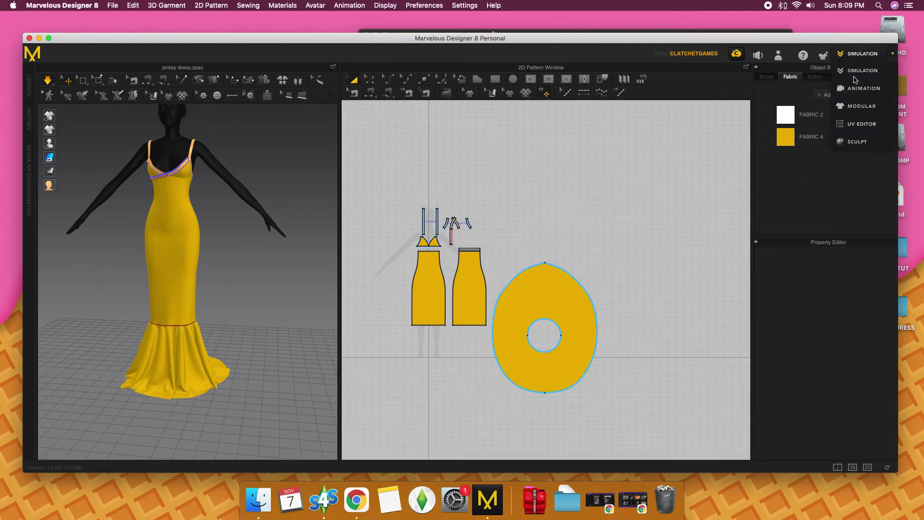
# In the UV Editor, move and shrink the round skirt island and raise the two bodice islands.
pyautogui.click(865, 124)
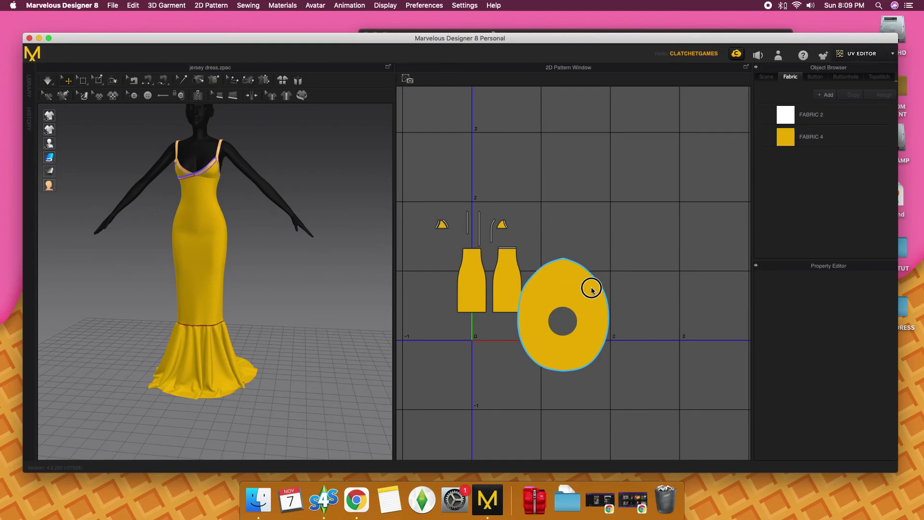
pyautogui.moveTo(592, 289); pyautogui.dragTo(652, 269)
pyautogui.moveTo(679, 359); pyautogui.dragTo(650, 312)
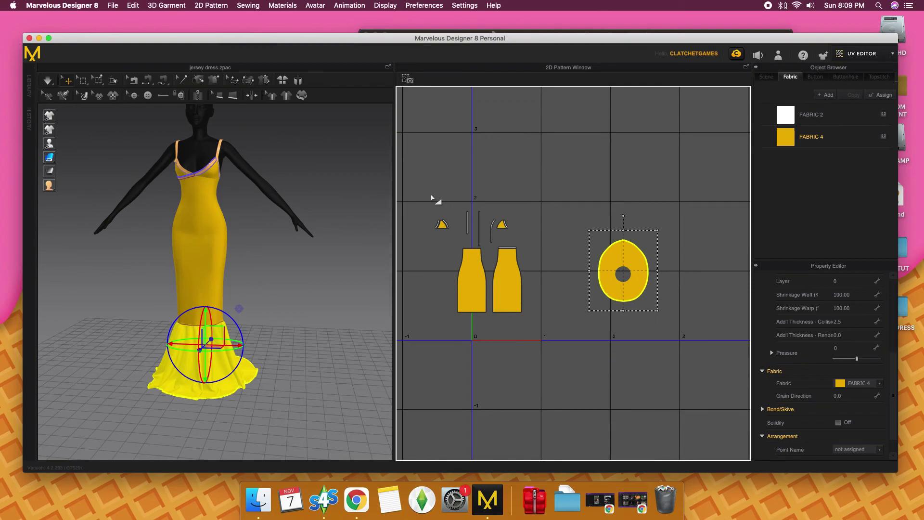
pyautogui.moveTo(431, 197); pyautogui.dragTo(546, 332)
pyautogui.moveTo(503, 289)
pyautogui.mouseDown()
pyautogui.moveTo(509, 216)
pyautogui.moveTo(521, 207)
pyautogui.mouseUp()
pyautogui.click(600, 327)
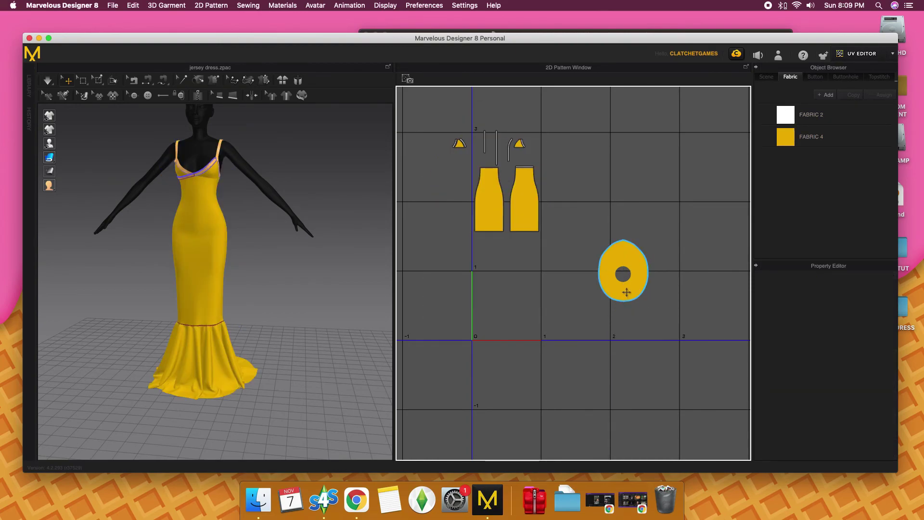
# Move the round skirt island toward the grid origin and shrink it further.
pyautogui.moveTo(626, 292); pyautogui.dragTo(525, 320)
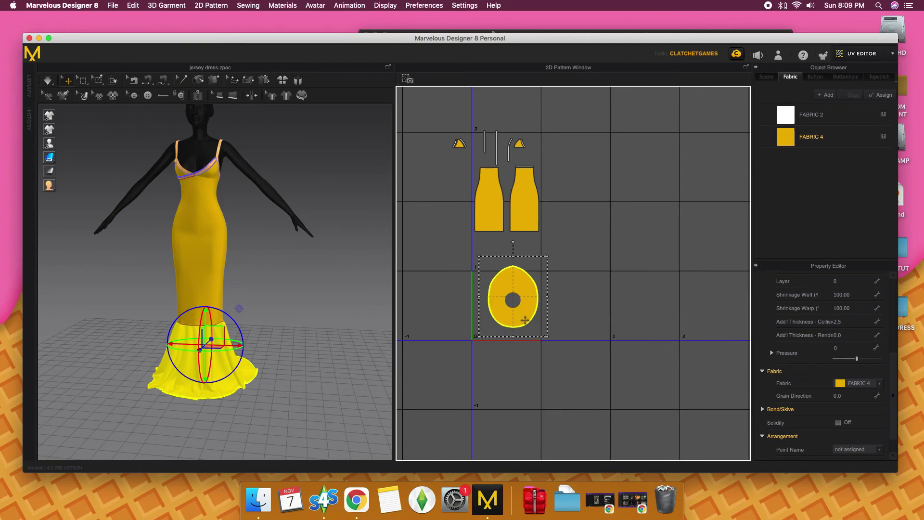
pyautogui.scroll(3, 525, 320)
pyautogui.scroll(1, 553, 330)
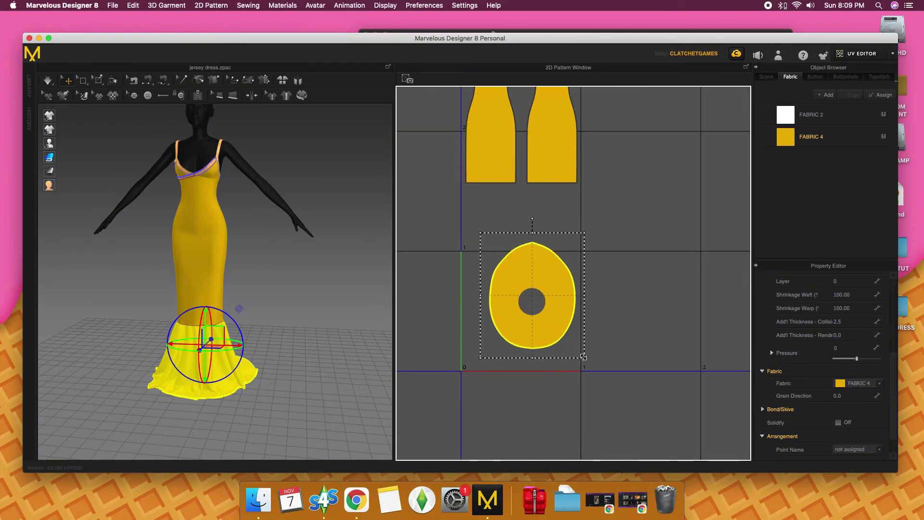
pyautogui.moveTo(583, 357)
pyautogui.mouseDown()
pyautogui.moveTo(546, 289)
pyautogui.moveTo(571, 297)
pyautogui.mouseUp()
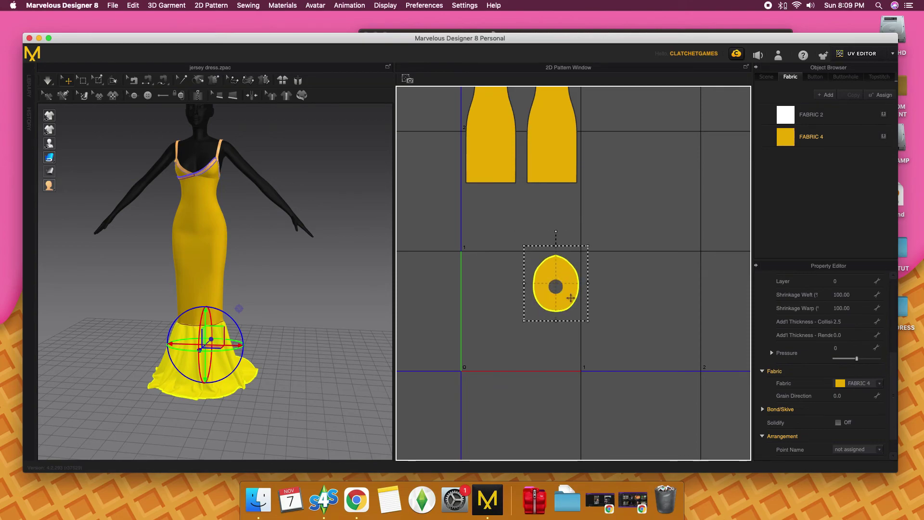
pyautogui.click(621, 298)
pyautogui.scroll(3, 600, 301)
pyautogui.scroll(2, 553, 212)
# Shrink both bodice islands together and relocate them near the bottom grid square.
pyautogui.click(553, 211)
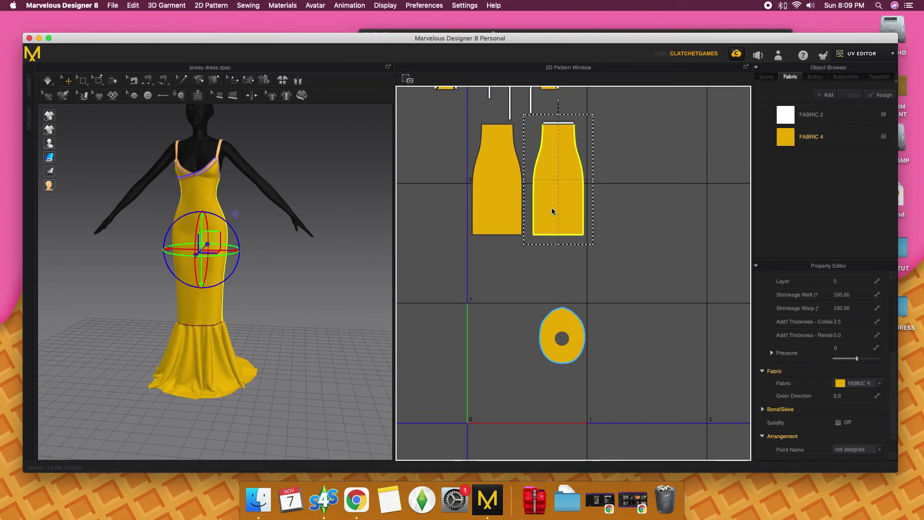
pyautogui.keyDown('shift'); pyautogui.click(506, 208); pyautogui.keyUp('shift')
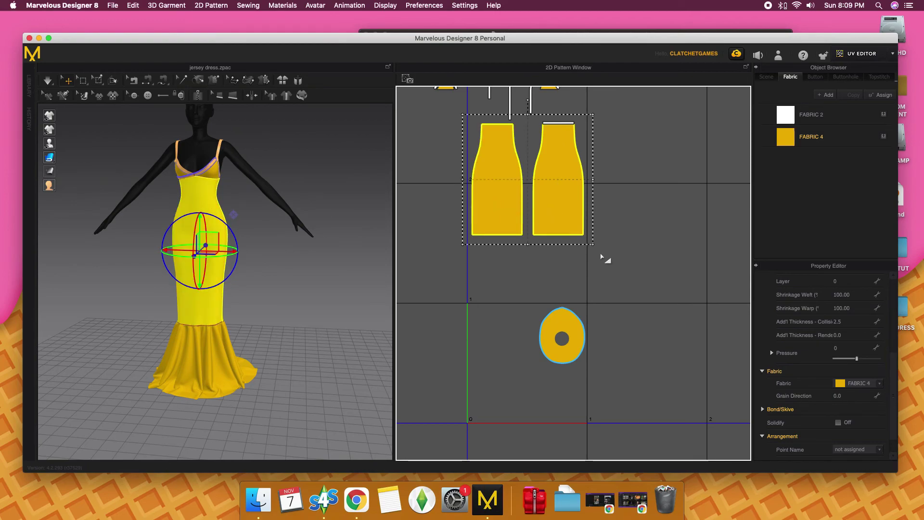
pyautogui.moveTo(591, 243); pyautogui.dragTo(565, 217)
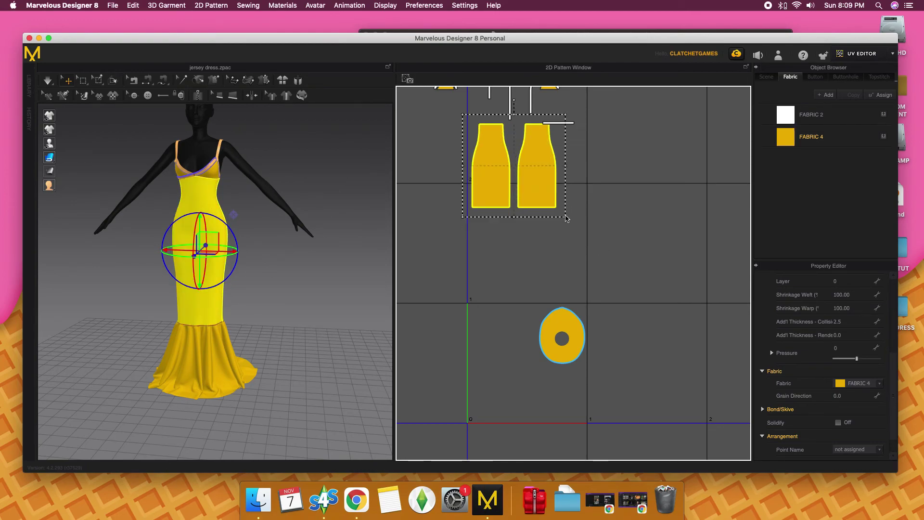
pyautogui.hotkey('ctrl', 'c')
pyautogui.hotkey('ctrl', 'v')
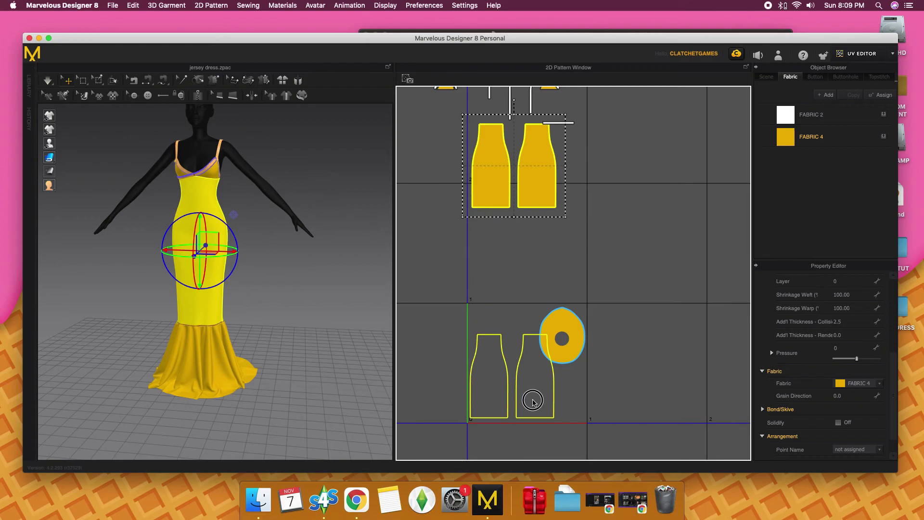
pyautogui.click(532, 404)
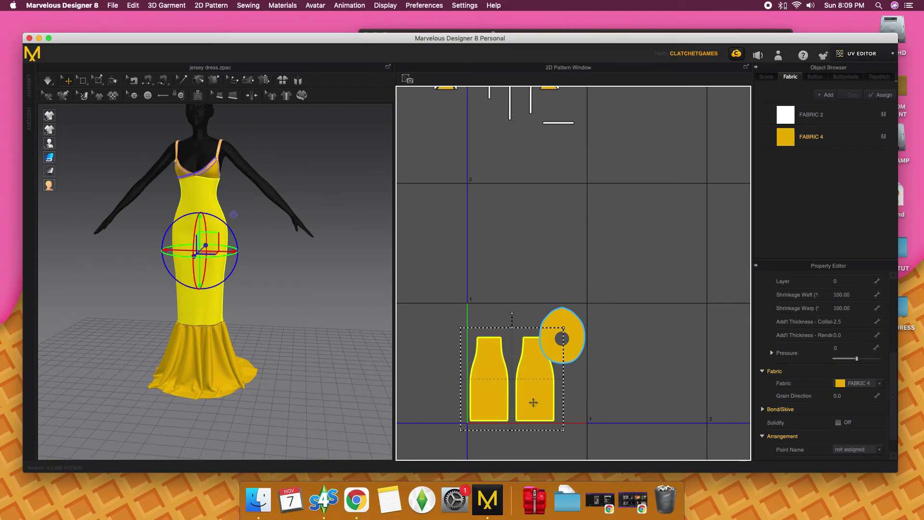
# Nudge the right bodice island slightly left and shrink the oval skirt island a little.
pyautogui.click(580, 328)
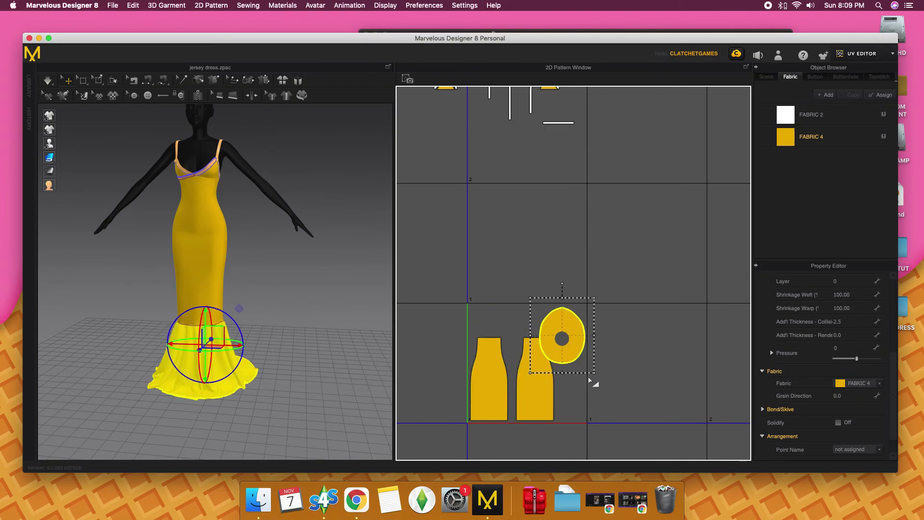
pyautogui.moveTo(540, 402); pyautogui.dragTo(535, 402)
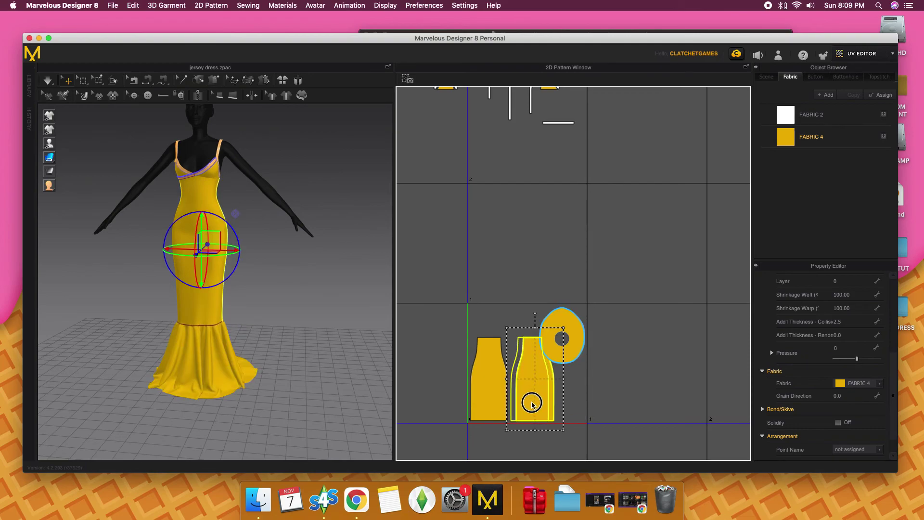
pyautogui.click(570, 397)
pyautogui.click(569, 353)
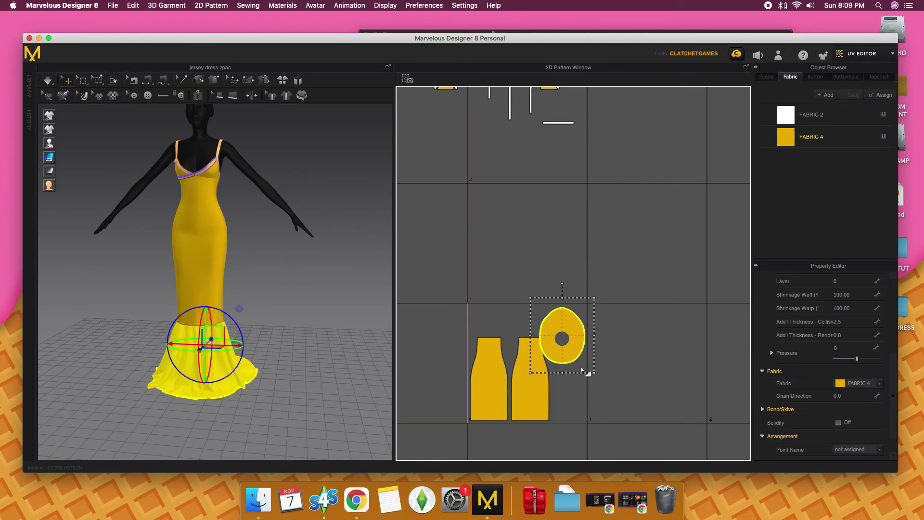
pyautogui.moveTo(594, 371); pyautogui.dragTo(590, 365)
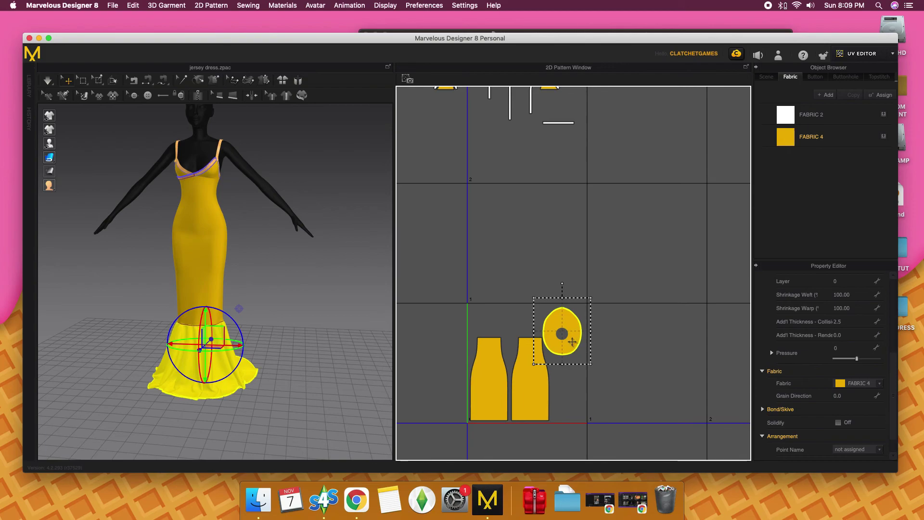
pyautogui.click(605, 270)
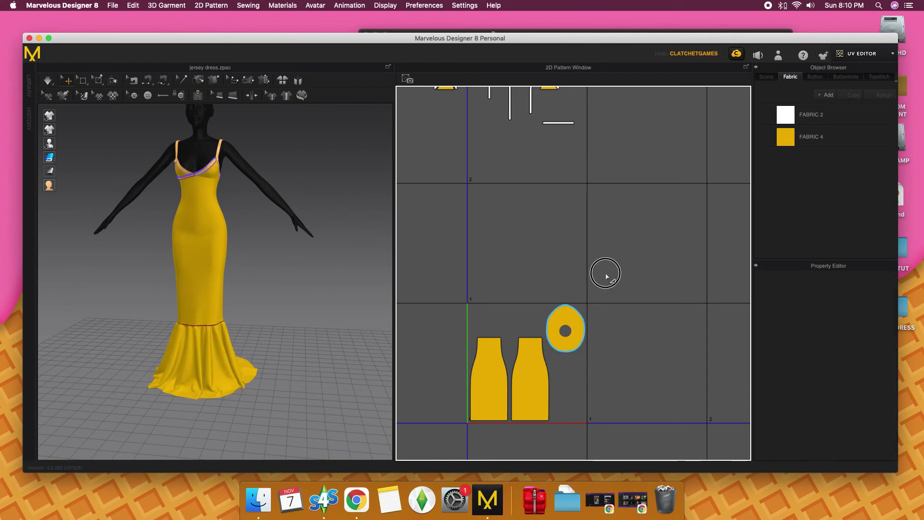
# Group the horizontal strip and both vertical strips low on the grid, shortening one strip.
pyautogui.moveTo(586, 241); pyautogui.dragTo(629, 360, button='right')
pyautogui.scroll(2, 577, 262)
pyautogui.scroll(2, 578, 289)
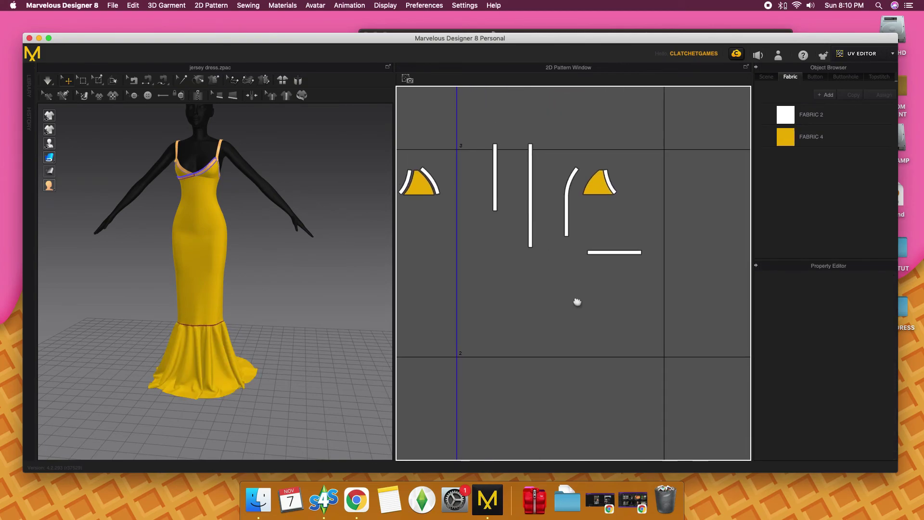
pyautogui.moveTo(598, 267); pyautogui.dragTo(568, 316)
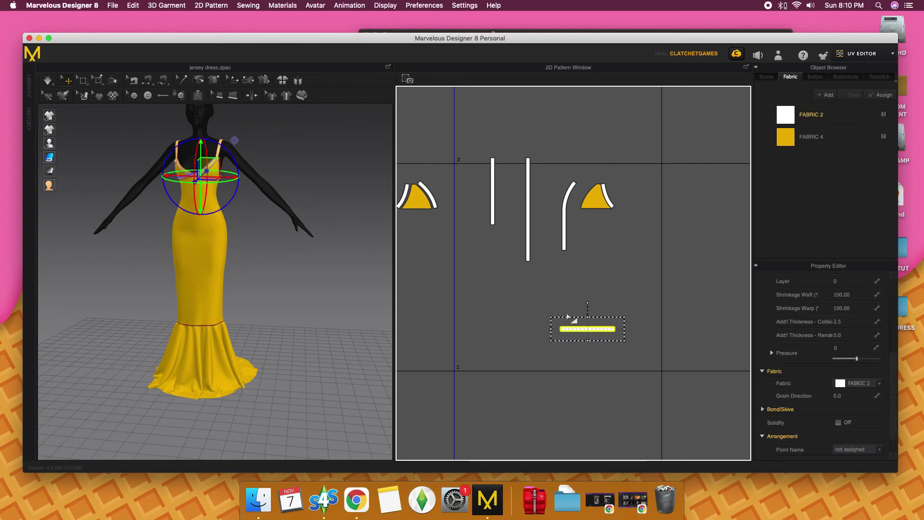
pyautogui.moveTo(492, 212); pyautogui.dragTo(595, 306)
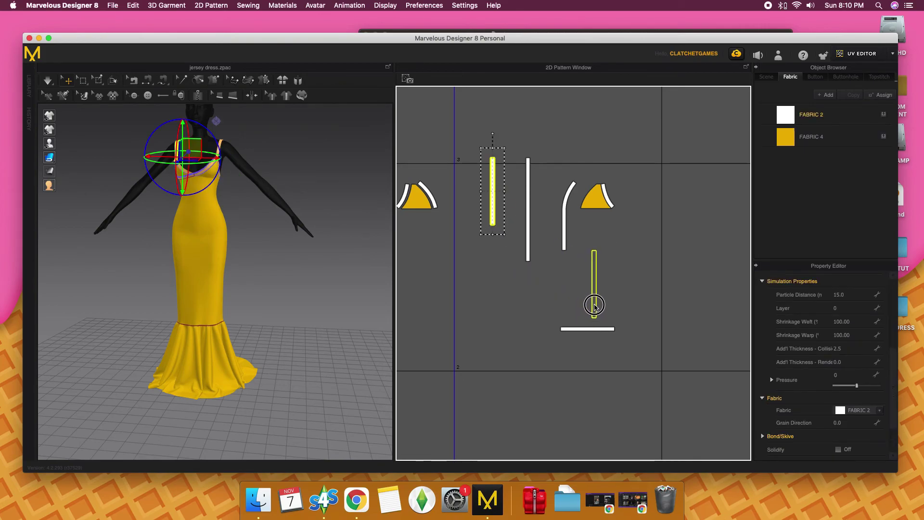
pyautogui.scroll(-2, 480, 294)
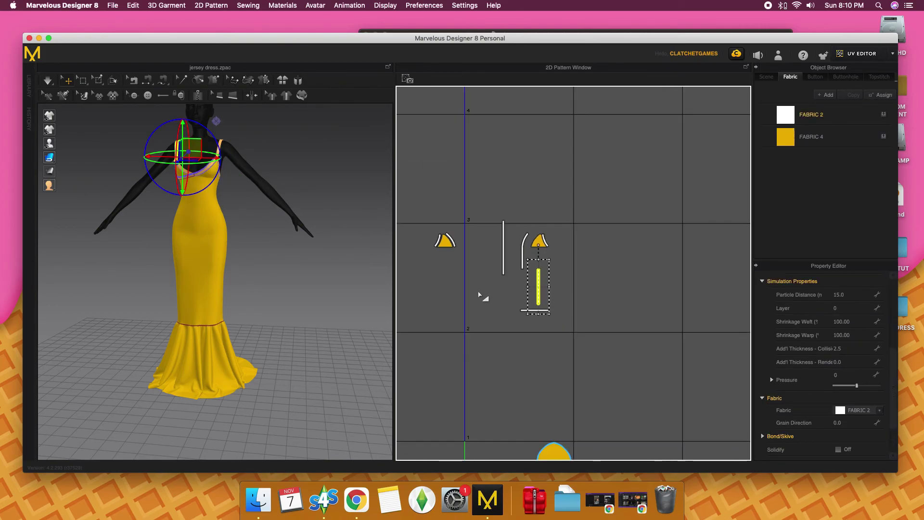
pyautogui.moveTo(481, 295)
pyautogui.mouseDown(button='right')
pyautogui.moveTo(594, 299)
pyautogui.moveTo(524, 322)
pyautogui.mouseUp(button='right')
pyautogui.scroll(2, 593, 299)
pyautogui.scroll(1, 530, 320)
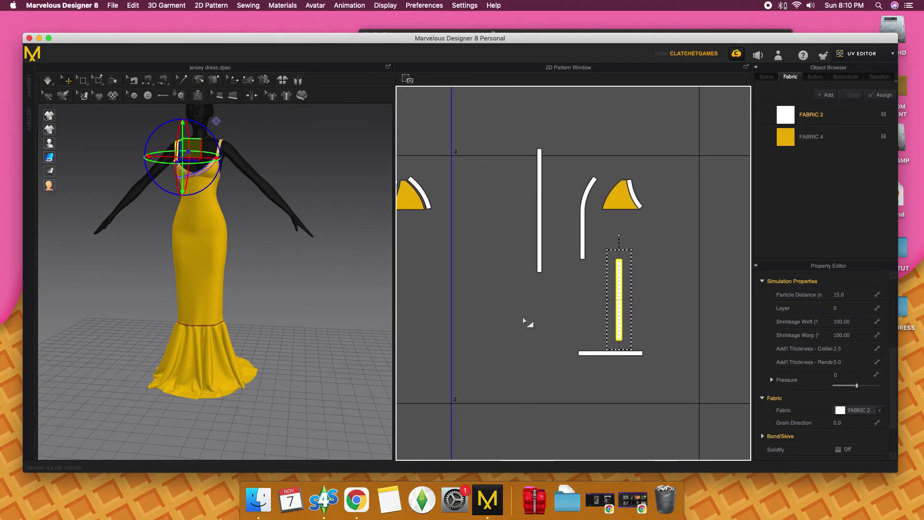
pyautogui.moveTo(539, 266); pyautogui.dragTo(626, 331)
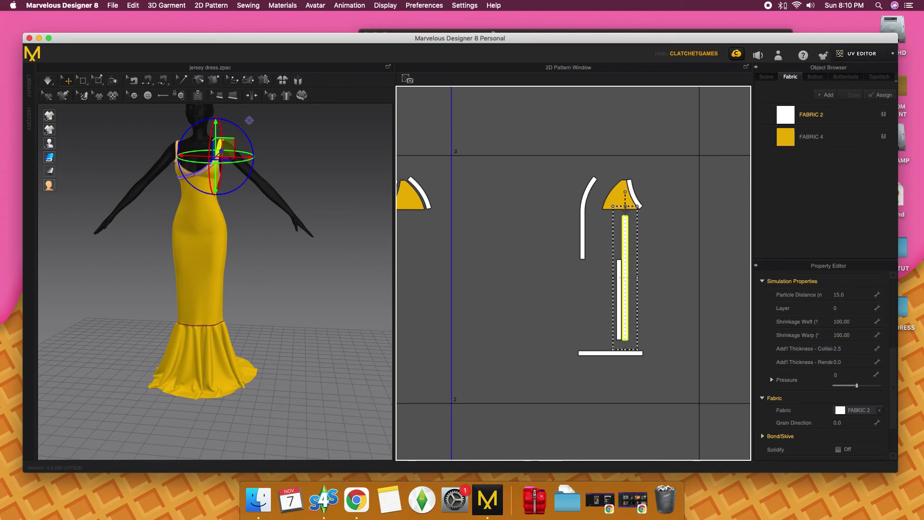
pyautogui.moveTo(624, 207); pyautogui.dragTo(619, 263)
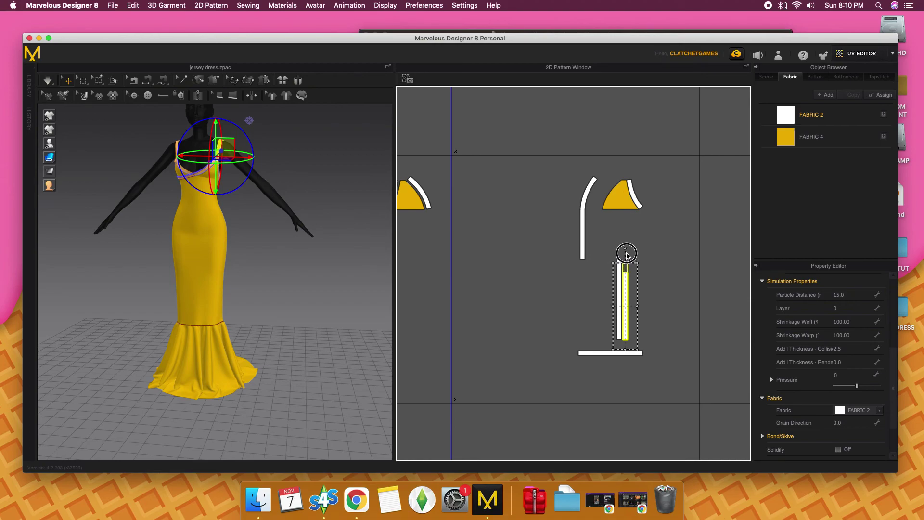
pyautogui.click(663, 274)
# Move both long vertical strips right and down, with a curved strip beside them.
pyautogui.scroll(2, 644, 291)
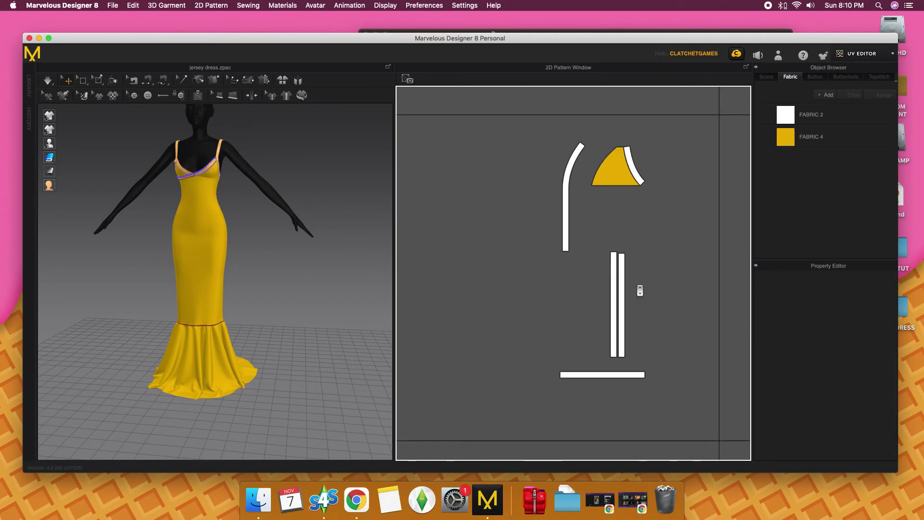
pyautogui.scroll(2, 633, 280)
pyautogui.click(619, 255)
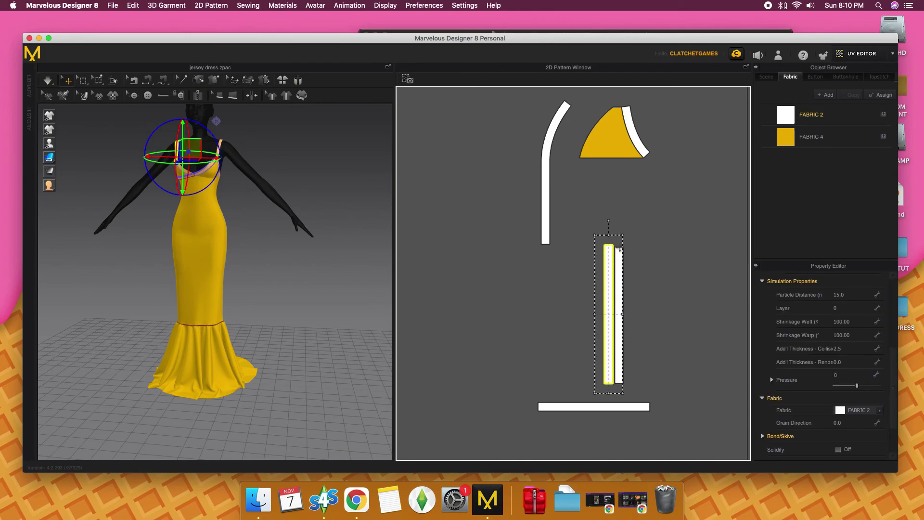
pyautogui.click(620, 259)
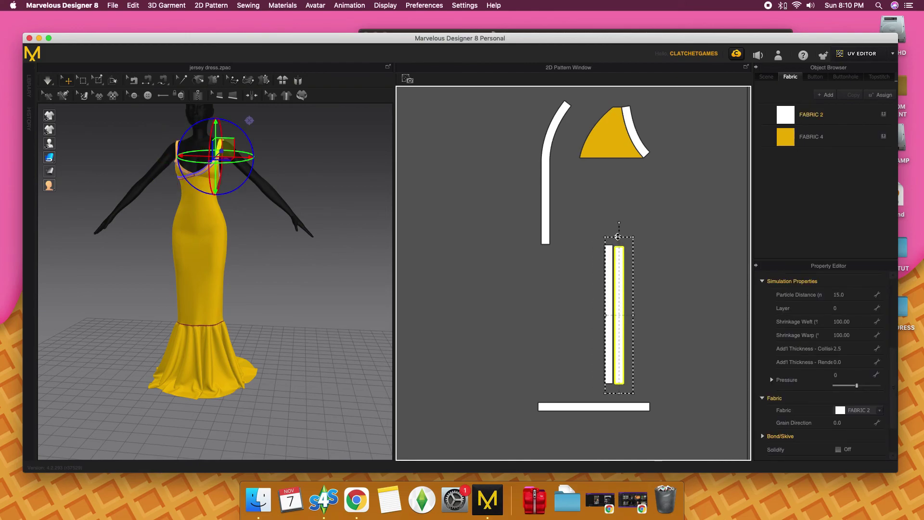
pyautogui.click(657, 259)
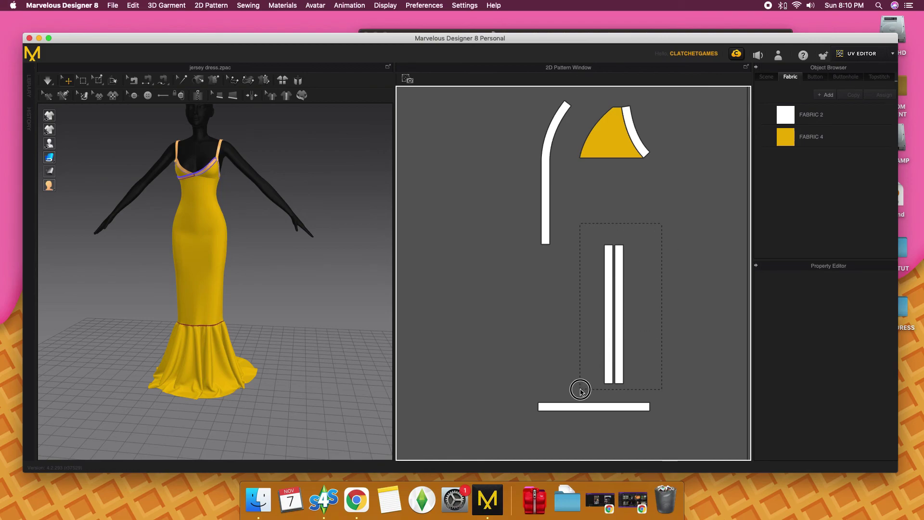
pyautogui.moveTo(660, 226); pyautogui.dragTo(582, 387)
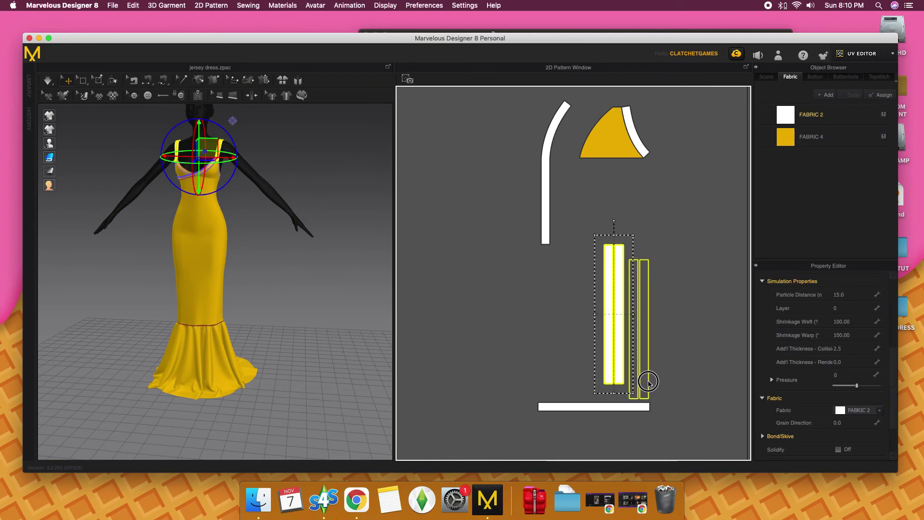
pyautogui.moveTo(630, 371); pyautogui.dragTo(648, 380)
pyautogui.moveTo(545, 232); pyautogui.dragTo(614, 353)
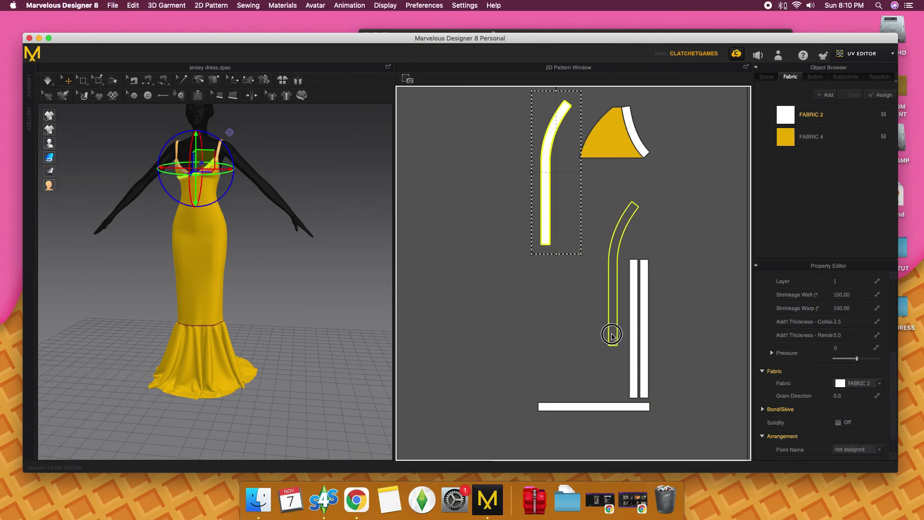
pyautogui.click(558, 342)
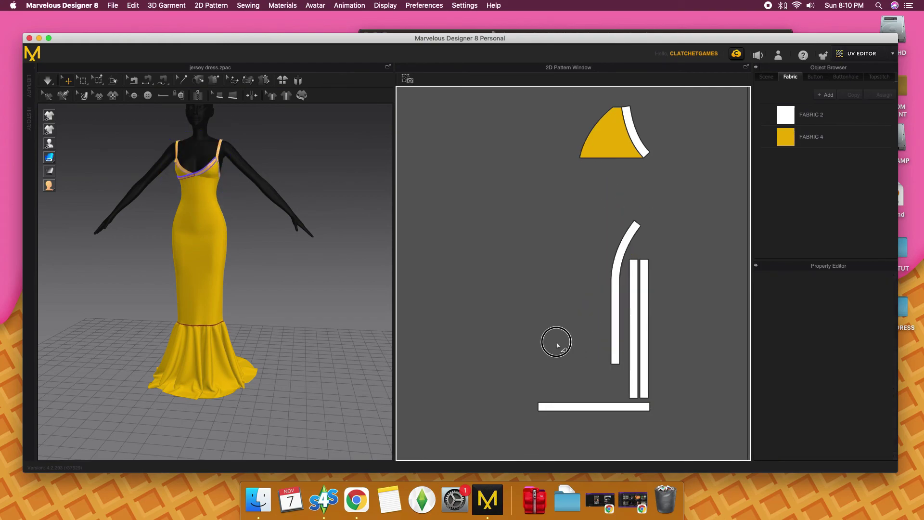
# Gather both cup islands and their curved straps beside the long strips.
pyautogui.scroll(-3, 553, 340)
pyautogui.moveTo(557, 332); pyautogui.dragTo(588, 335, button='middle')
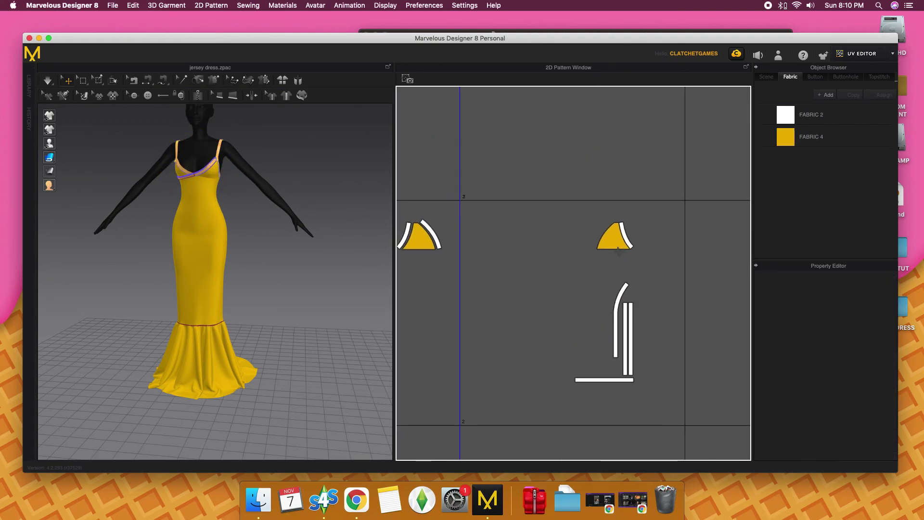
pyautogui.scroll(1, 601, 256)
pyautogui.scroll(1, 601, 256)
pyautogui.click(597, 238)
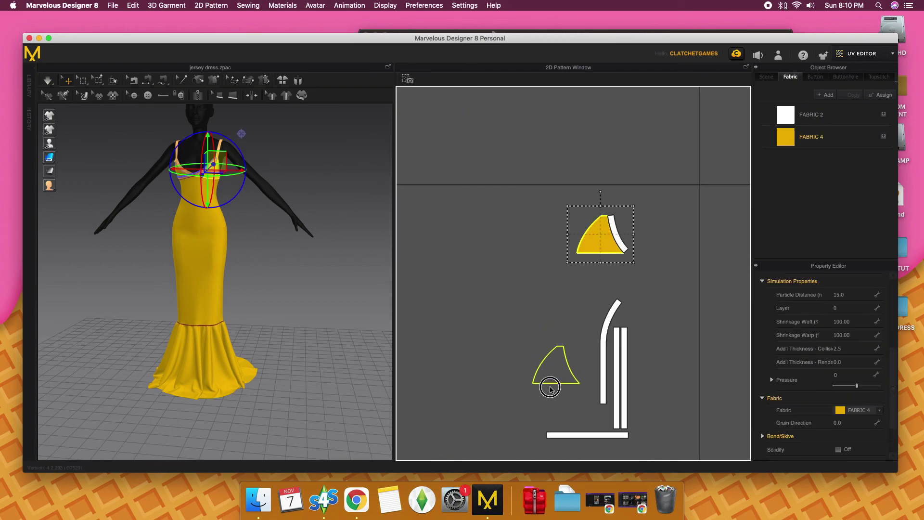
pyautogui.moveTo(550, 388); pyautogui.dragTo(558, 410)
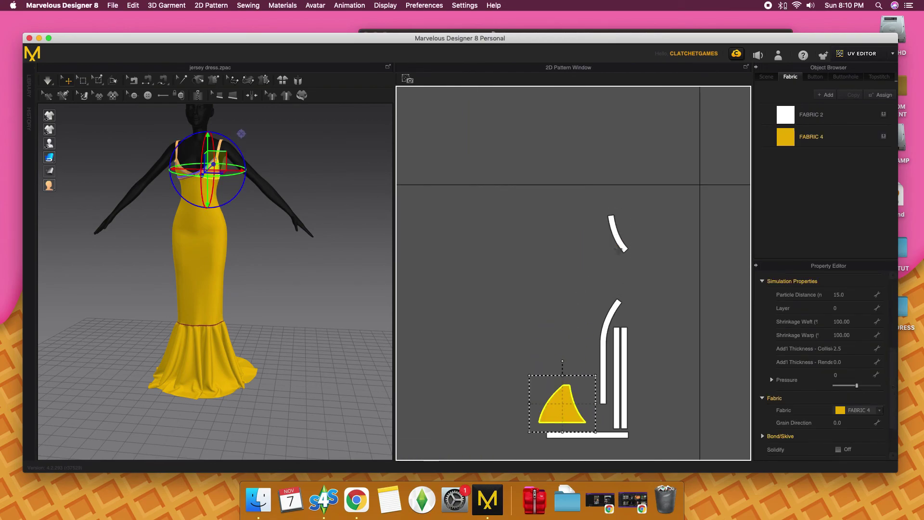
pyautogui.moveTo(619, 249); pyautogui.dragTo(588, 413)
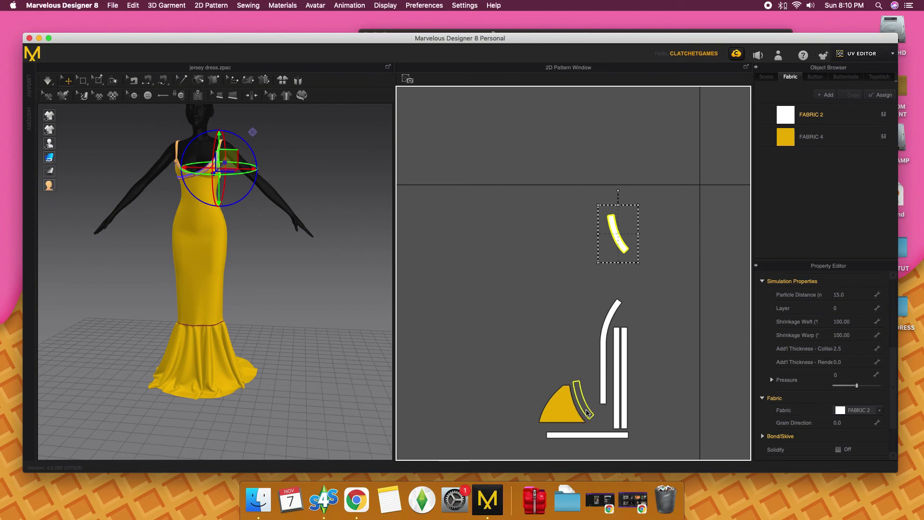
pyautogui.scroll(-3, 505, 244)
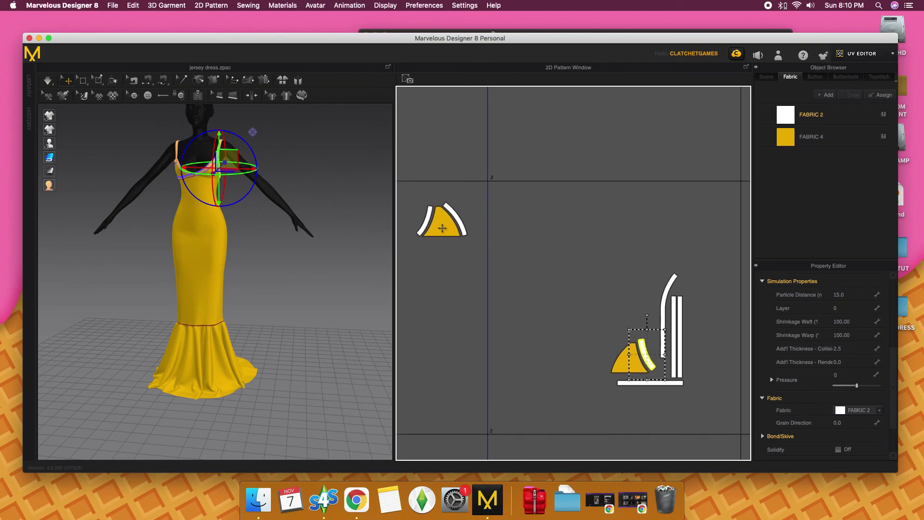
pyautogui.moveTo(442, 228); pyautogui.dragTo(585, 365)
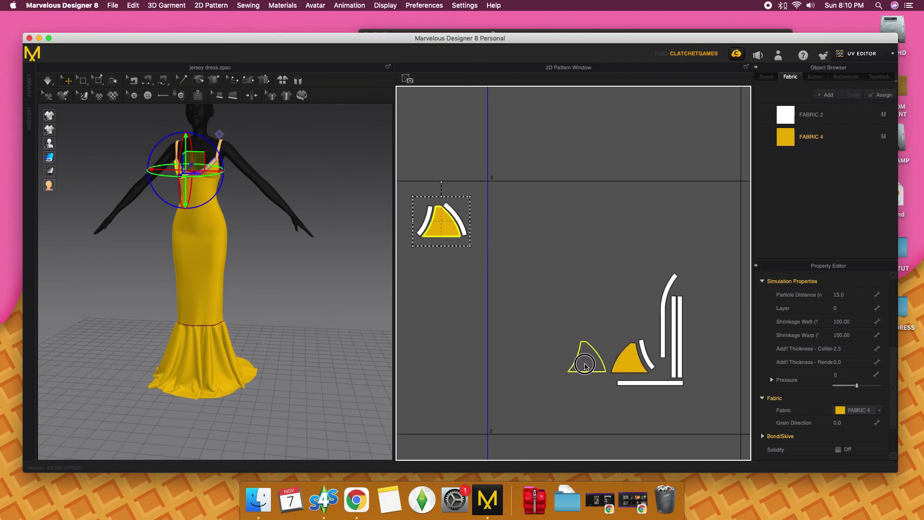
pyautogui.moveTo(426, 224); pyautogui.dragTo(569, 354)
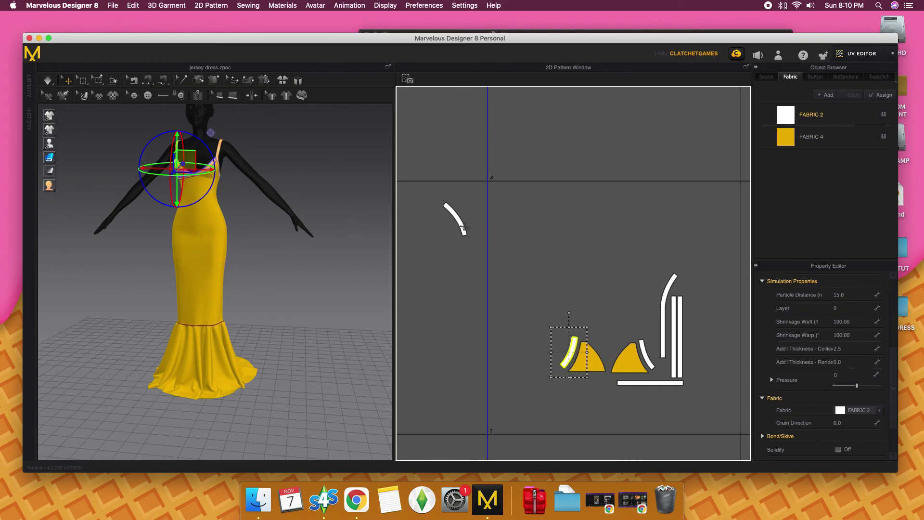
pyautogui.moveTo(461, 227); pyautogui.dragTo(602, 349)
# Marquee-select the small cup and strap islands and move them beside the body pieces.
pyautogui.moveTo(549, 240); pyautogui.dragTo(706, 399)
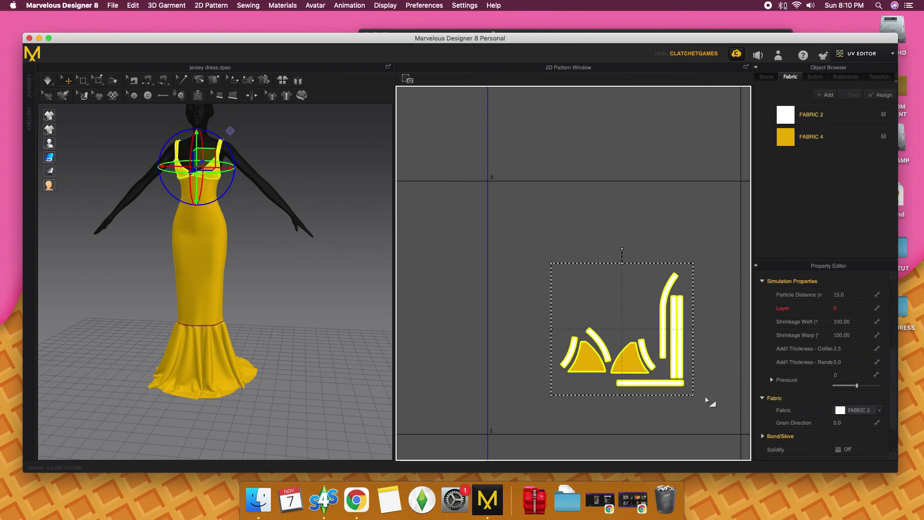
pyautogui.scroll(3, 707, 399)
pyautogui.scroll(-5, 706, 399)
pyautogui.moveTo(707, 402); pyautogui.dragTo(595, 195, button='middle')
pyautogui.scroll(-1, 597, 207)
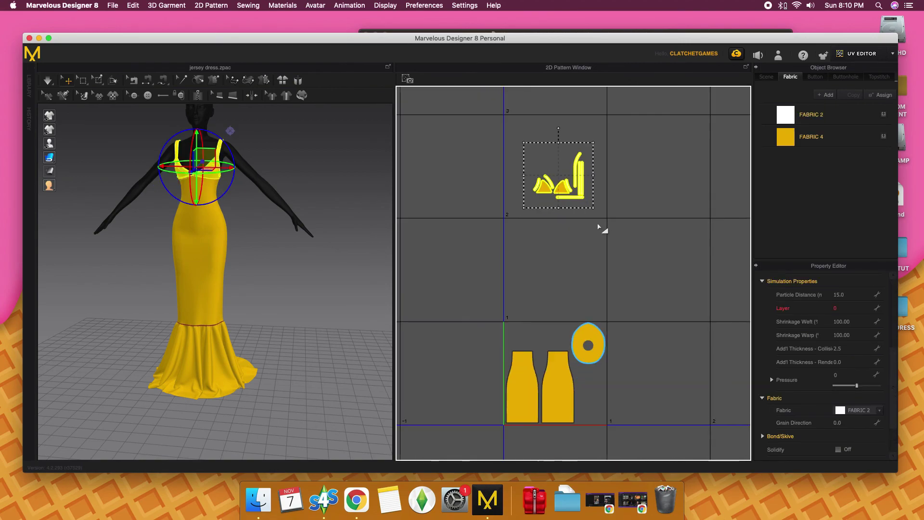
pyautogui.moveTo(599, 227); pyautogui.dragTo(603, 183, button='middle')
pyautogui.moveTo(569, 152); pyautogui.dragTo(608, 354)
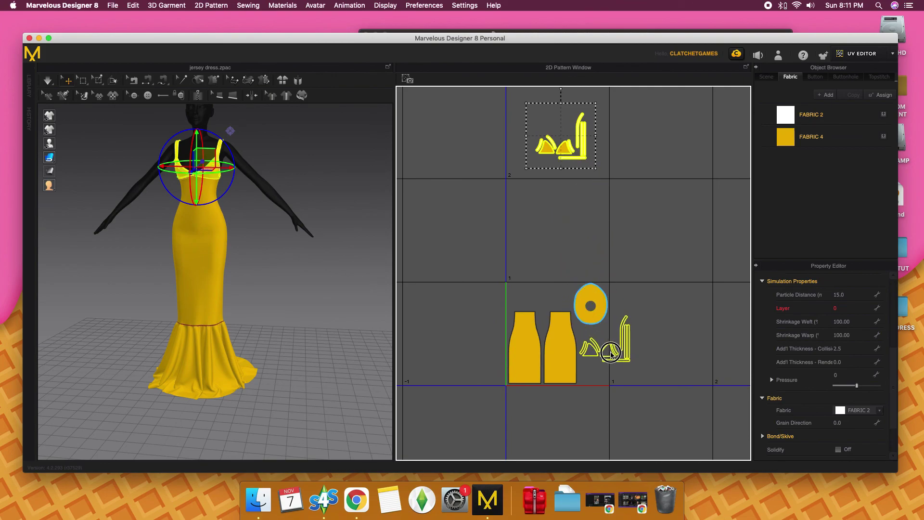
pyautogui.scroll(3, 608, 354)
pyautogui.moveTo(611, 357); pyautogui.dragTo(660, 342, button='middle')
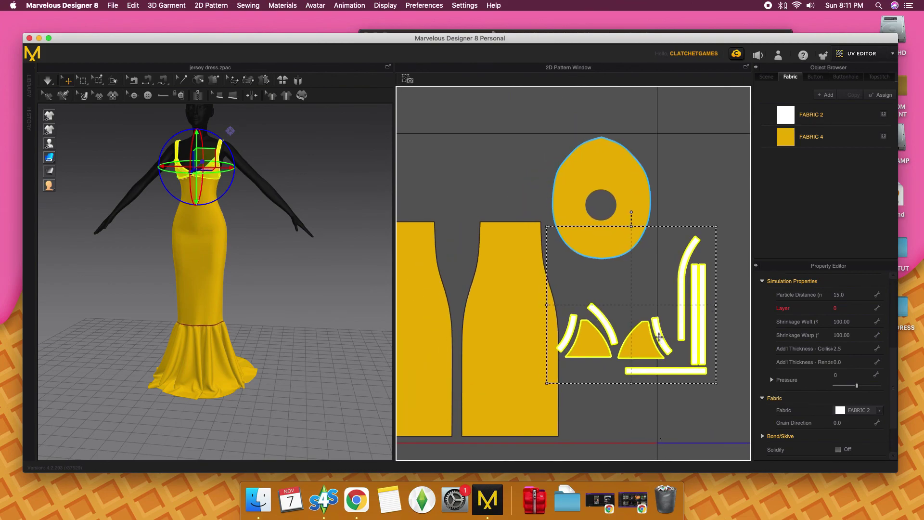
pyautogui.scroll(1, 661, 342)
pyautogui.moveTo(691, 340); pyautogui.dragTo(723, 356)
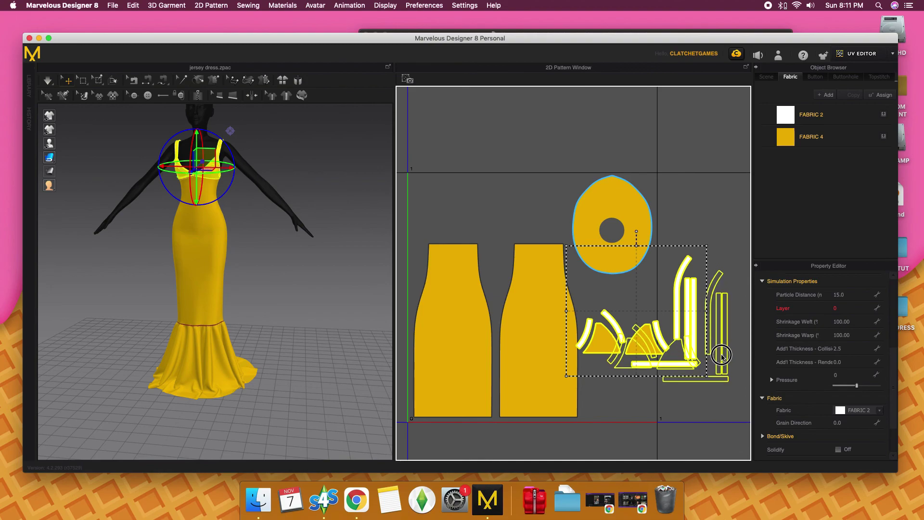
pyautogui.click(698, 414)
# Relocate the cups and straps above the body pieces and tuck the long strips at lower right.
pyautogui.moveTo(593, 305); pyautogui.dragTo(703, 371)
pyautogui.hotkey('ctrl', 'c')
pyautogui.hotkey('ctrl', 'v')
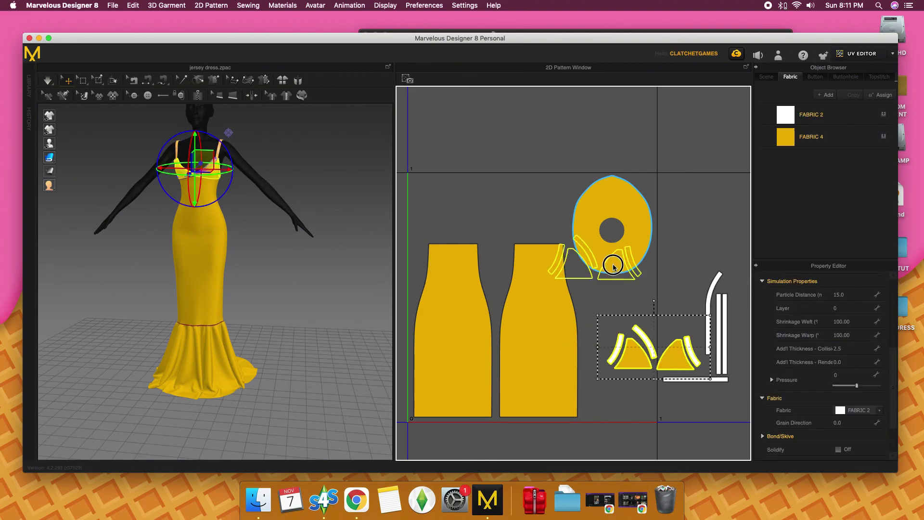
pyautogui.click(523, 226)
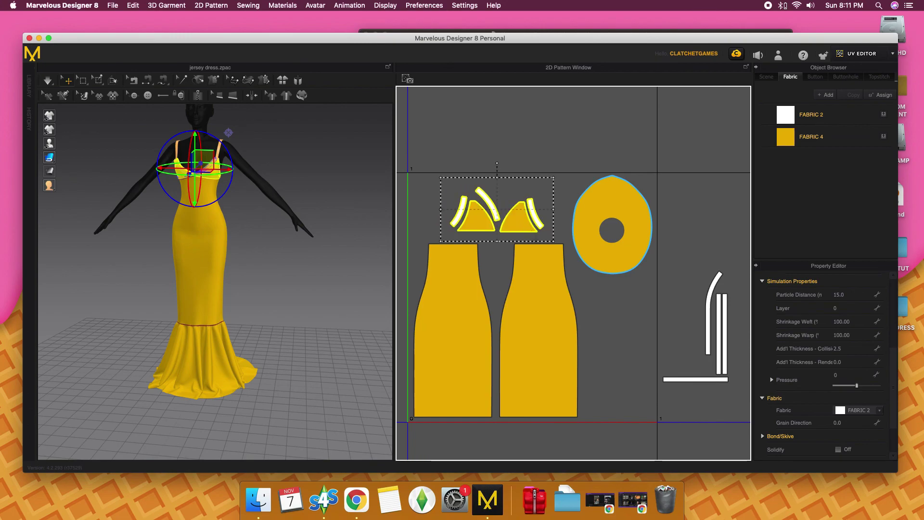
pyautogui.moveTo(666, 241); pyautogui.dragTo(683, 286)
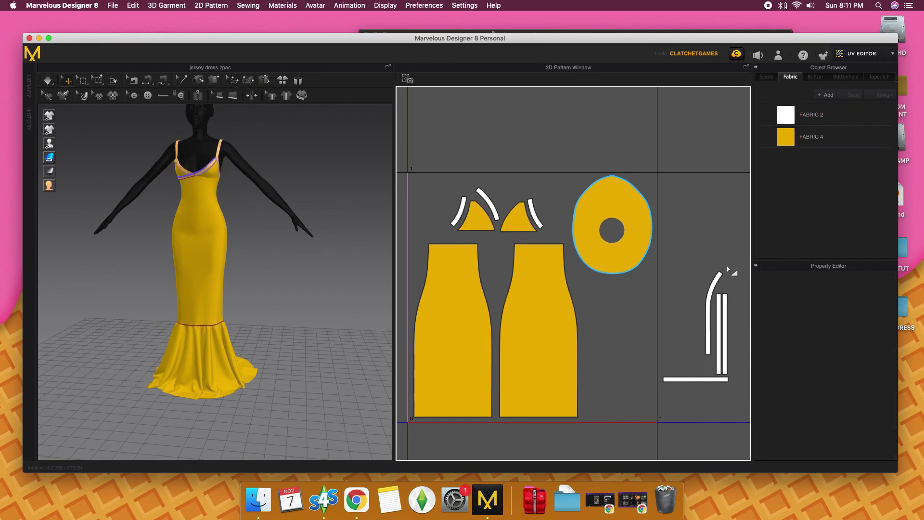
pyautogui.moveTo(739, 260)
pyautogui.mouseDown()
pyautogui.moveTo(653, 390)
pyautogui.moveTo(619, 404)
pyautogui.mouseUp()
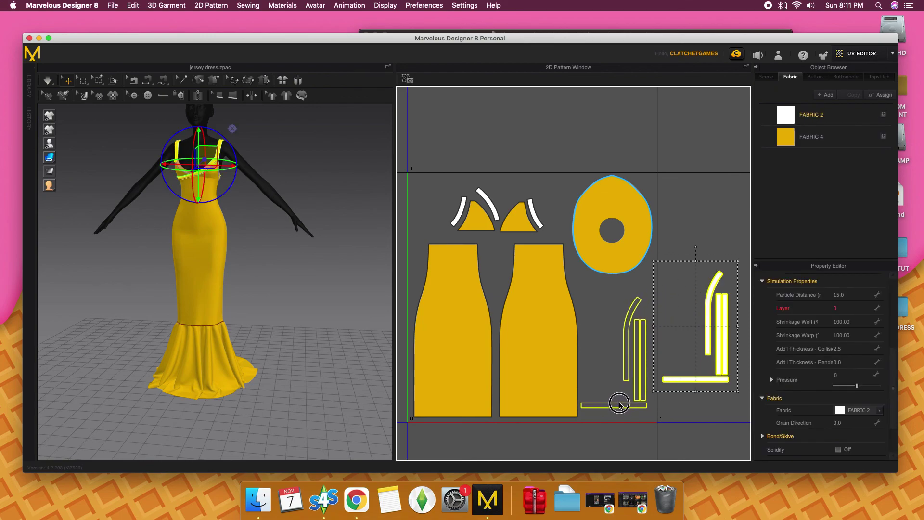
pyautogui.click(689, 305)
pyautogui.click(866, 61)
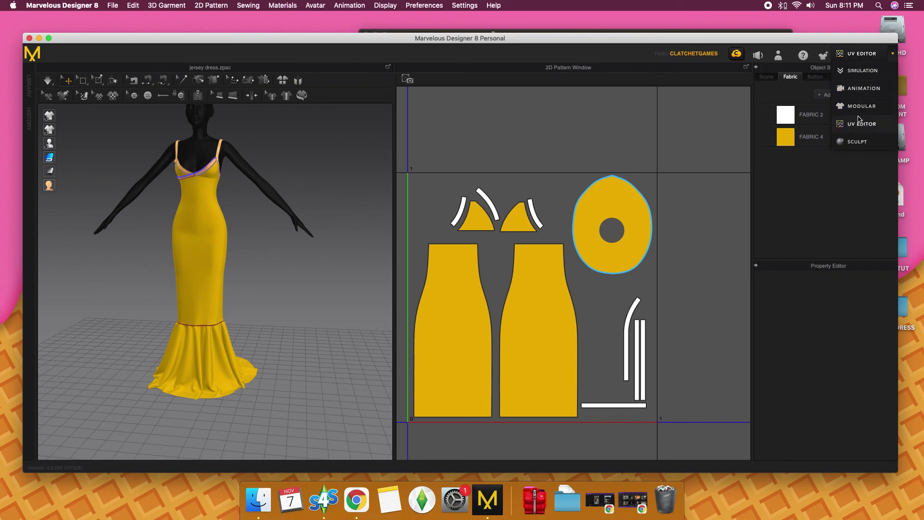
# Export all pattern pieces from Simulation mode as thin, welded OBJ file JERSEY DRESS 3.obj.
pyautogui.click(860, 73)
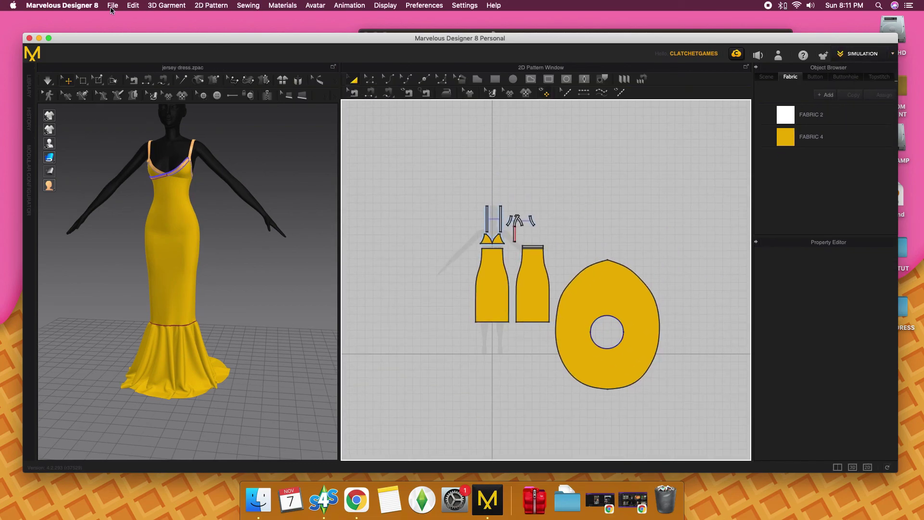
pyautogui.moveTo(399, 174); pyautogui.dragTo(677, 423)
pyautogui.click(110, 8)
pyautogui.moveTo(123, 83)
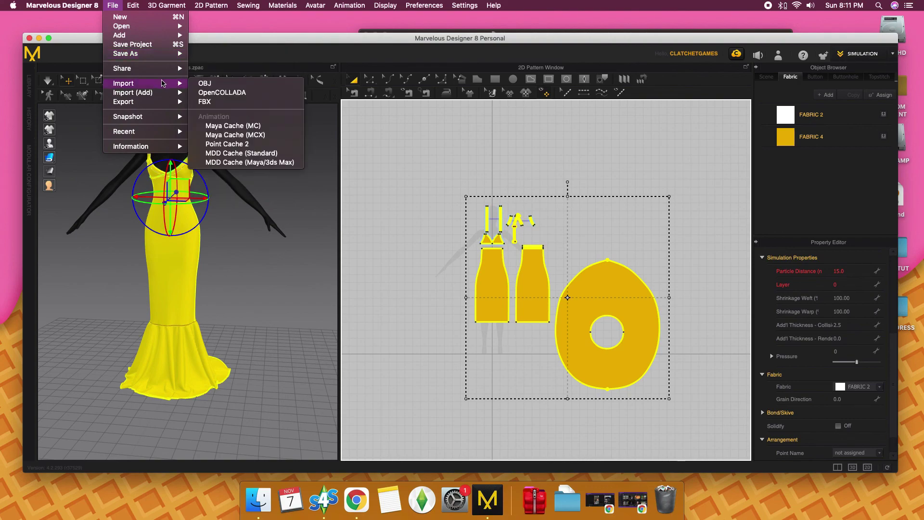
pyautogui.moveTo(123, 101)
pyautogui.click(221, 111)
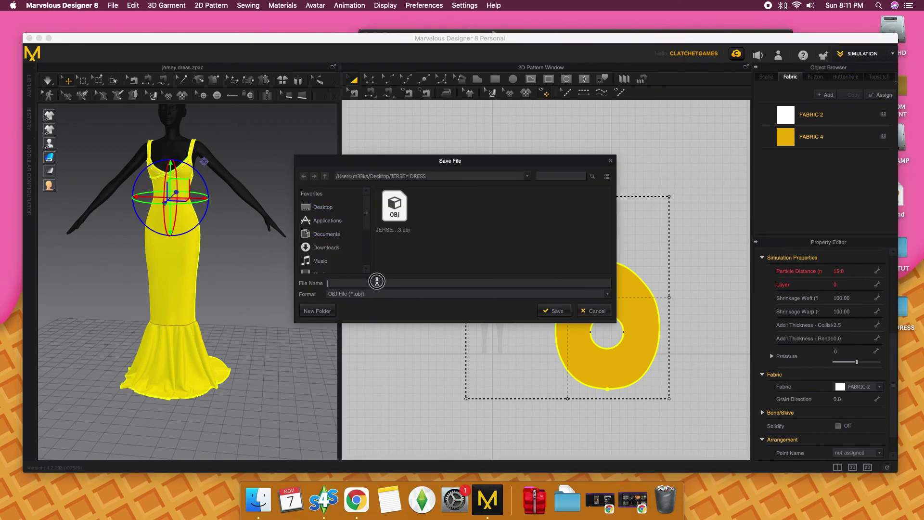
pyautogui.click(399, 214)
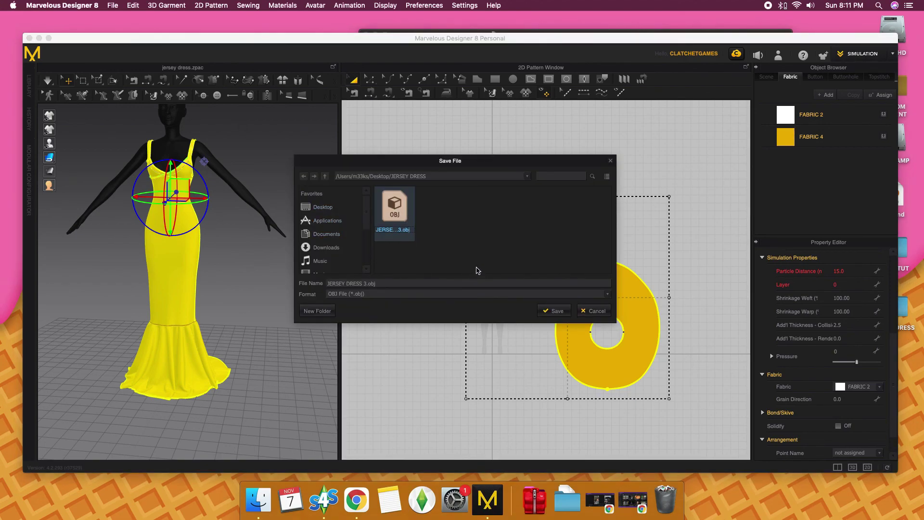
pyautogui.click(554, 310)
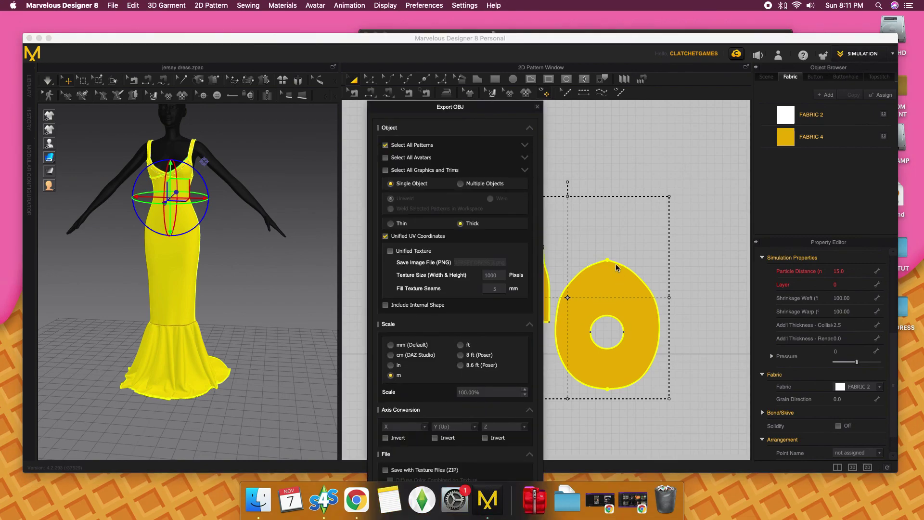
pyautogui.click(391, 223)
pyautogui.click(530, 325)
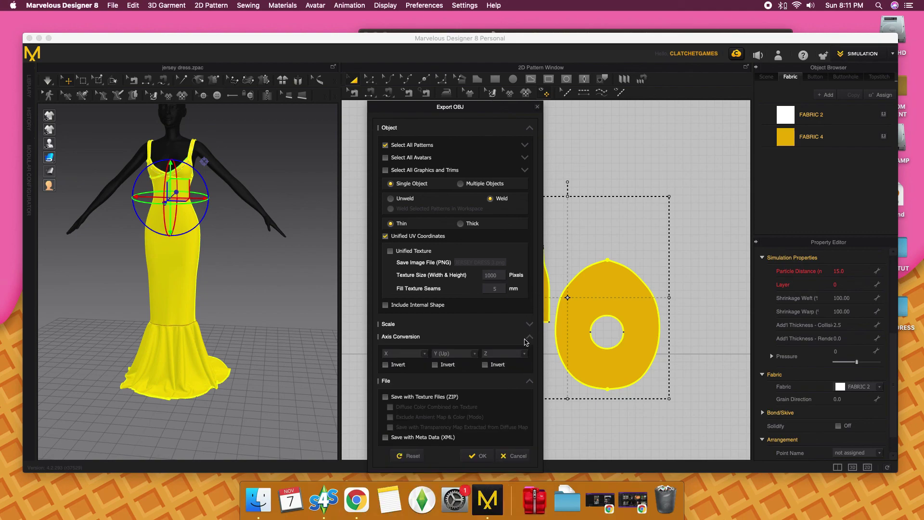
pyautogui.click(531, 381)
pyautogui.click(469, 396)
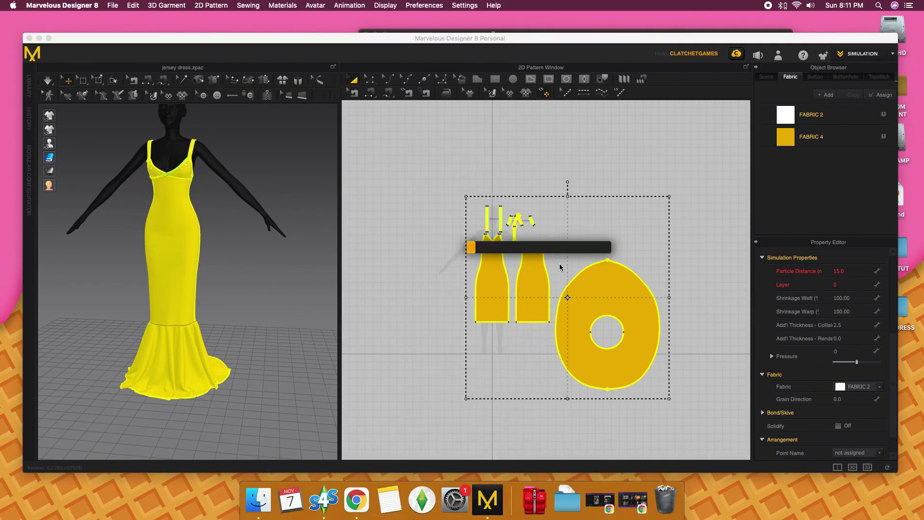